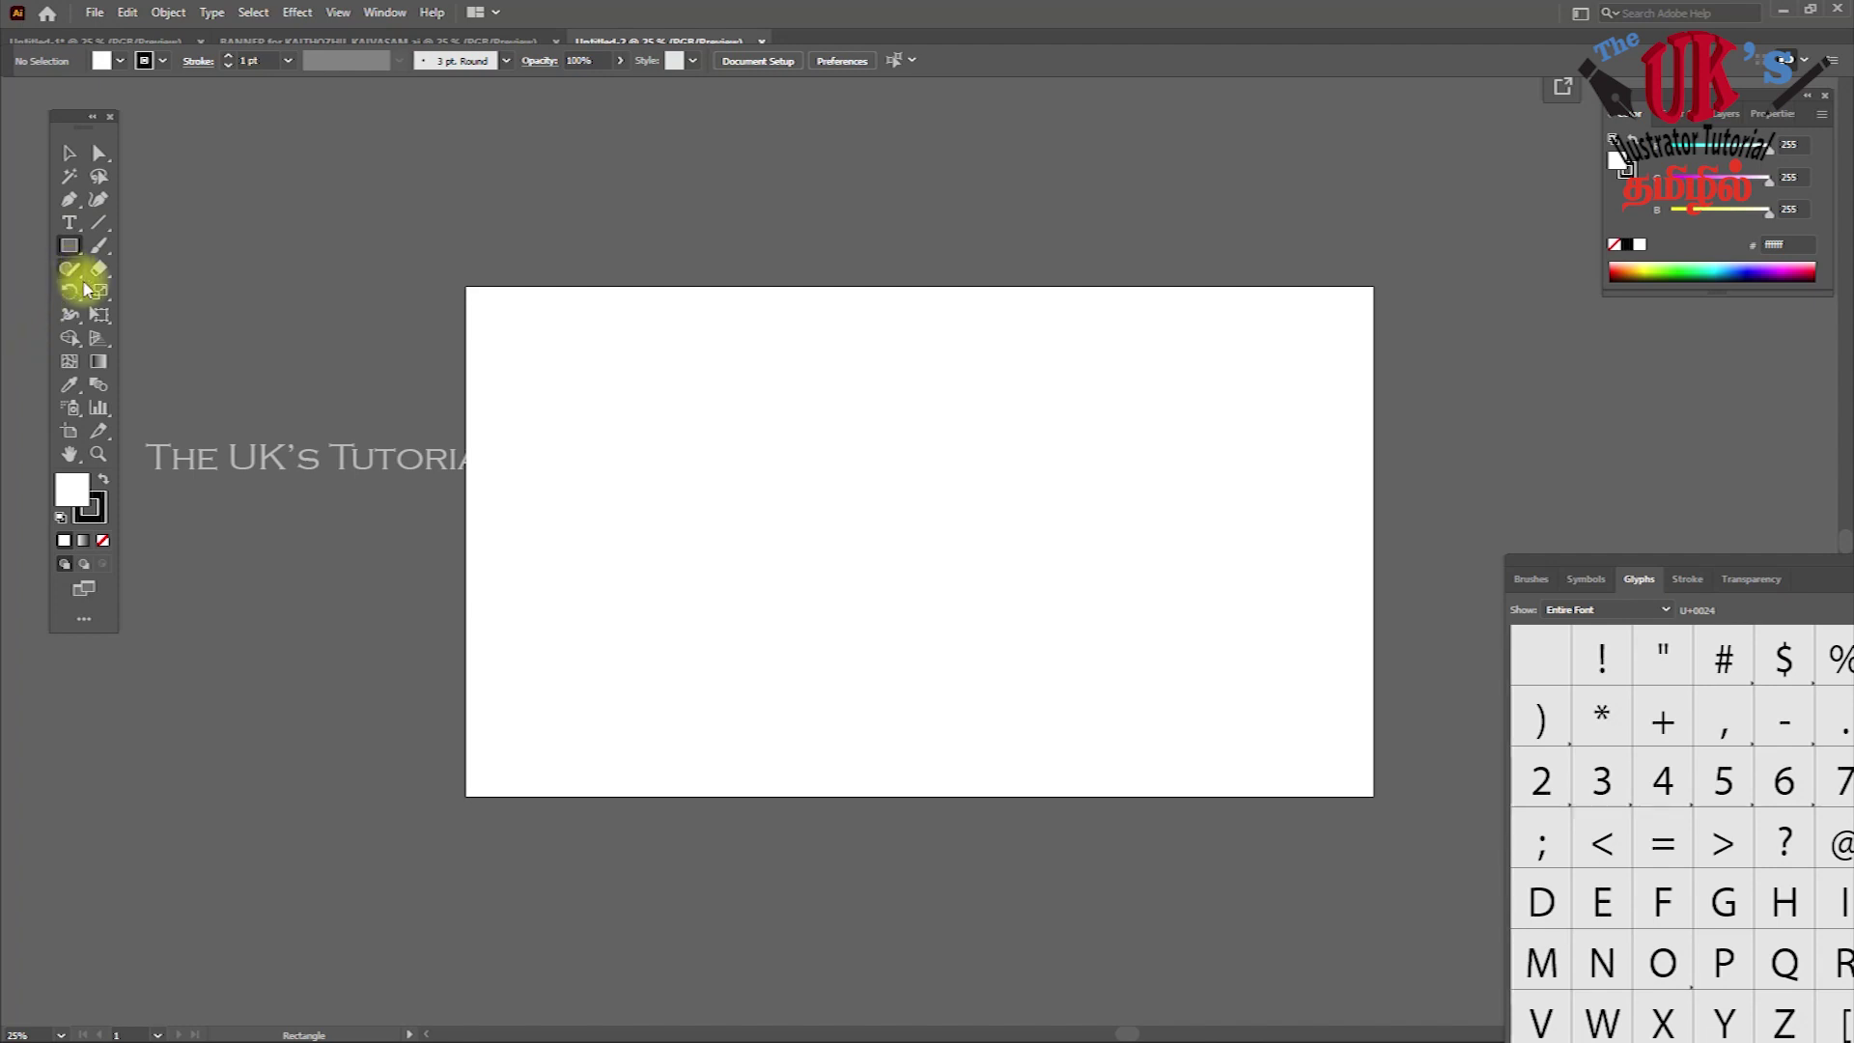
# Draw a square area-type frame in the artboard centre and clear its Lorem placeholder text
pyautogui.press('t')
pyautogui.moveTo(774, 424); pyautogui.dragTo(1060, 645)
pyautogui.click(1059, 645)
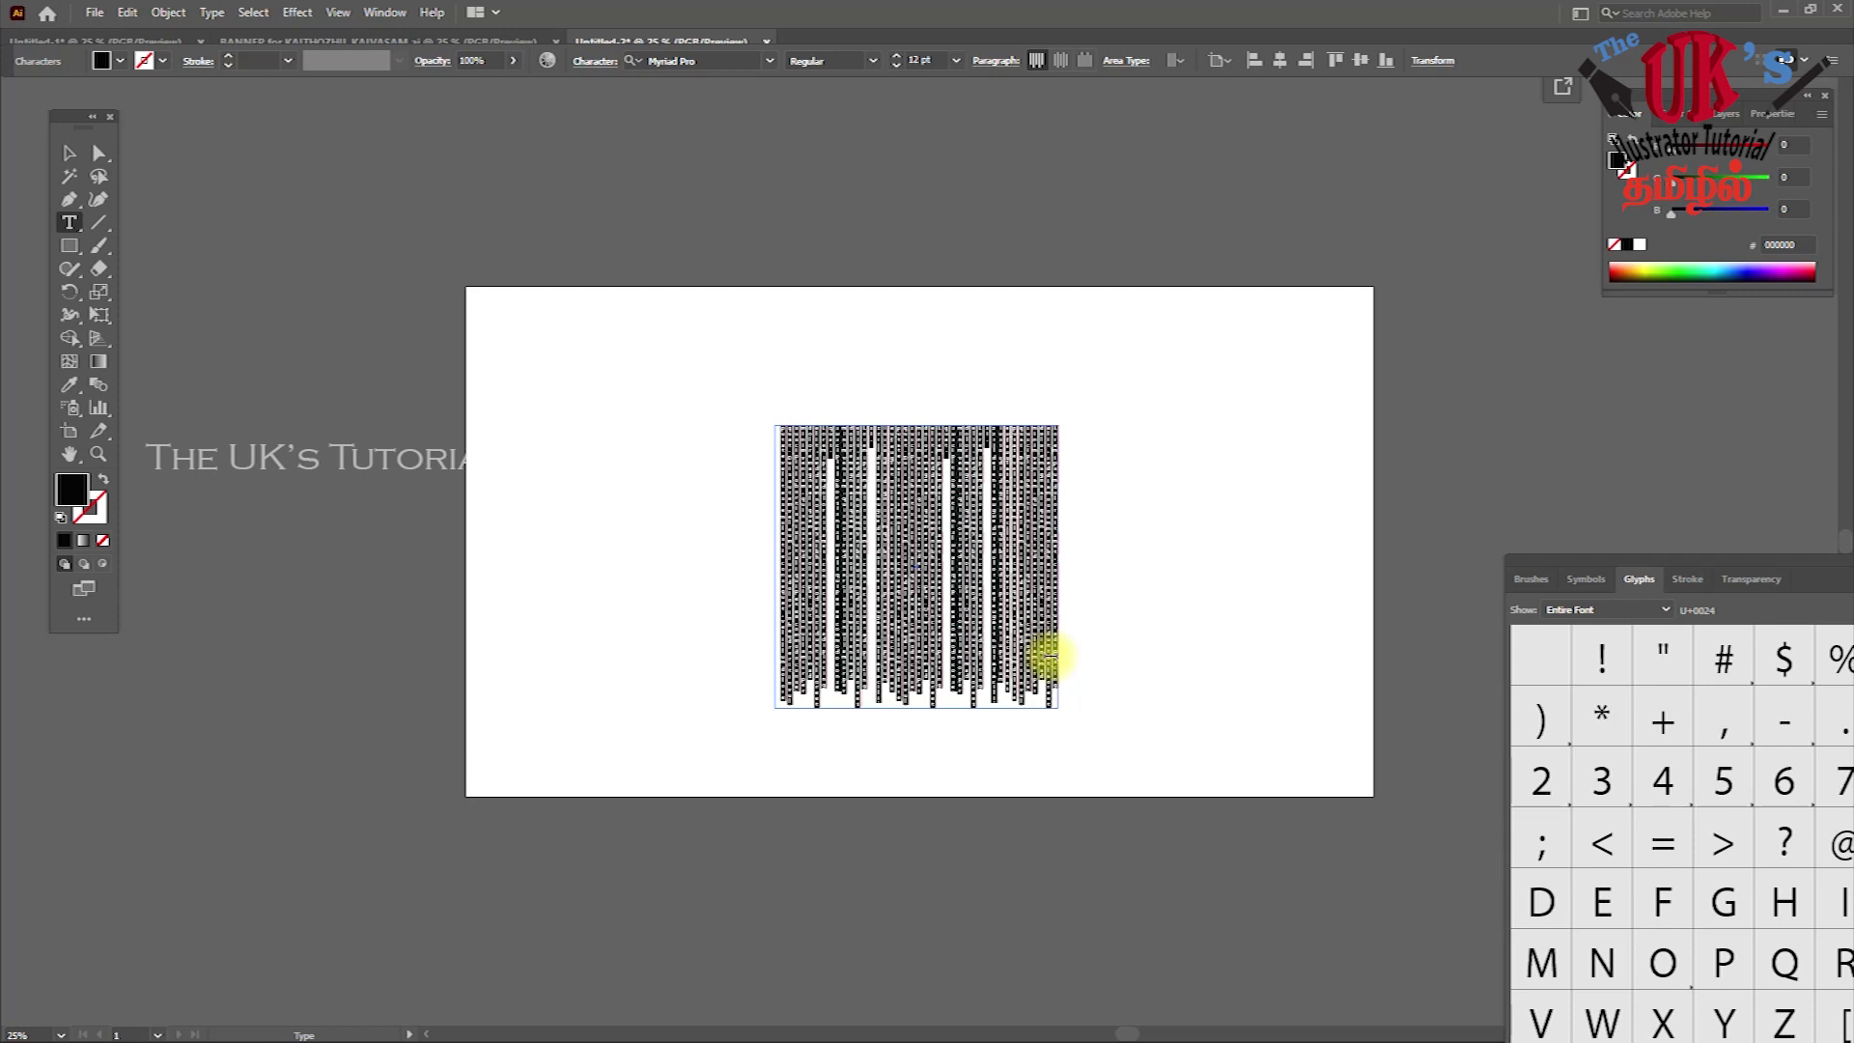
pyautogui.press('BackSpace')
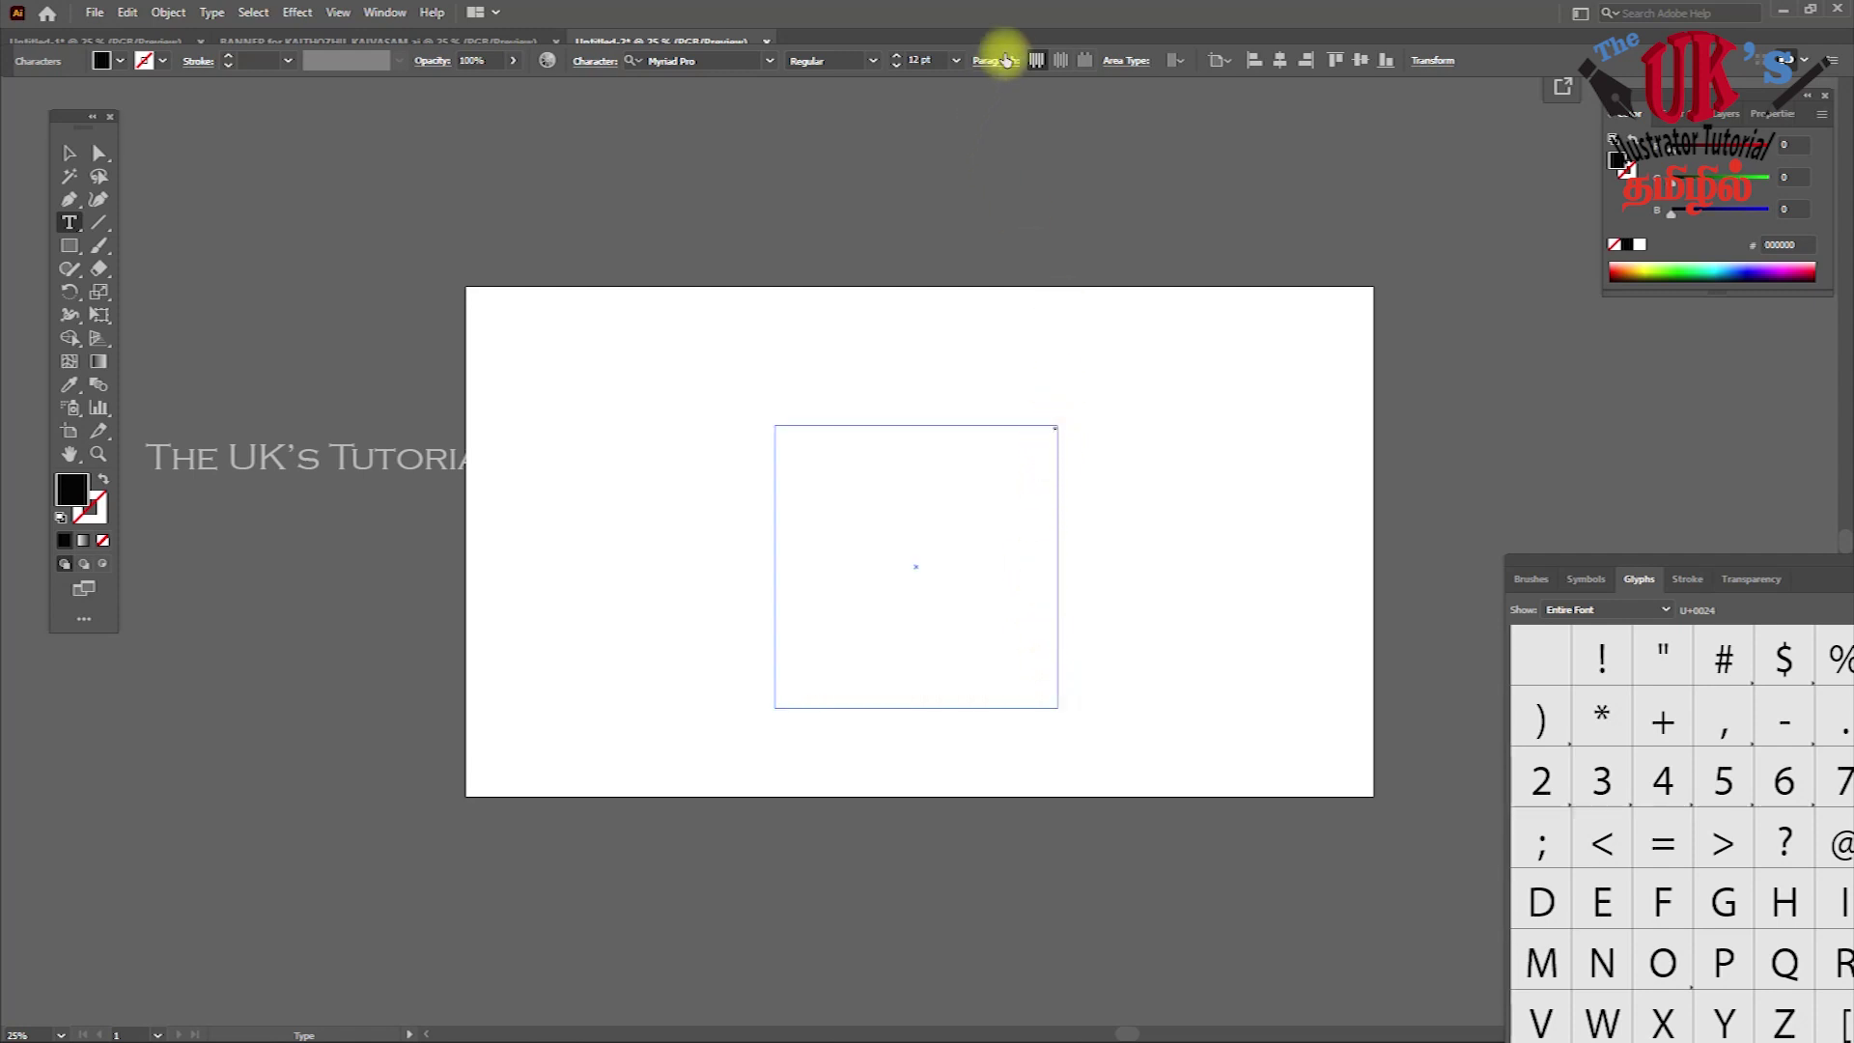
# Centre-align the paragraph and set the font size to 72 pt
pyautogui.click(1060, 62)
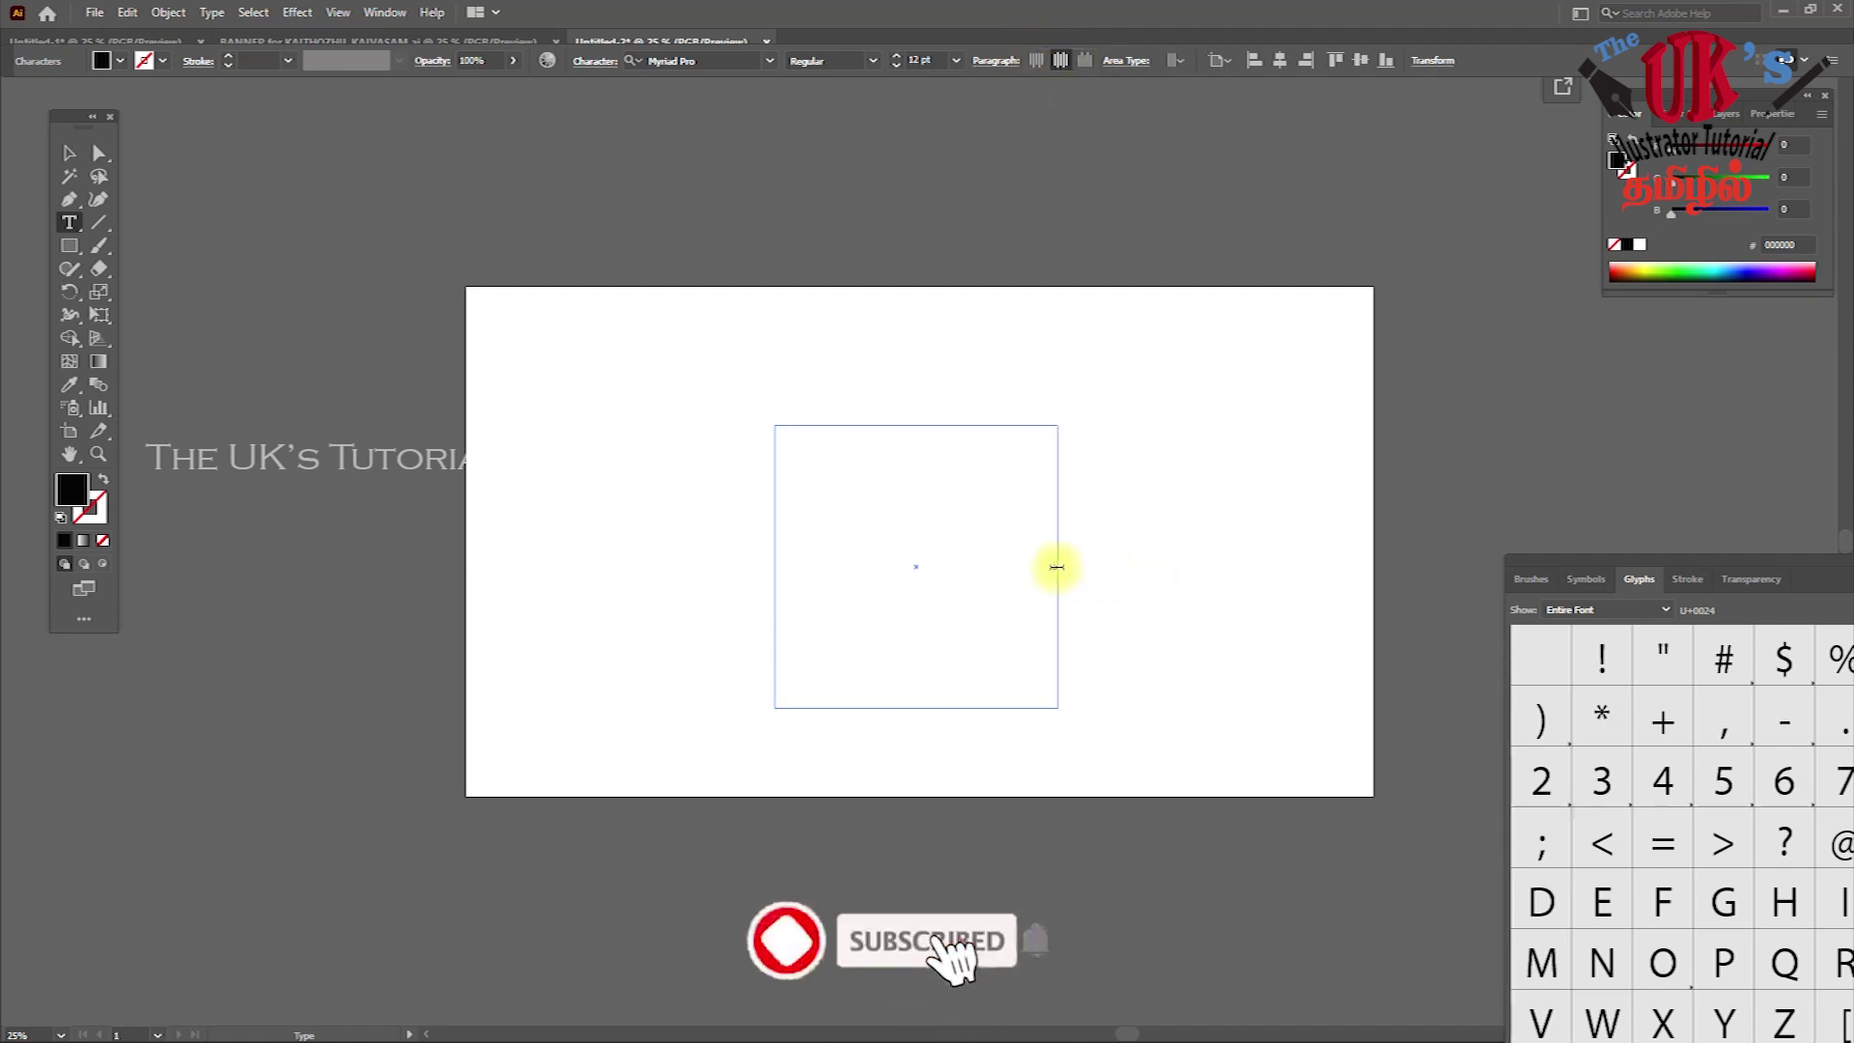
pyautogui.click(955, 60)
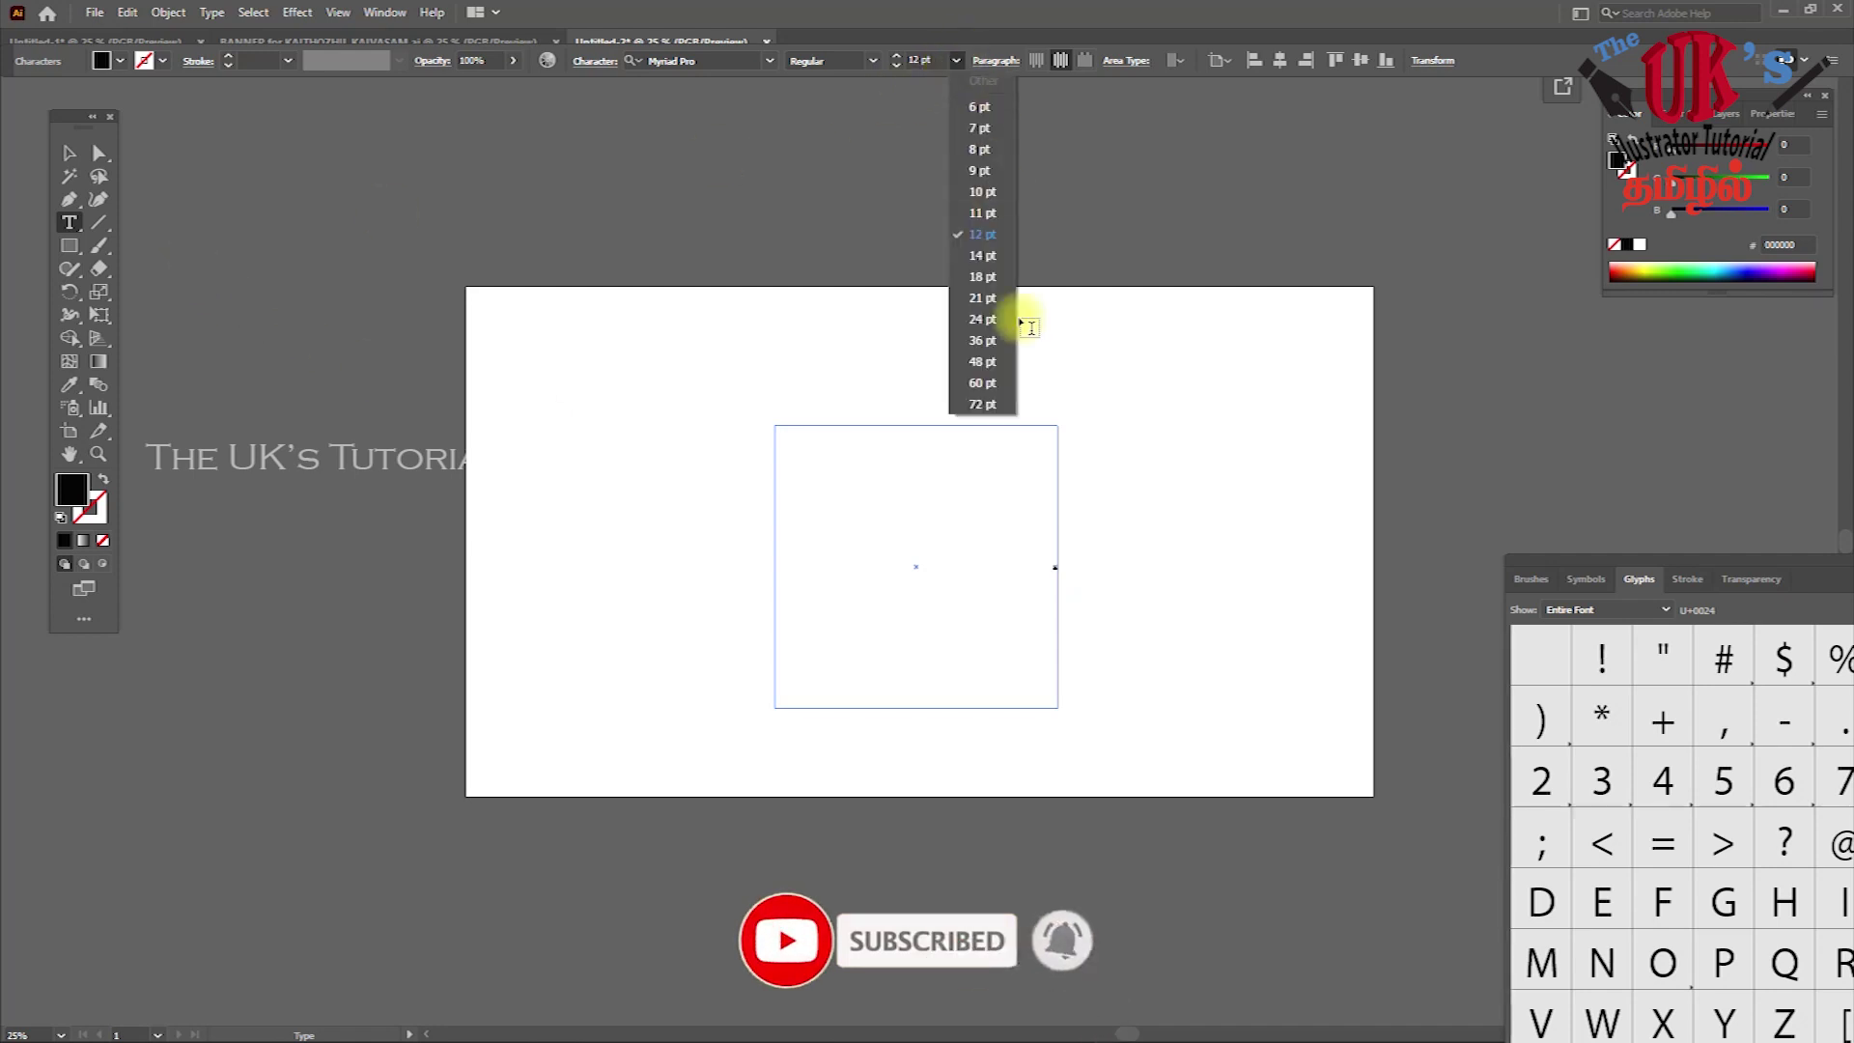
pyautogui.click(989, 404)
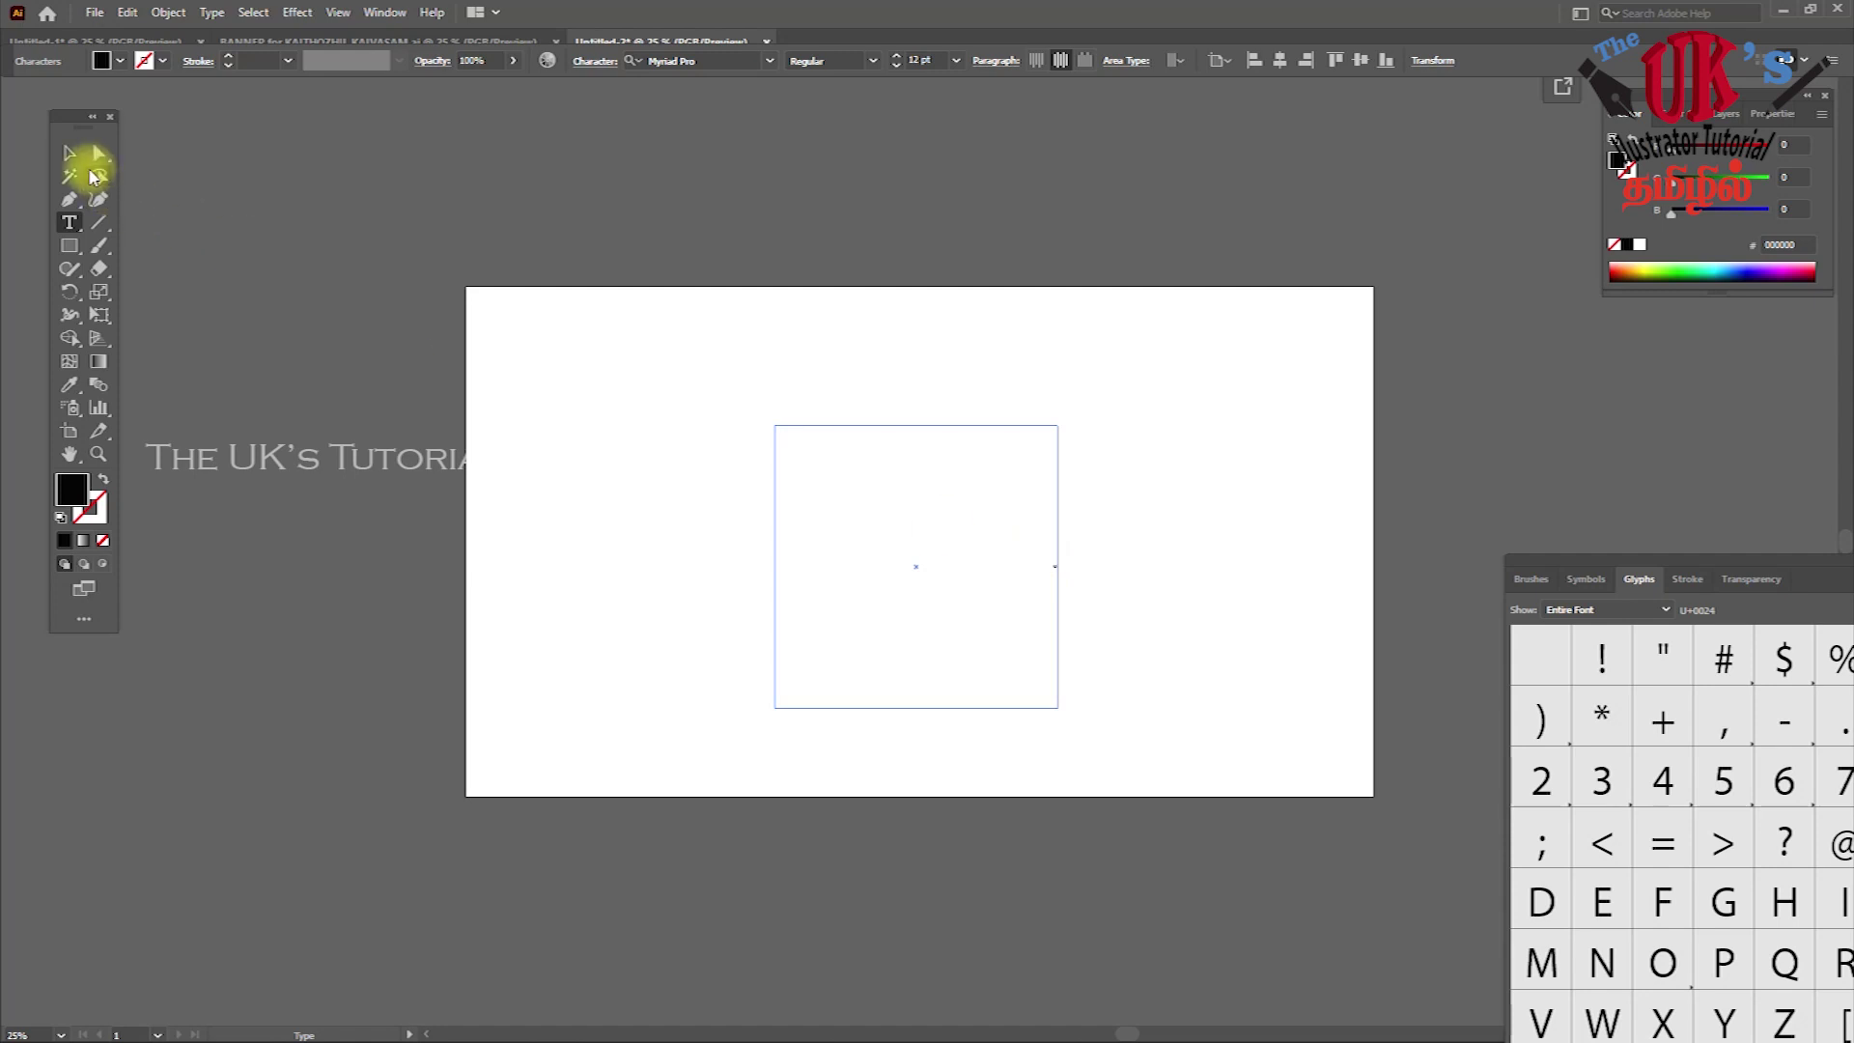
# Delete the empty text frame with the Selection tool, leaving the artboard blank
pyautogui.click(69, 223)
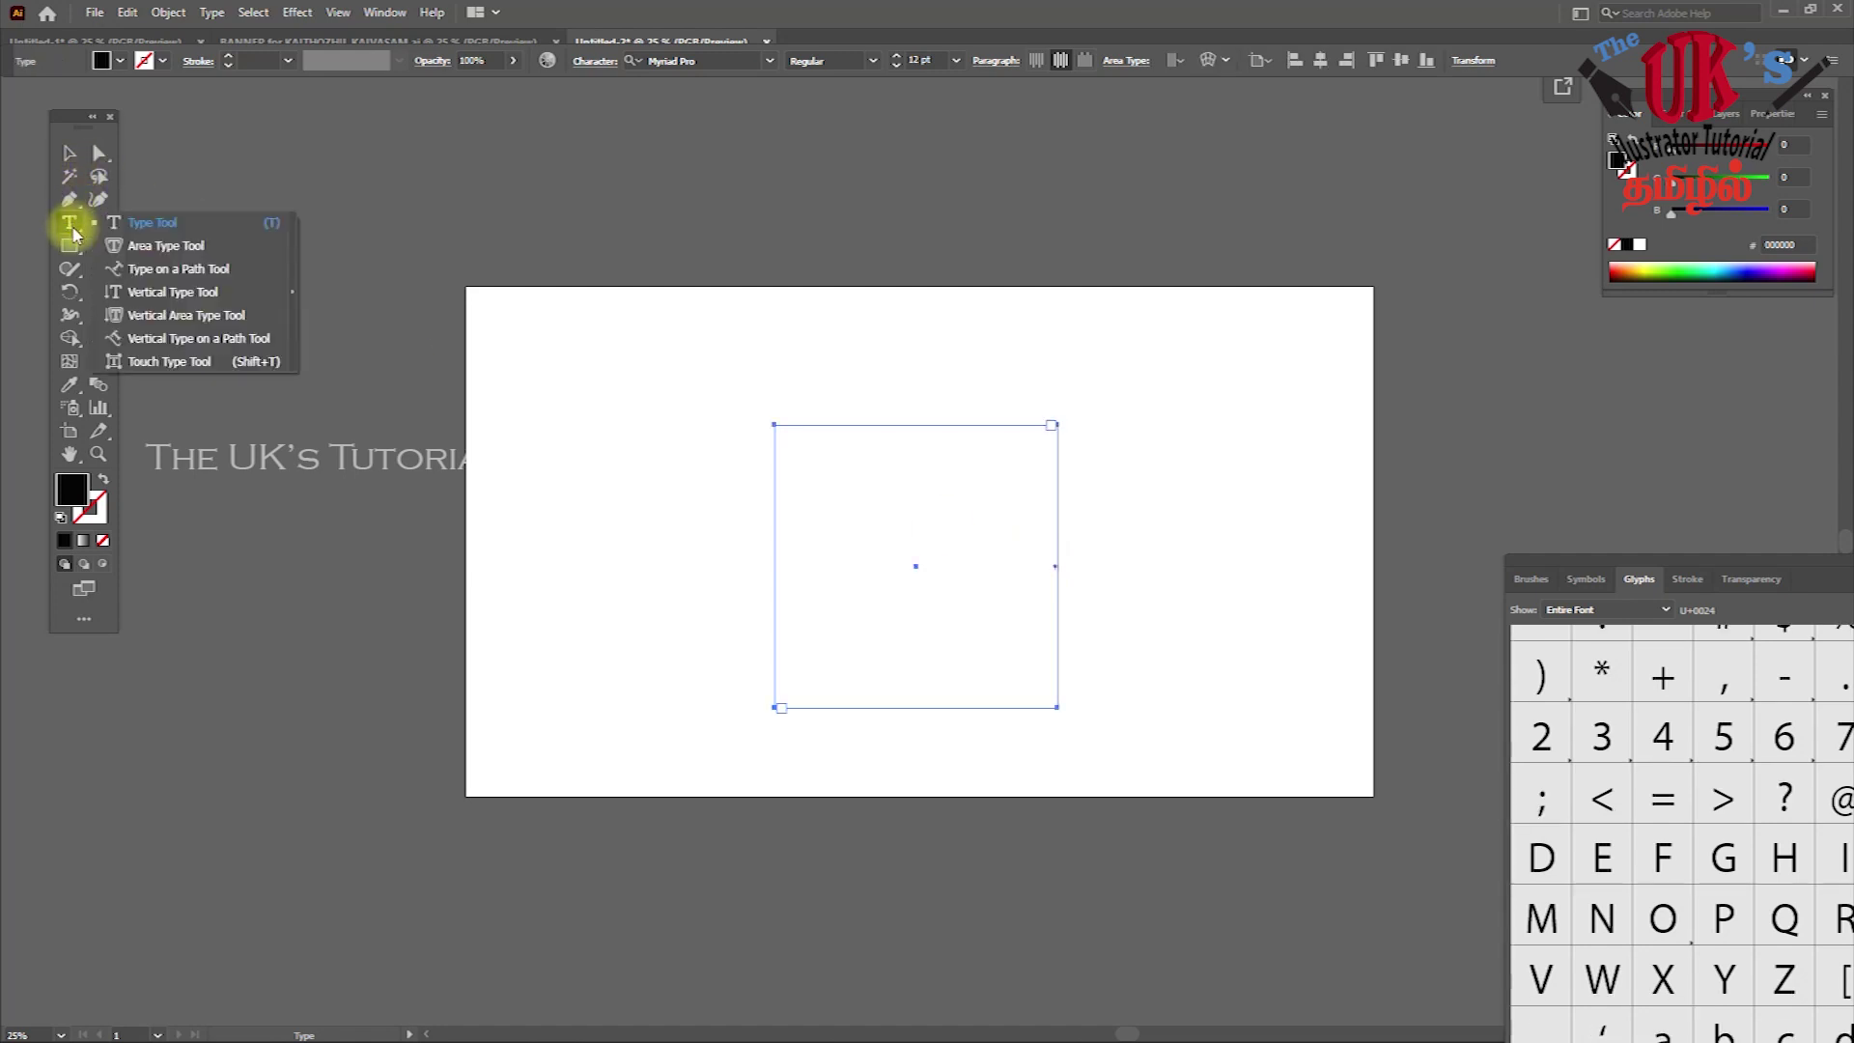
pyautogui.click(121, 224)
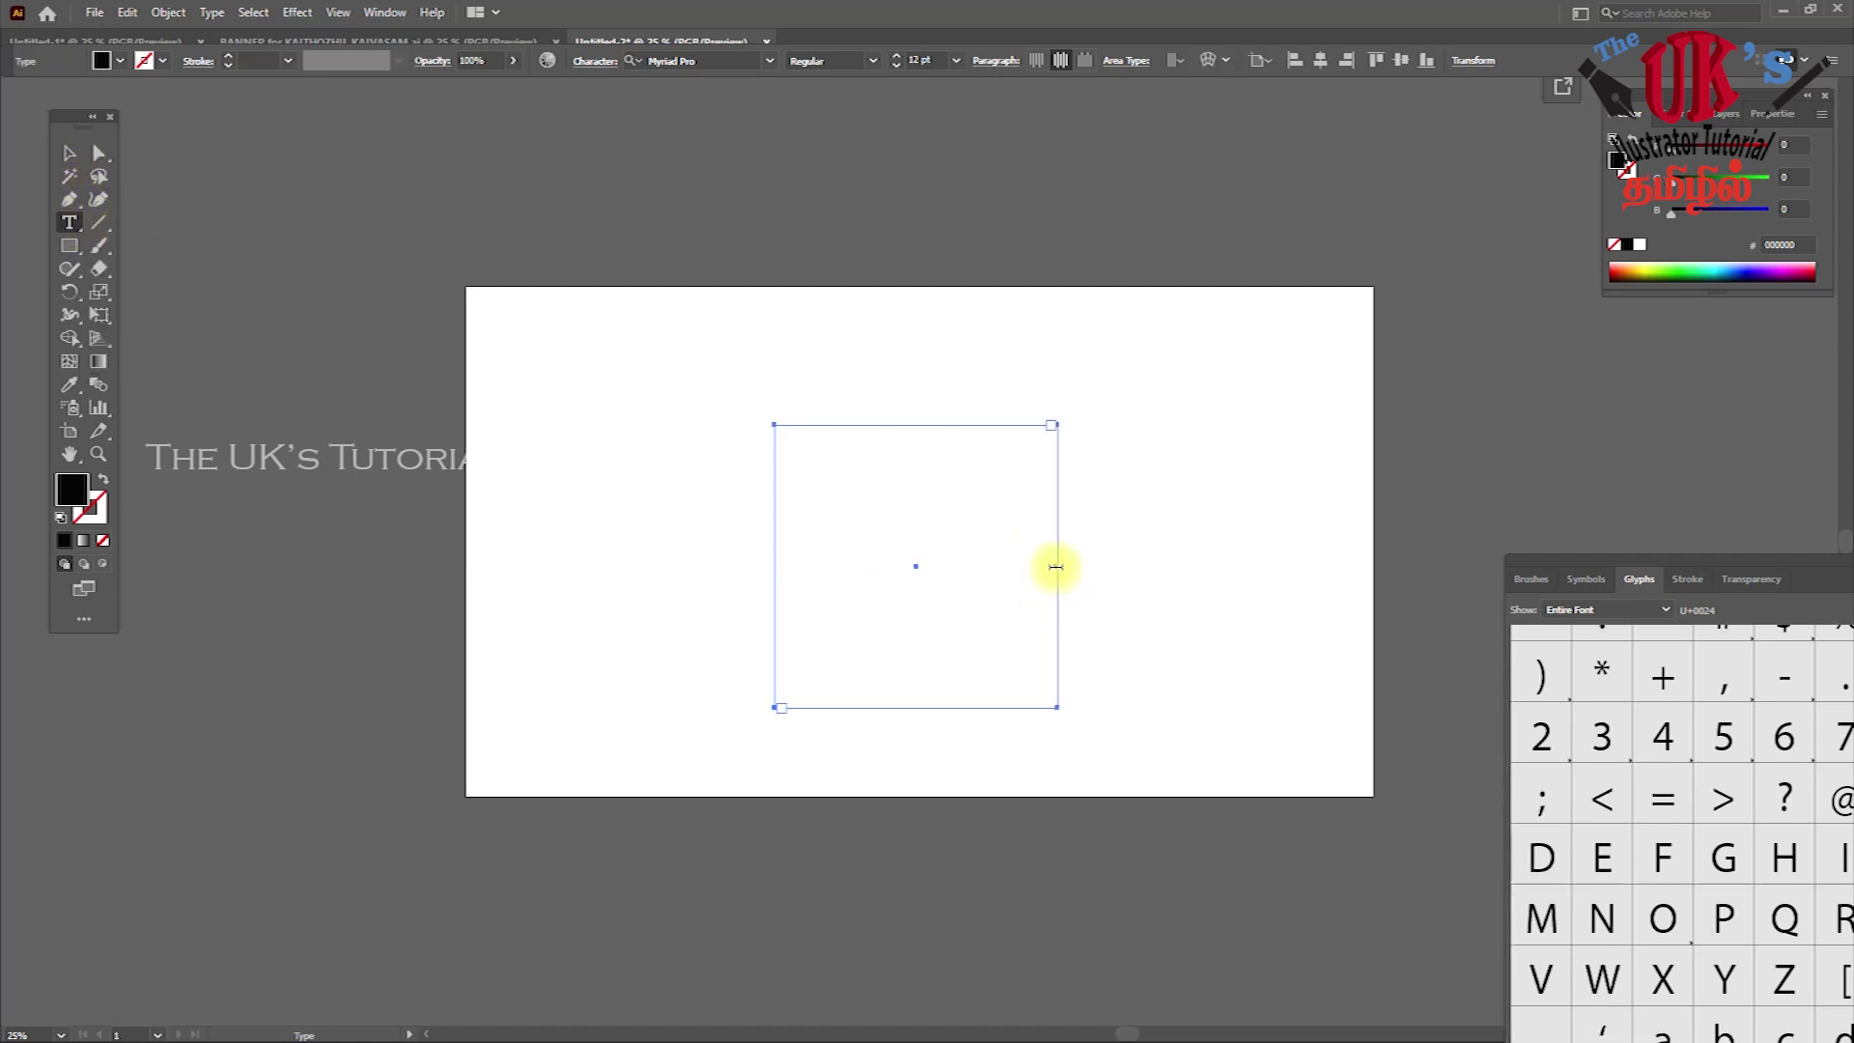
pyautogui.click(1094, 568)
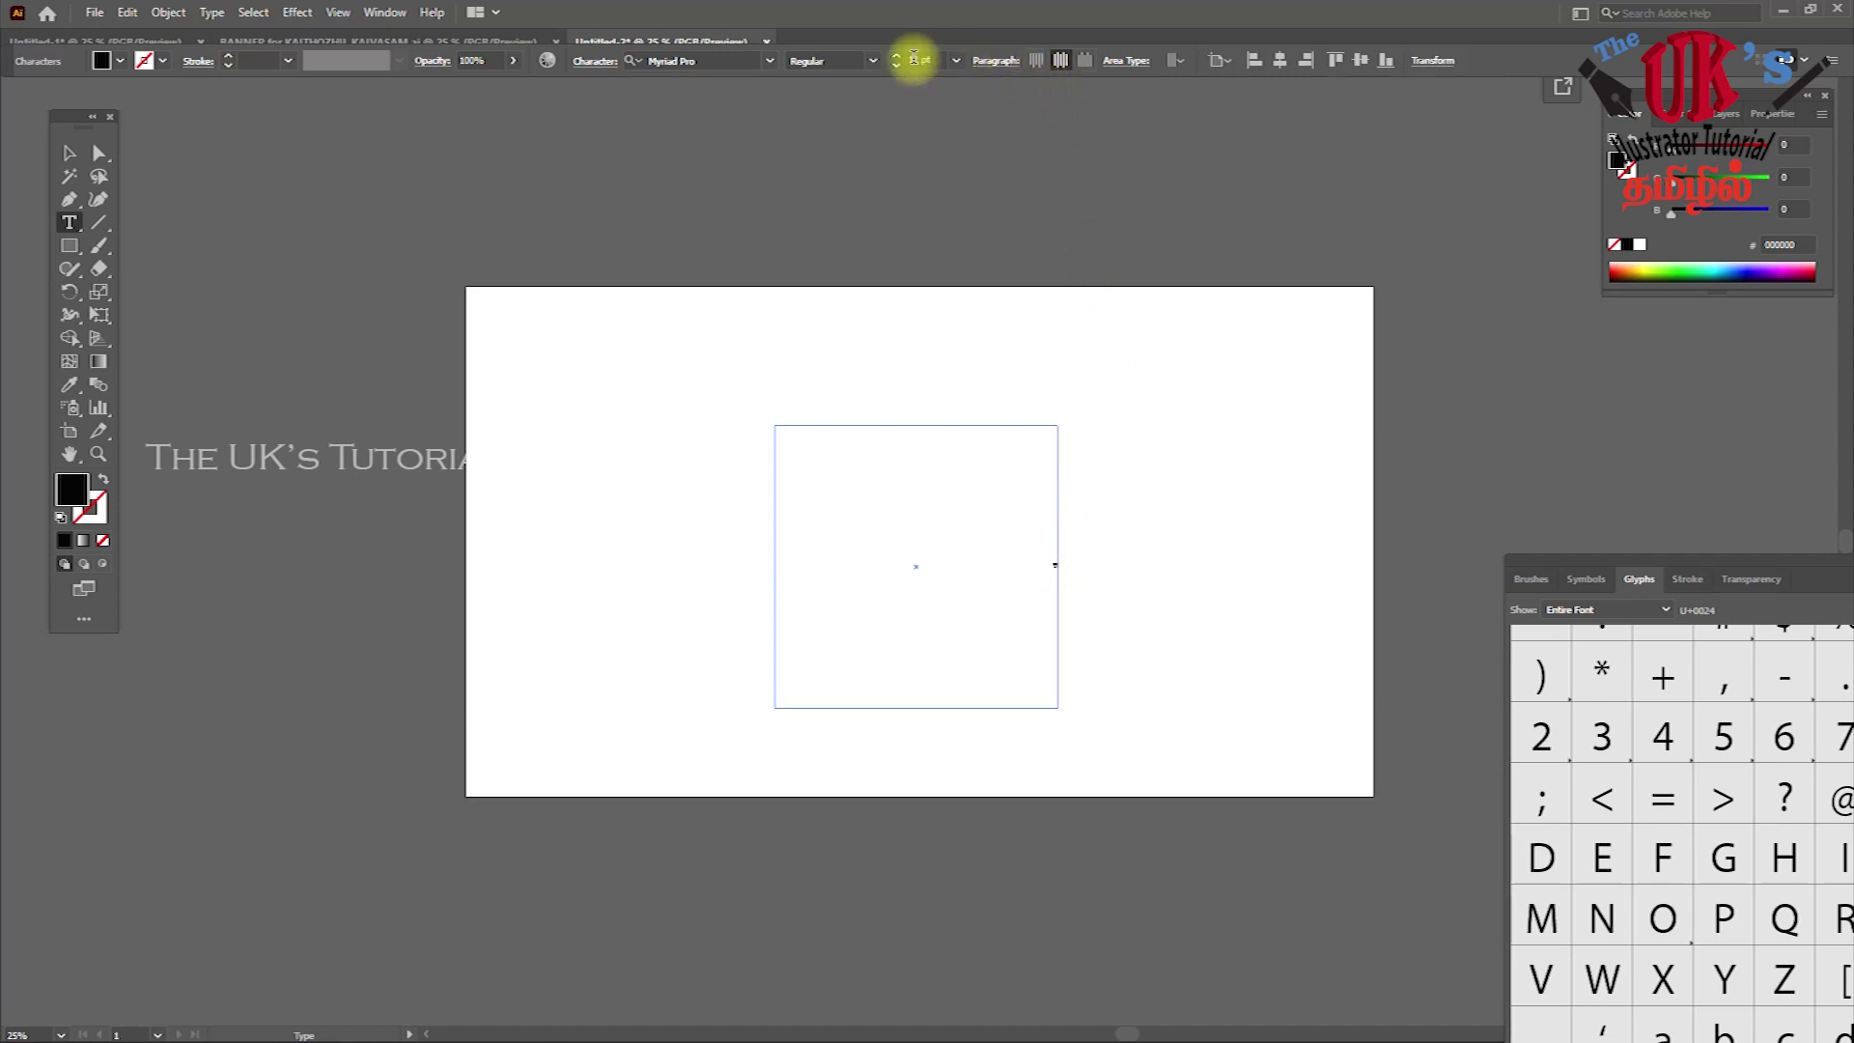
pyautogui.click(956, 60)
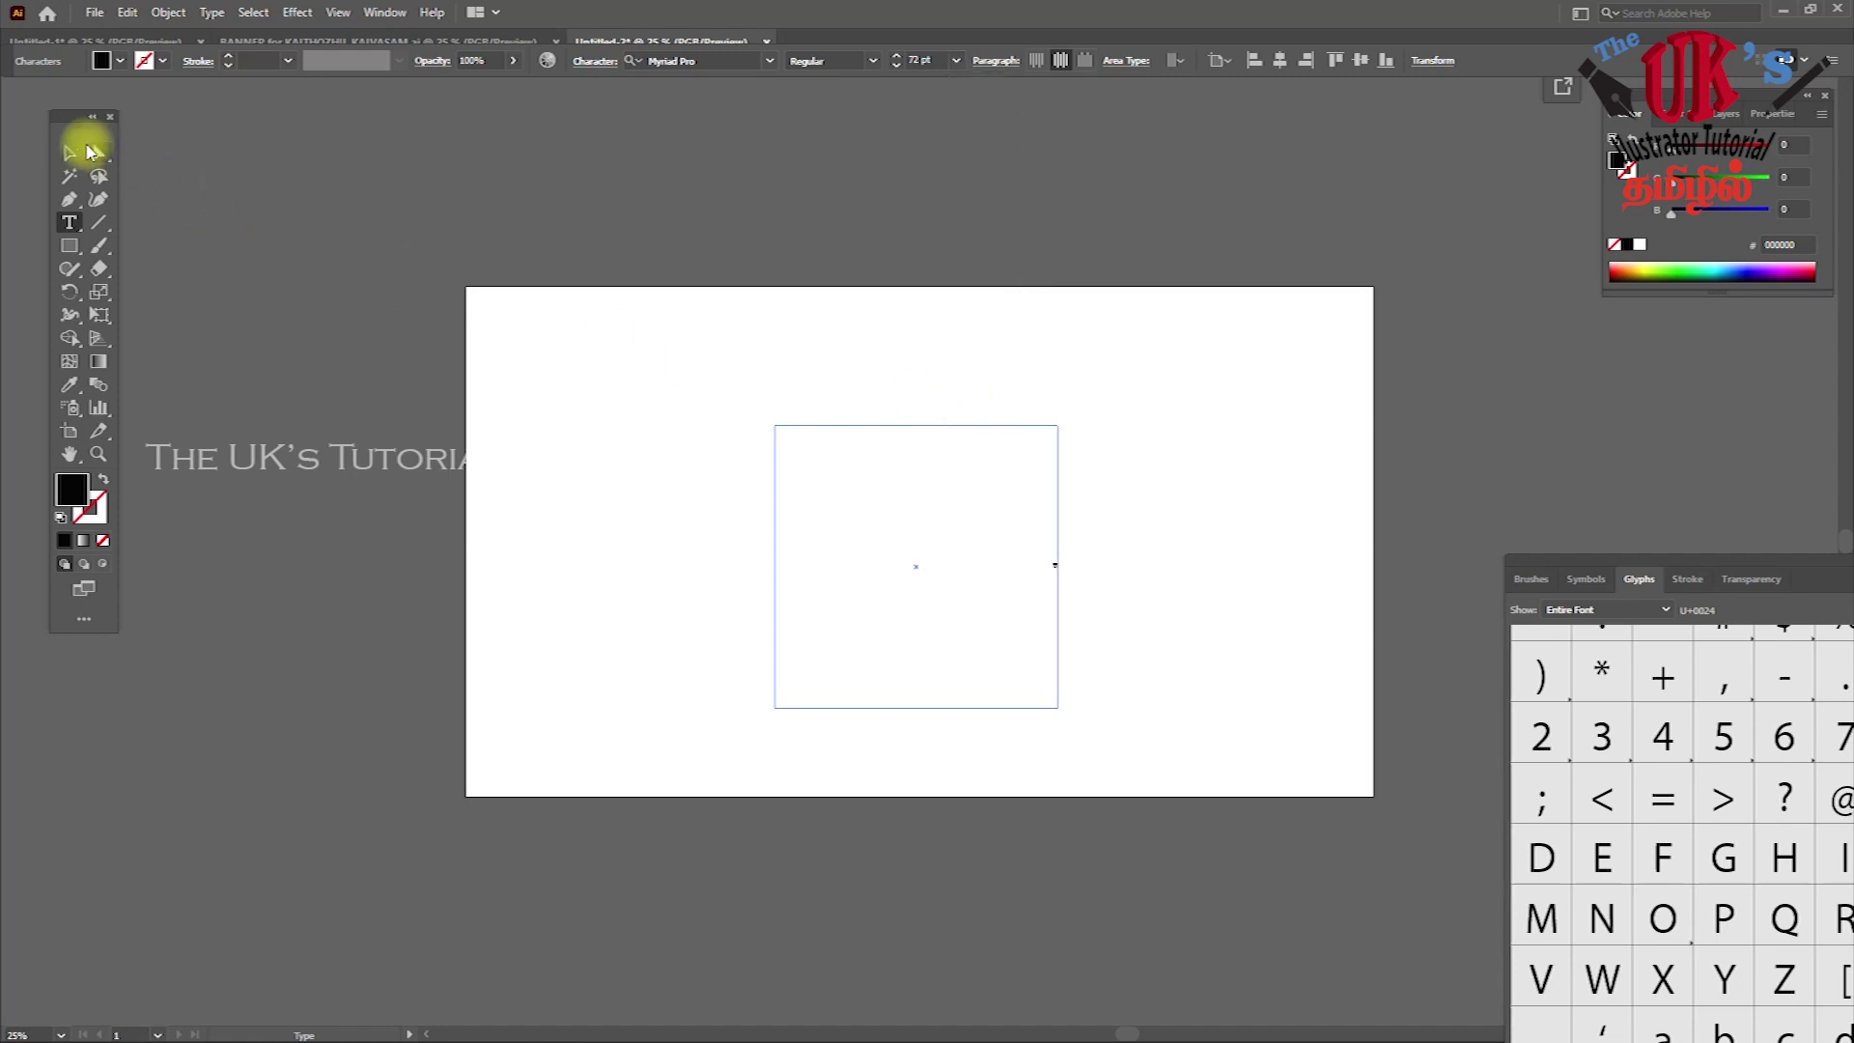
pyautogui.click(70, 153)
pyautogui.press('Delete')
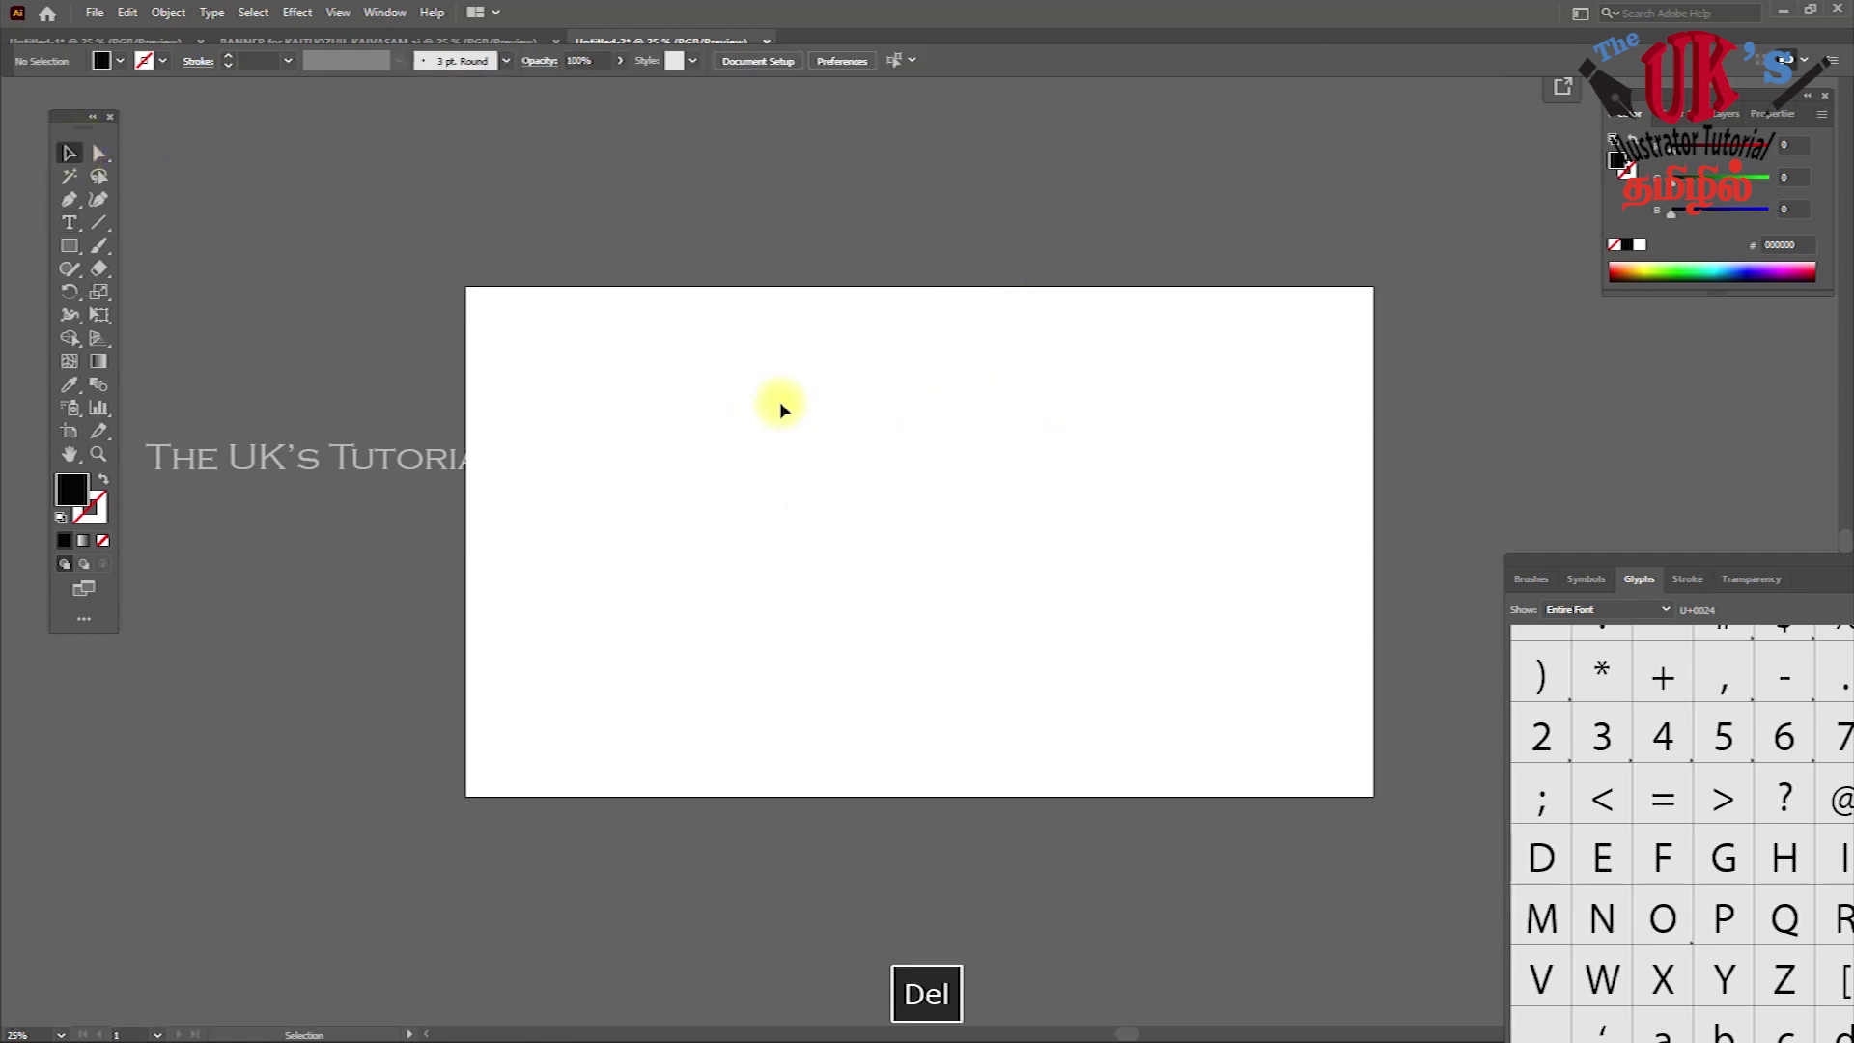
# Draw a small text area near the artboard top, type UC and highlight it
pyautogui.click(69, 222)
pyautogui.moveTo(800, 321); pyautogui.dragTo(947, 384)
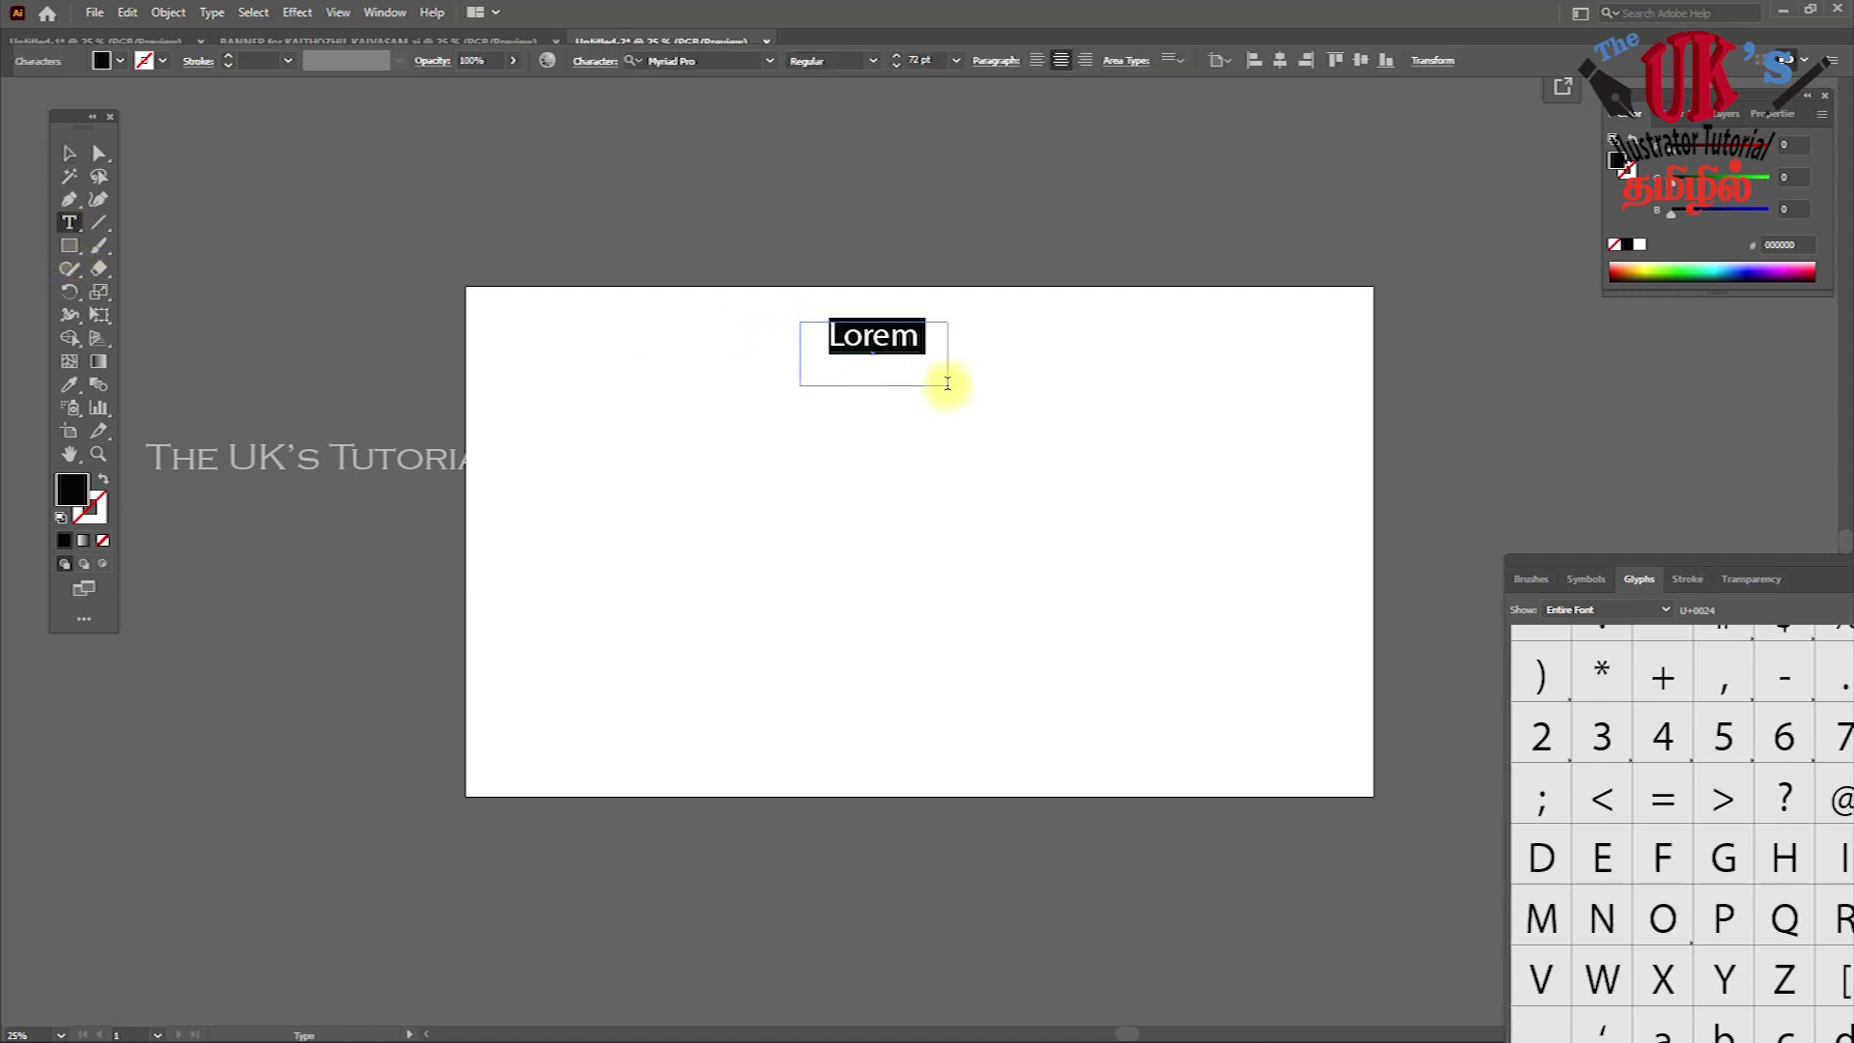
pyautogui.write('u')
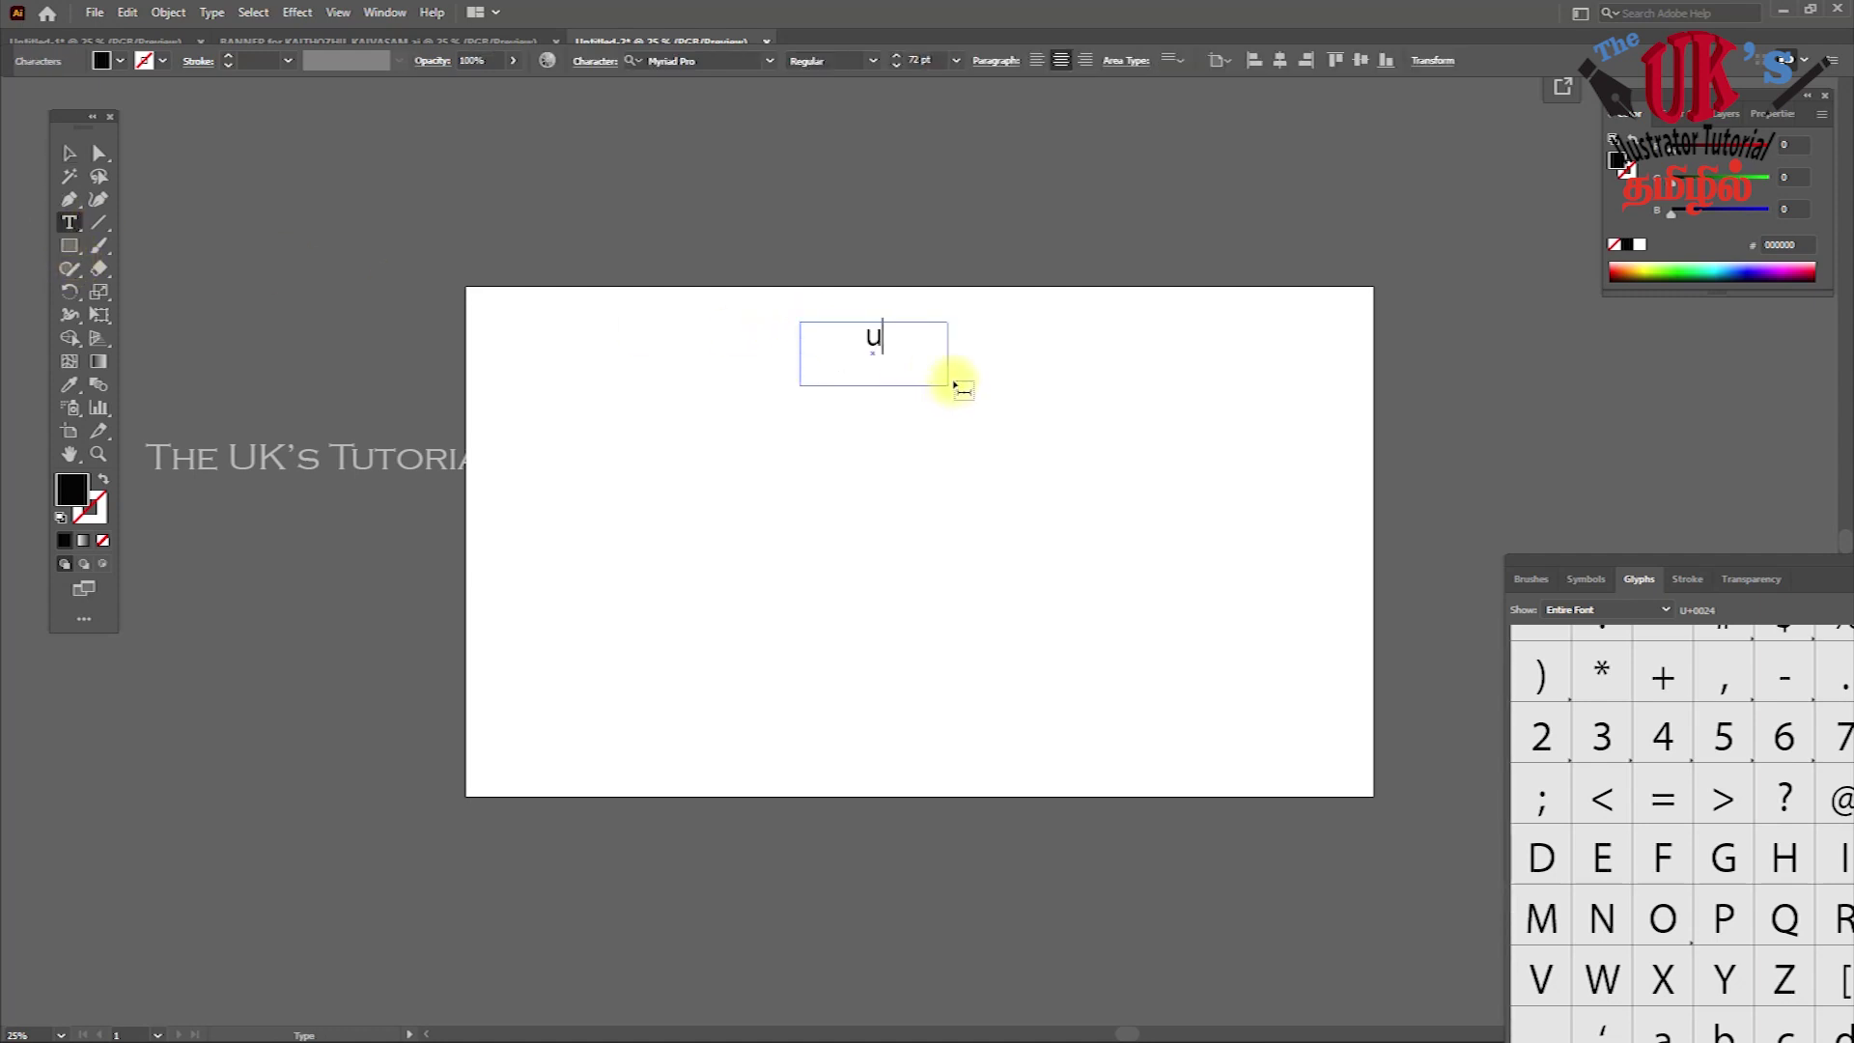
pyautogui.moveTo(894, 340); pyautogui.dragTo(806, 336)
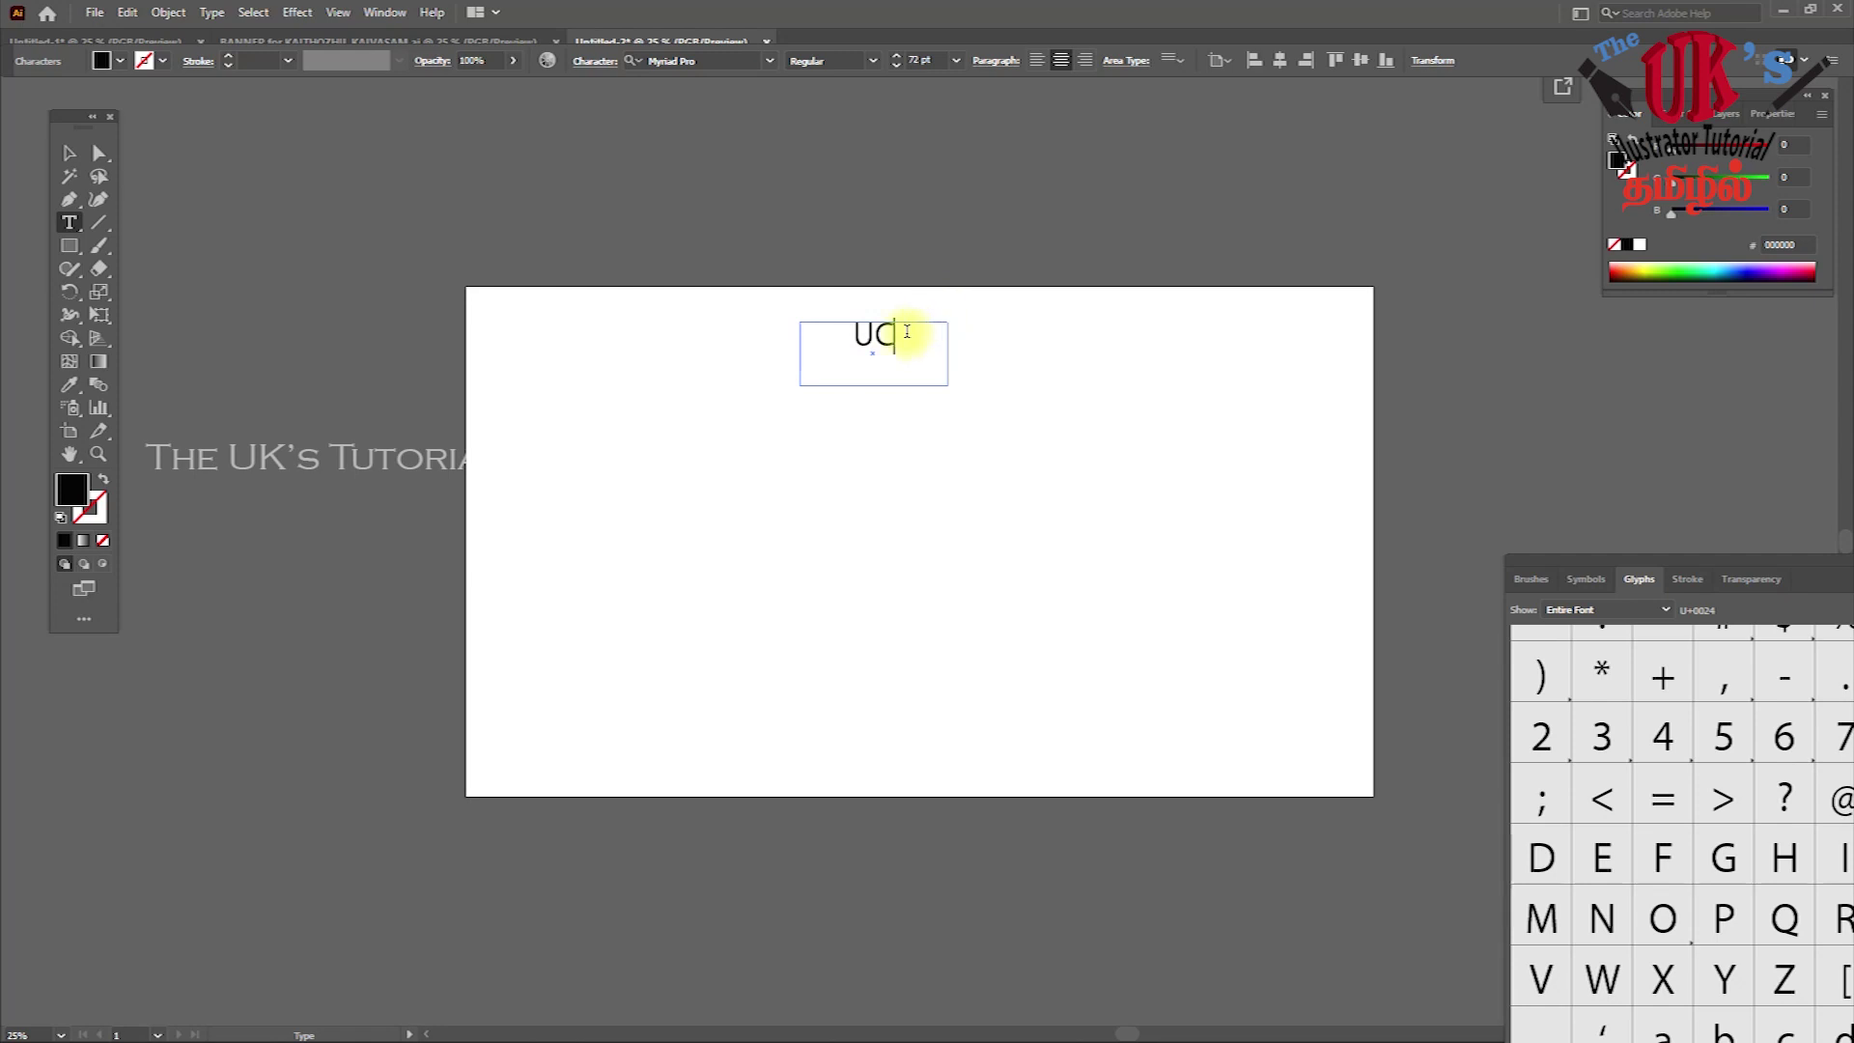
pyautogui.moveTo(895, 333); pyautogui.dragTo(799, 331)
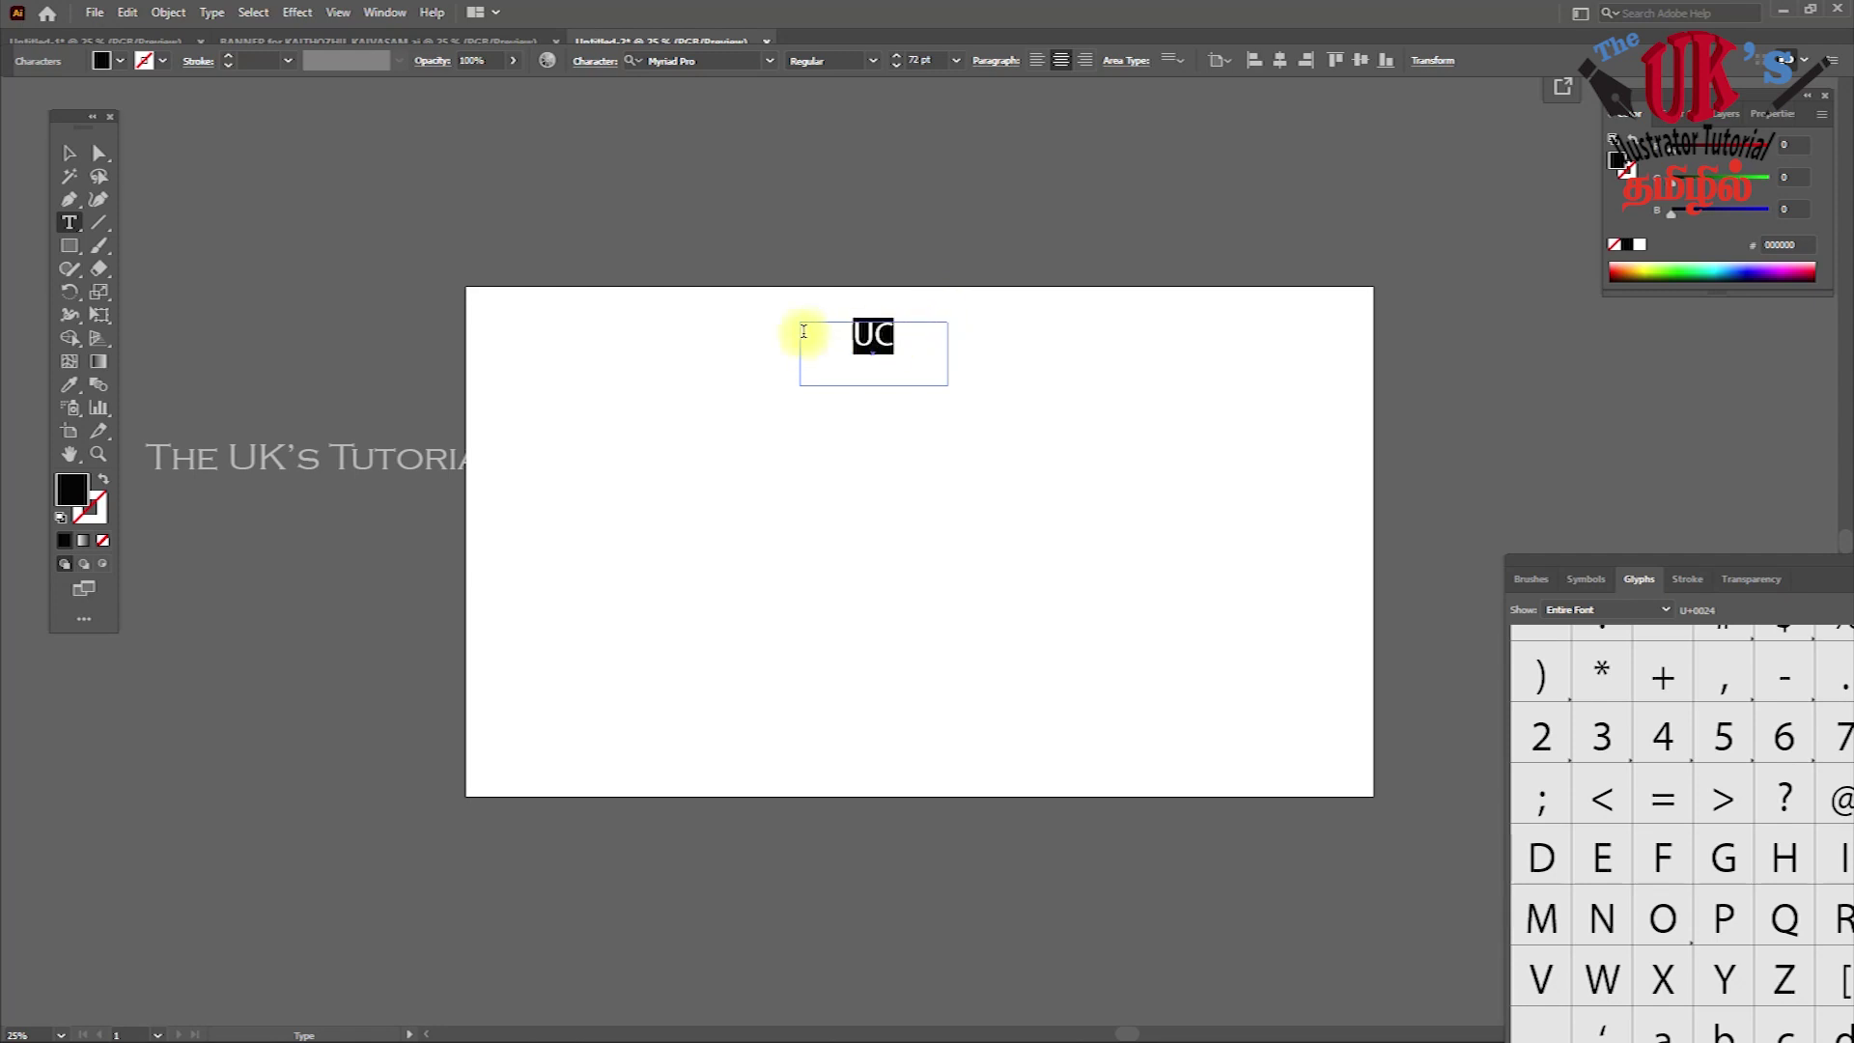
pyautogui.click(769, 61)
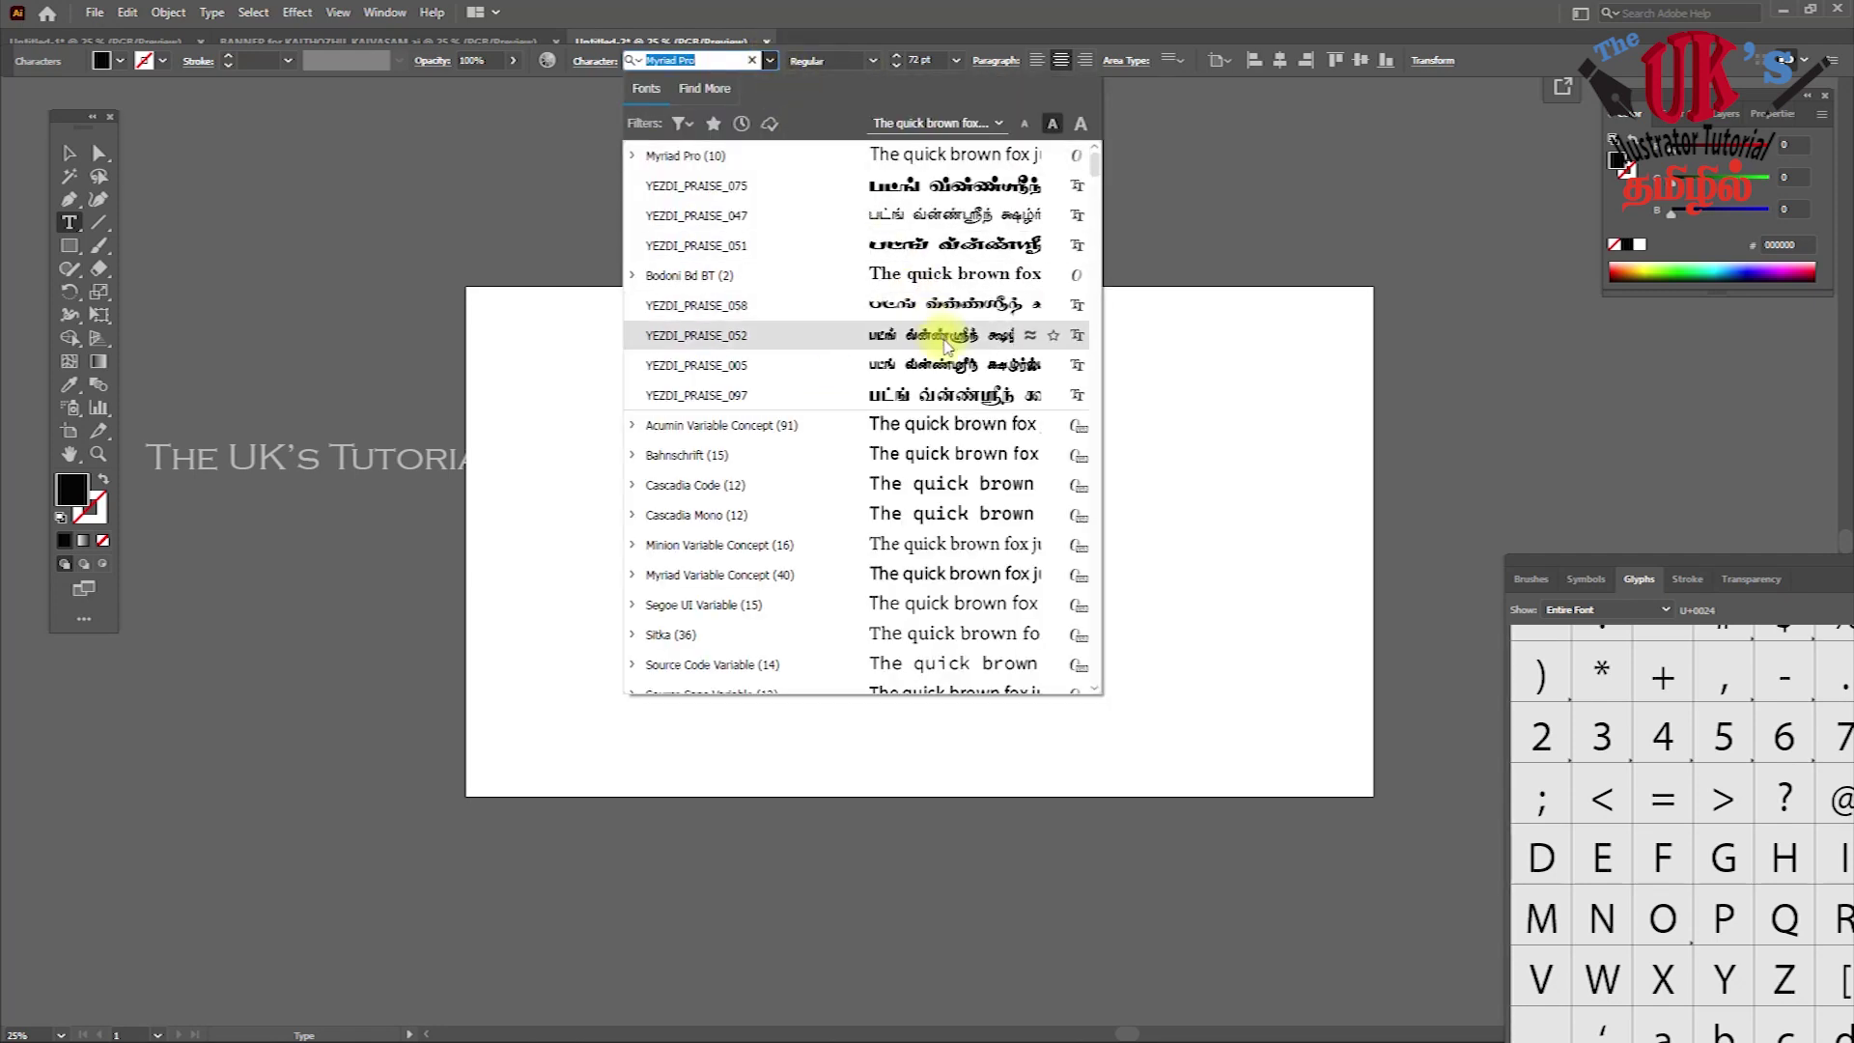
# Try Clarendon Blk BT on the UC text from the font list
pyautogui.scroll(-5, 1007, 512)
pyautogui.scroll(-3, 1009, 514)
pyautogui.scroll(-3, 1012, 516)
pyautogui.scroll(7, 1012, 516)
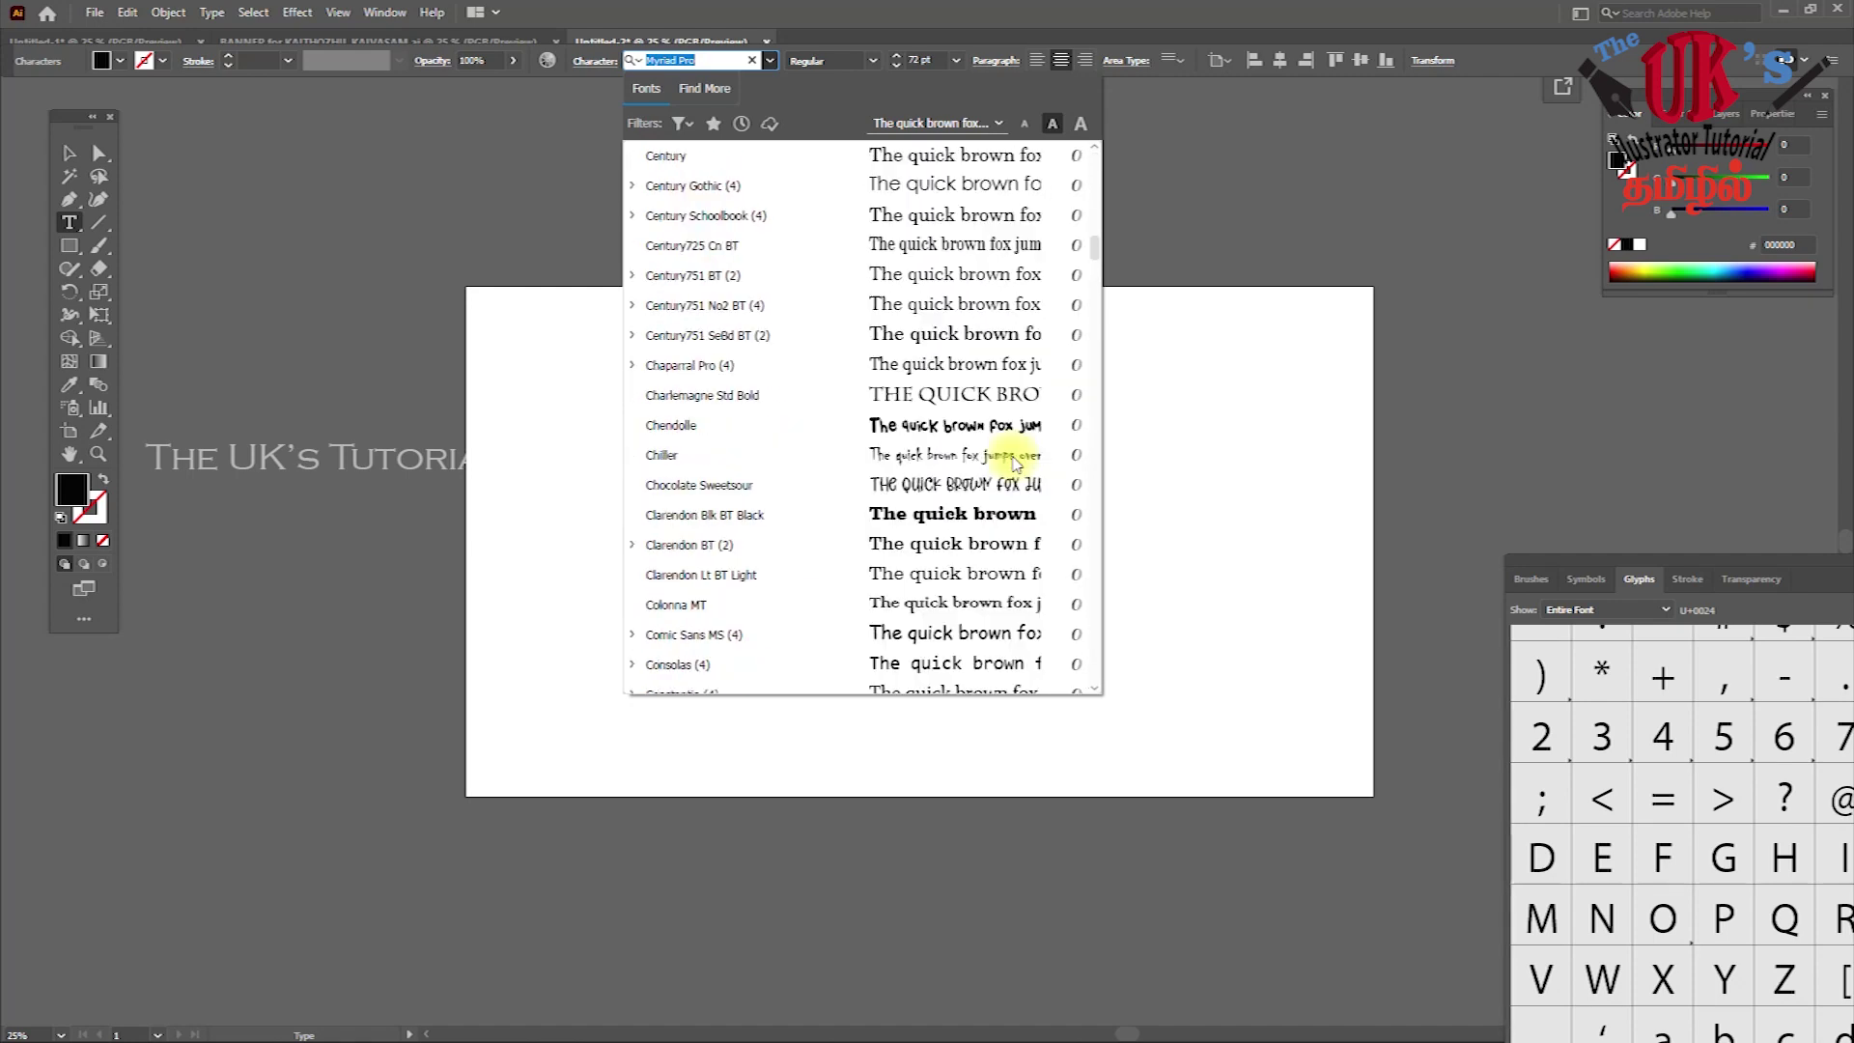
pyautogui.click(992, 515)
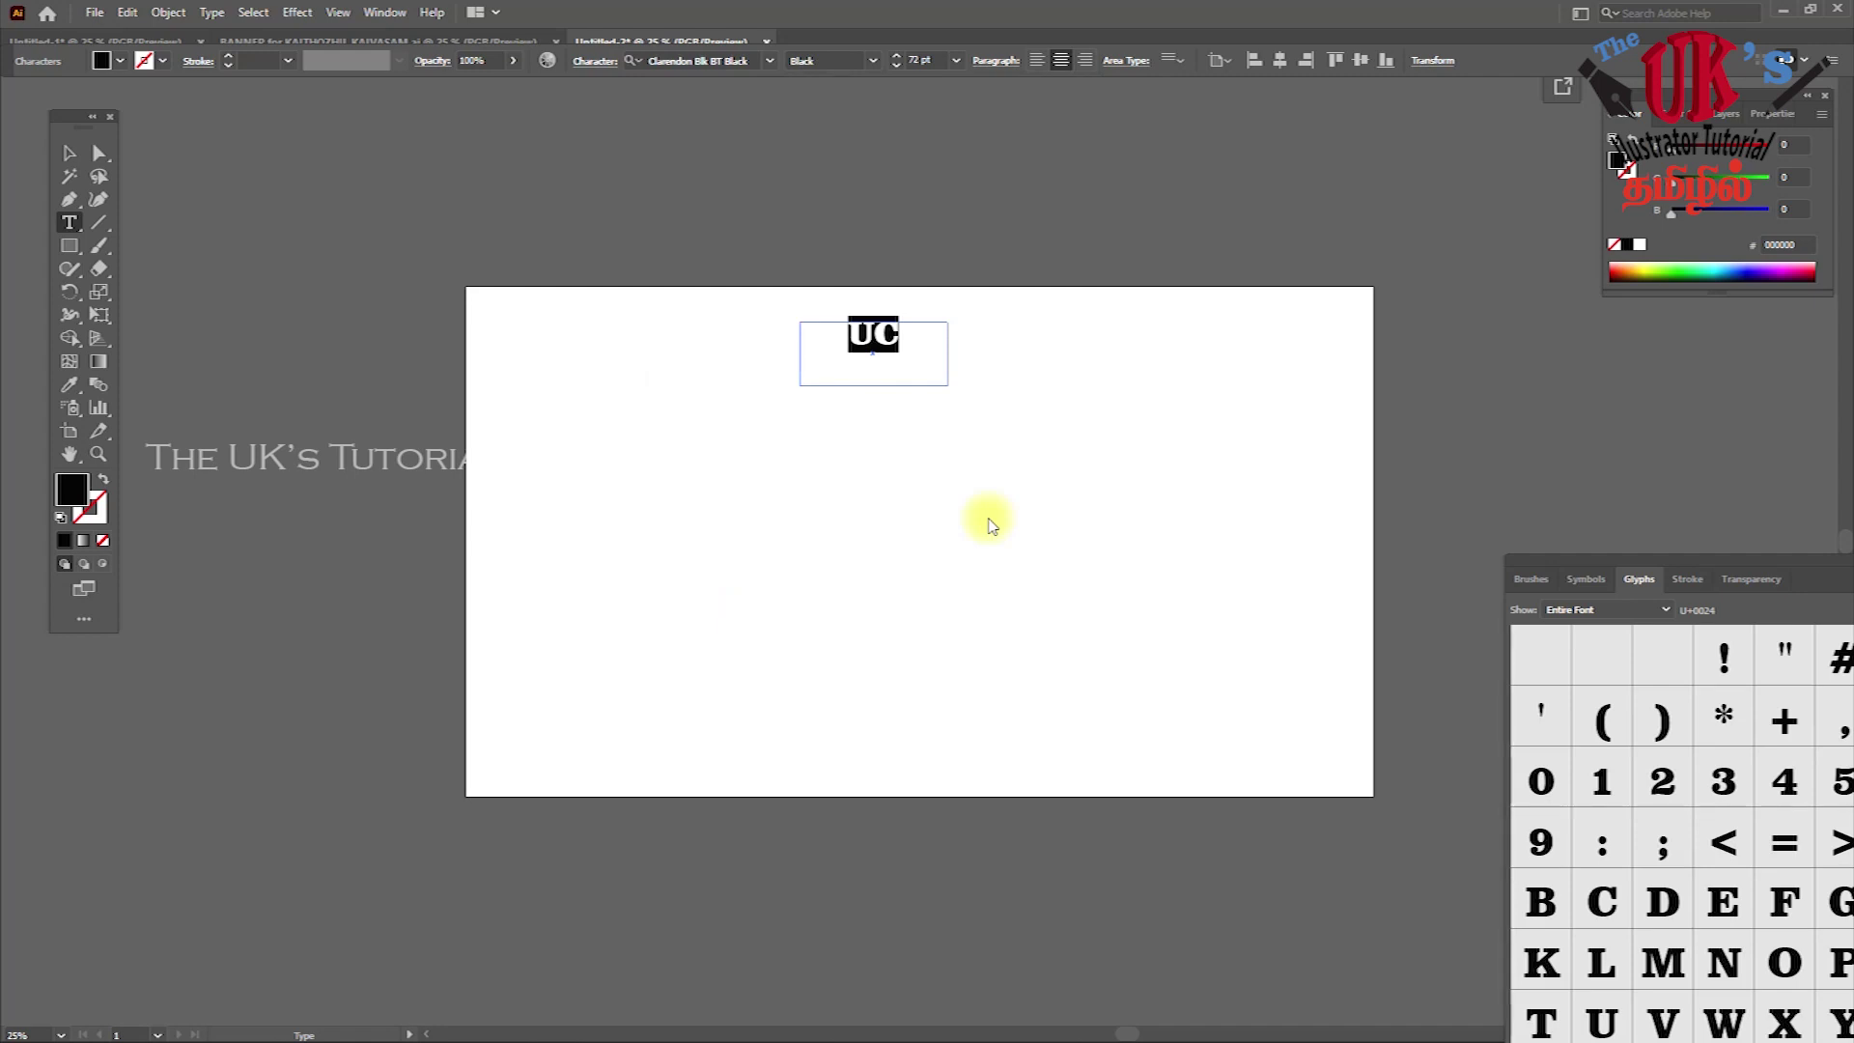
# Change the UC font to Arial with the Black style
pyautogui.click(753, 61)
pyautogui.write('AR')
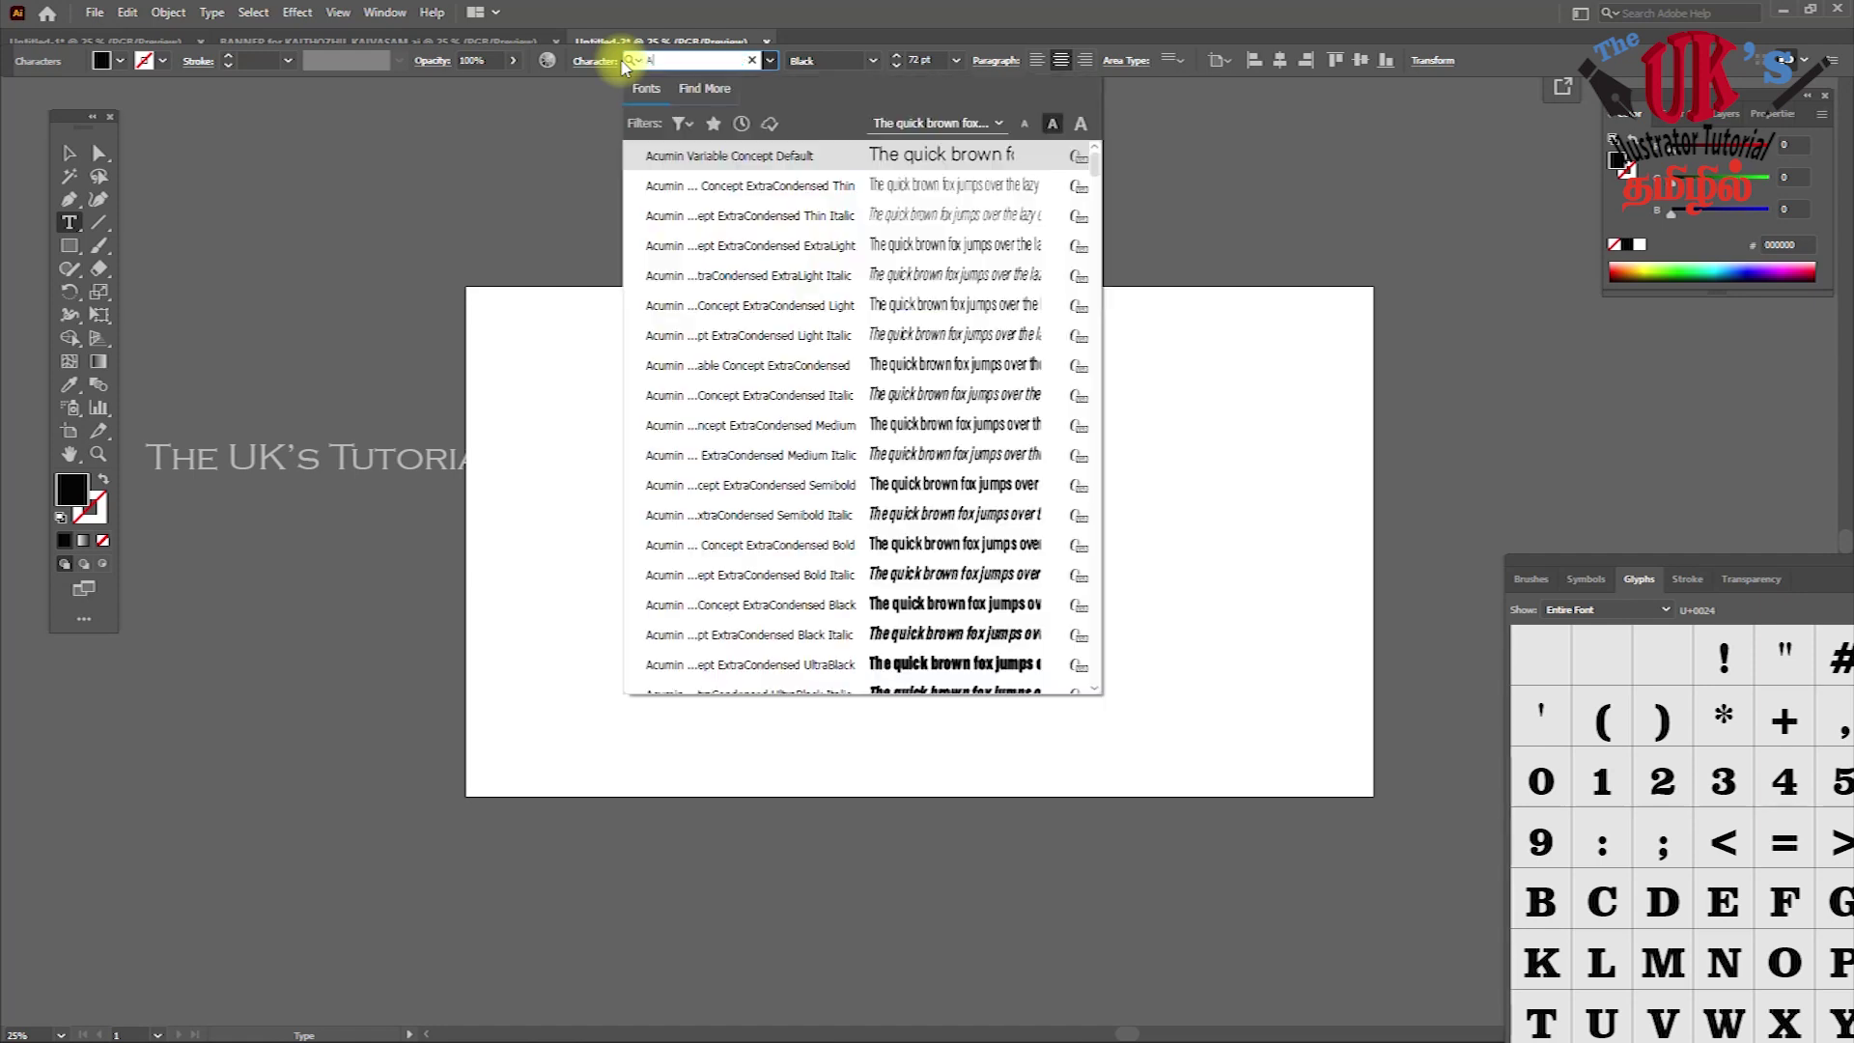
pyautogui.write('IEL')
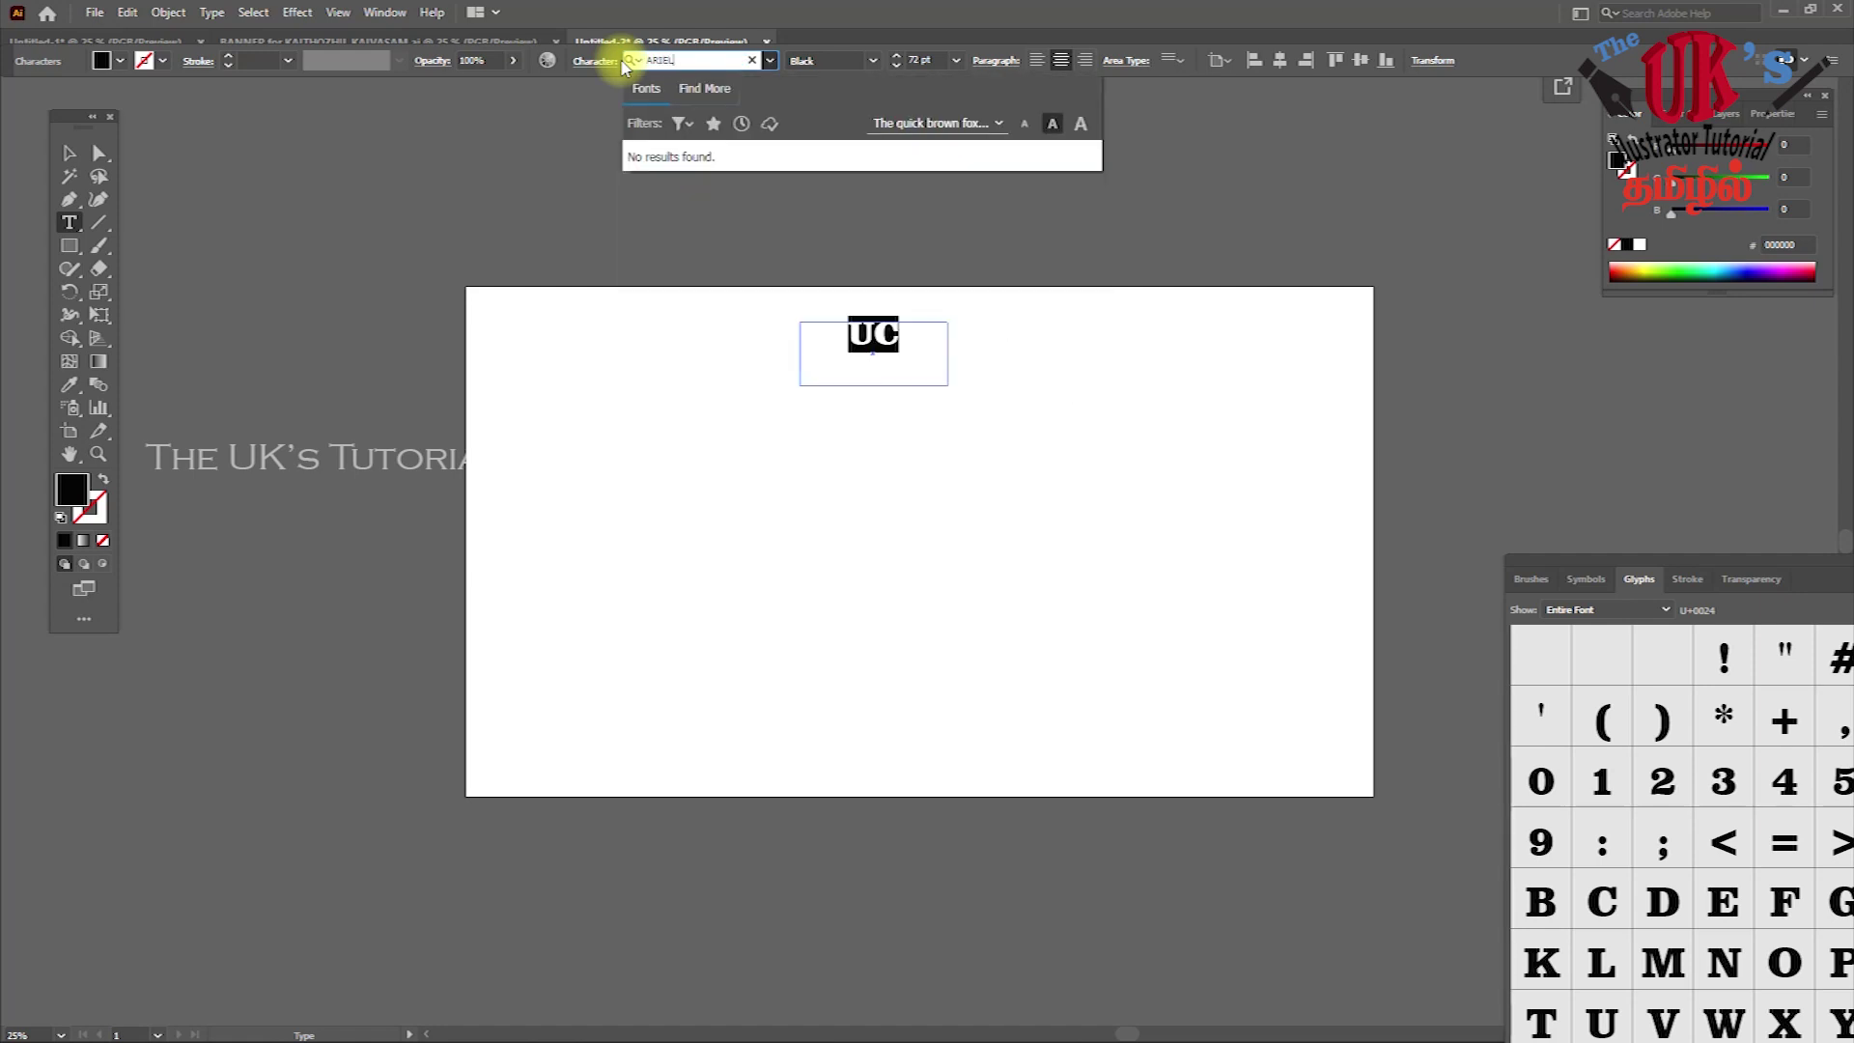
pyautogui.press('Return')
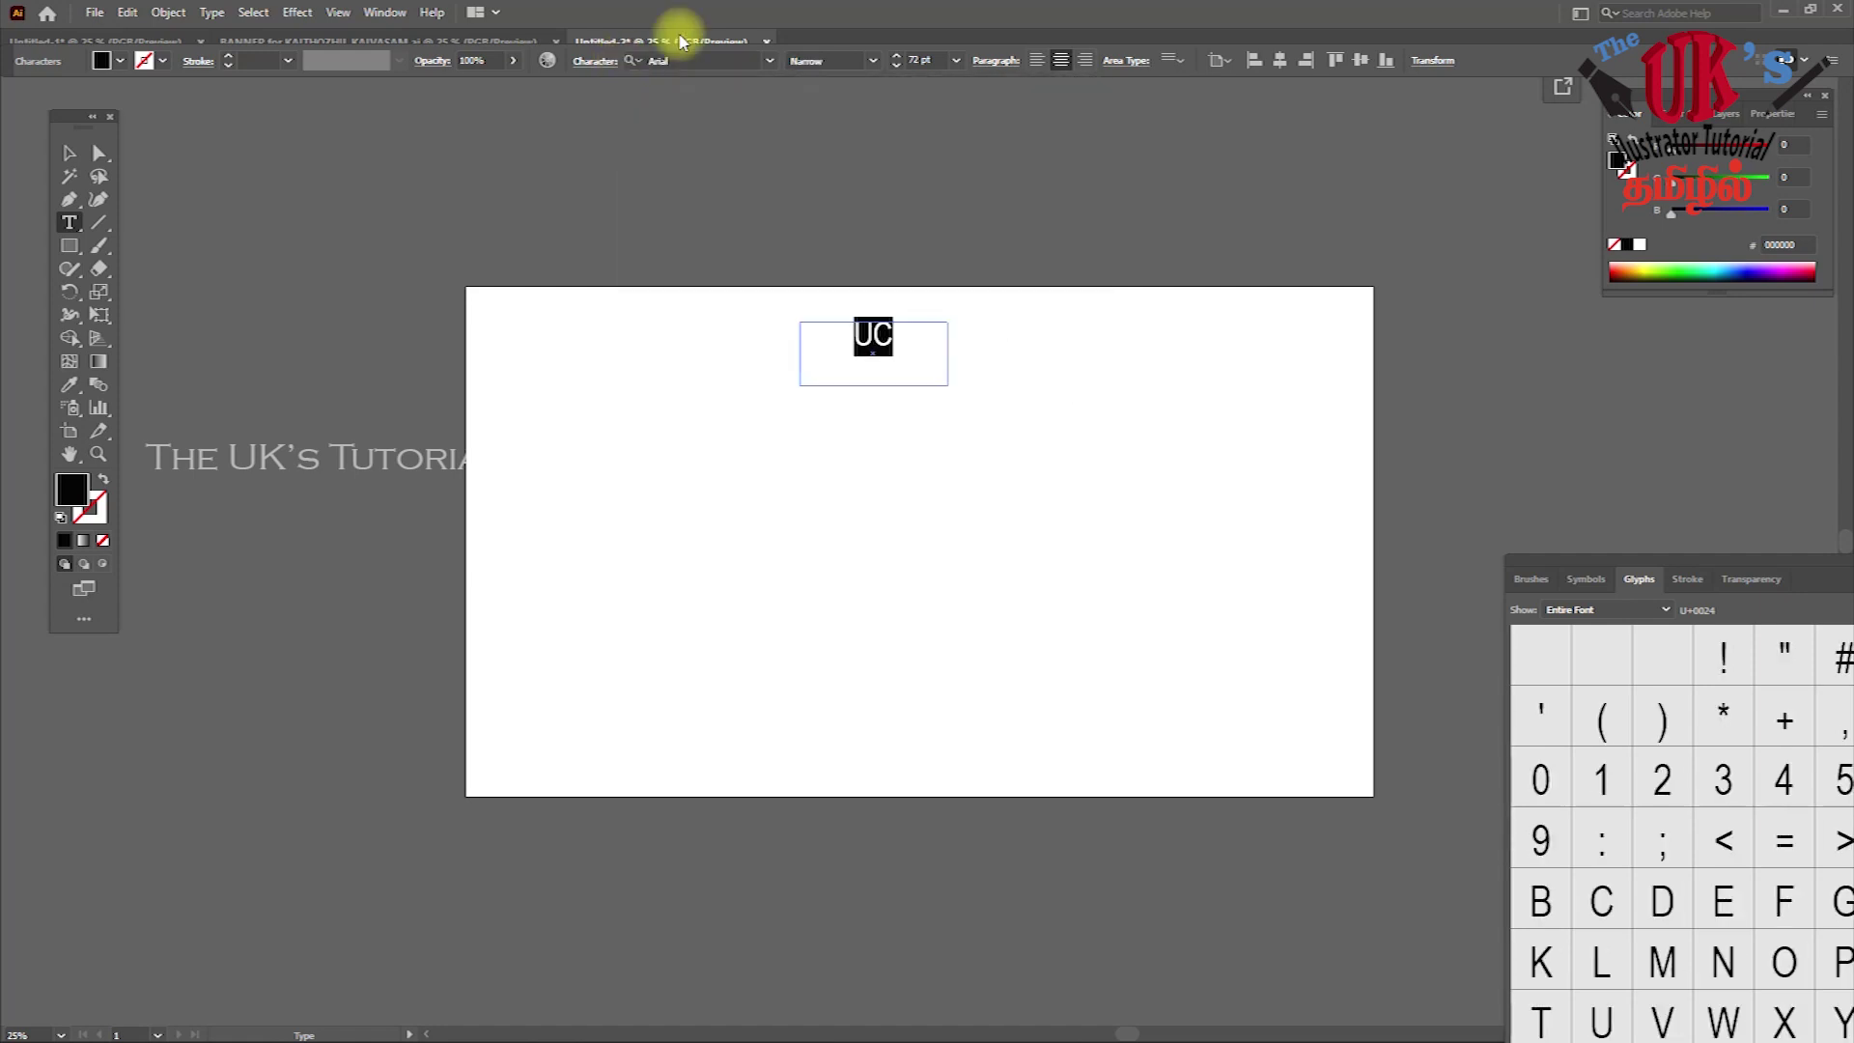
pyautogui.click(872, 60)
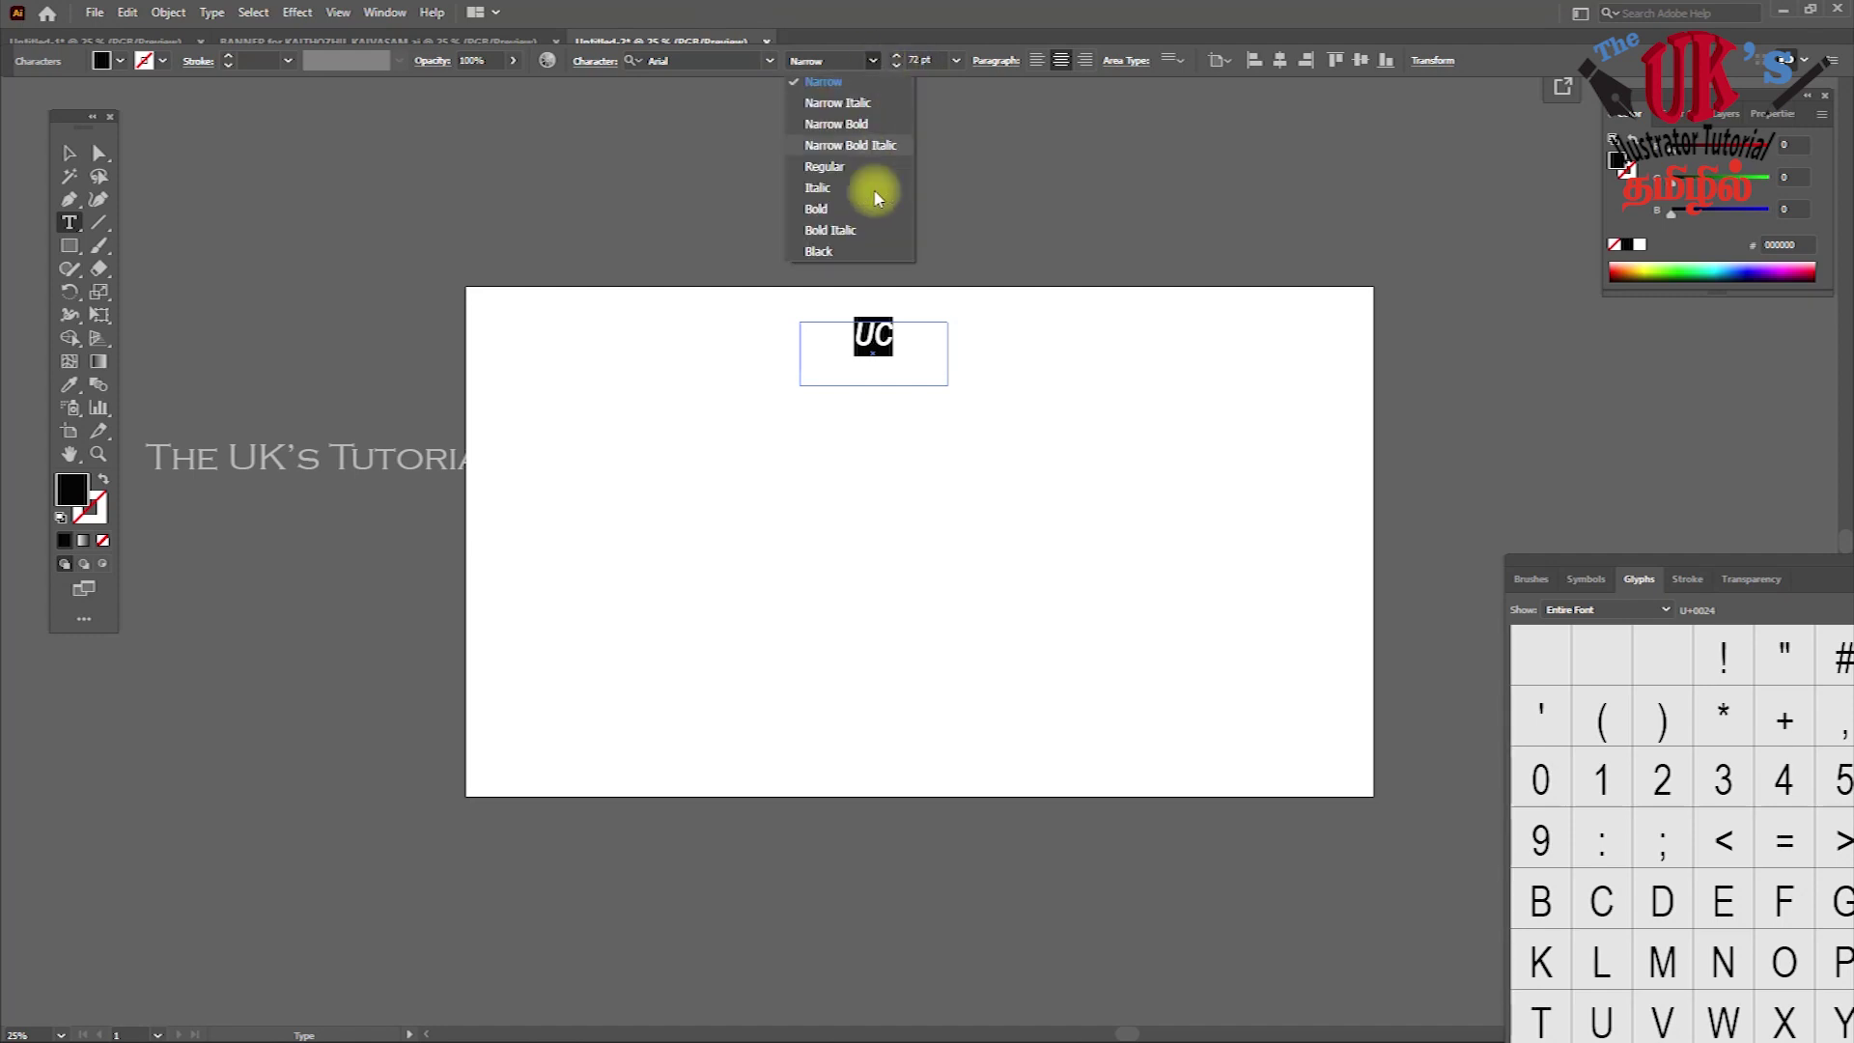
pyautogui.click(845, 253)
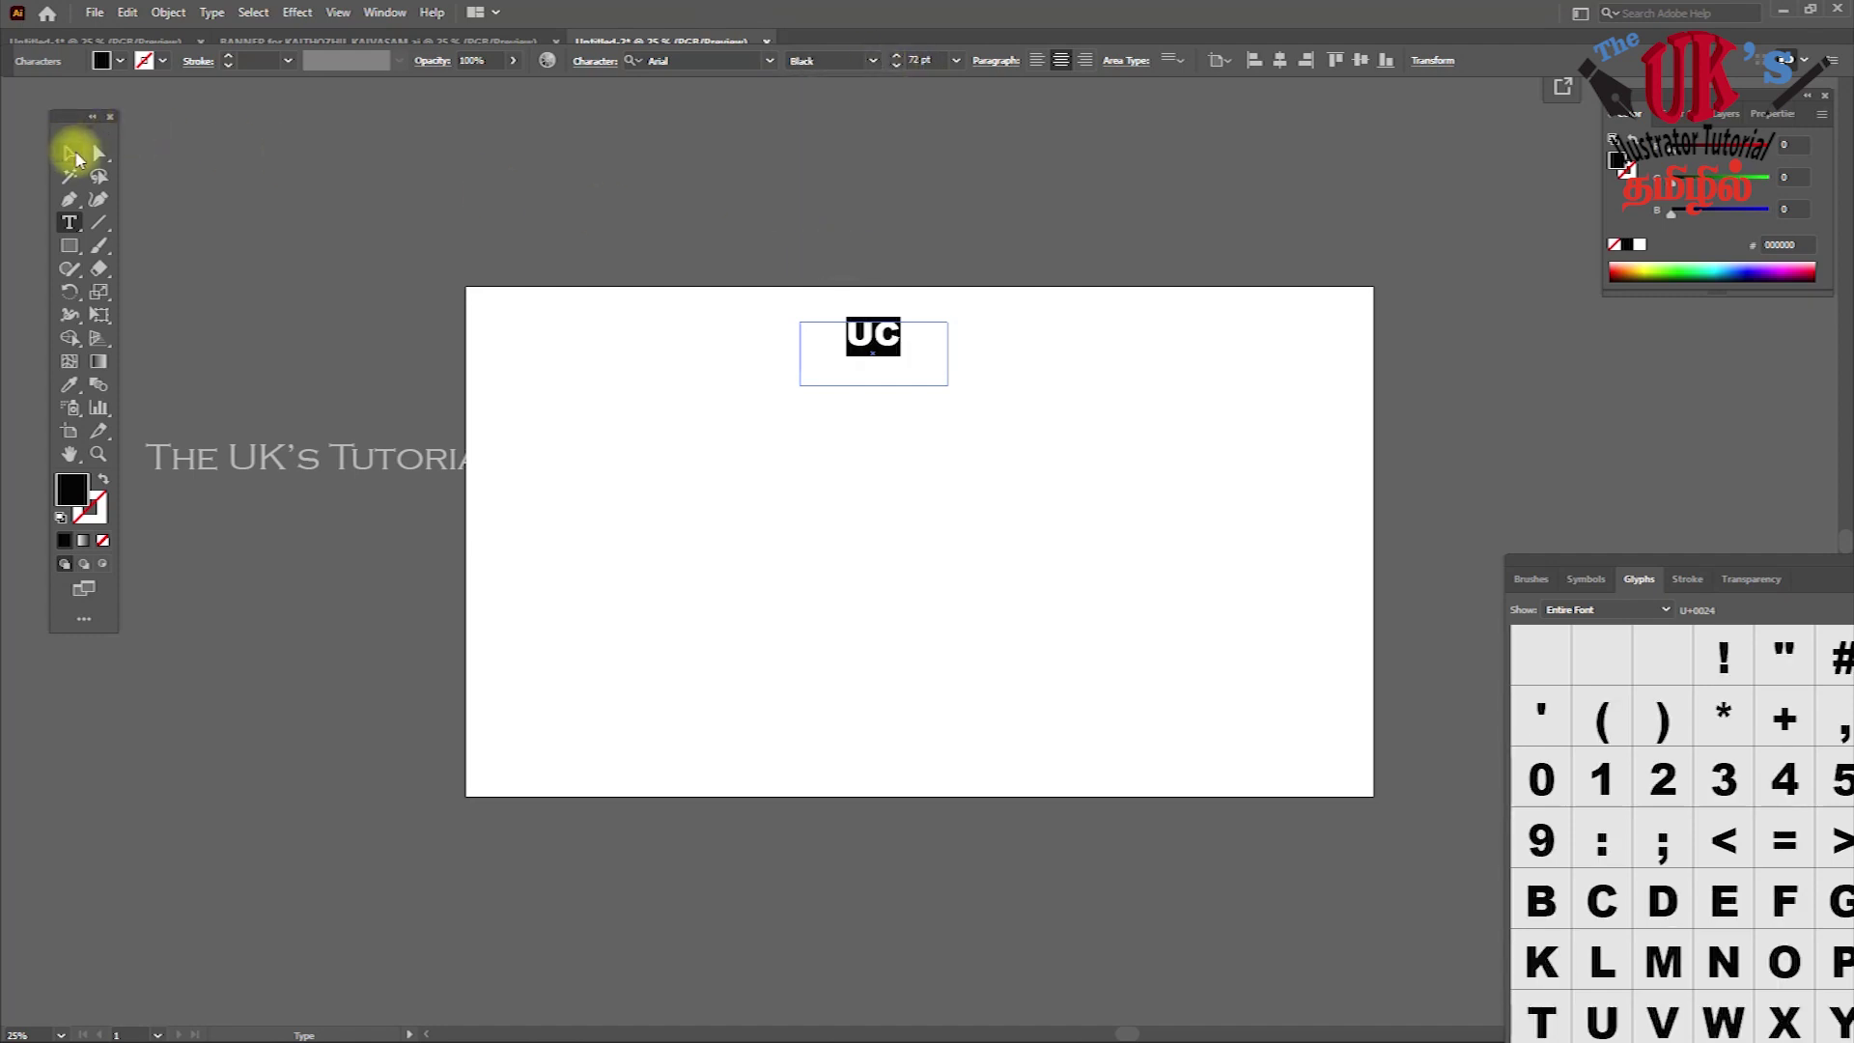
pyautogui.click(70, 152)
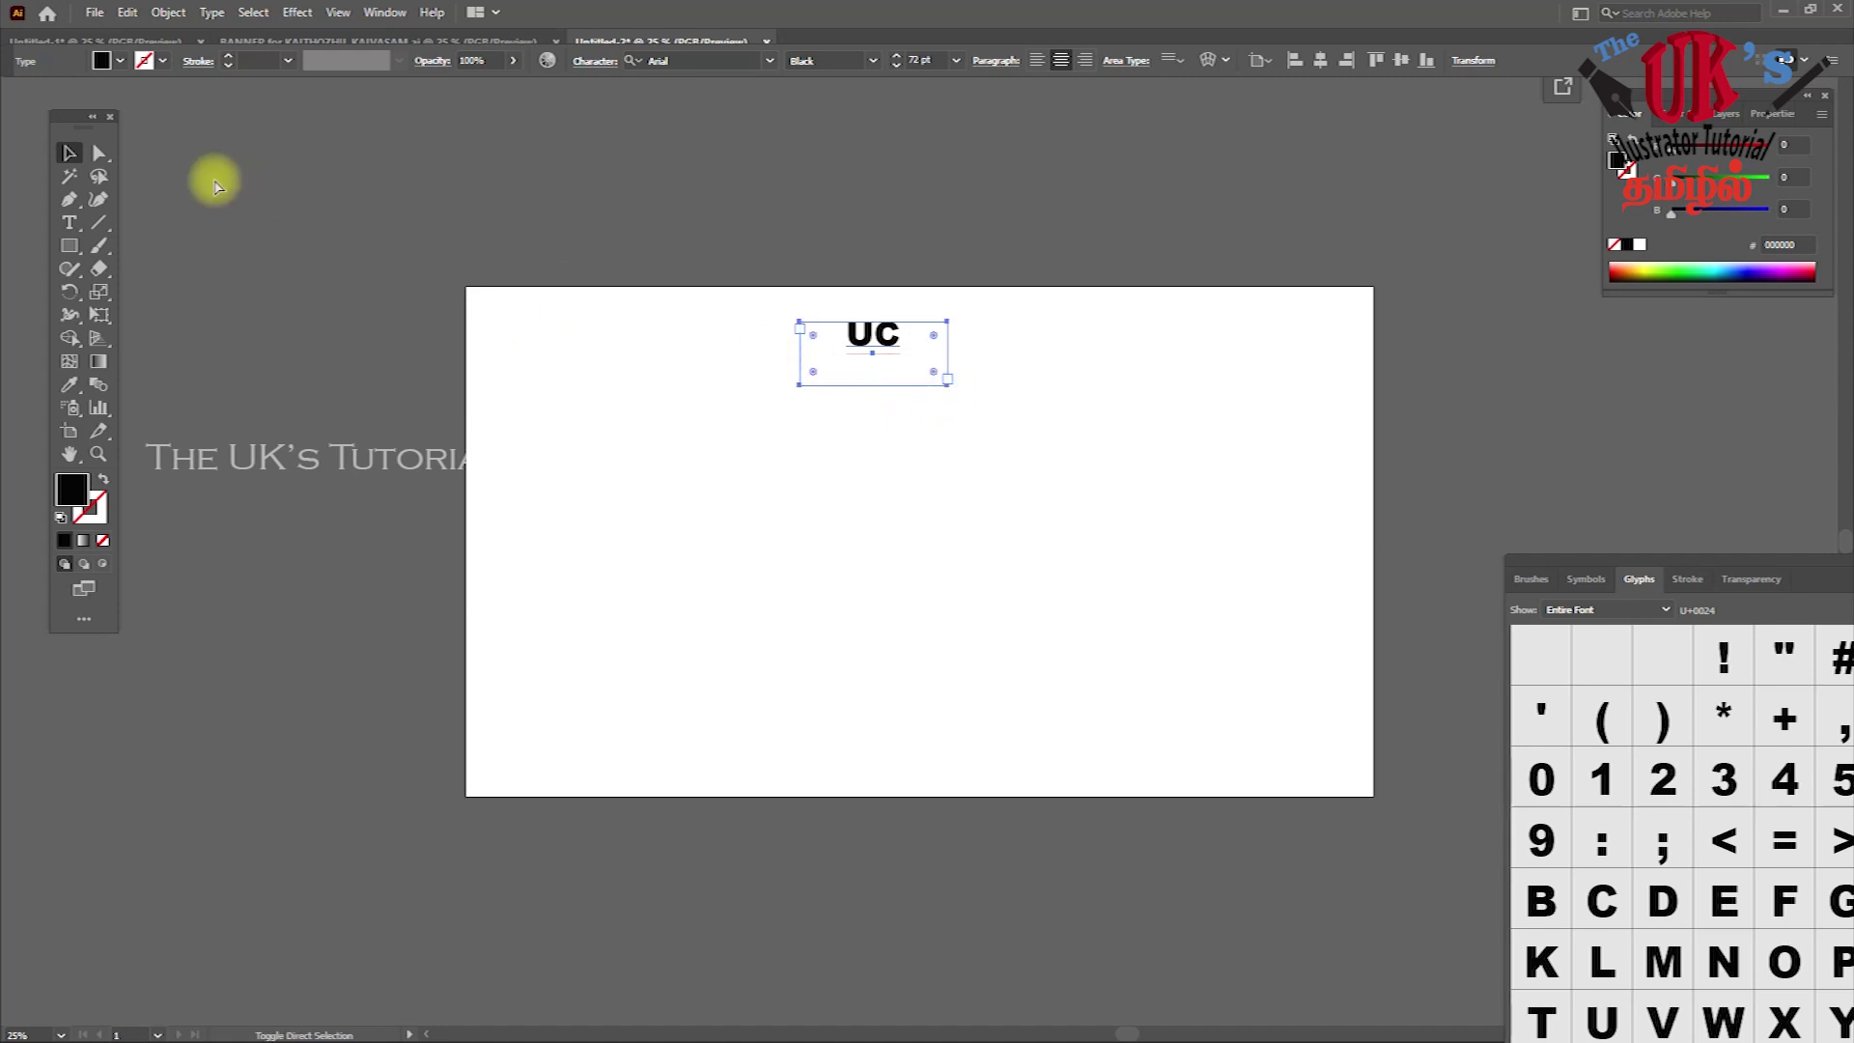
# Convert UC to outlines, enlarge the letters and centre them on the artboard
pyautogui.hotkey('ctrl', 'shift', 'o')
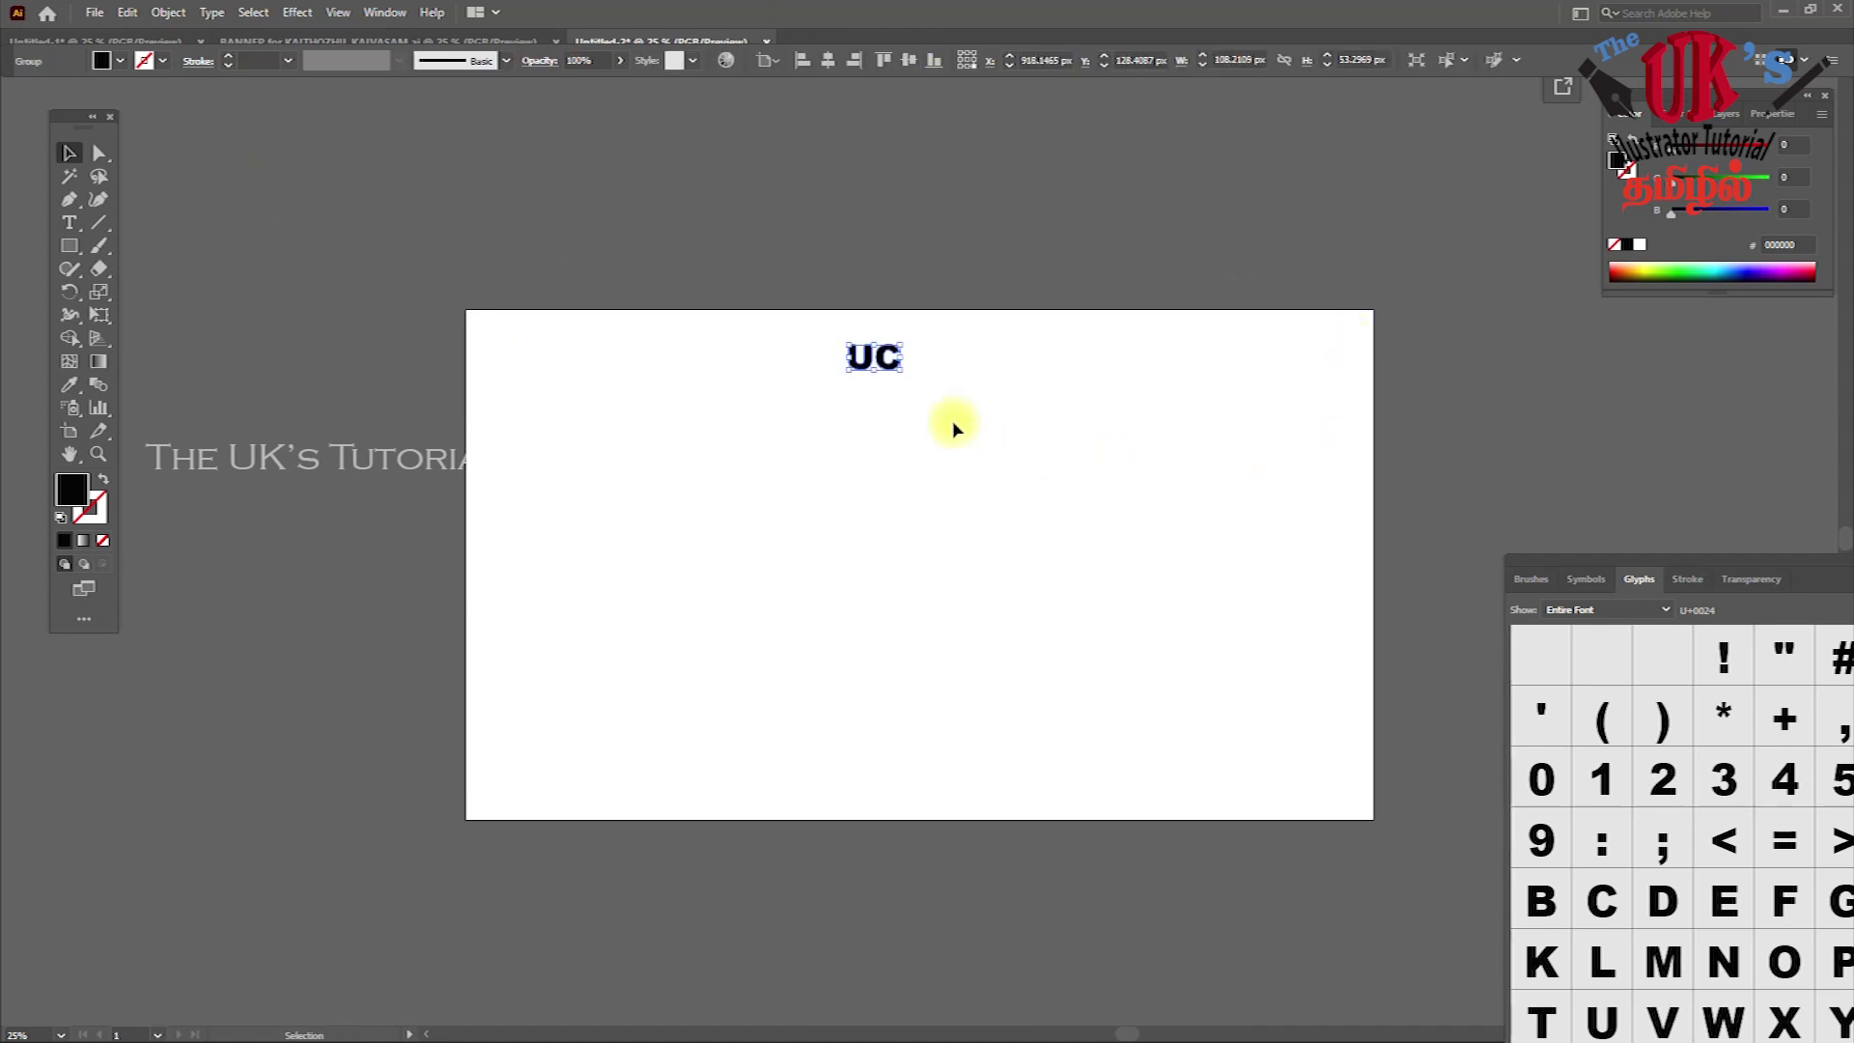
pyautogui.moveTo(902, 370); pyautogui.dragTo(1288, 692)
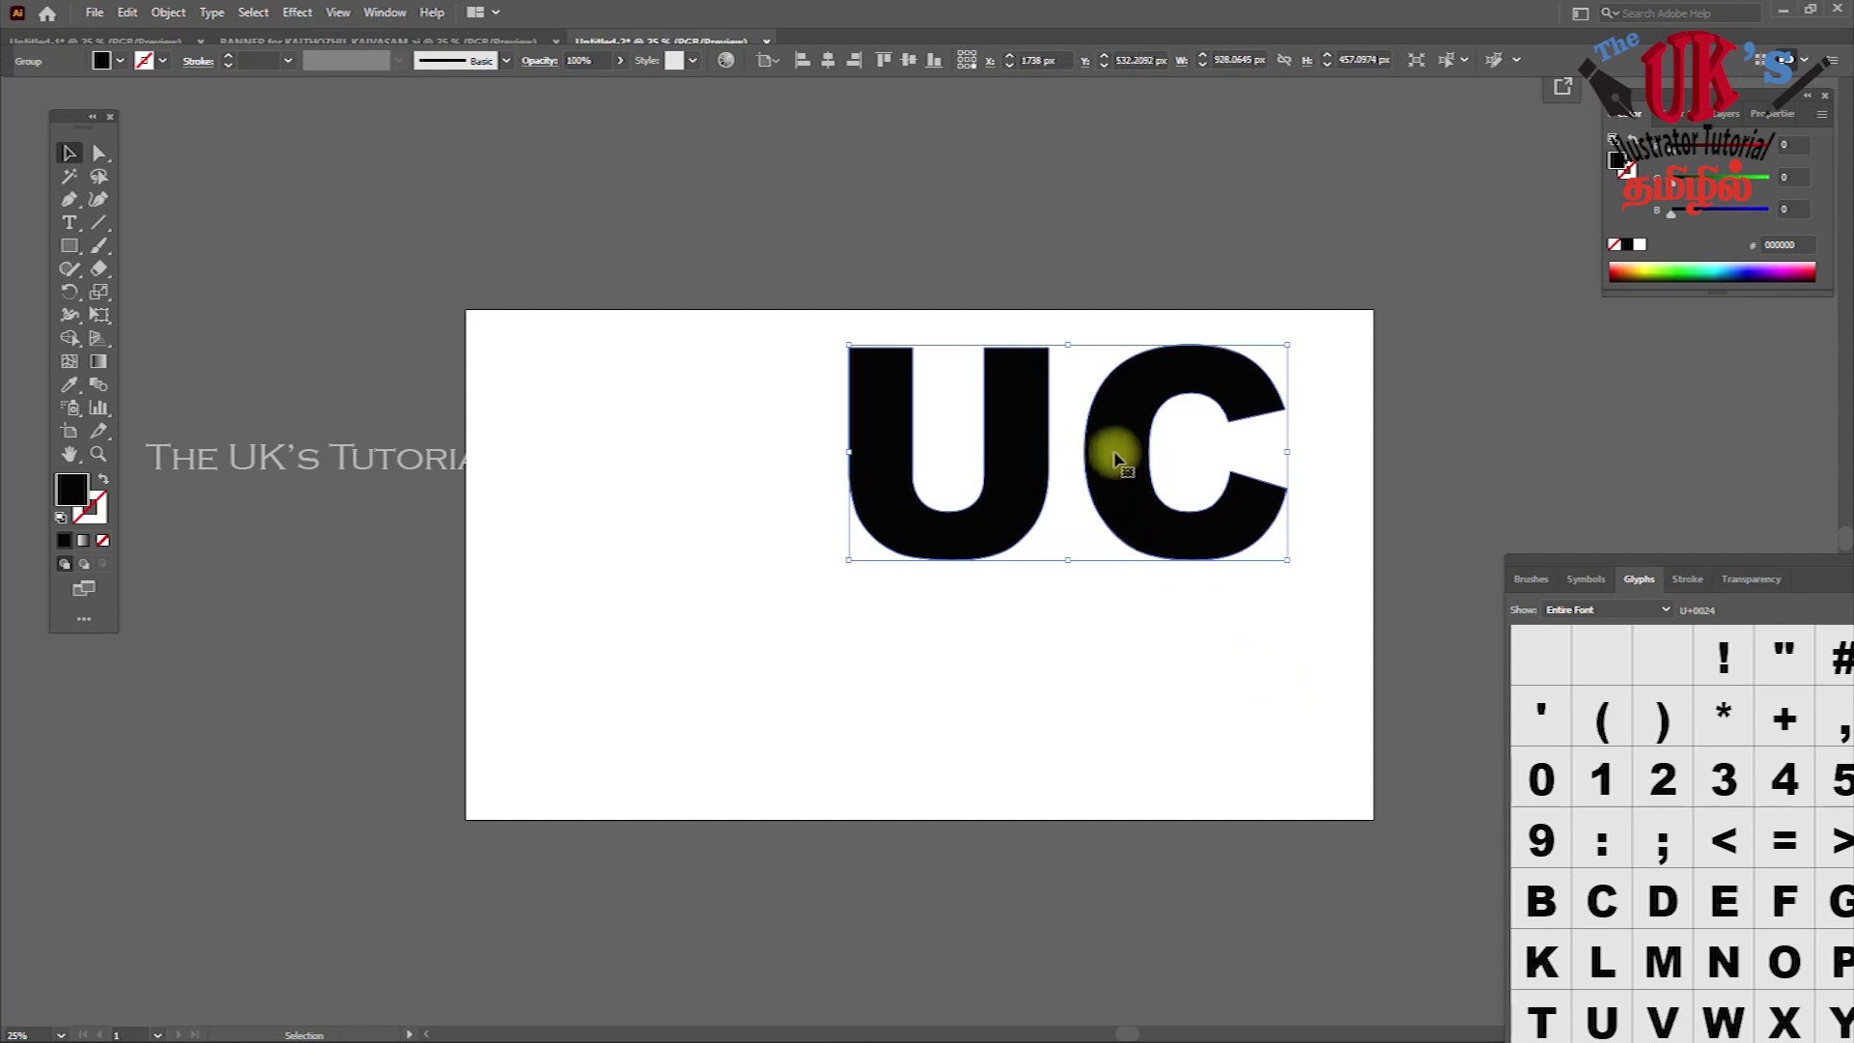
pyautogui.moveTo(1106, 457); pyautogui.dragTo(935, 515)
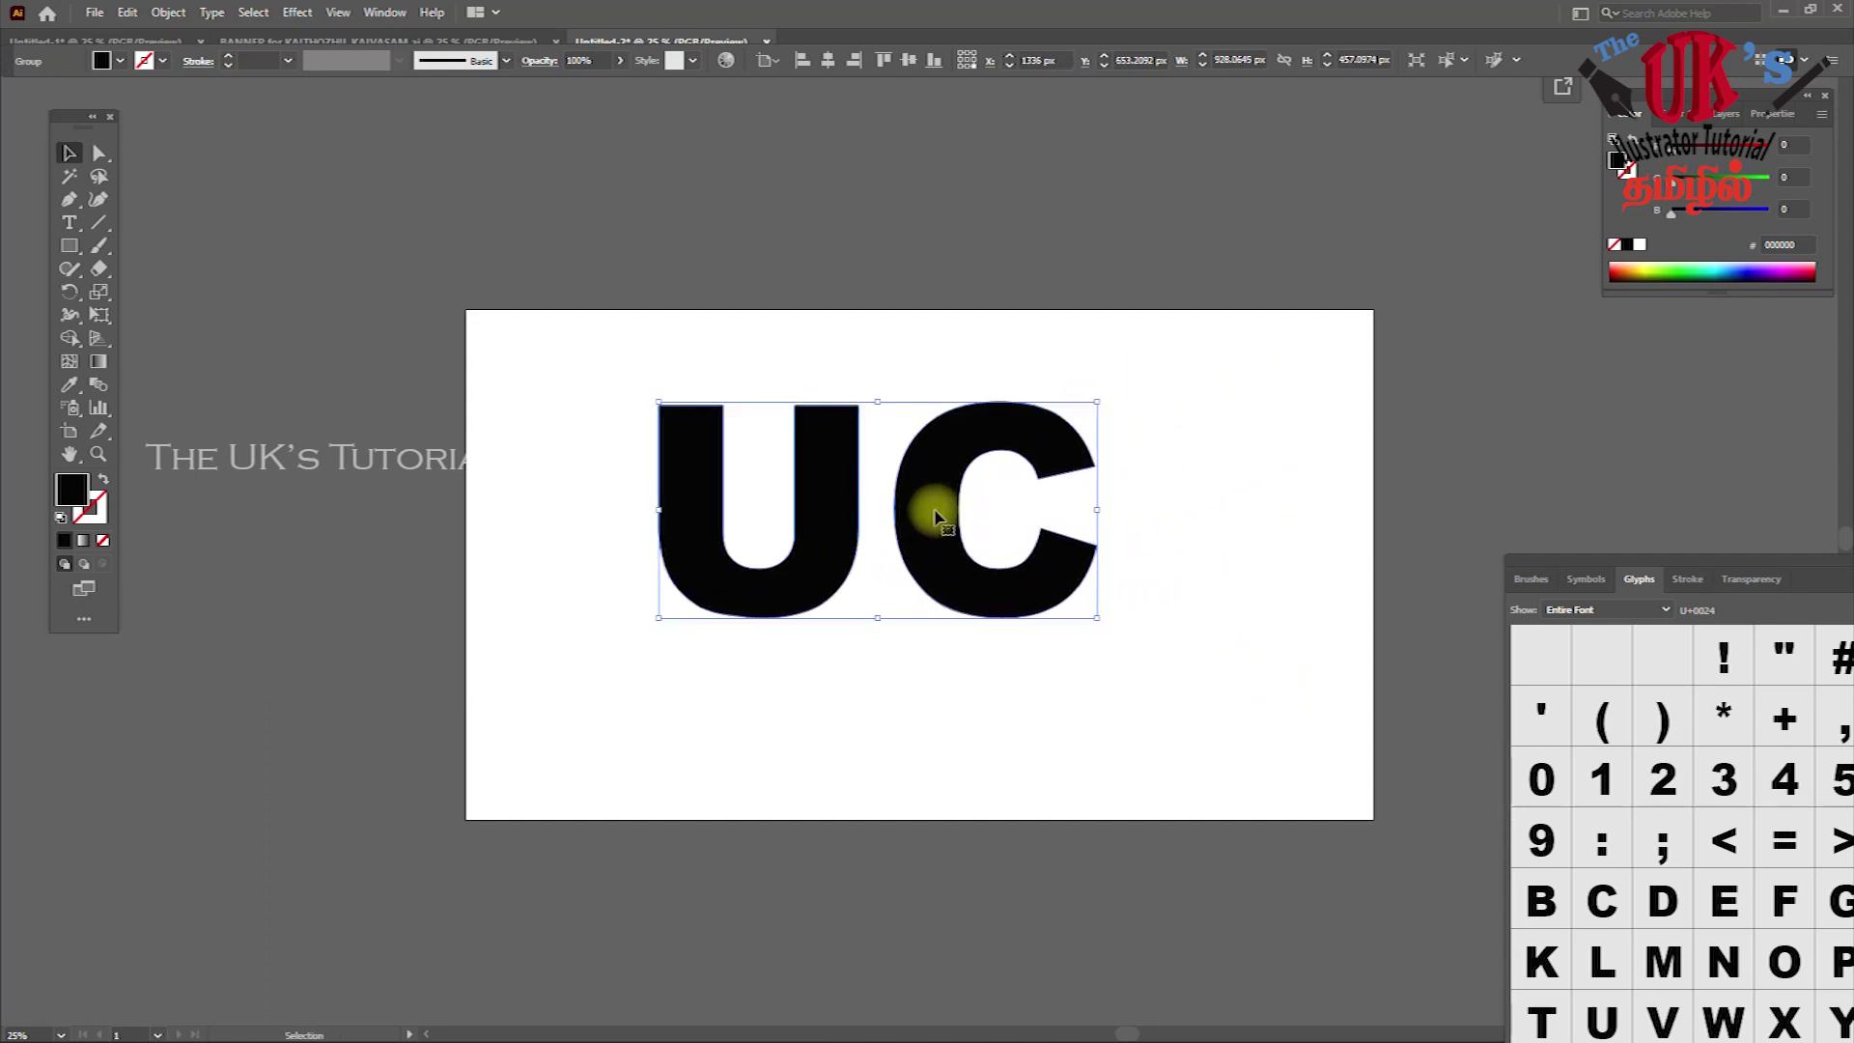
pyautogui.click(1156, 368)
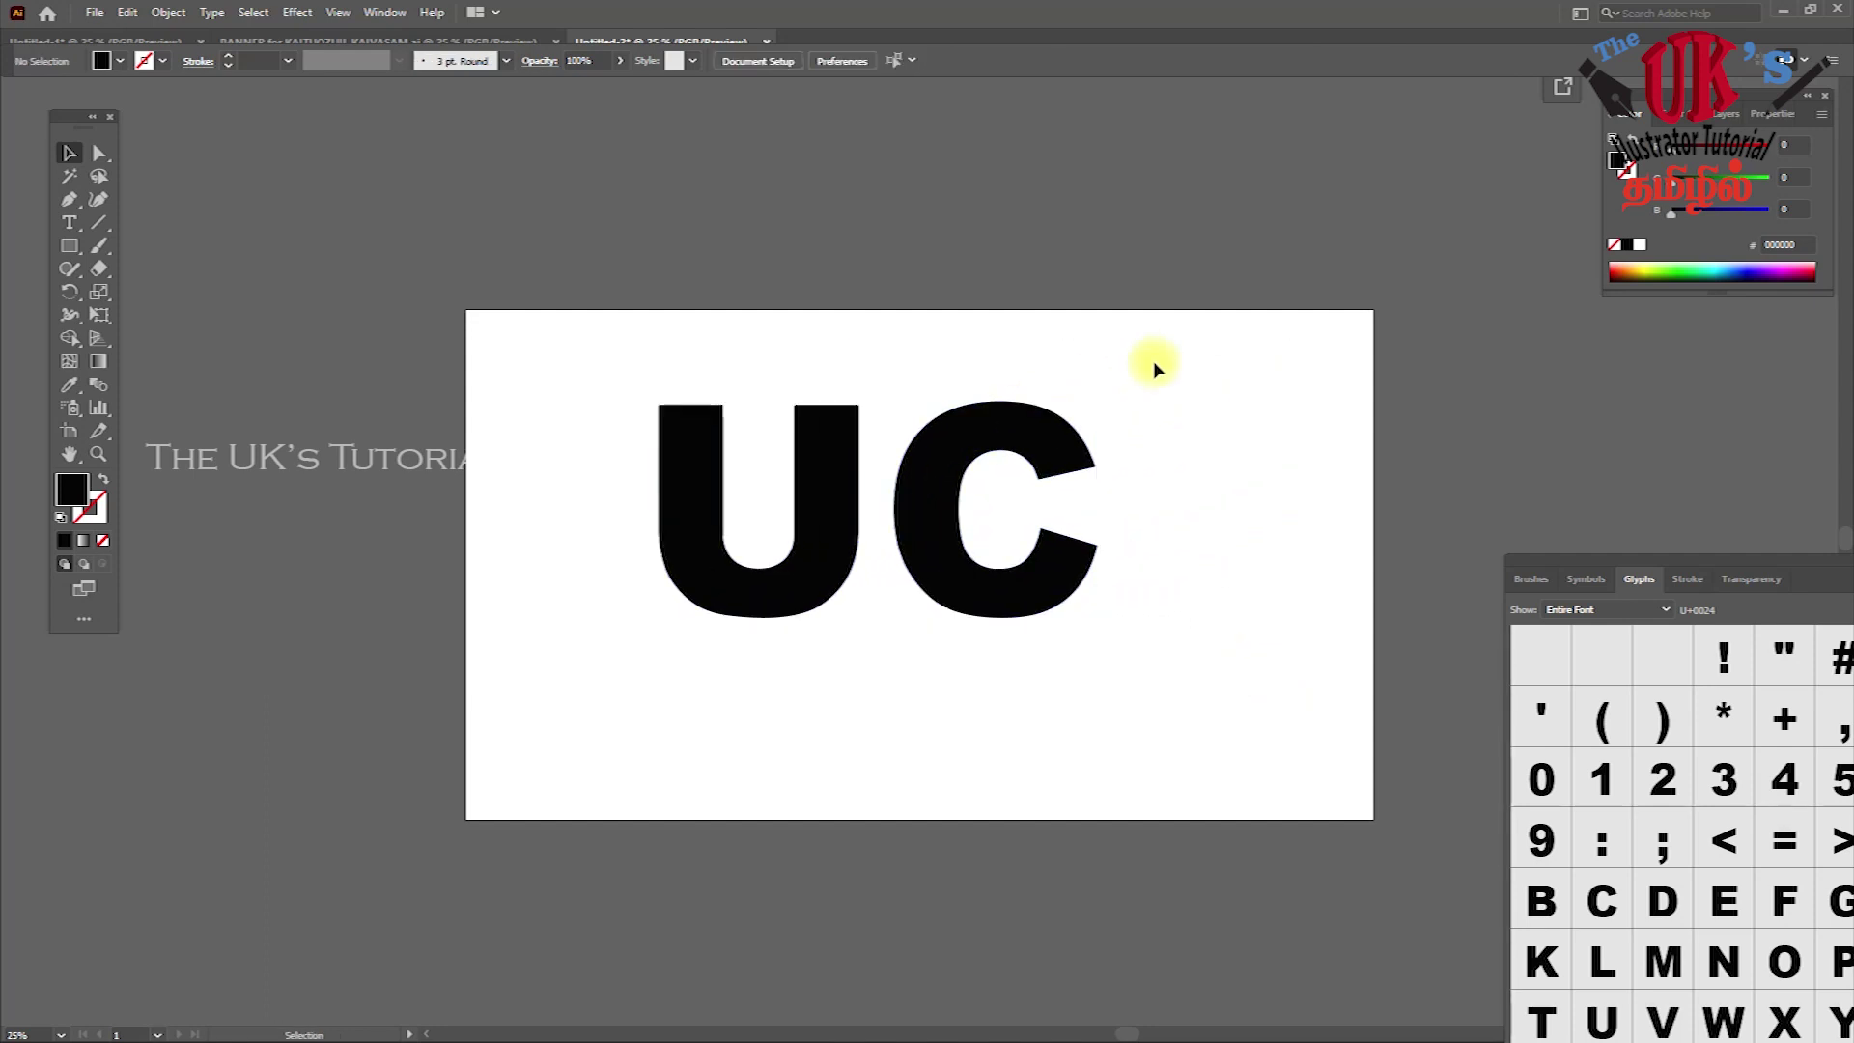
# Ungroup the U and C outlines and briefly isolate the C
pyautogui.click(1014, 432)
pyautogui.rightClick(1018, 451)
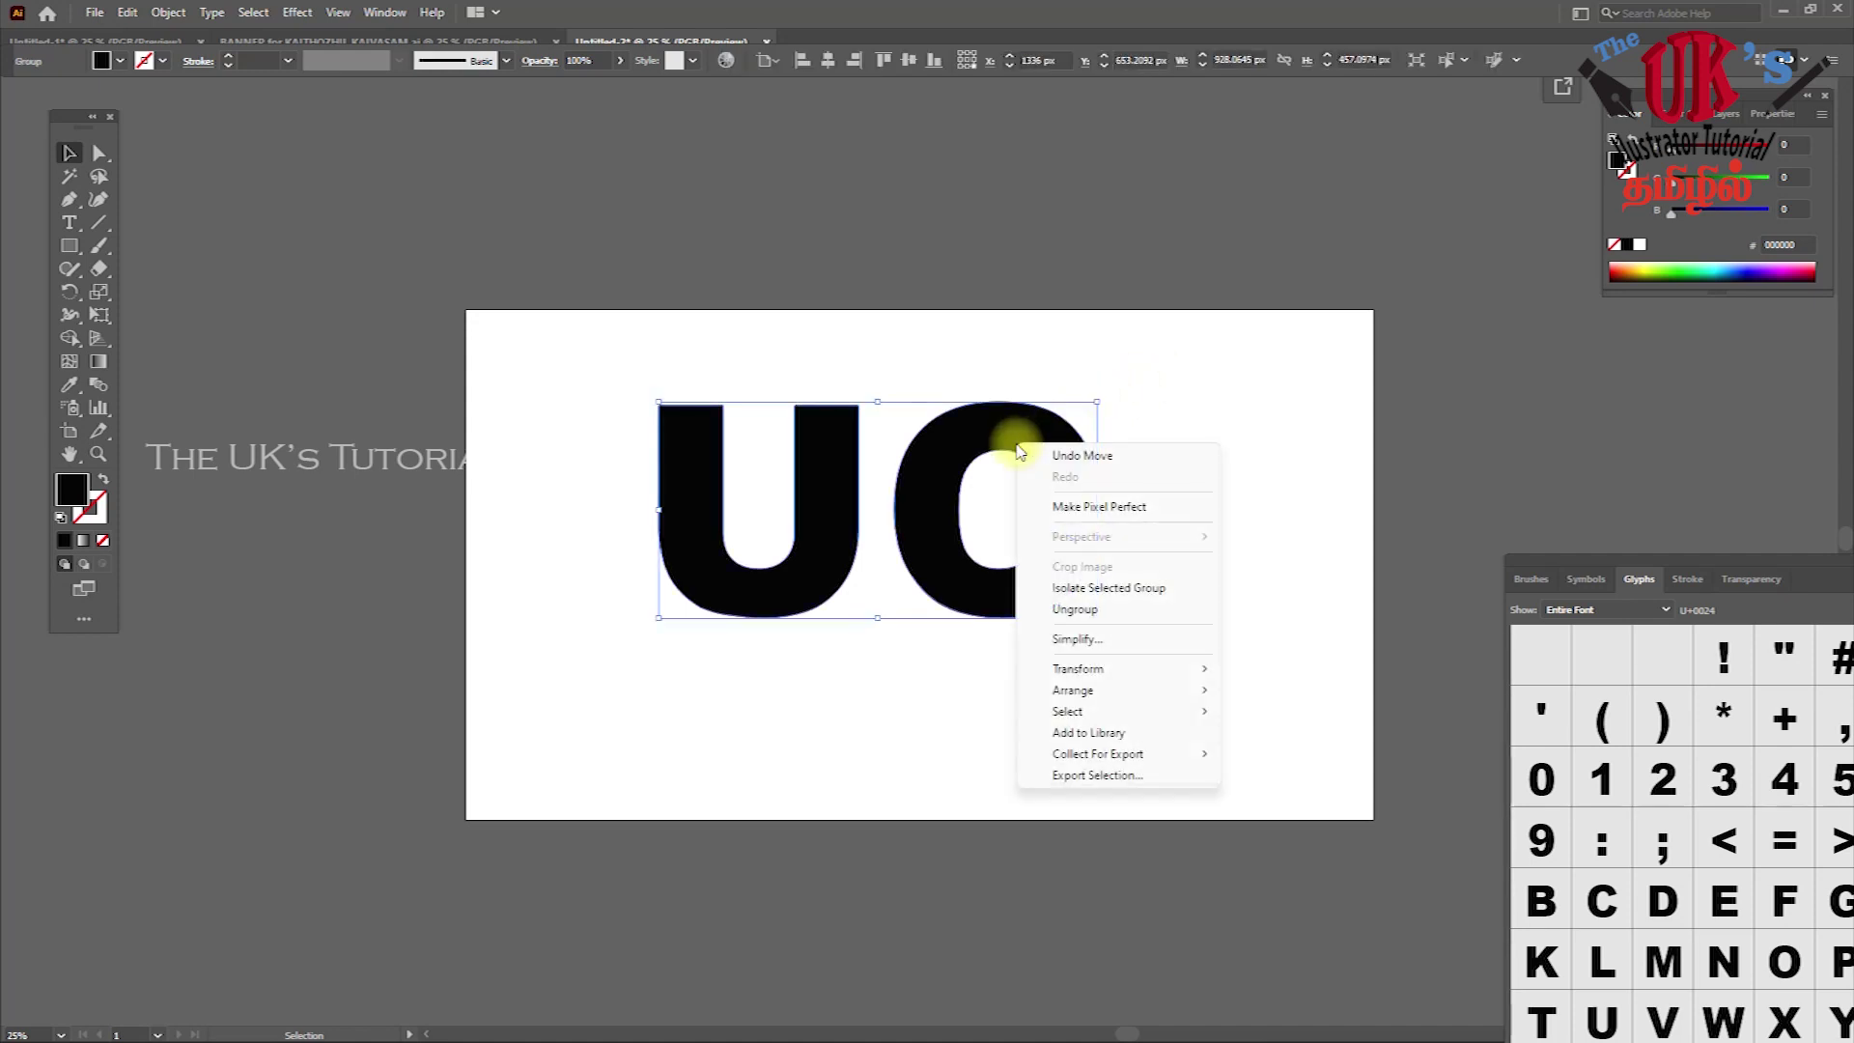
pyautogui.click(1075, 608)
pyautogui.click(1018, 466)
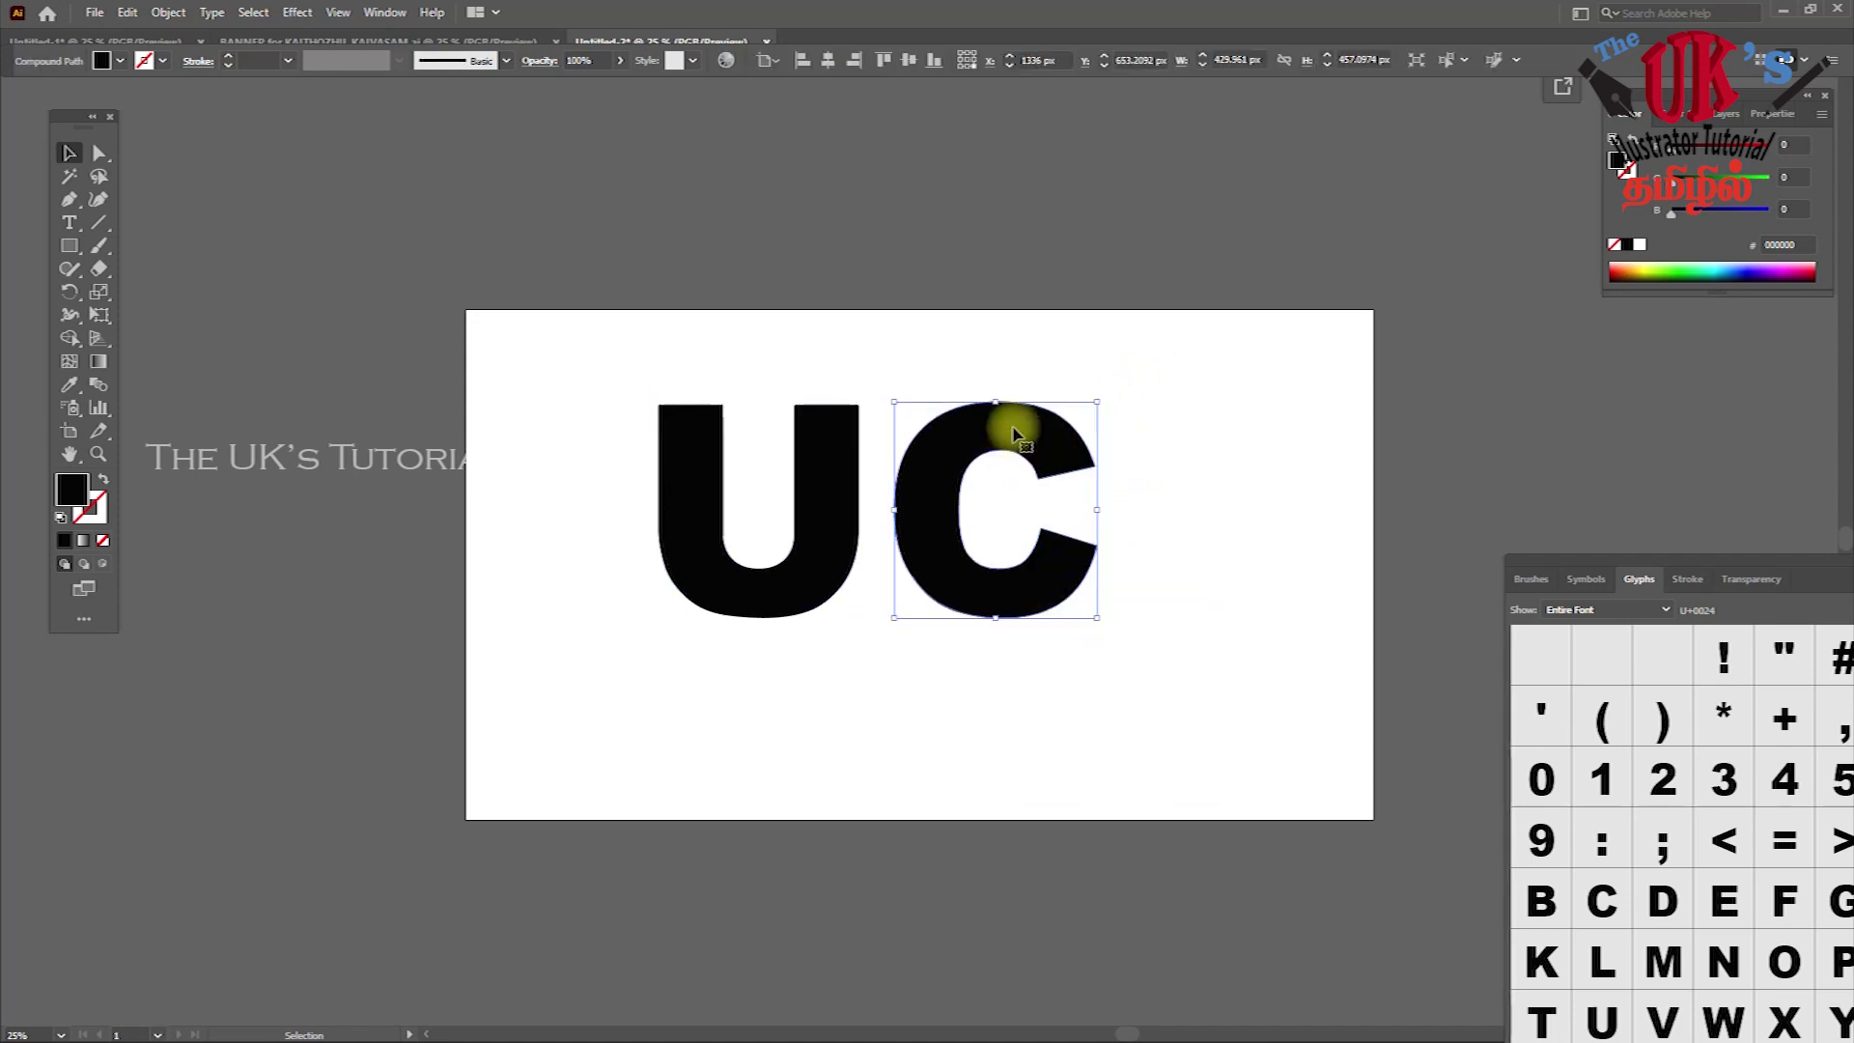
pyautogui.doubleClick(1006, 420)
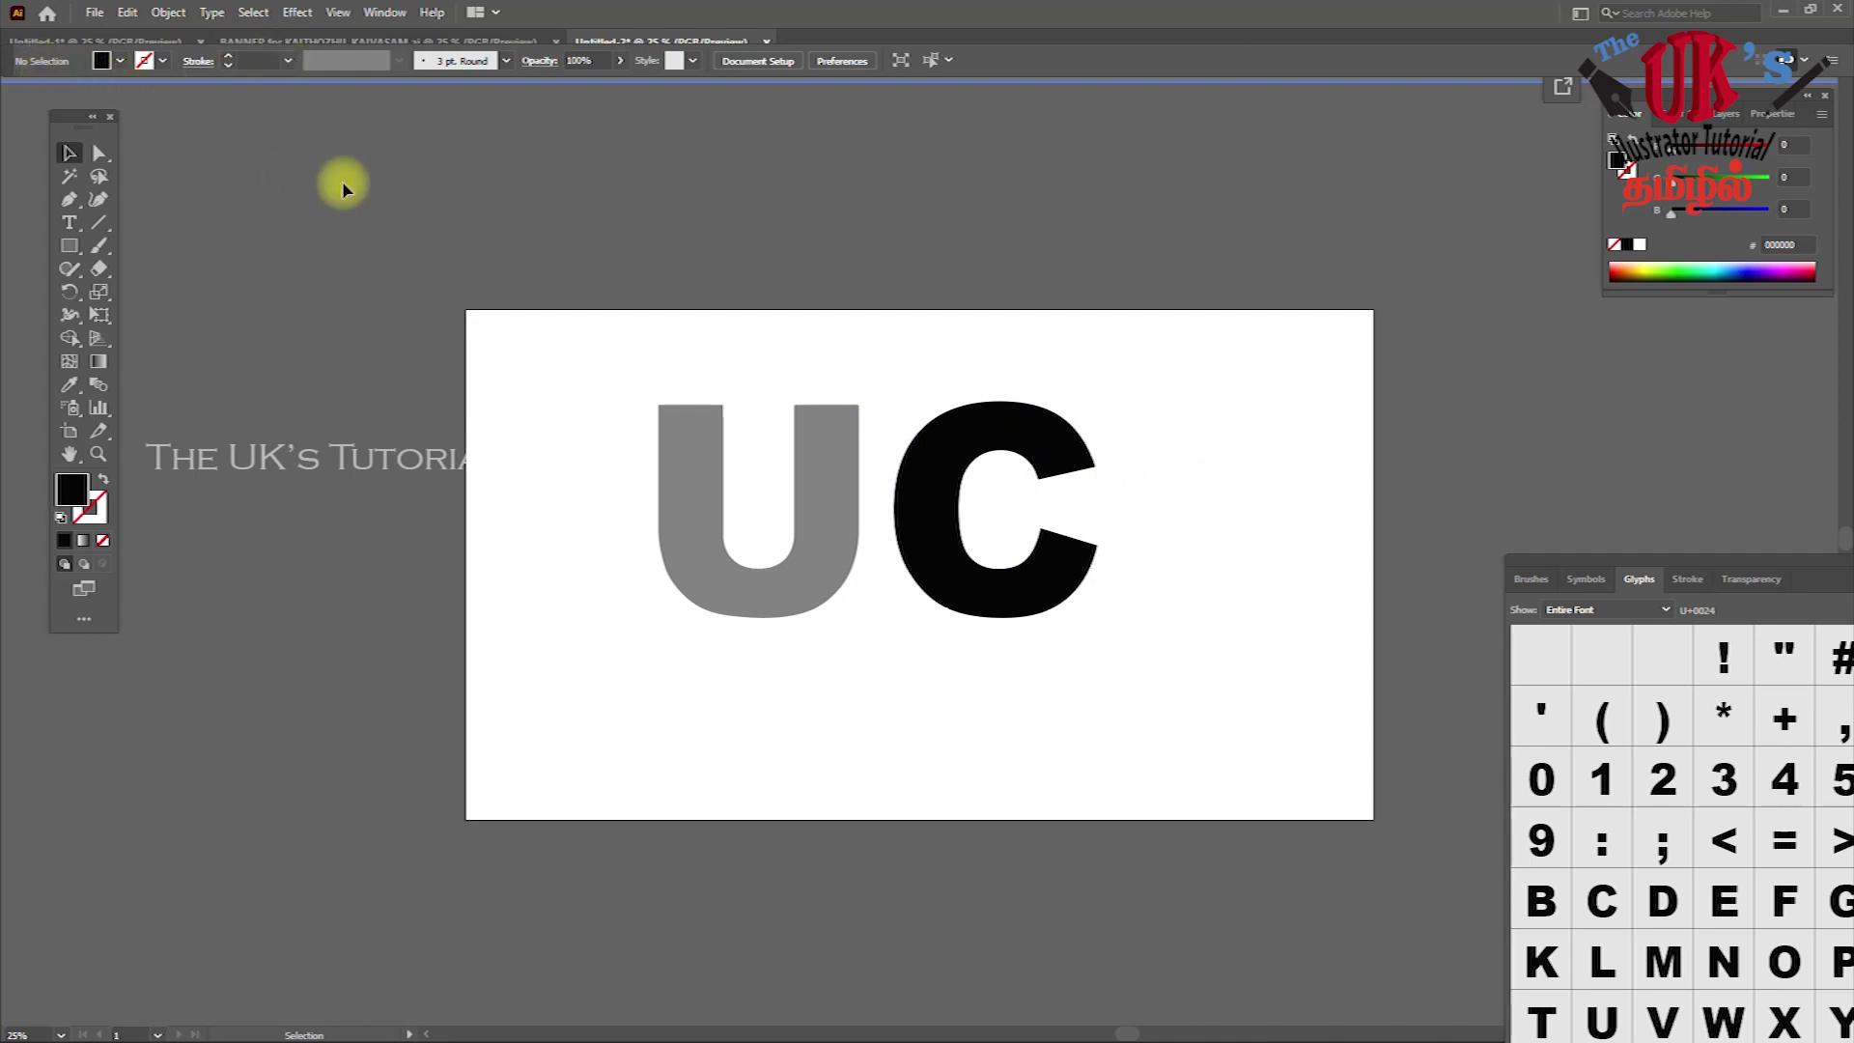
pyautogui.press('Escape')
# Move the C to the right and the U toward the centre, opening a wide gap
pyautogui.moveTo(819, 501); pyautogui.dragTo(750, 518)
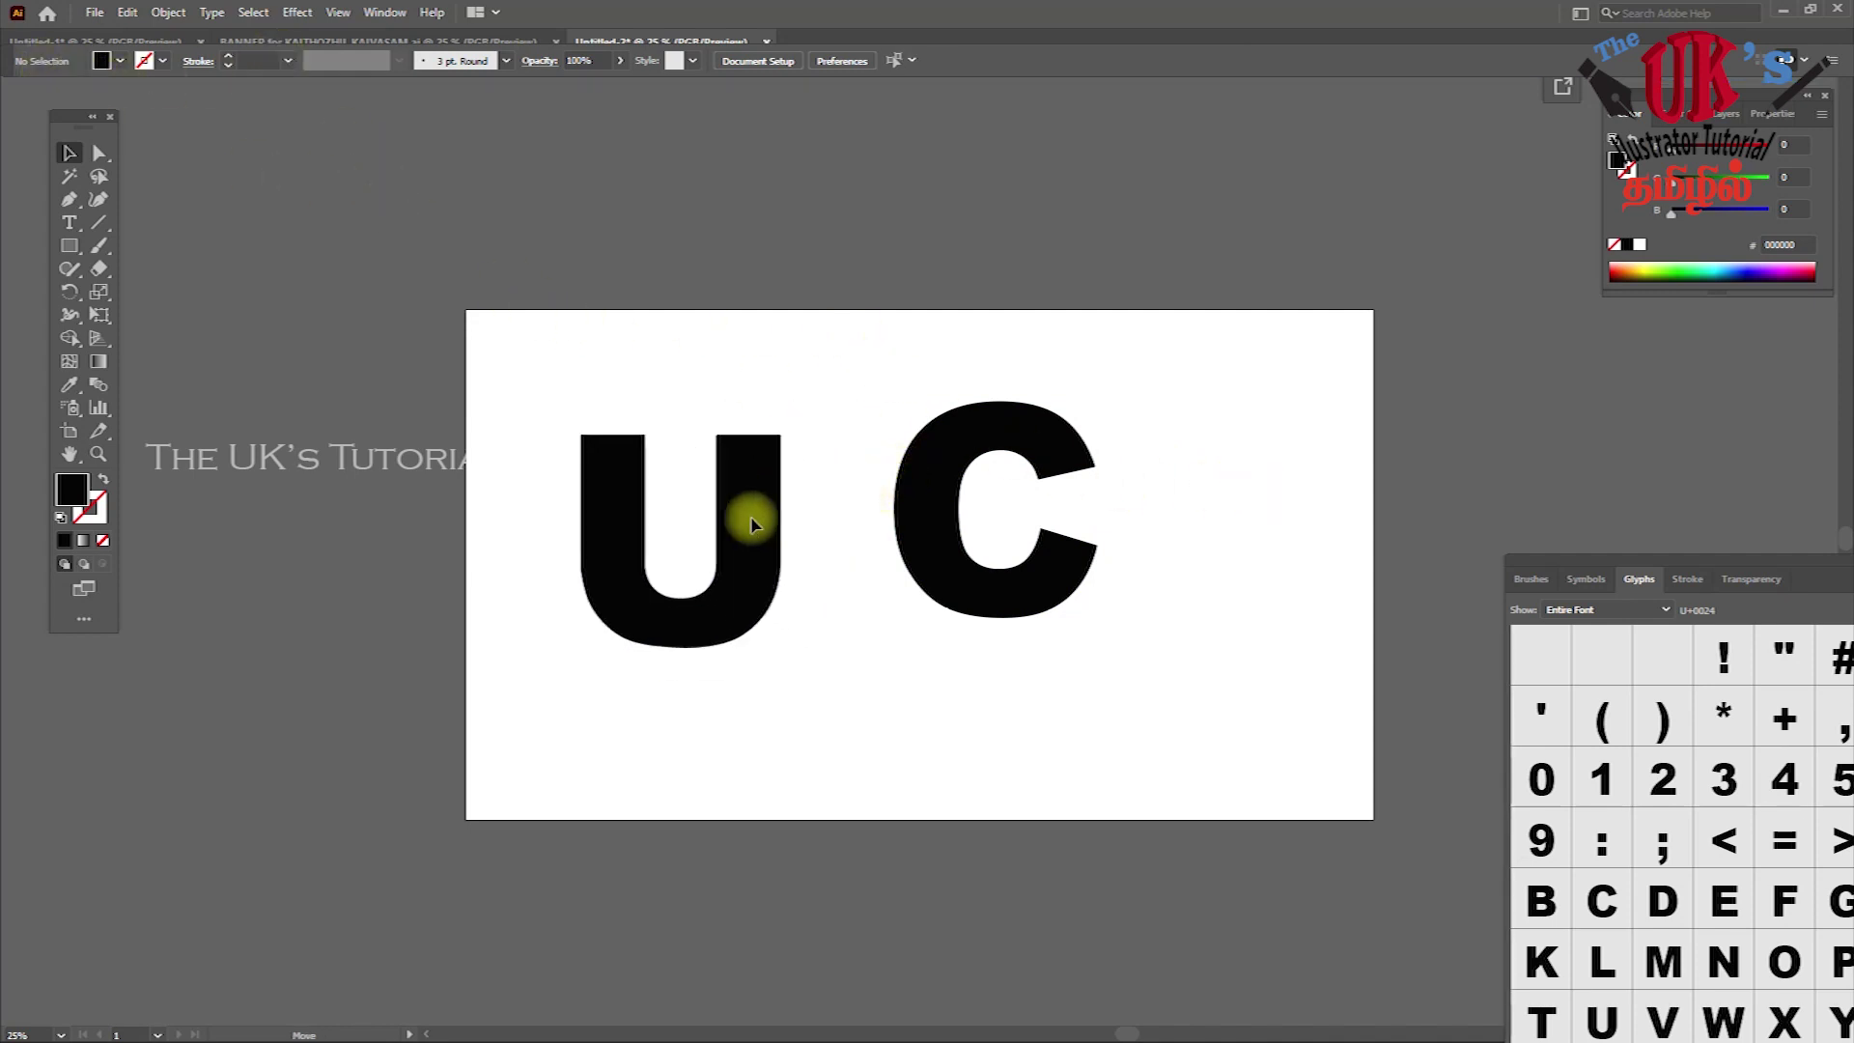
pyautogui.moveTo(902, 509)
pyautogui.mouseDown()
pyautogui.moveTo(1033, 582)
pyautogui.moveTo(587, 614)
pyautogui.moveTo(1142, 567)
pyautogui.mouseUp()
pyautogui.click(1033, 582)
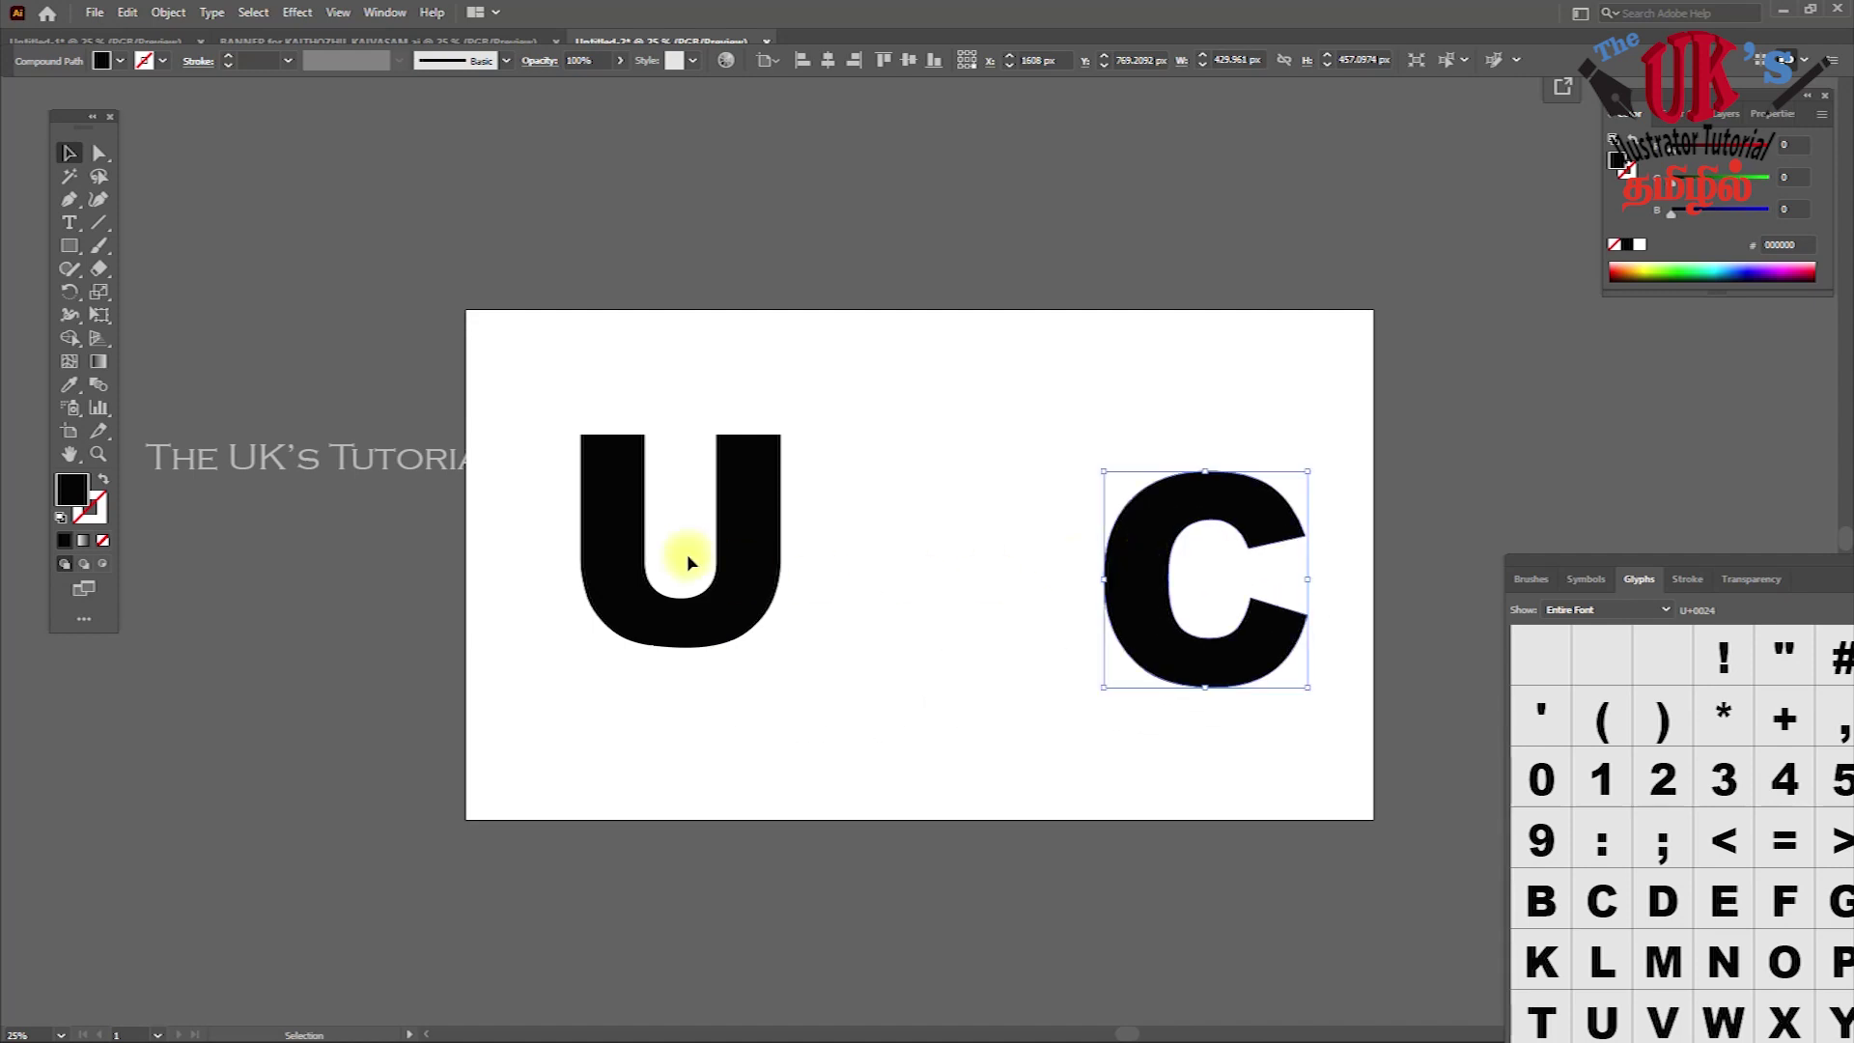
pyautogui.moveTo(736, 545); pyautogui.dragTo(889, 547)
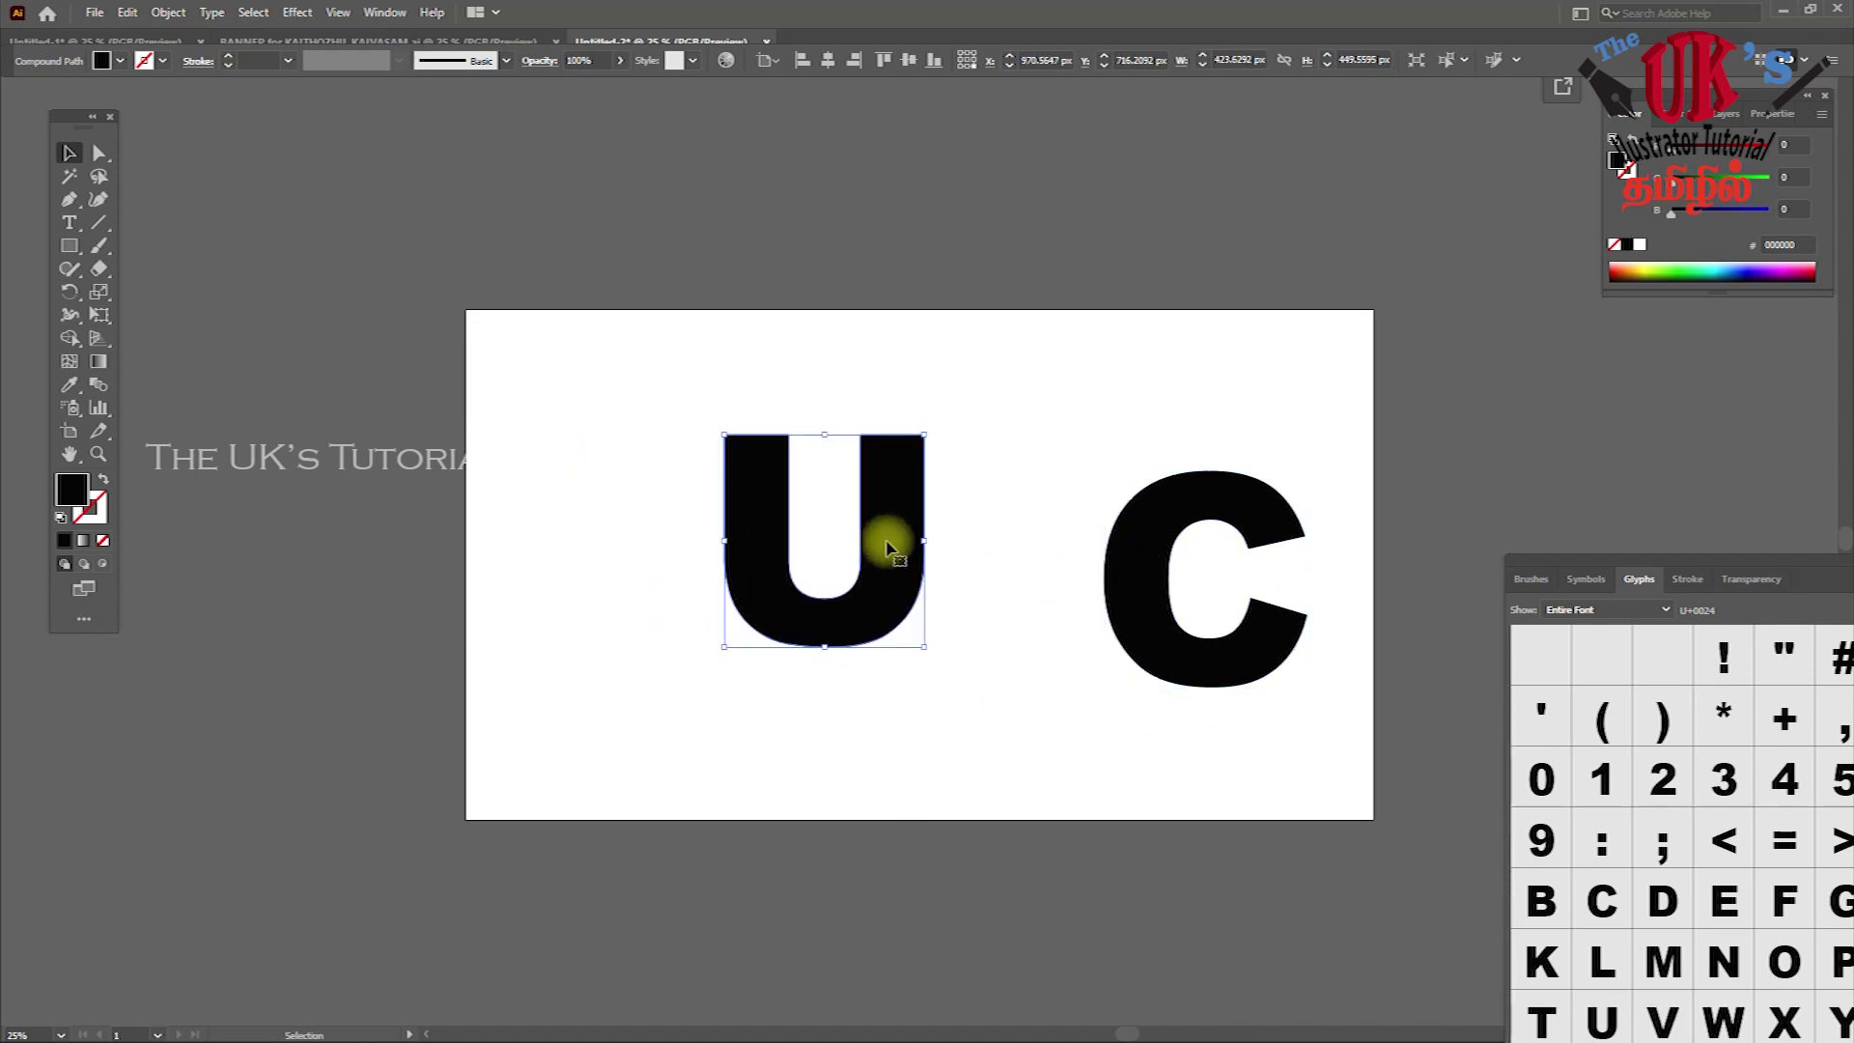
# Fill the U red via the colour picker and the C dark blue from the Color panel
pyautogui.doubleClick(73, 497)
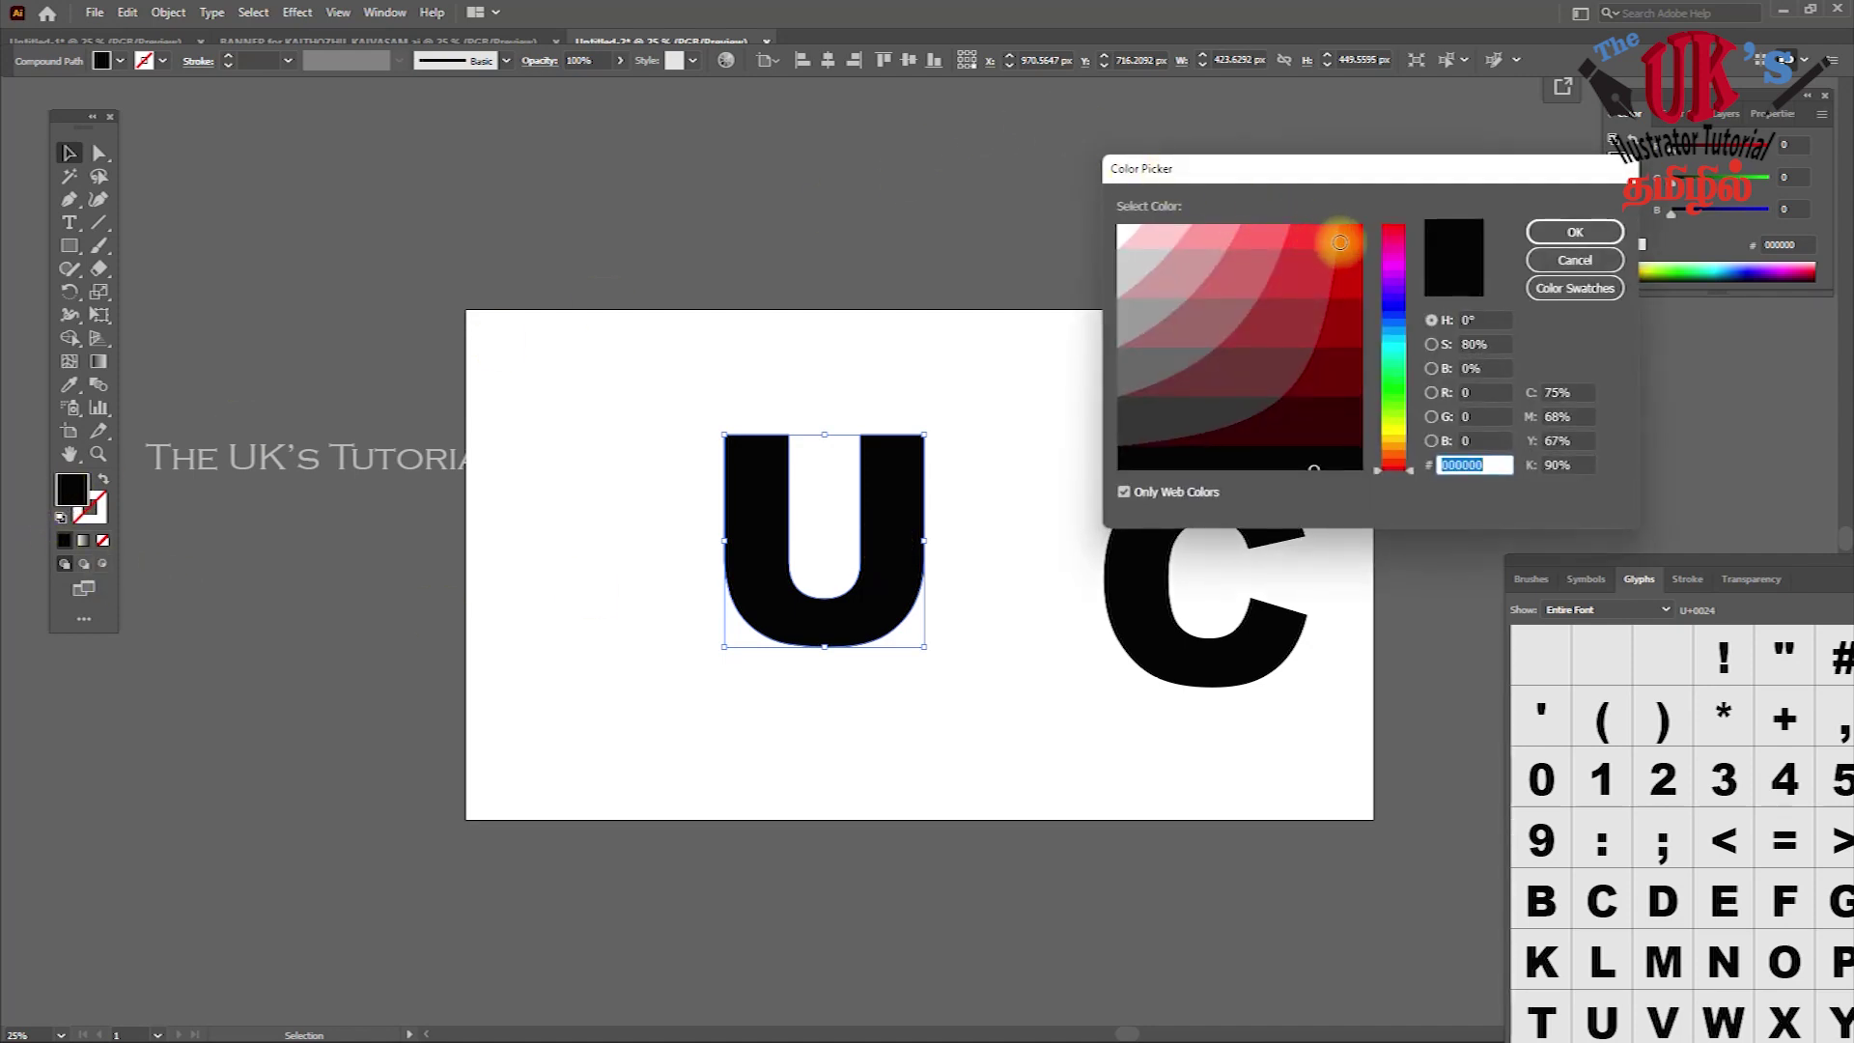
pyautogui.click(1346, 238)
pyautogui.click(1574, 232)
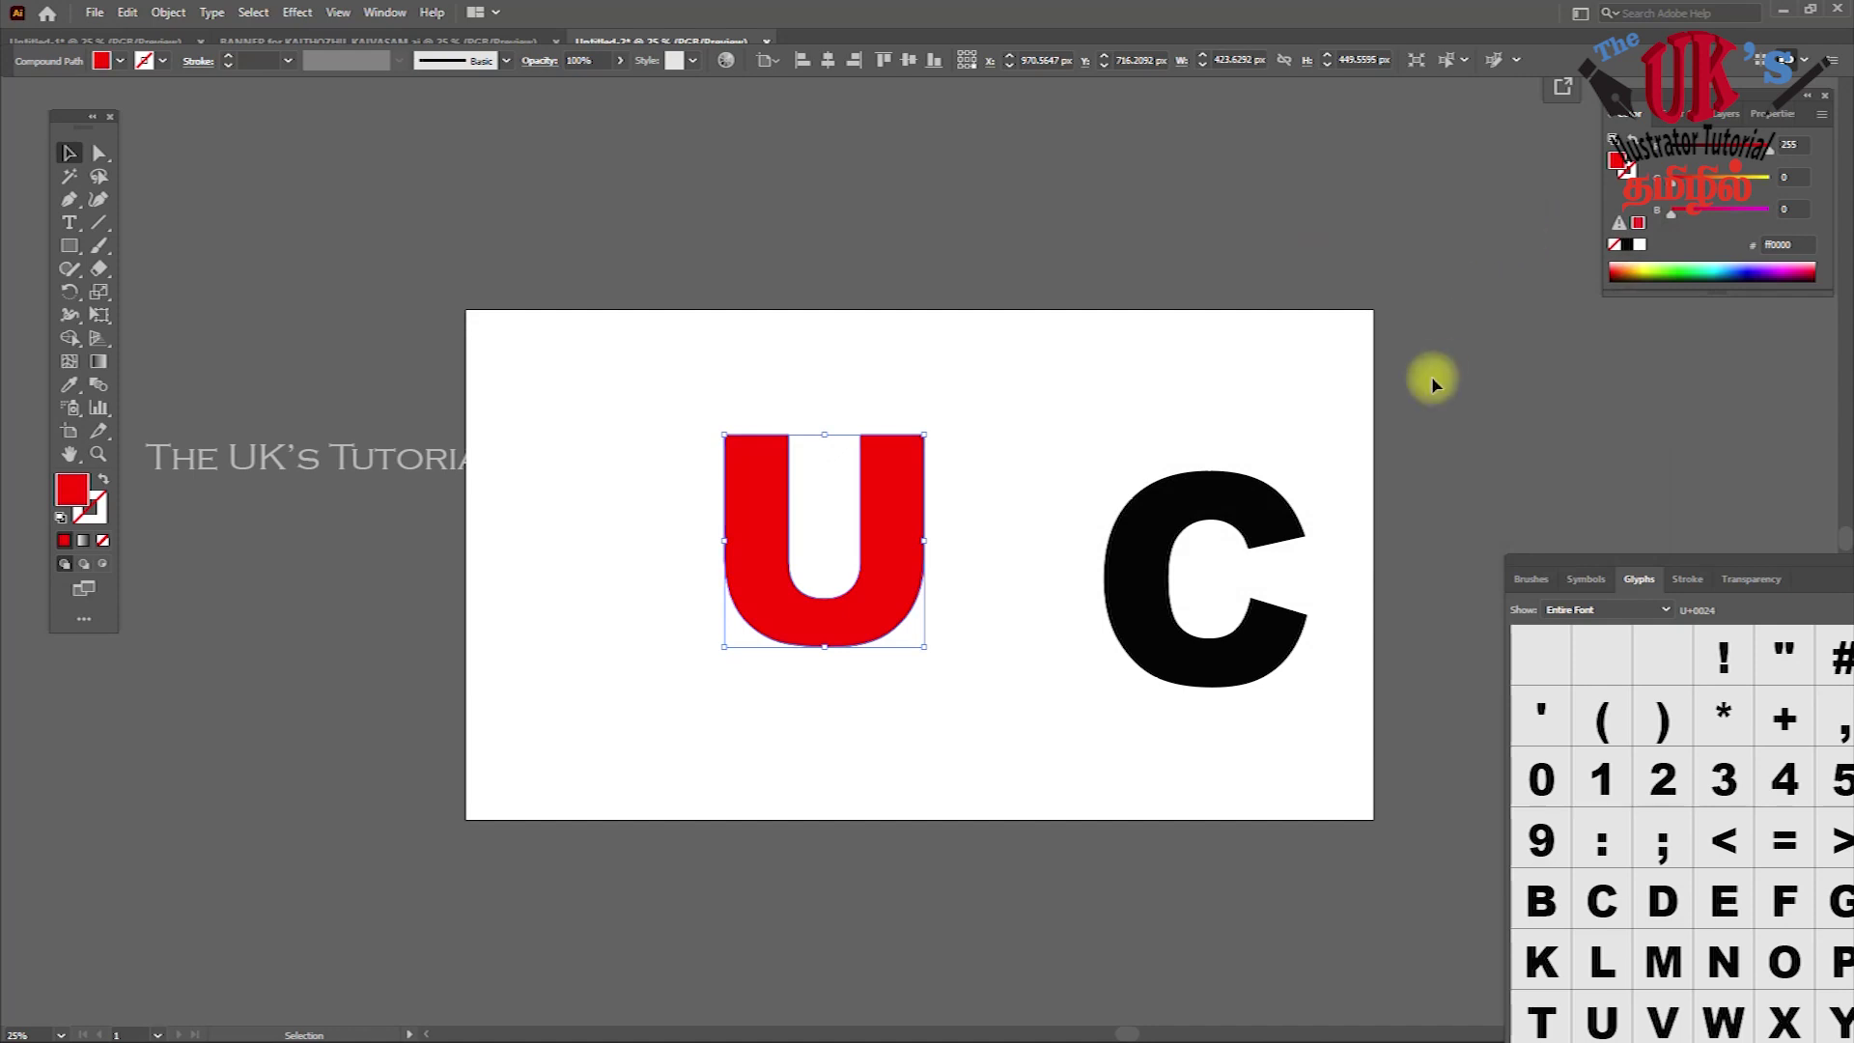
pyautogui.click(1270, 519)
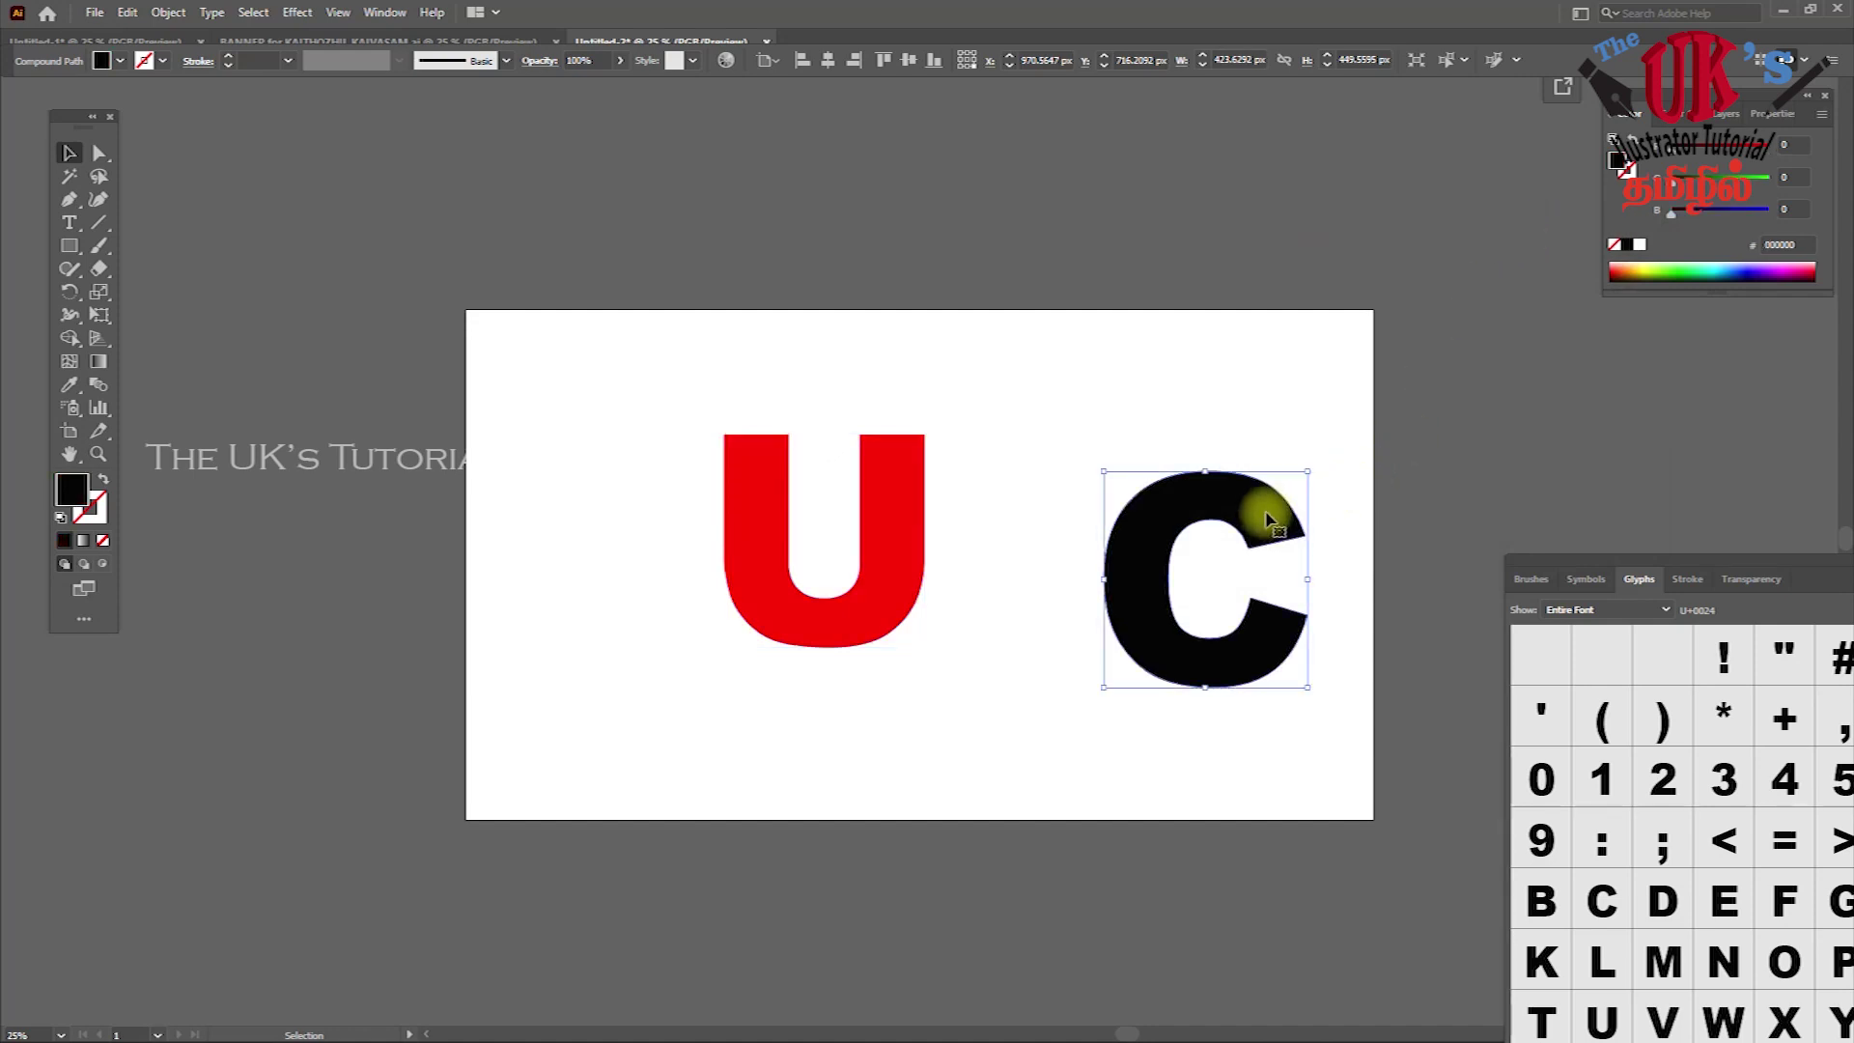
pyautogui.click(1715, 267)
pyautogui.click(1741, 266)
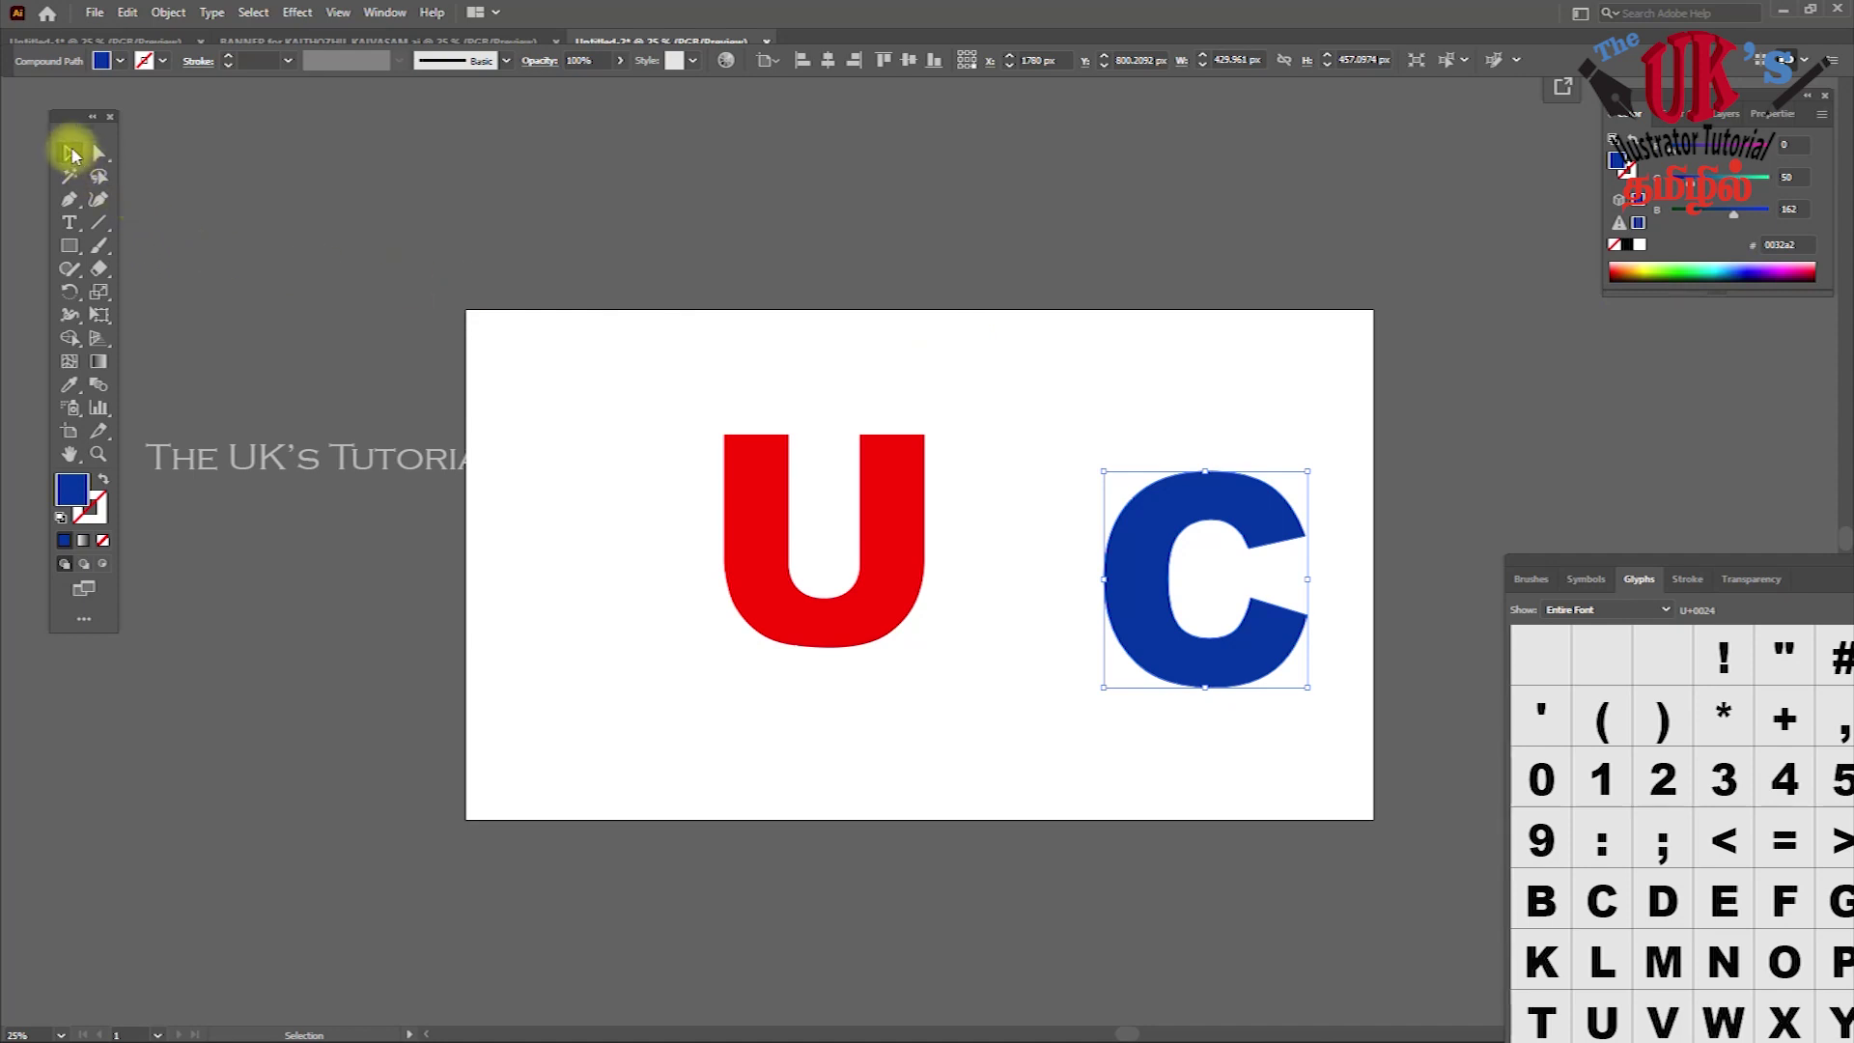
pyautogui.moveTo(1164, 507); pyautogui.dragTo(832, 573)
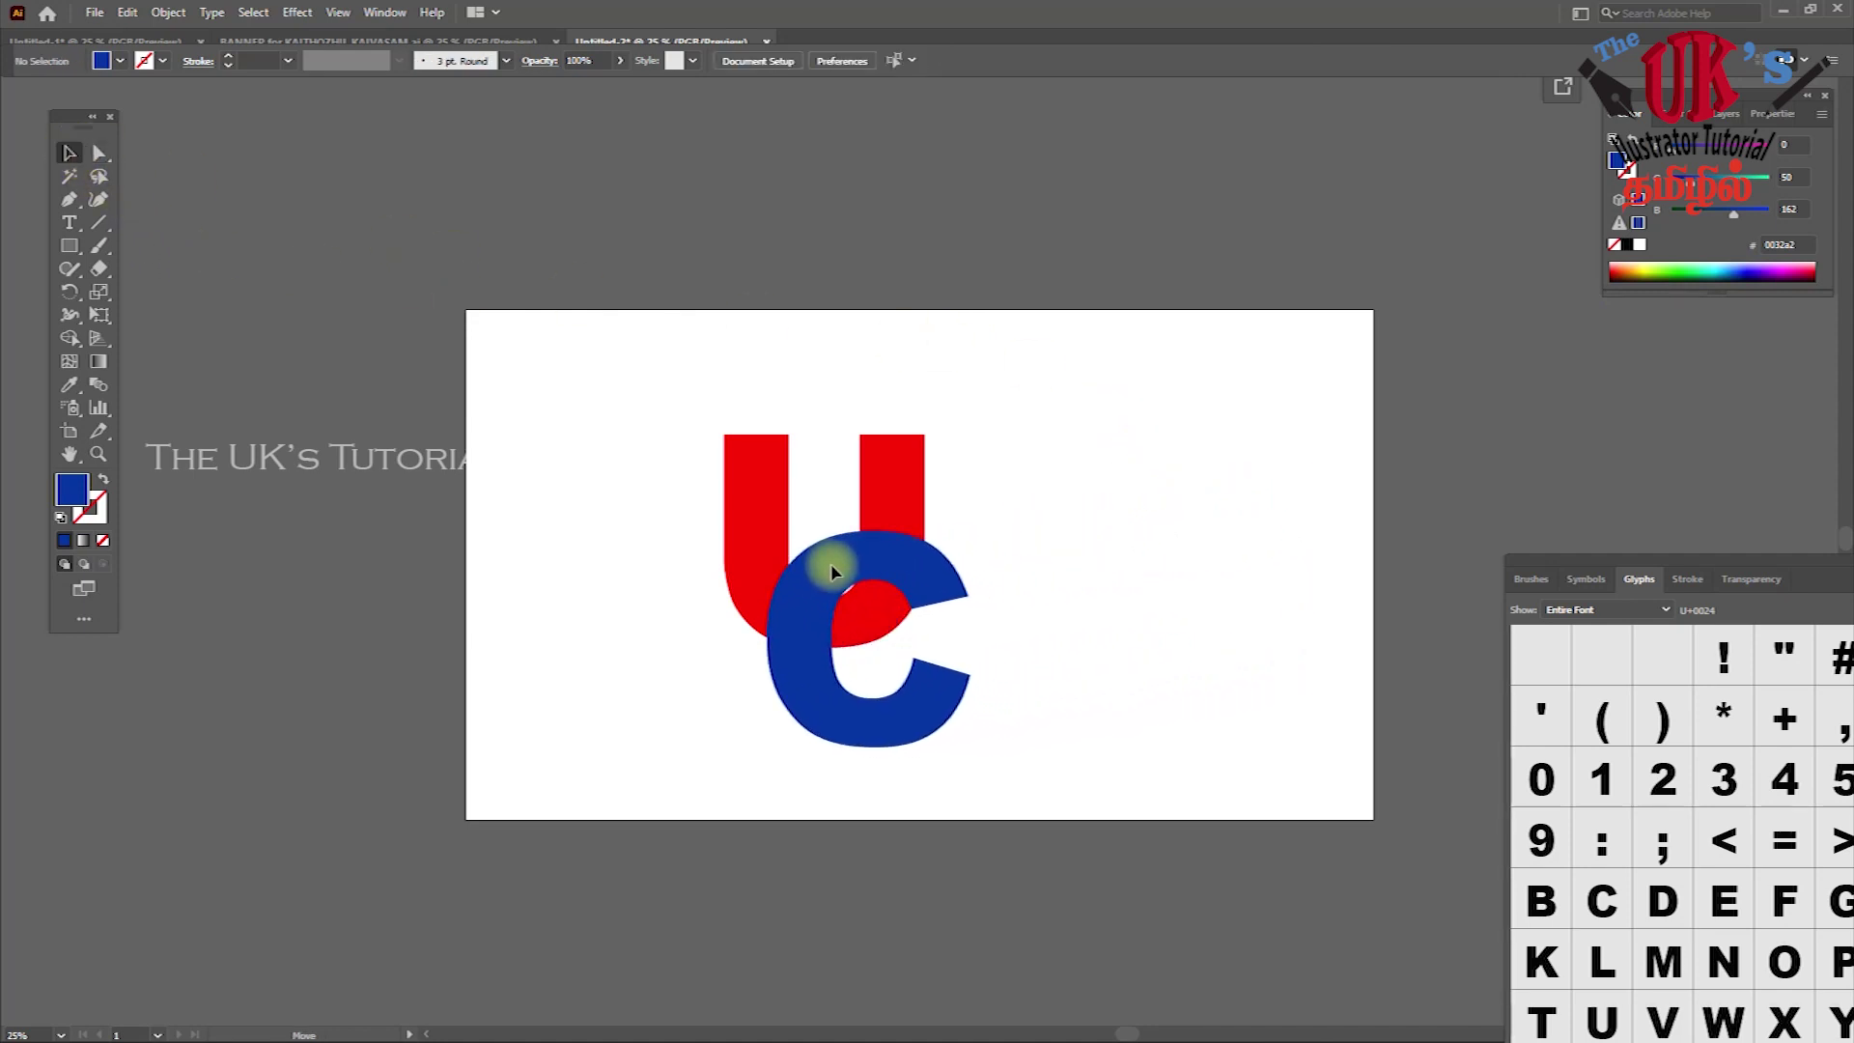
pyautogui.moveTo(833, 571); pyautogui.dragTo(833, 572)
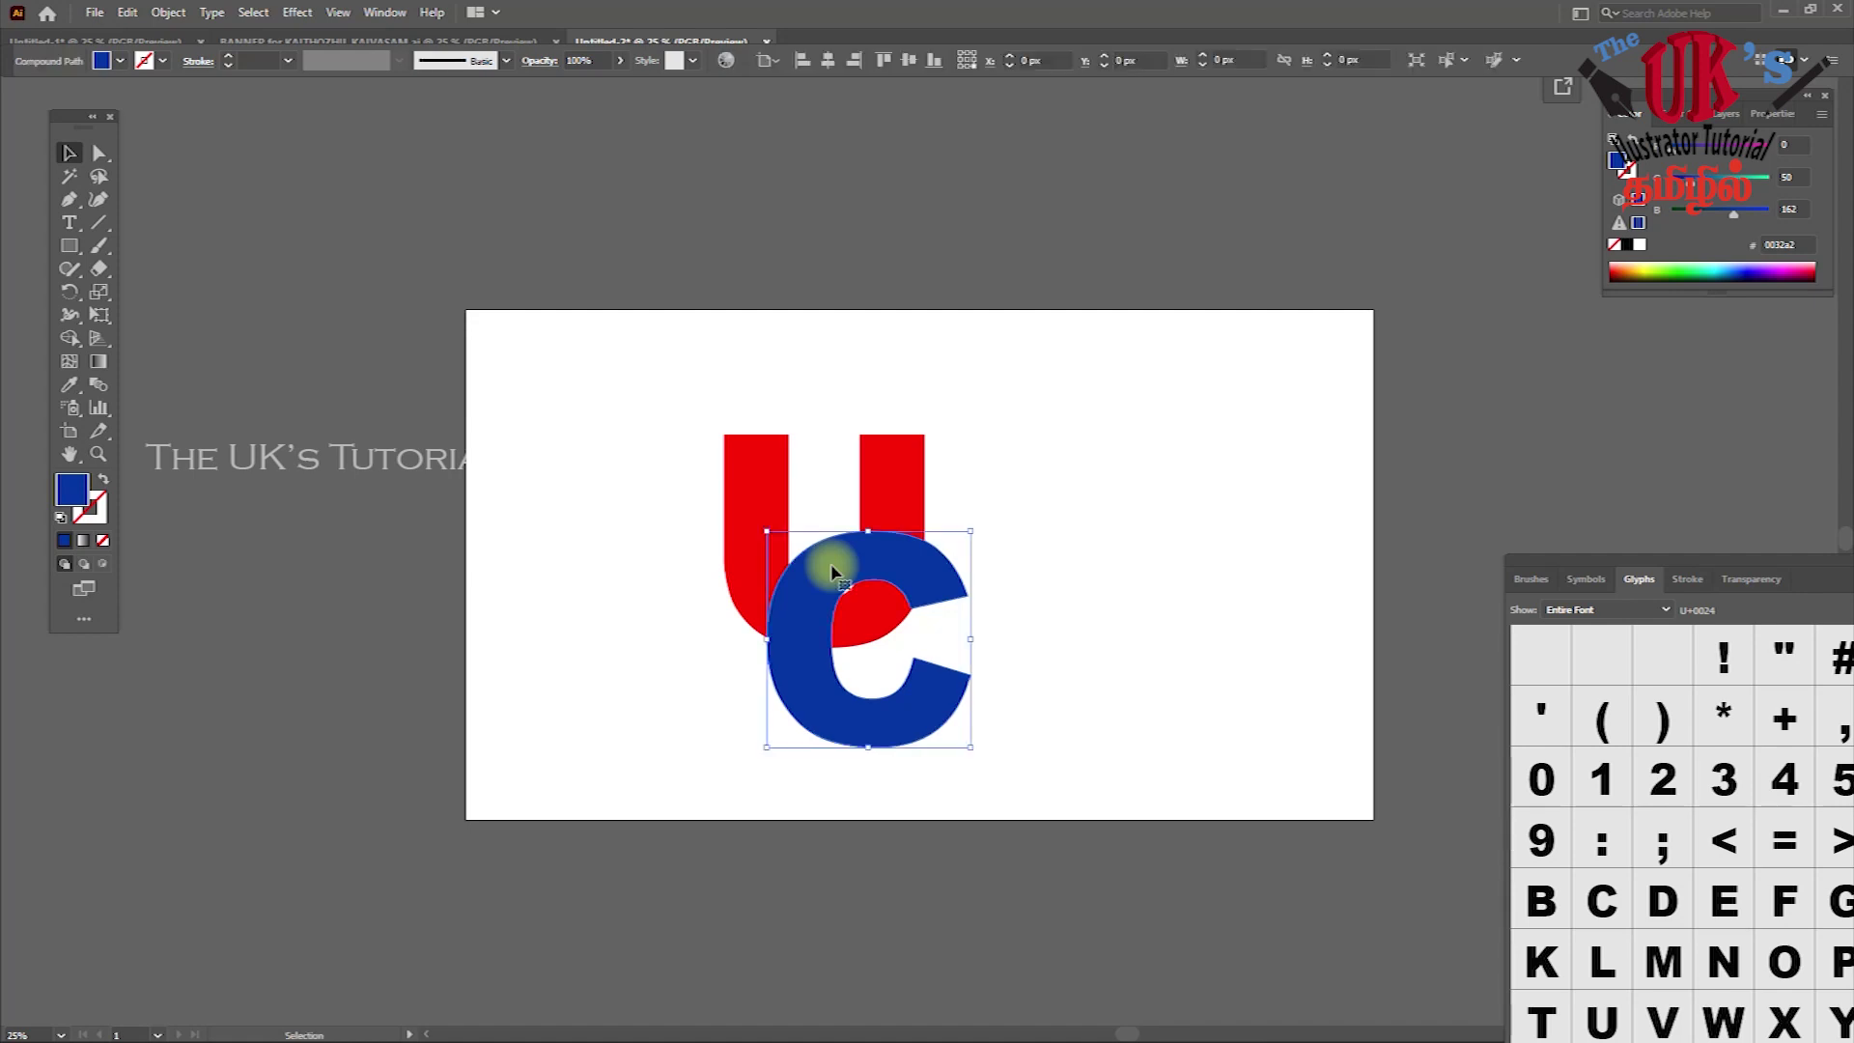
pyautogui.hotkey('ctrl', 'z')
pyautogui.click(915, 488)
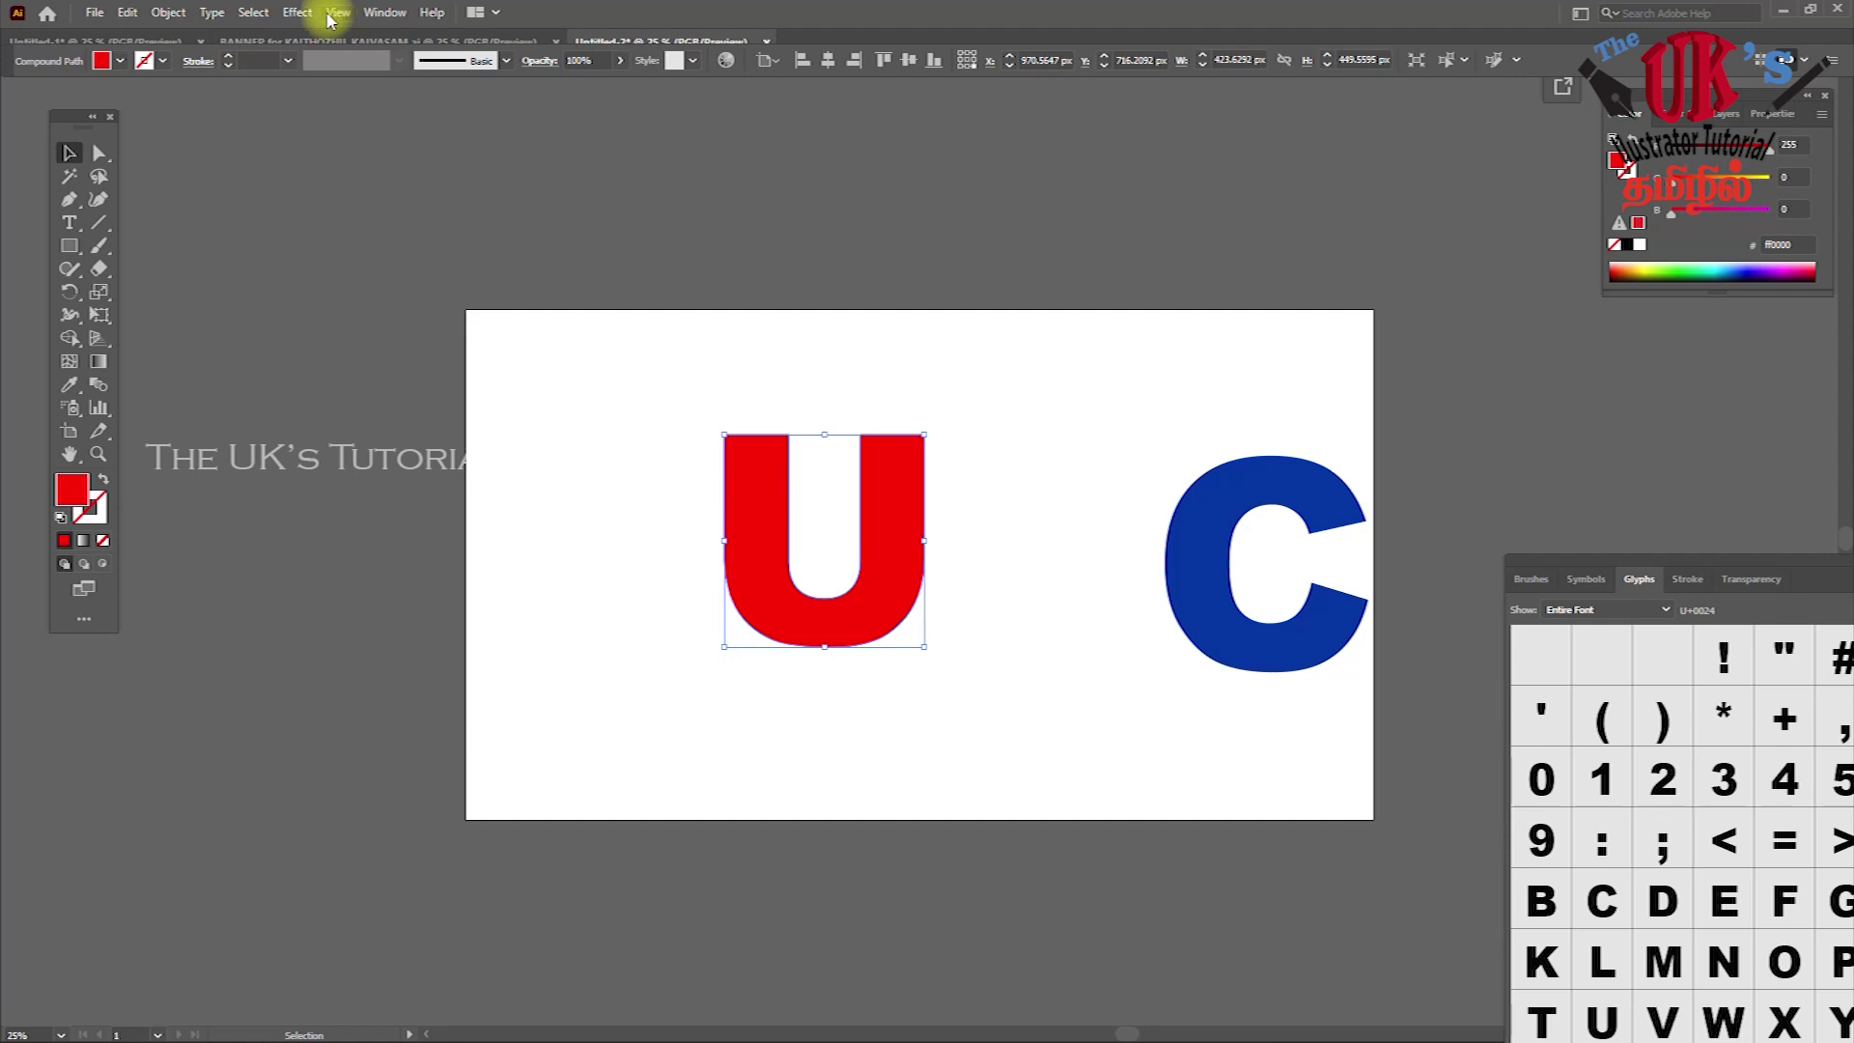
# Preview an Arc warp on the red U and cancel it, keeping the letter unwarped
pyautogui.click(298, 12)
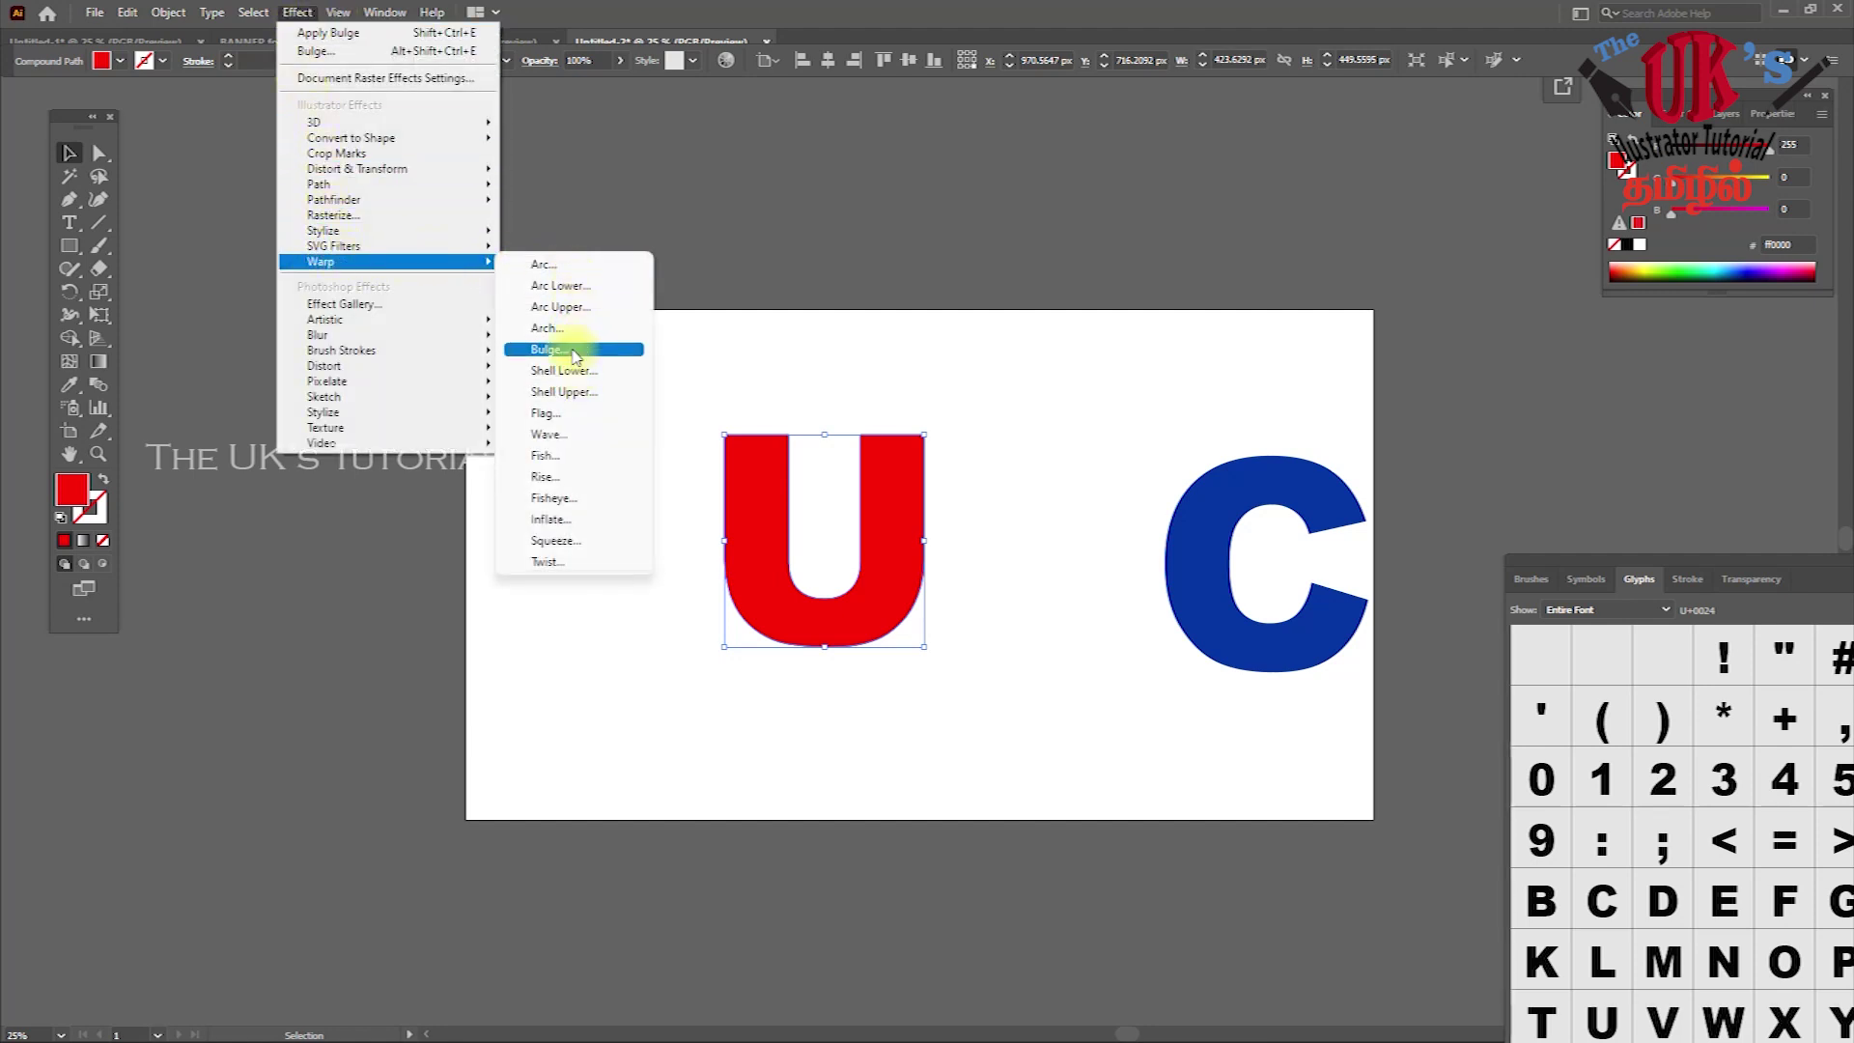
pyautogui.click(560, 266)
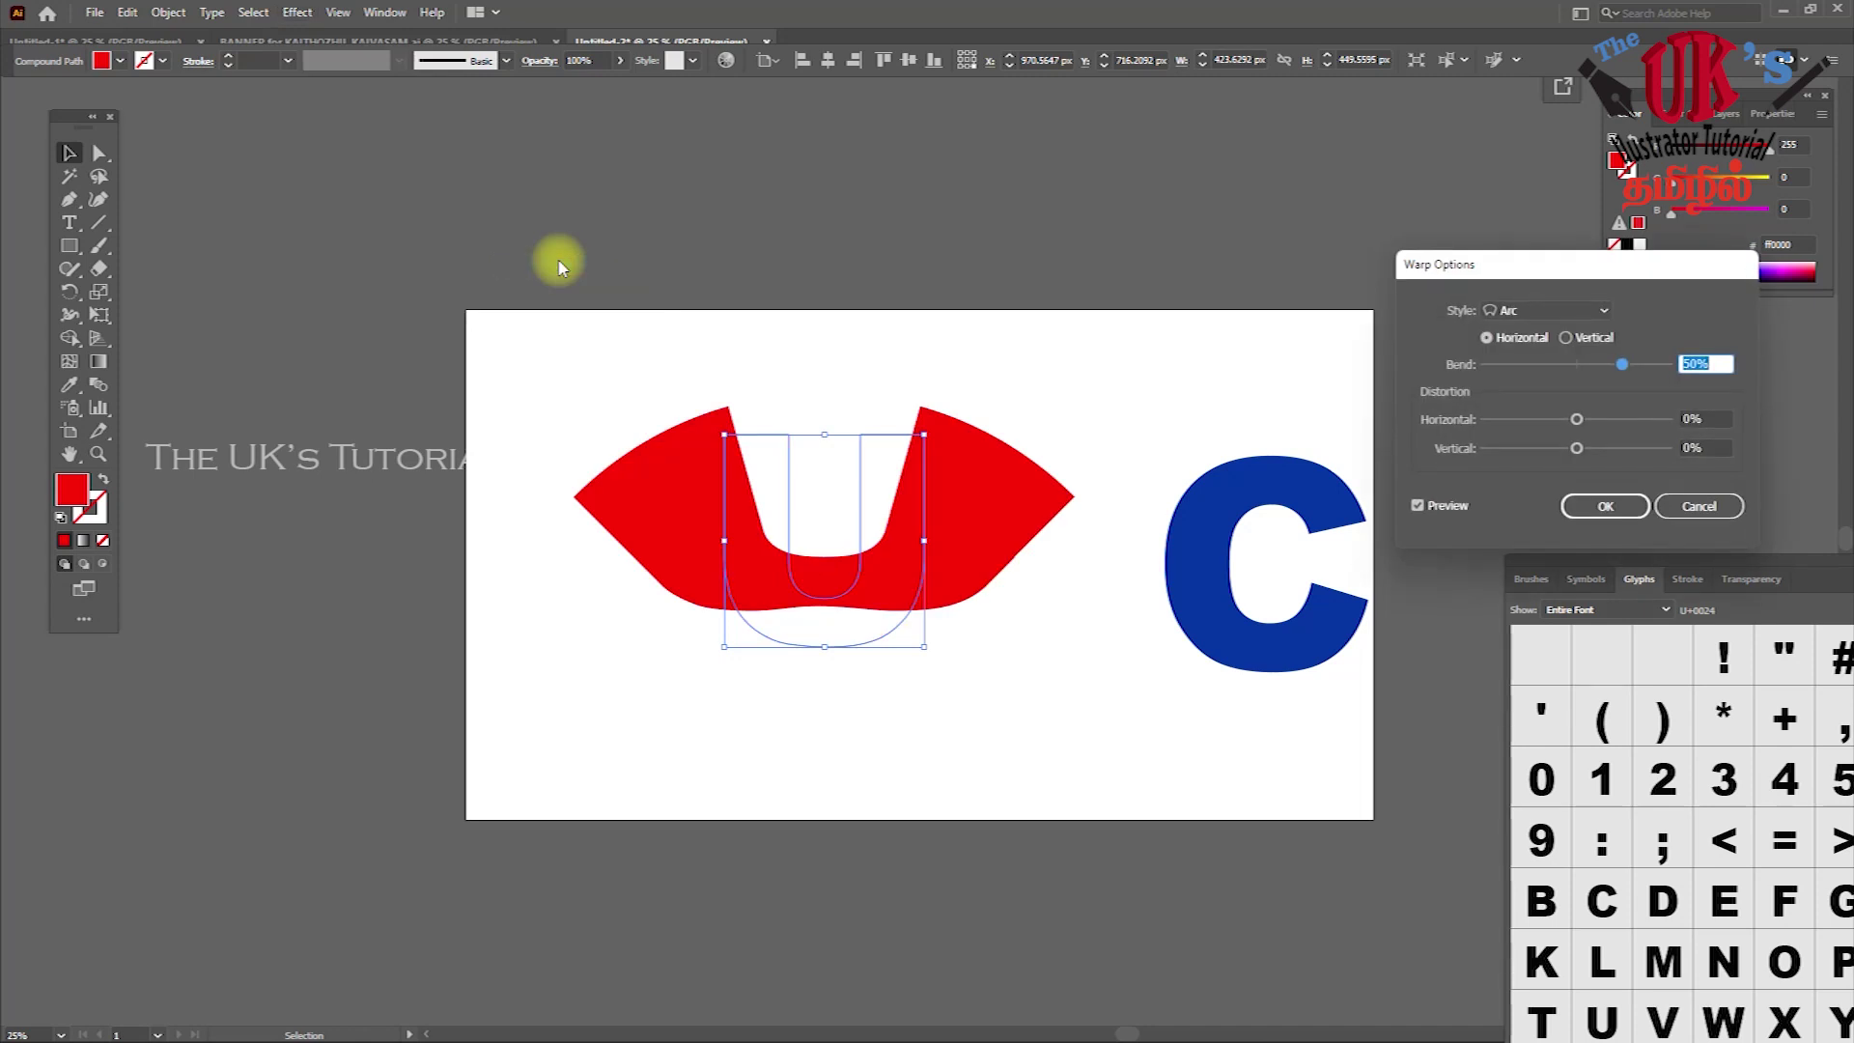
pyautogui.click(1696, 504)
pyautogui.click(340, 14)
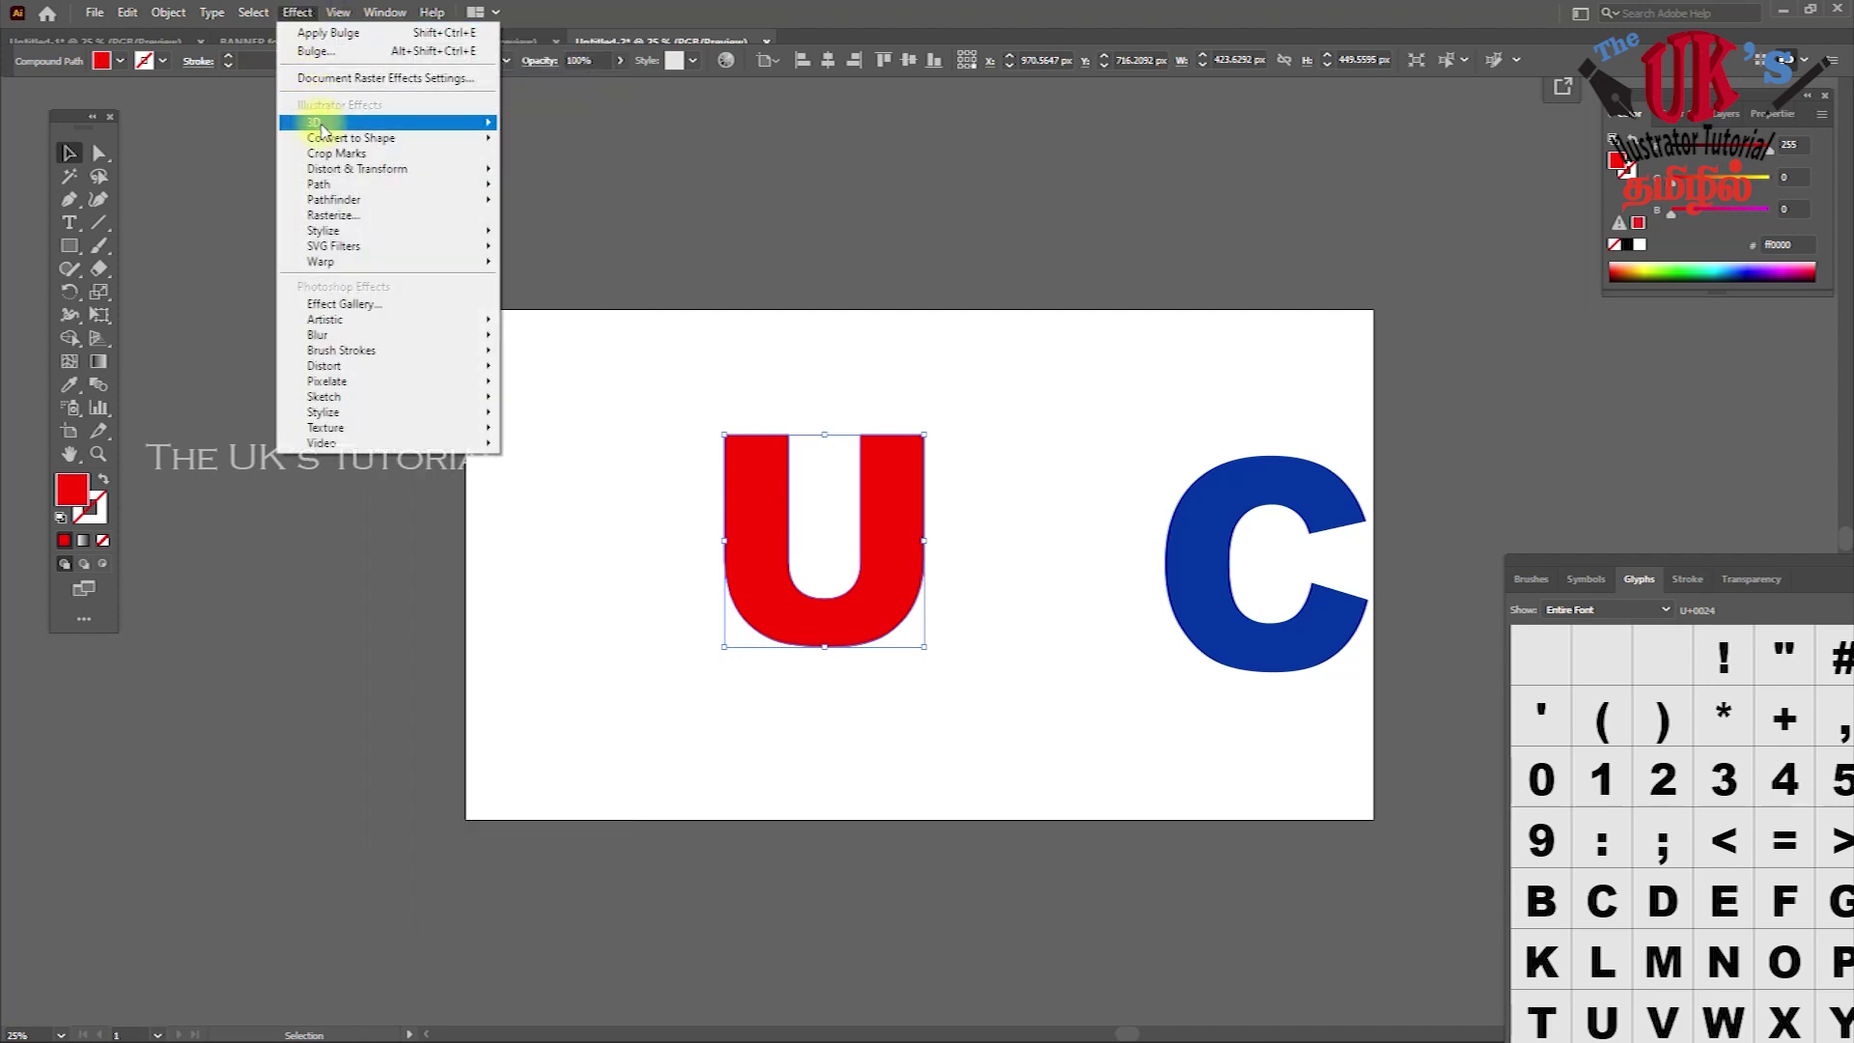
pyautogui.moveTo(315, 122)
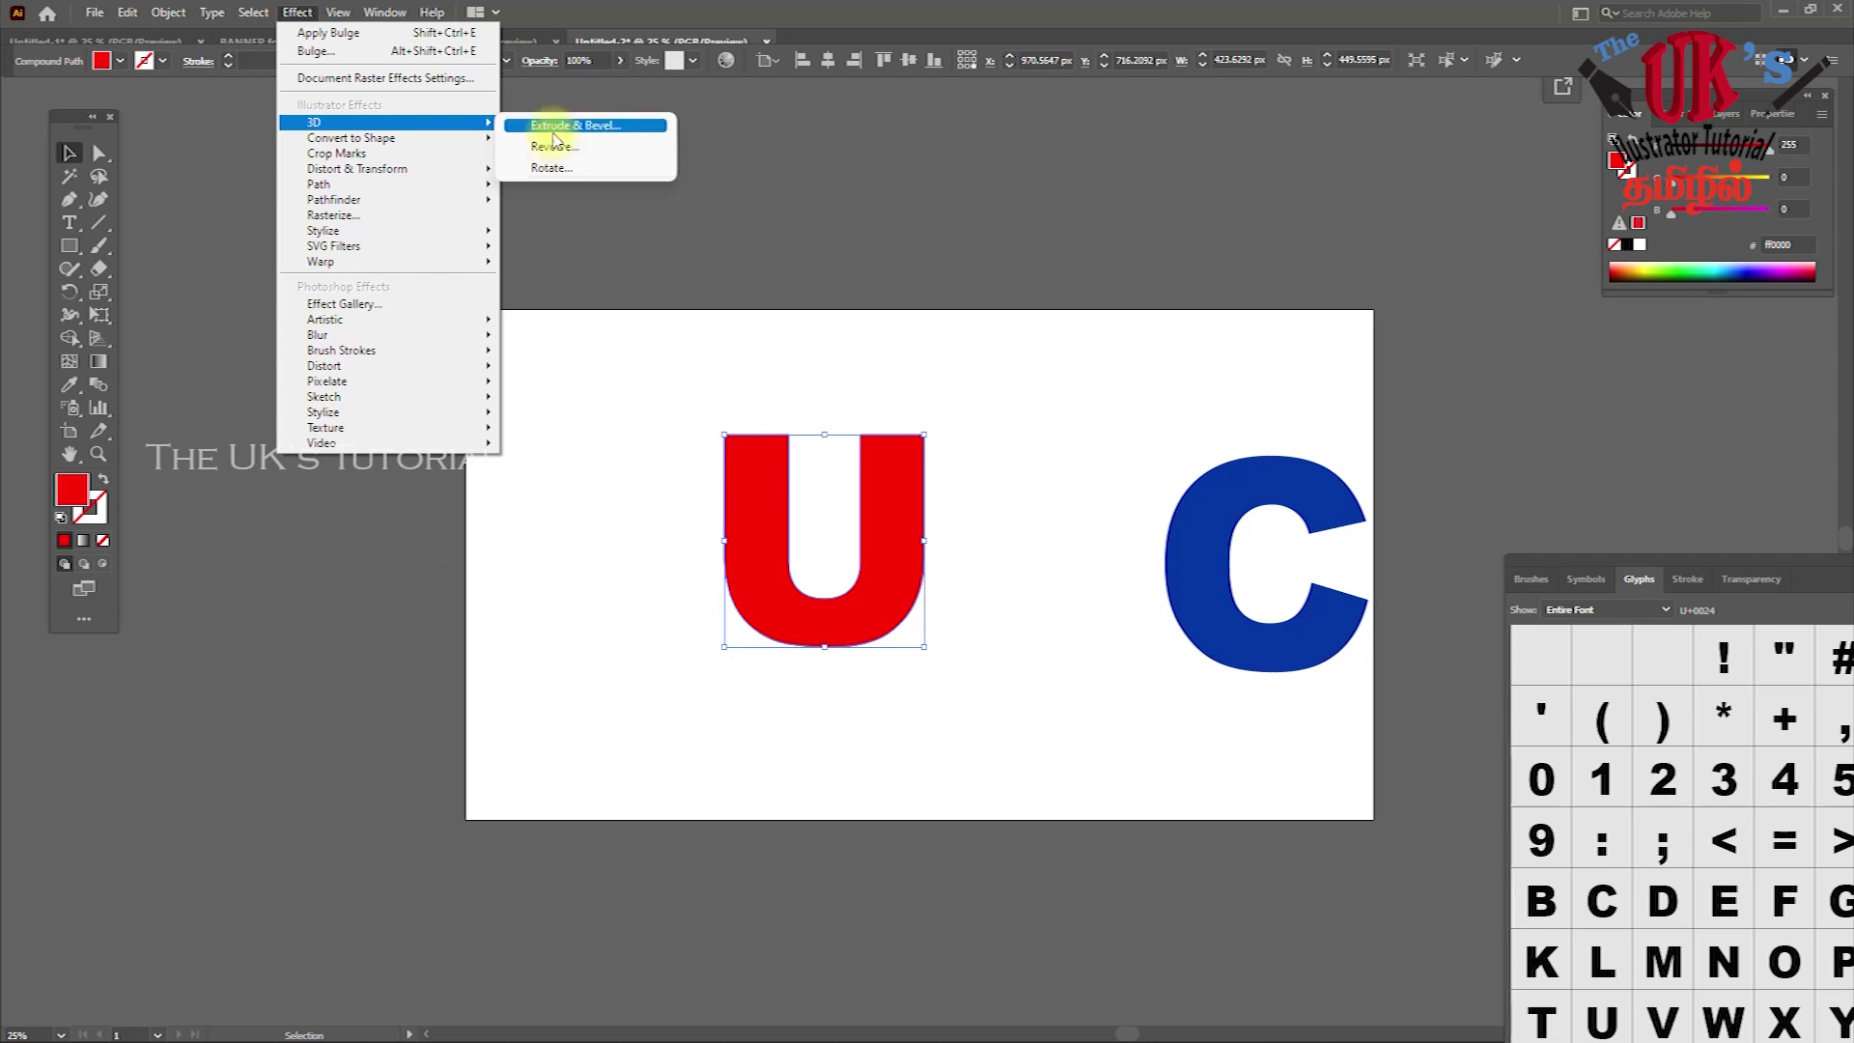
# Apply 3D Extrude & Bevel to the red U with a 522 pt extrusion depth
pyautogui.click(555, 133)
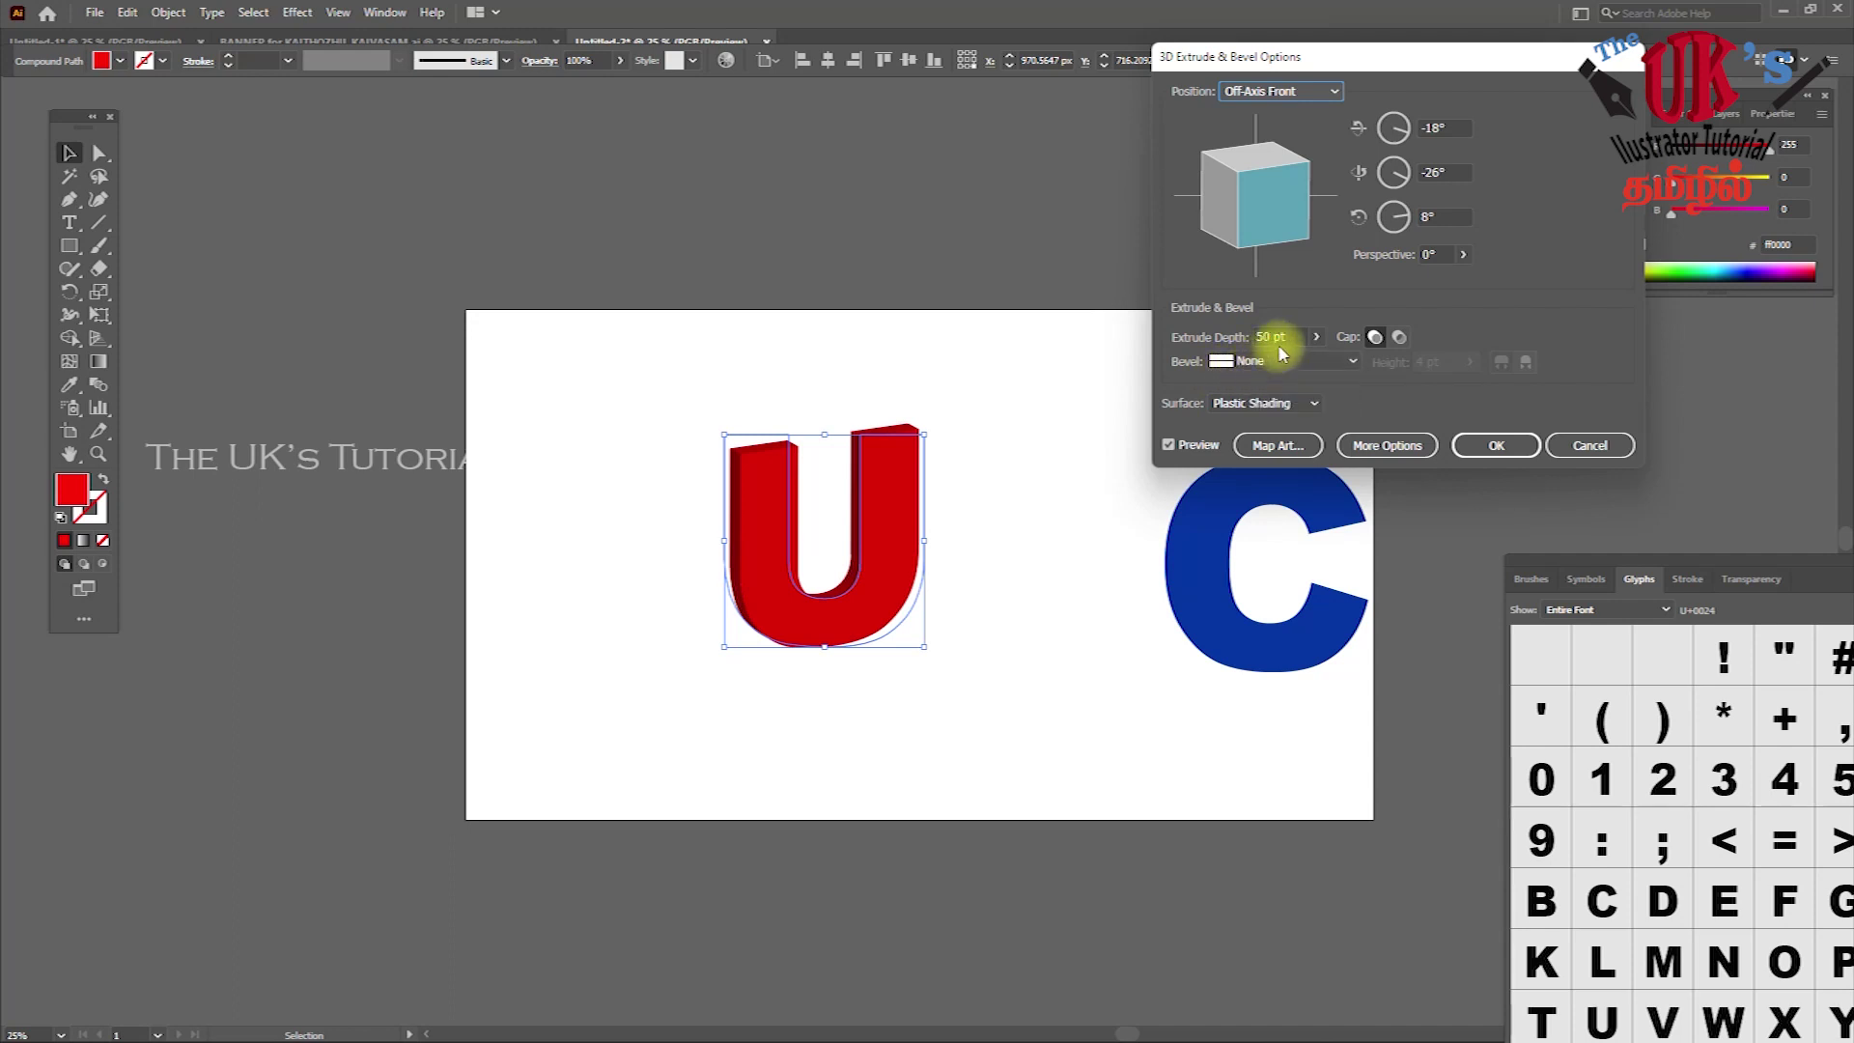
pyautogui.click(1317, 337)
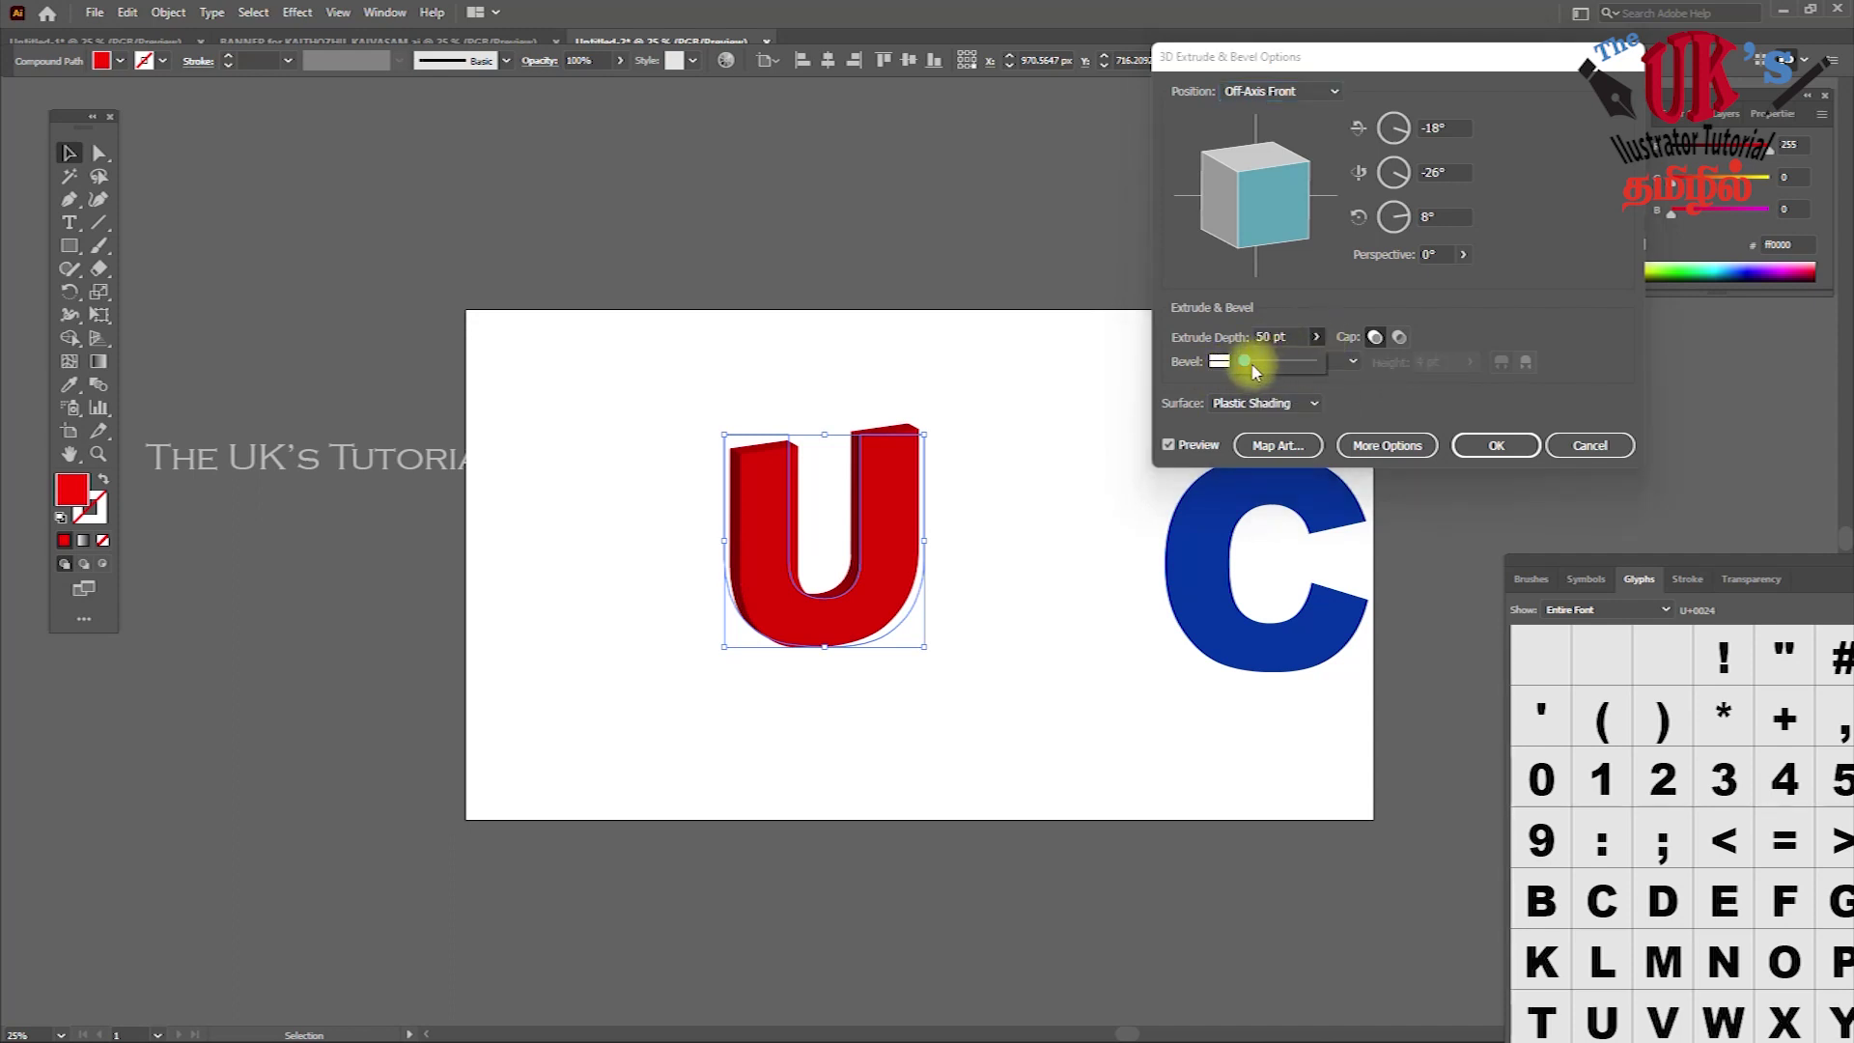
pyautogui.moveTo(1247, 368); pyautogui.dragTo(1276, 370)
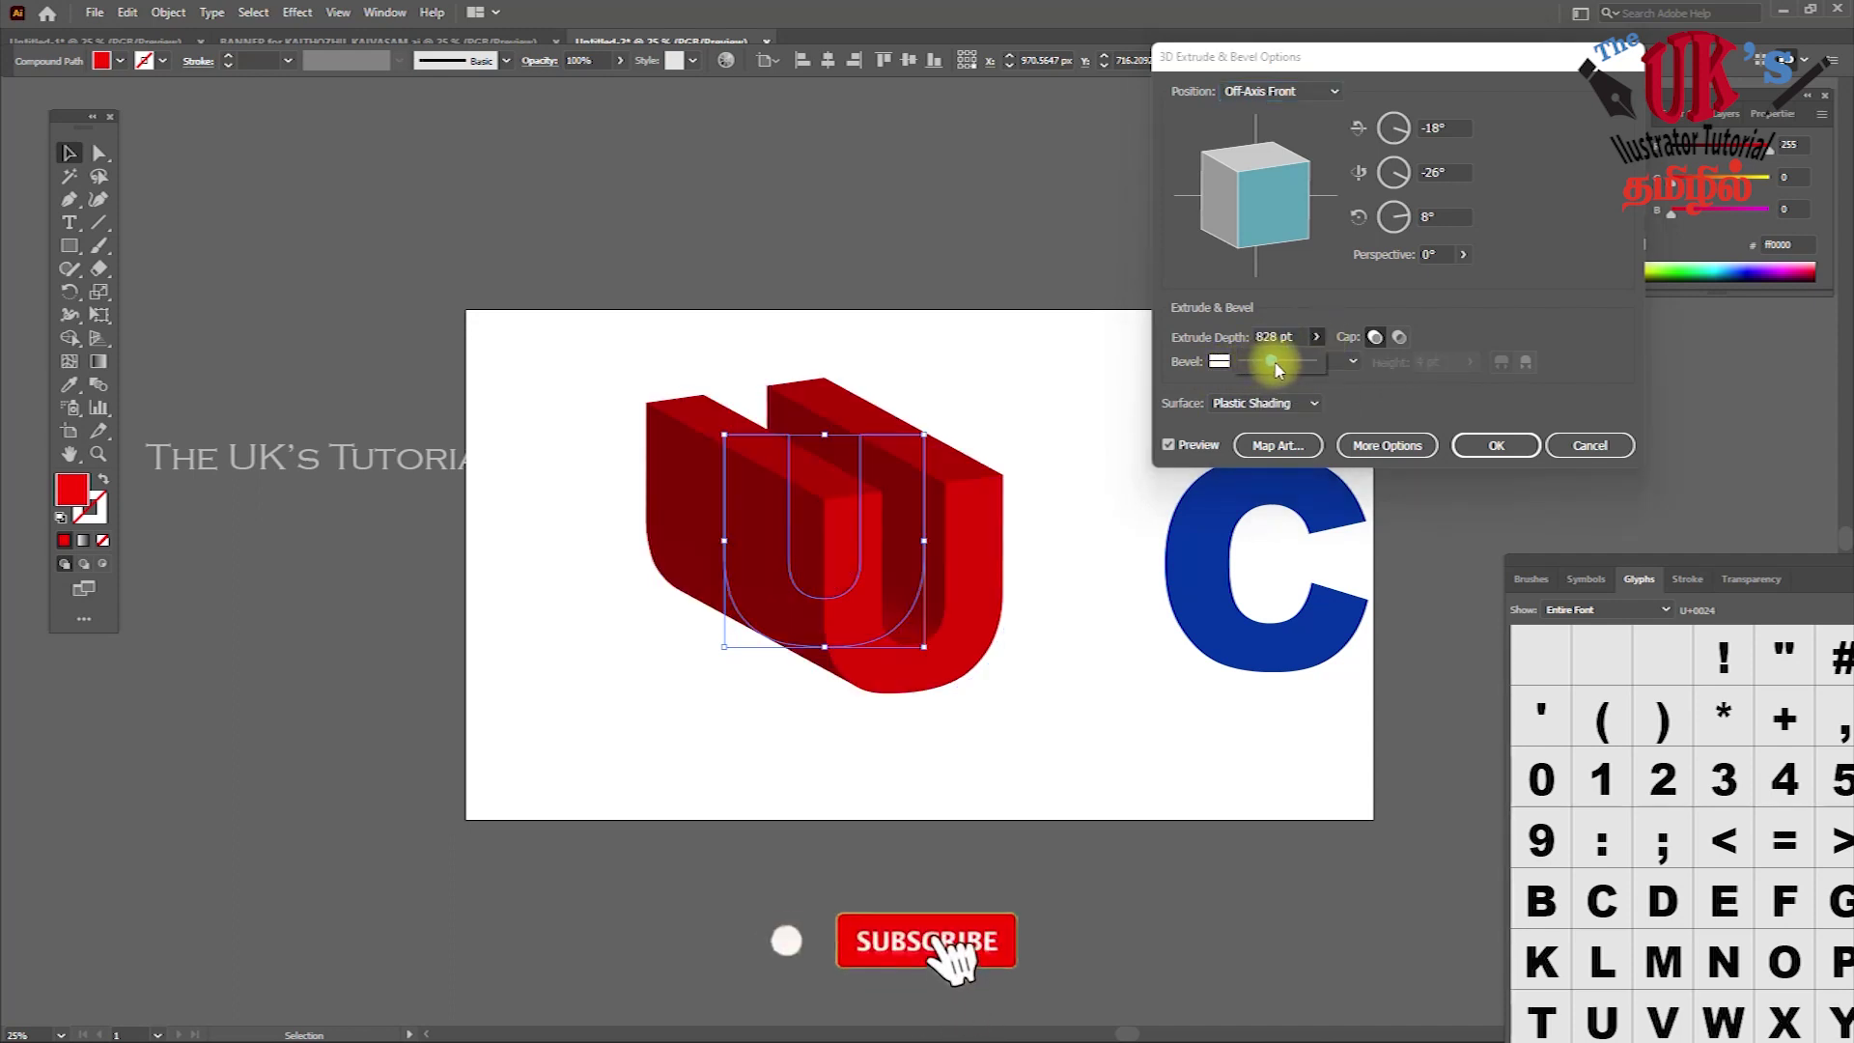
pyautogui.moveTo(1275, 370); pyautogui.dragTo(1261, 361)
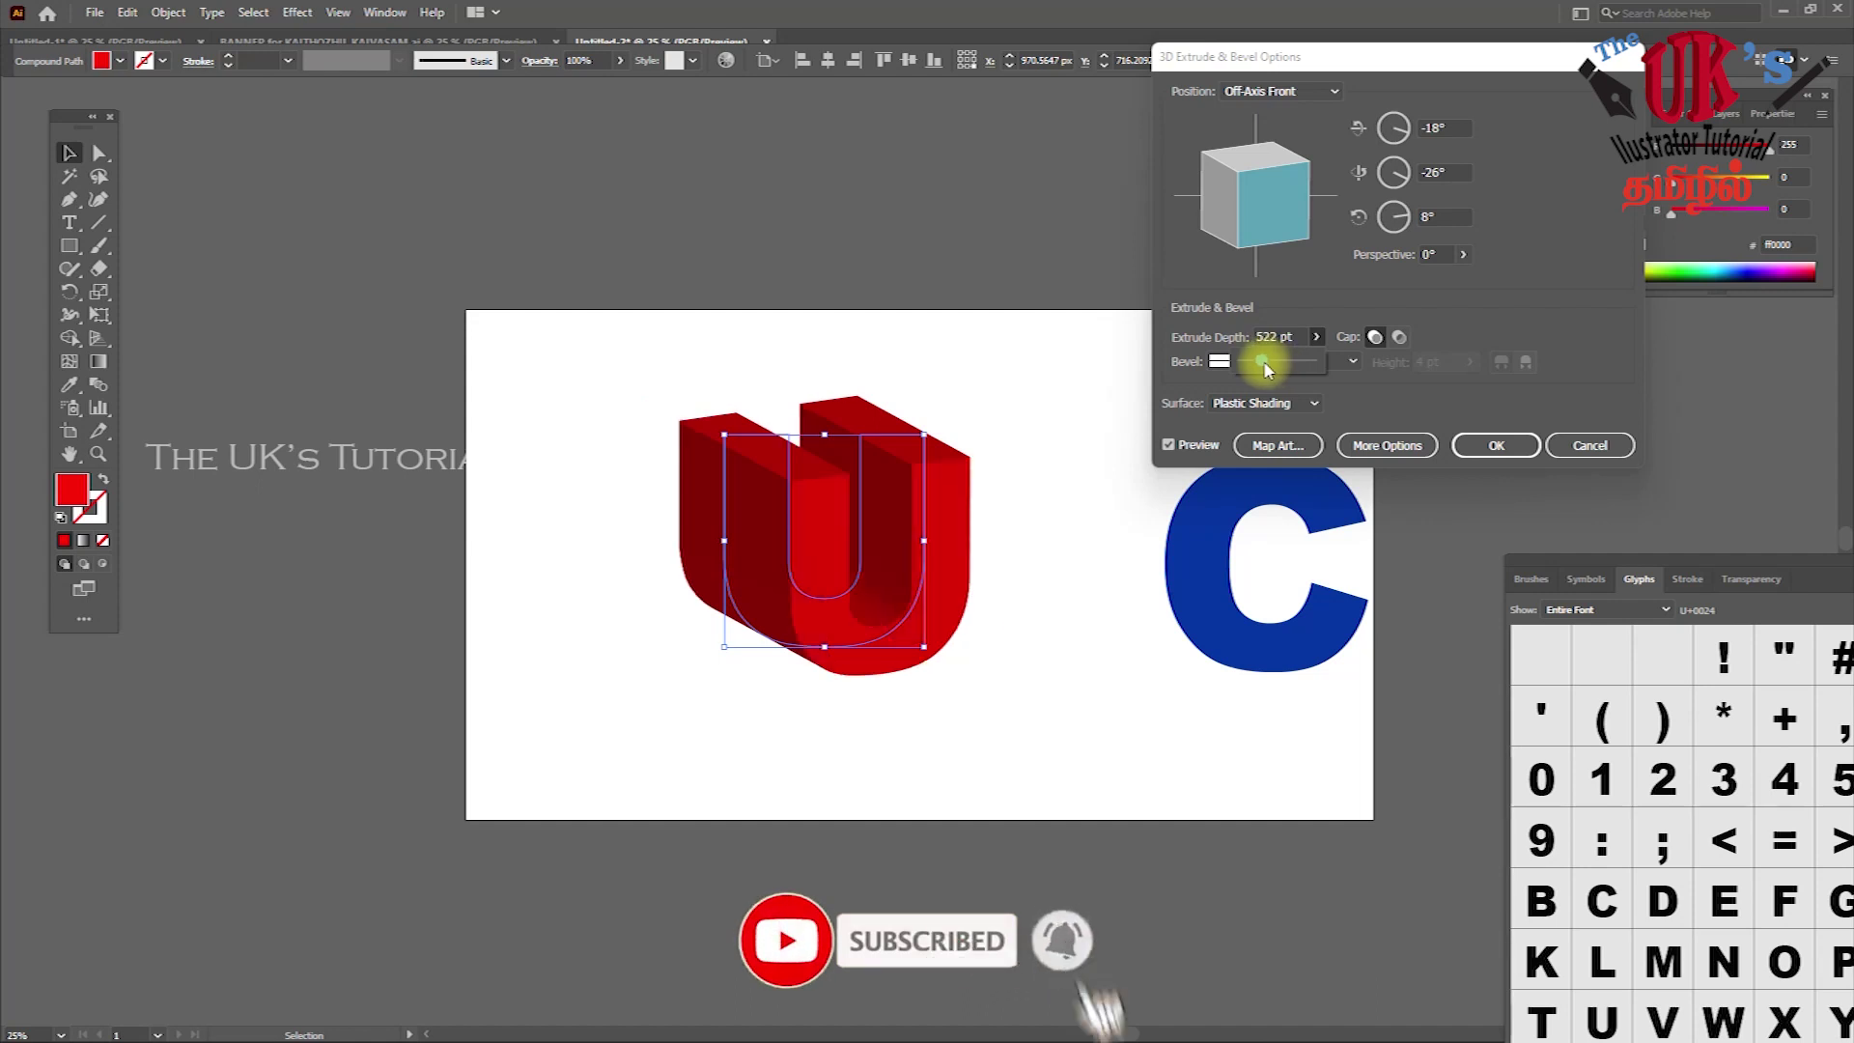
pyautogui.click(1472, 445)
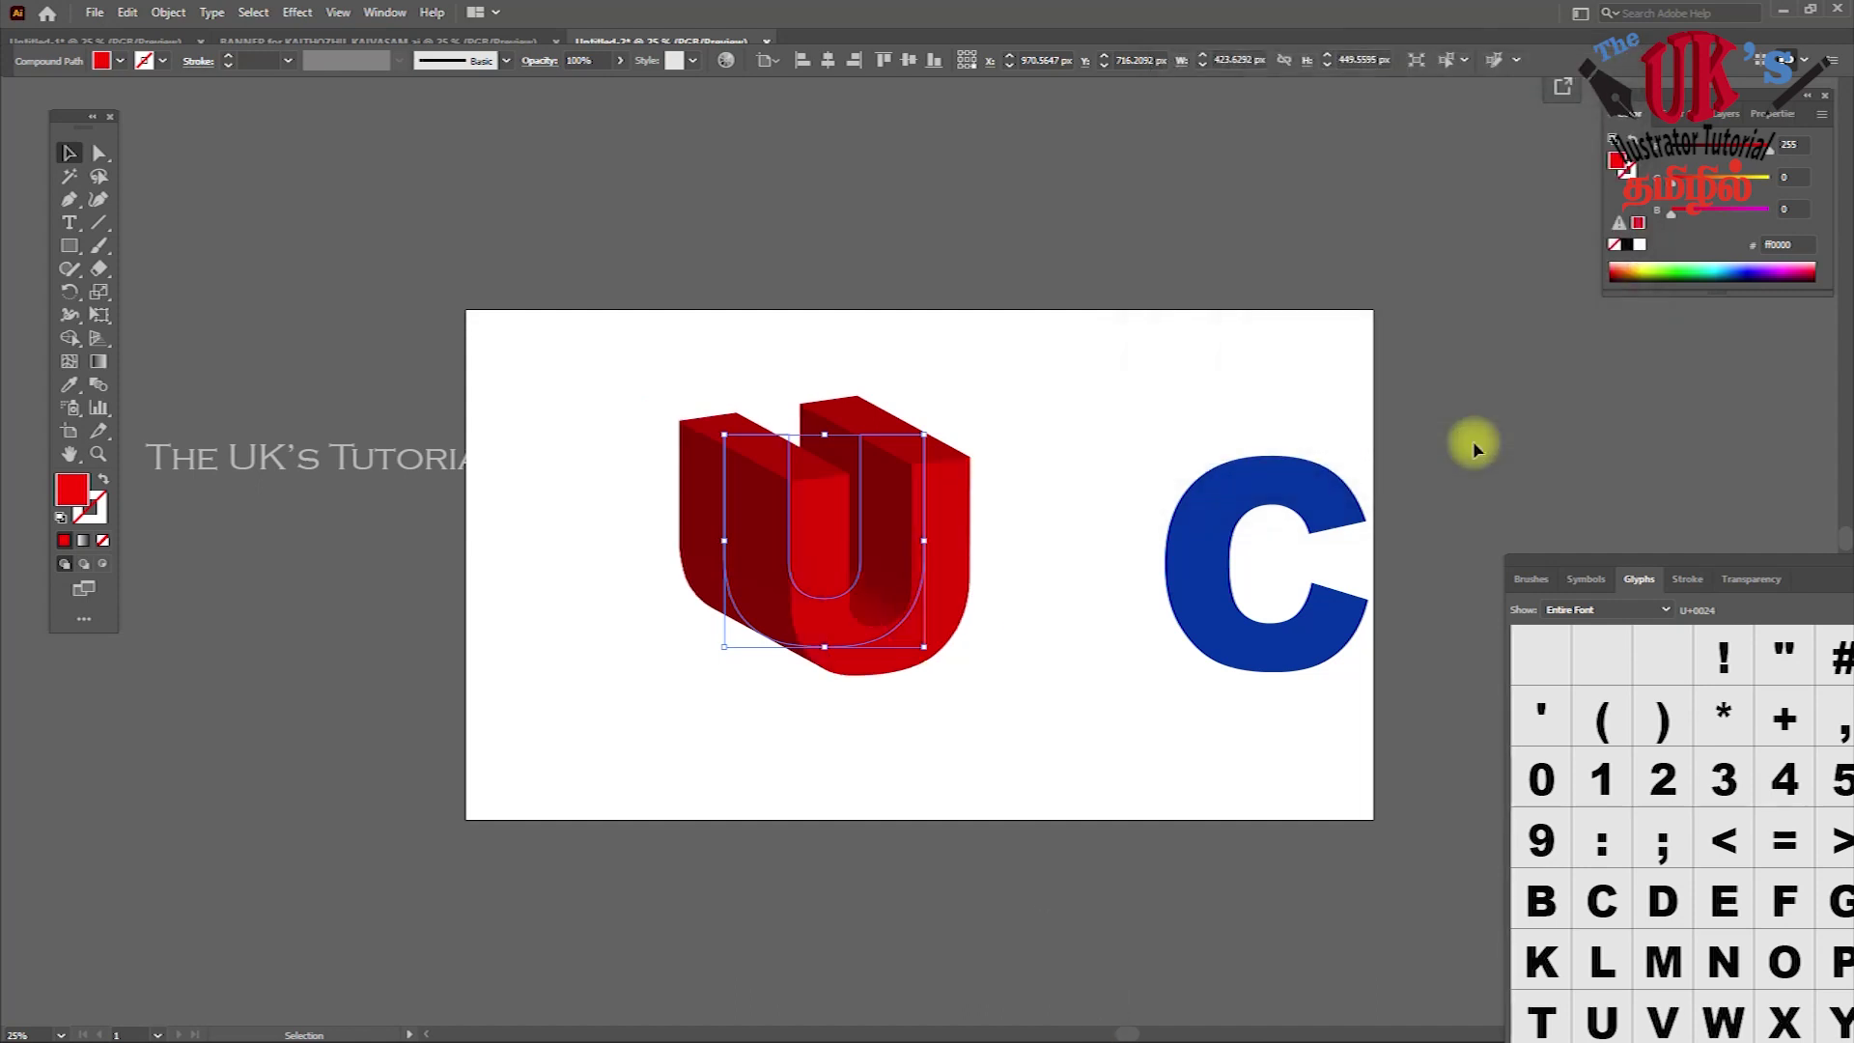
pyautogui.click(1184, 381)
# Move the blue C to sit beside the red U
pyautogui.click(1263, 503)
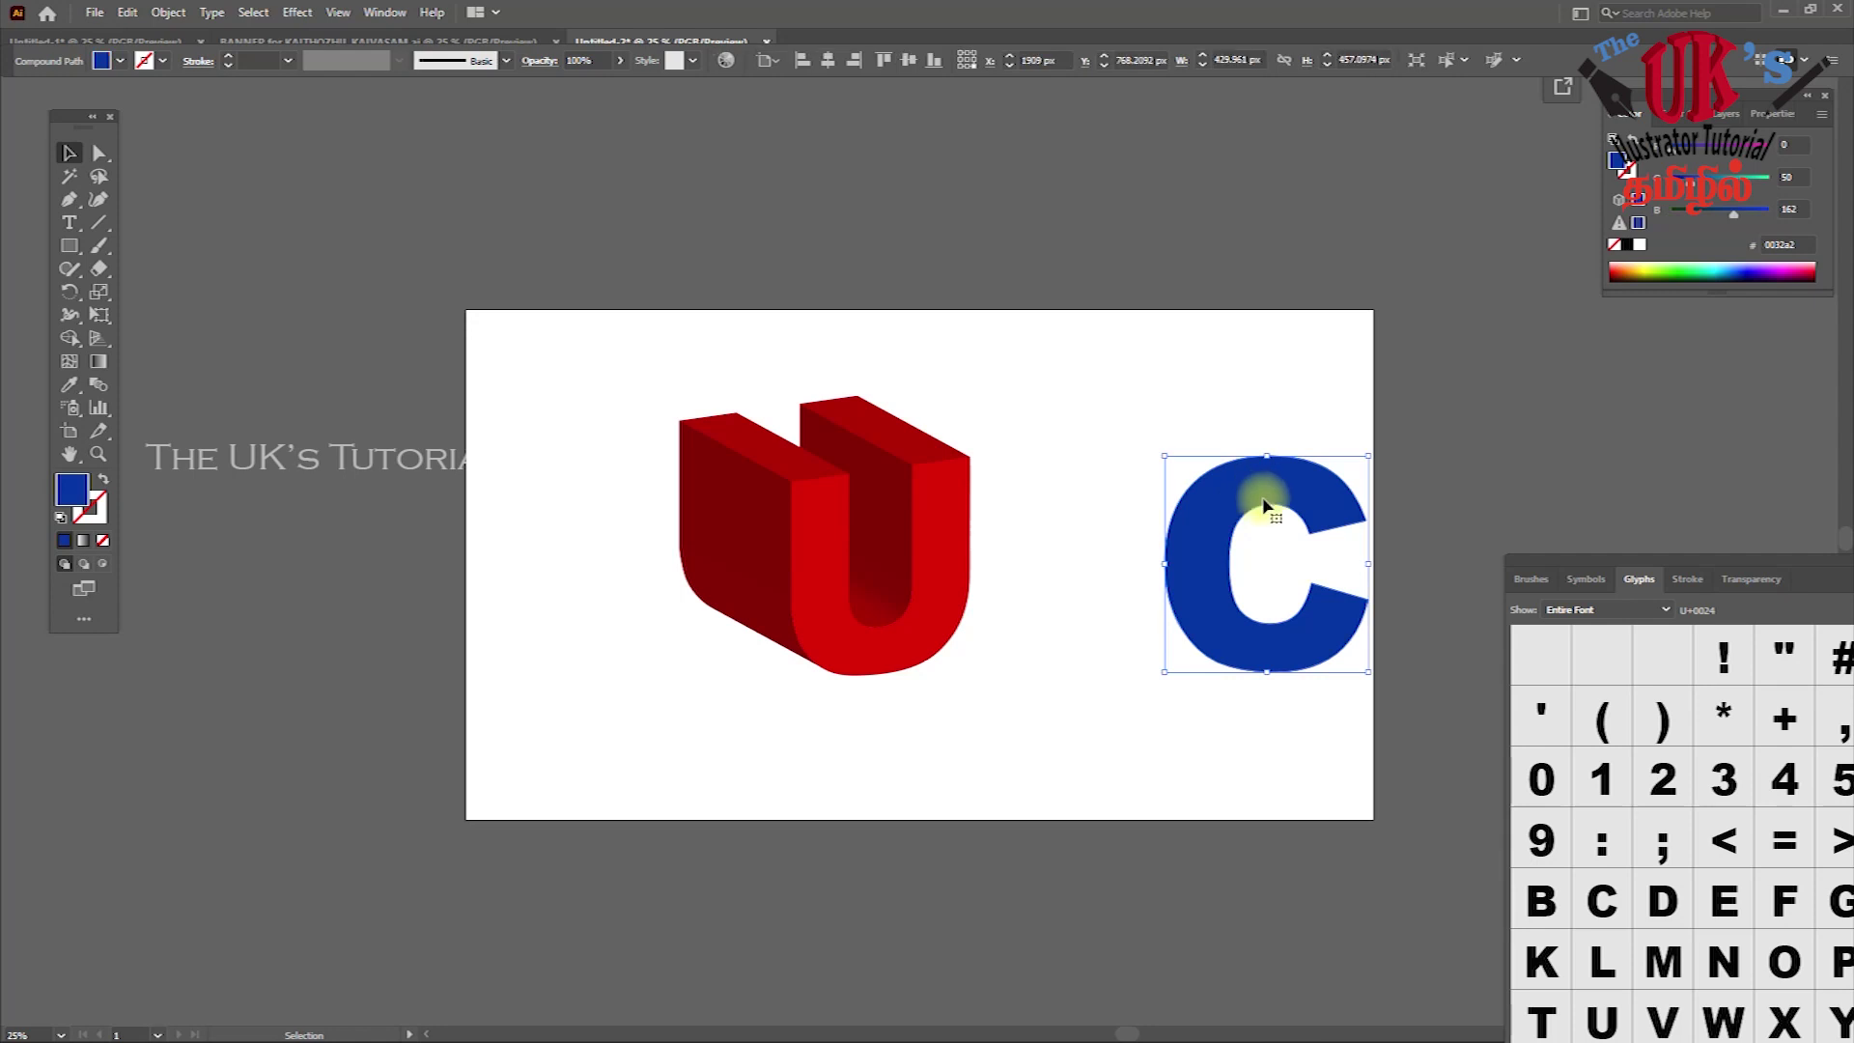
pyautogui.moveTo(1290, 502)
pyautogui.mouseDown()
pyautogui.moveTo(1132, 563)
pyautogui.moveTo(1068, 517)
pyautogui.moveTo(1169, 525)
pyautogui.mouseUp()
pyautogui.click(1168, 527)
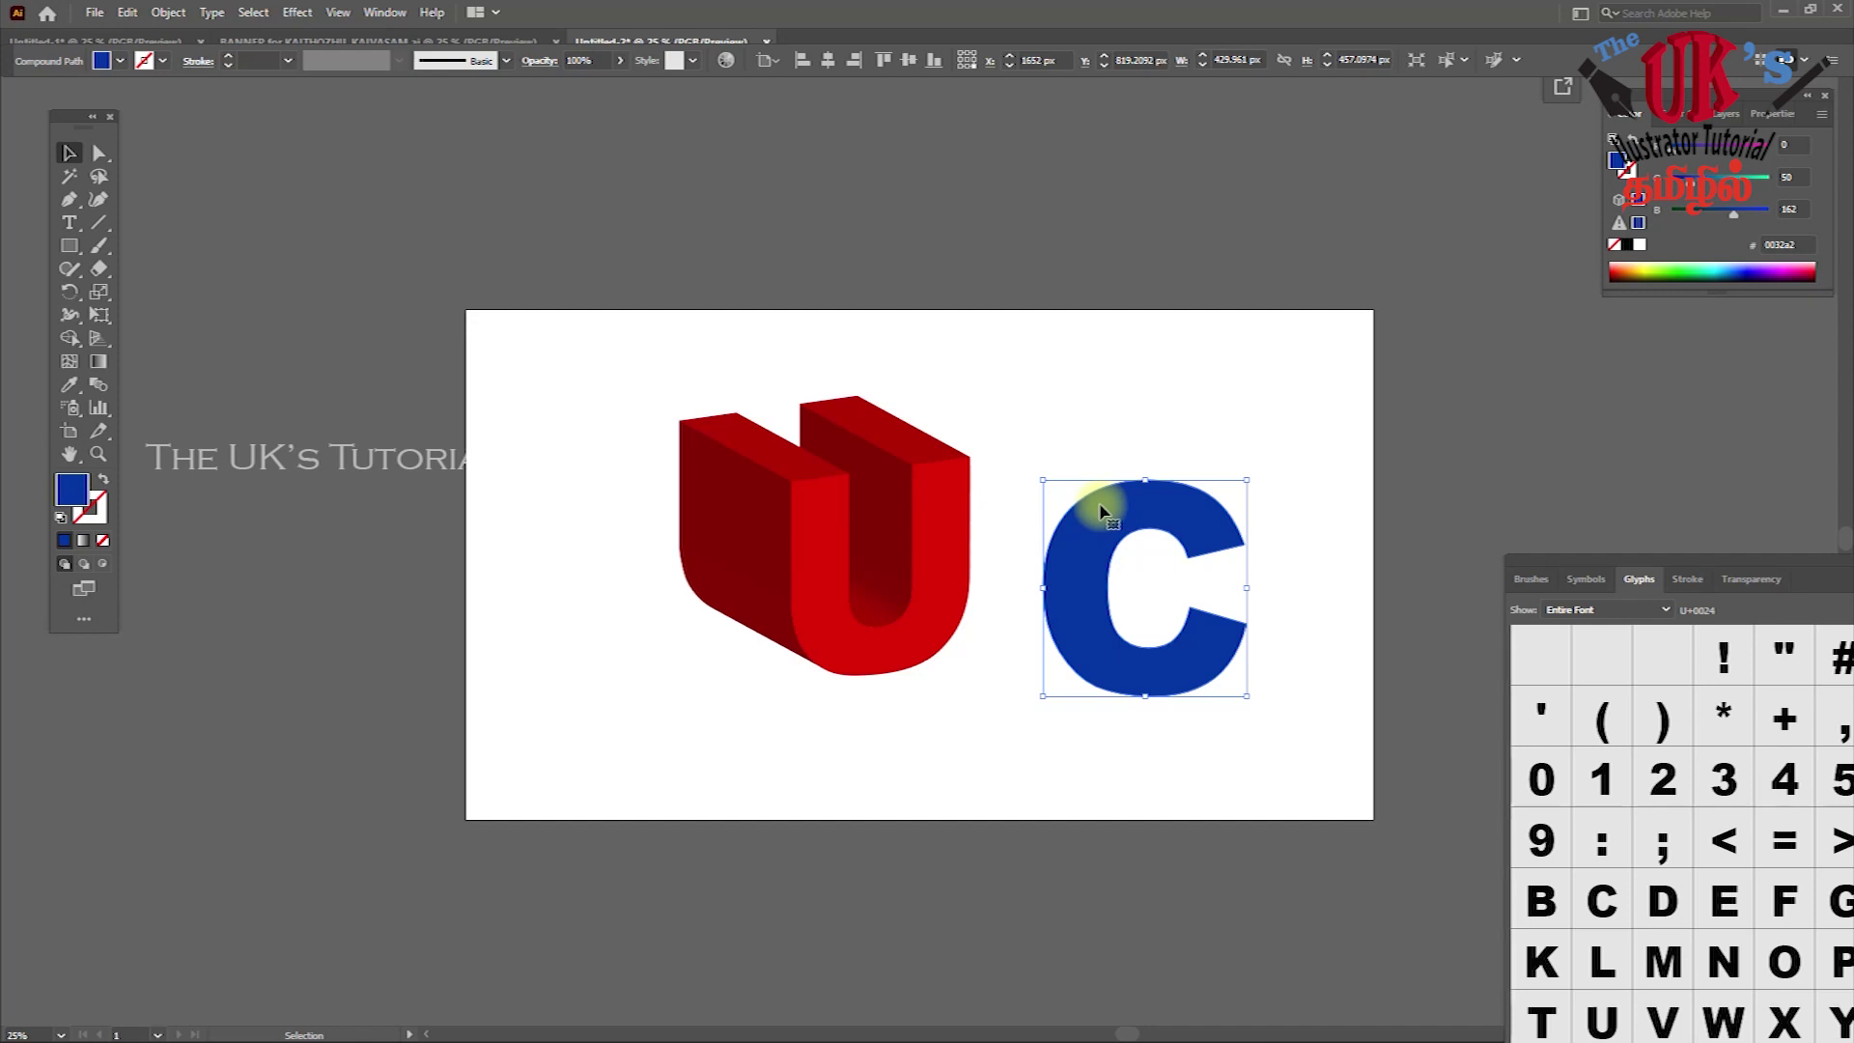
# Try a 523 pt Extrude & Bevel on the C, then undo it so the C stays flat
pyautogui.click(300, 14)
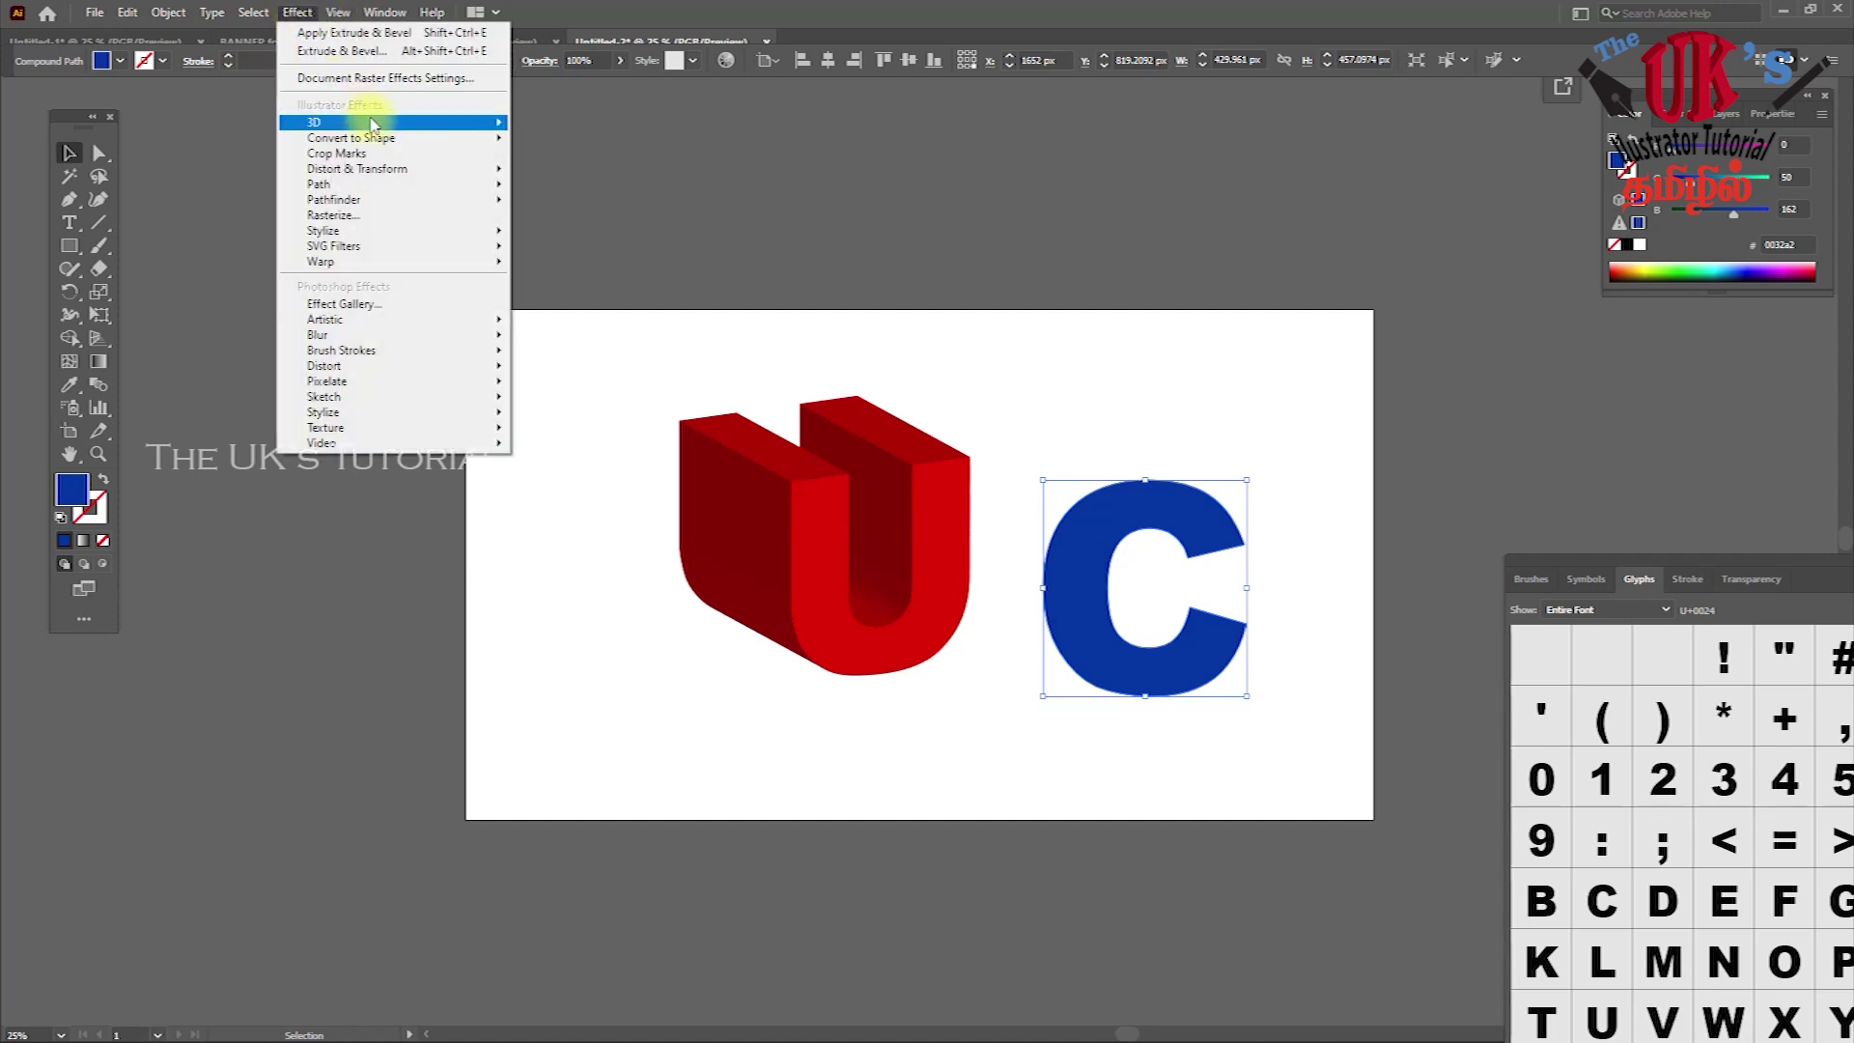
pyautogui.moveTo(333, 121)
pyautogui.click(541, 124)
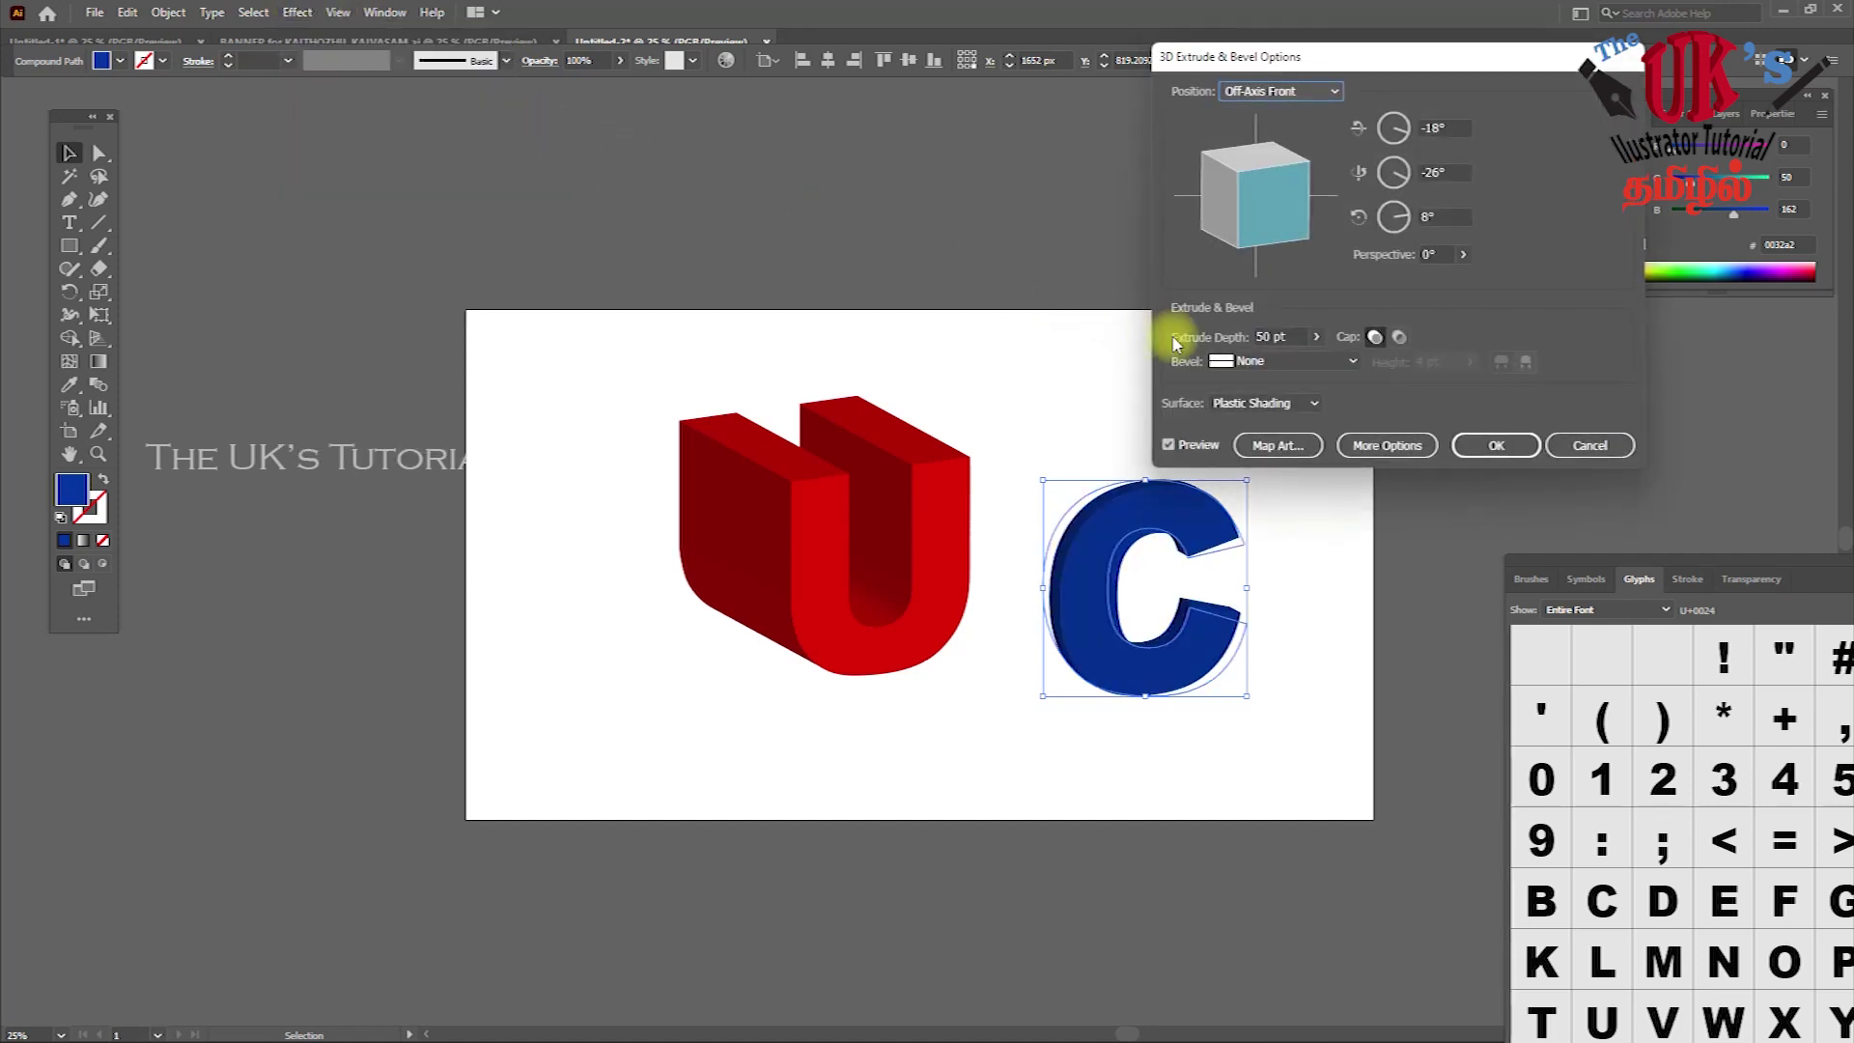
pyautogui.click(1317, 338)
pyautogui.moveTo(1248, 369); pyautogui.dragTo(1278, 369)
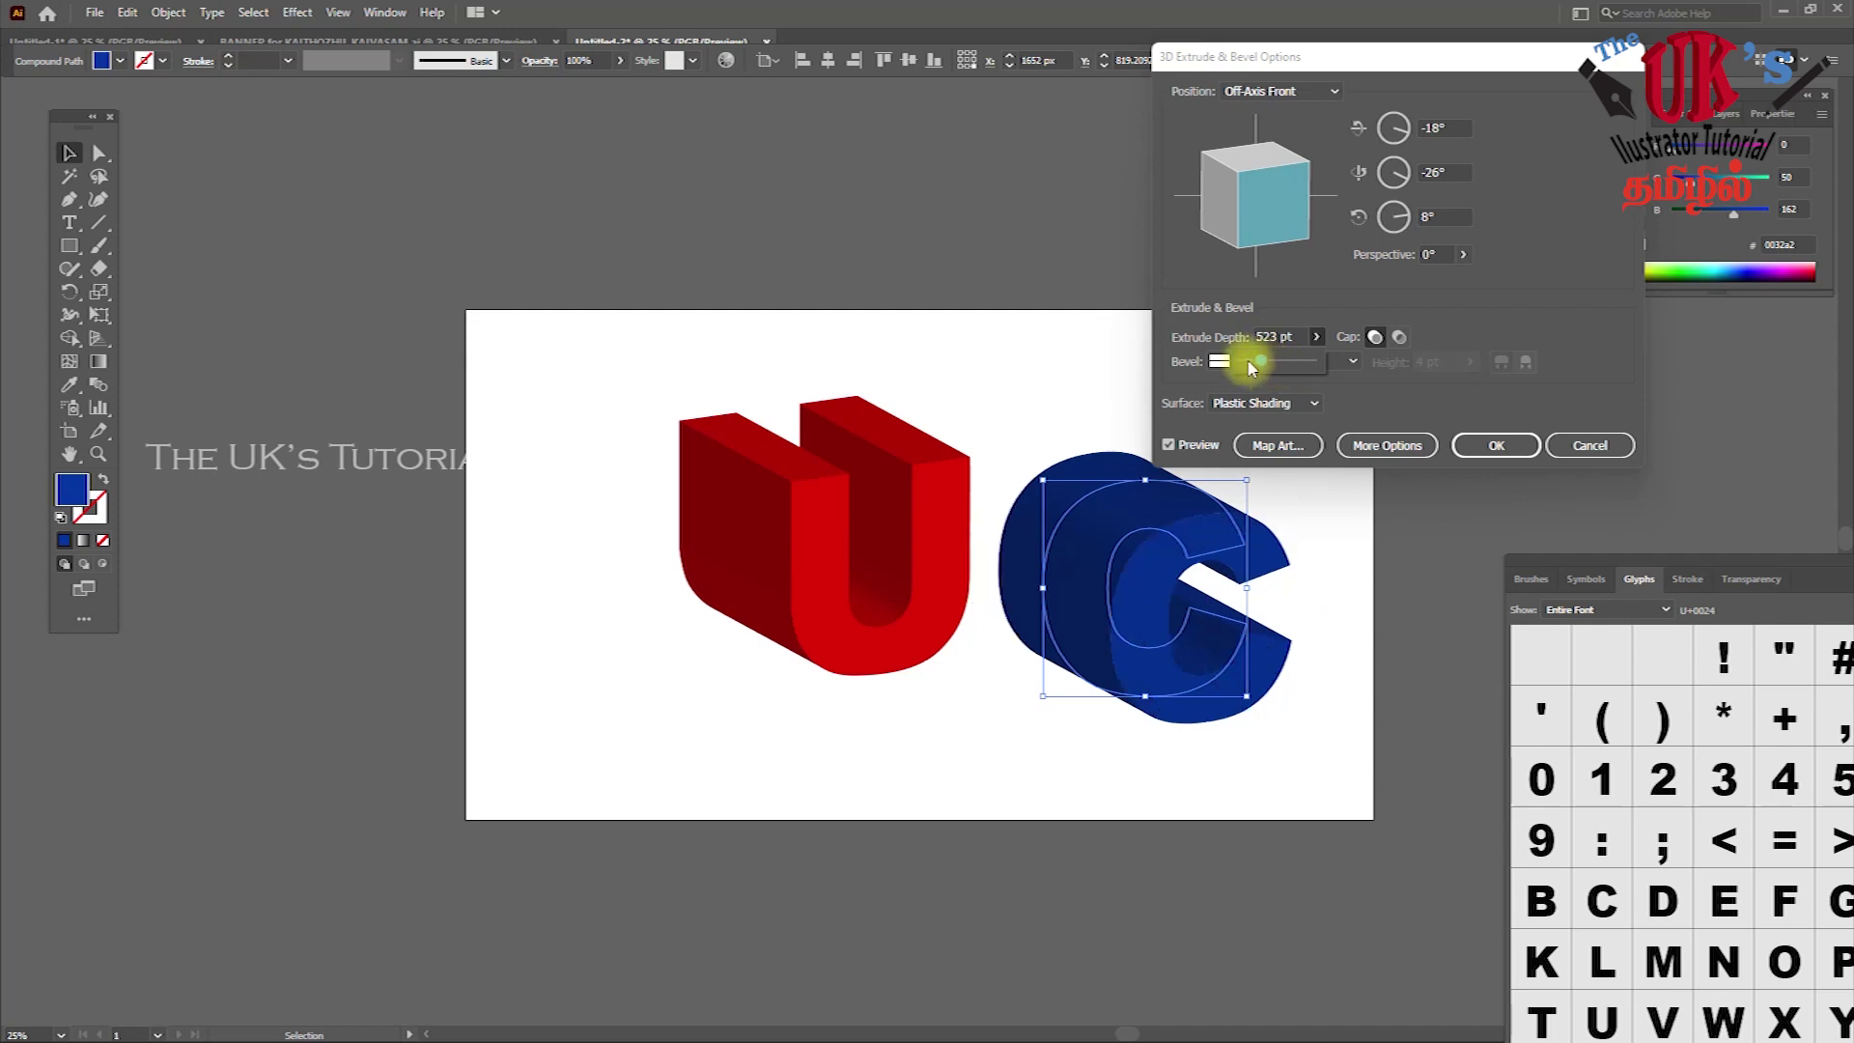
pyautogui.click(1306, 334)
pyautogui.press('Home')
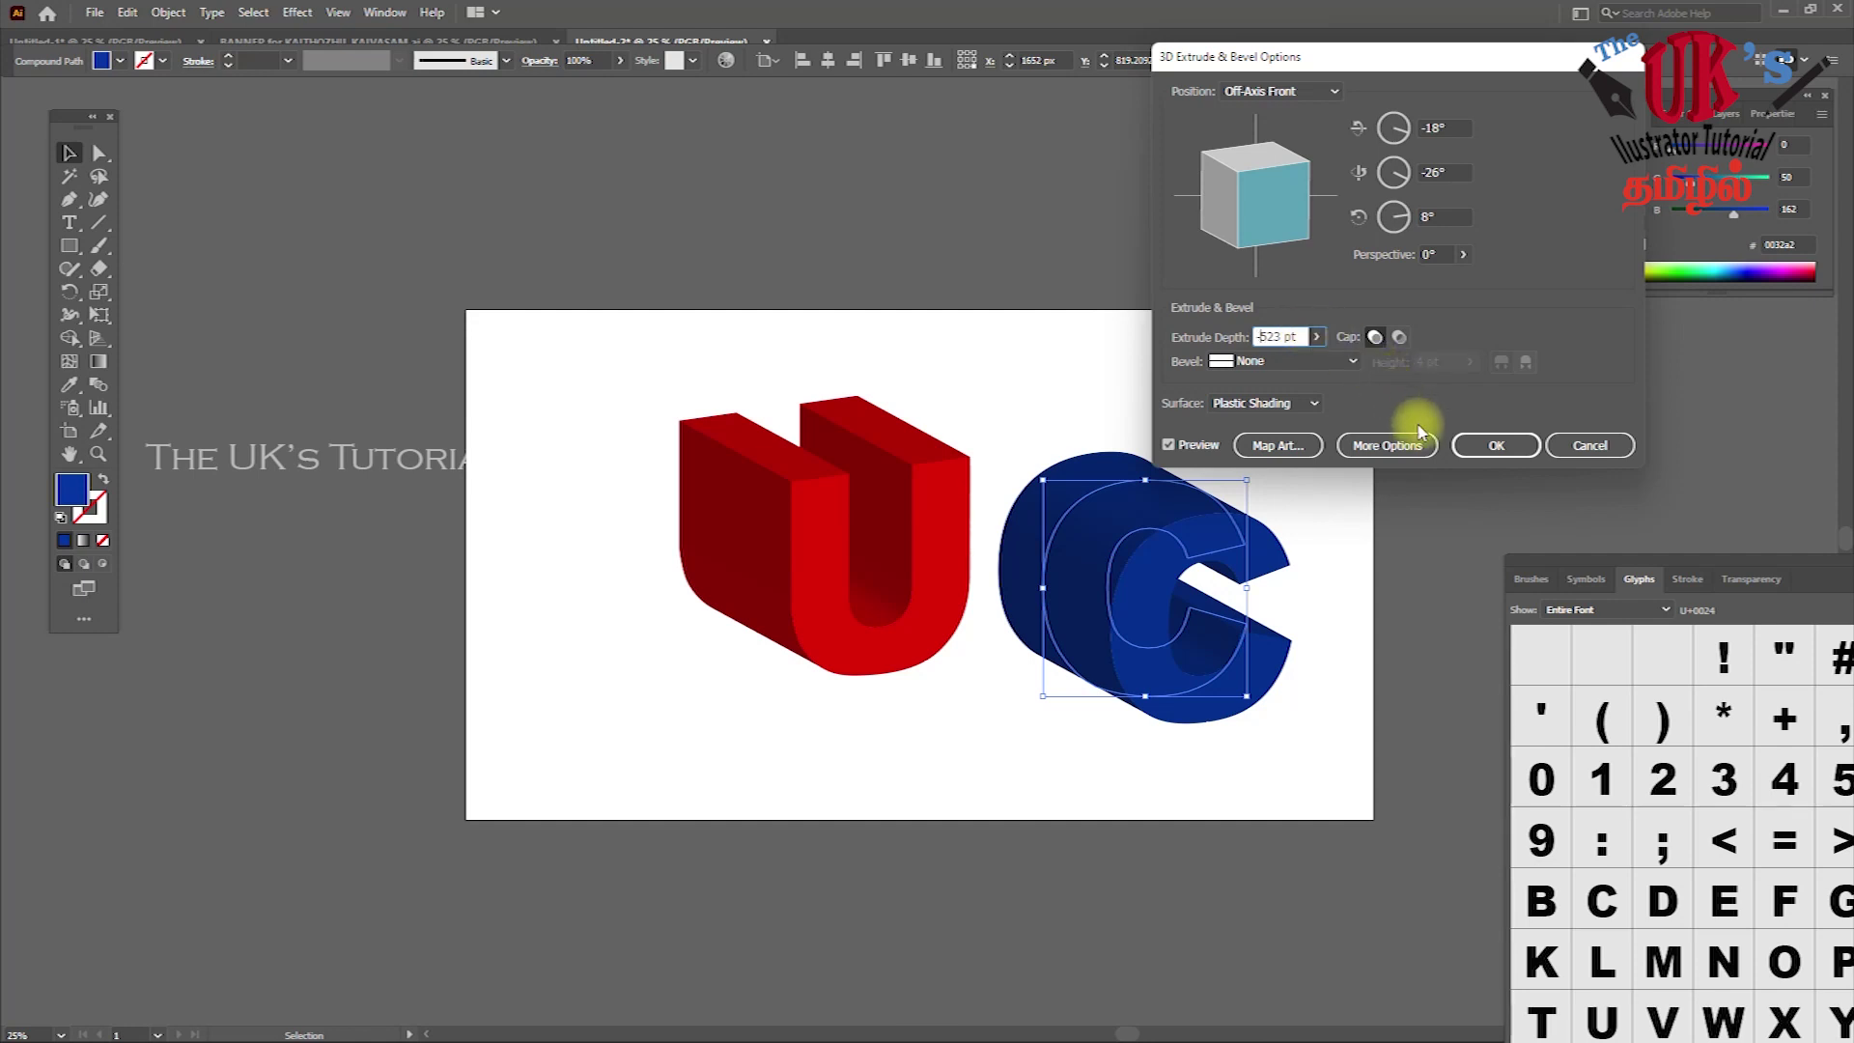
pyautogui.click(1481, 444)
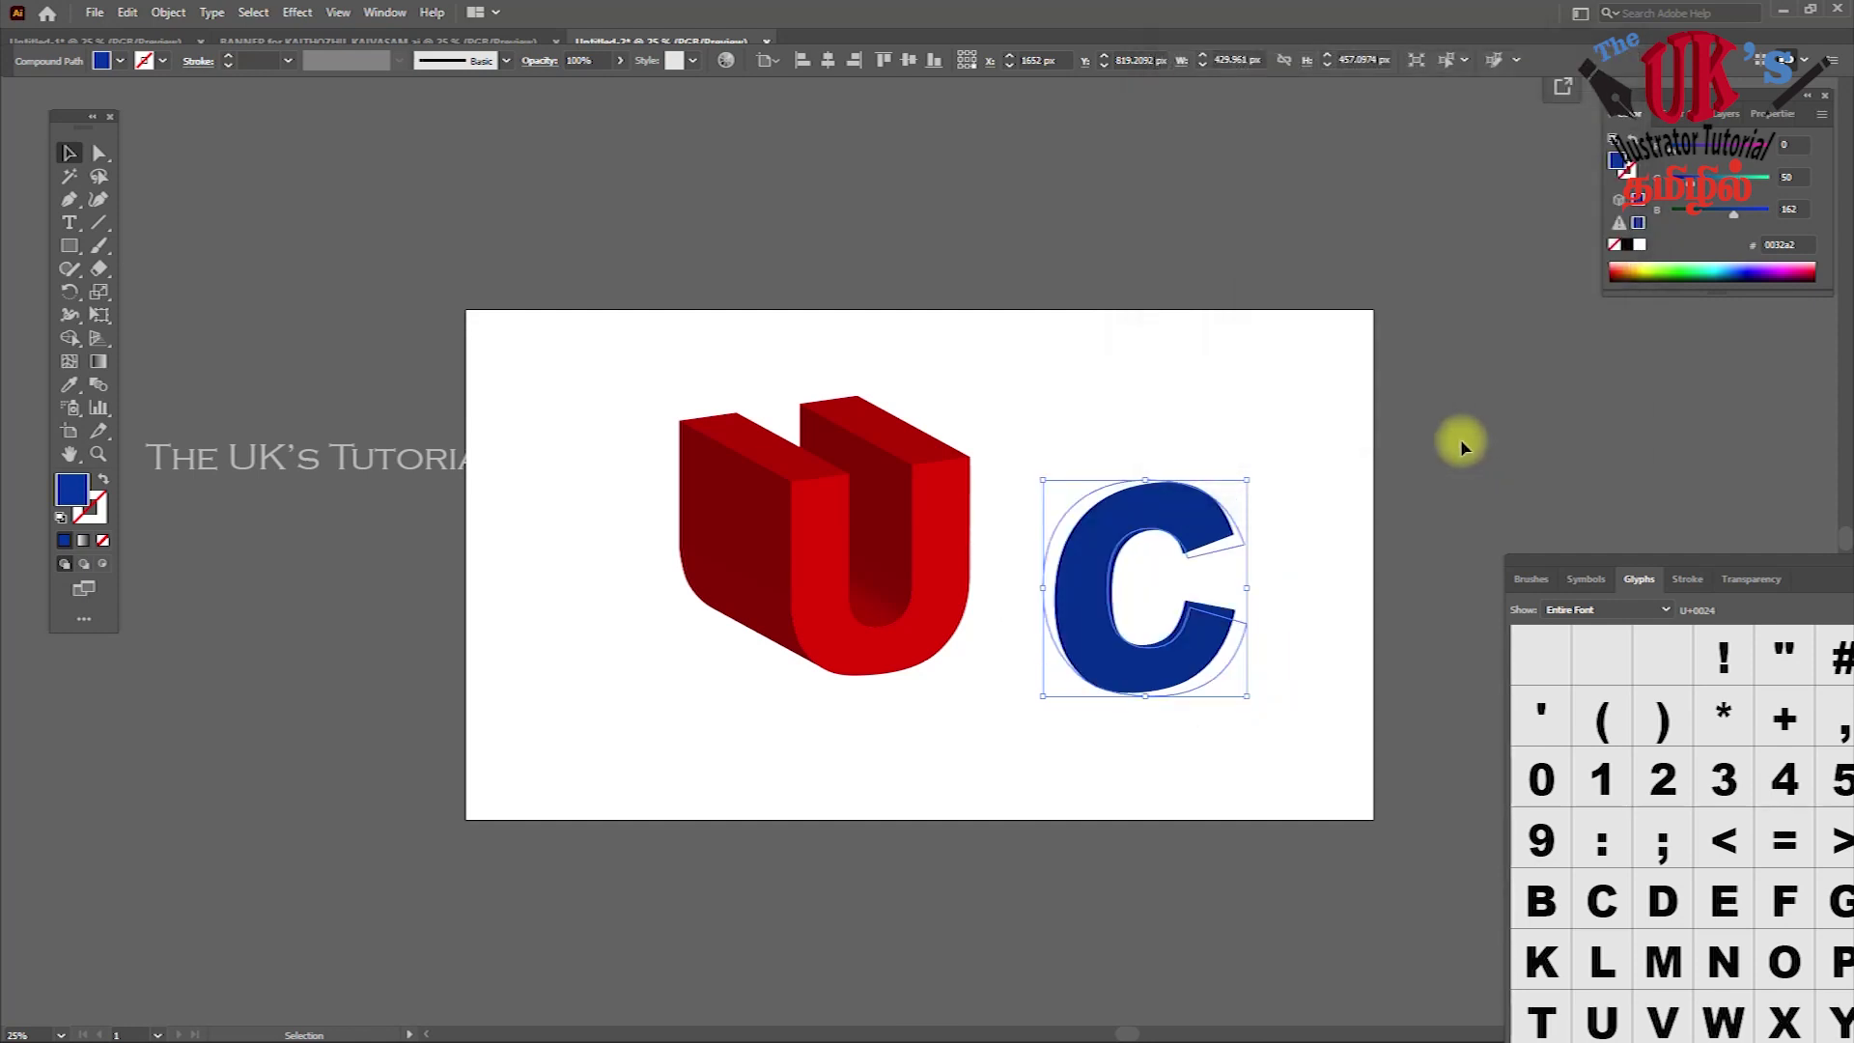
pyautogui.hotkey('ctrl', 'z')
pyautogui.hotkey('ctrl', 'z')
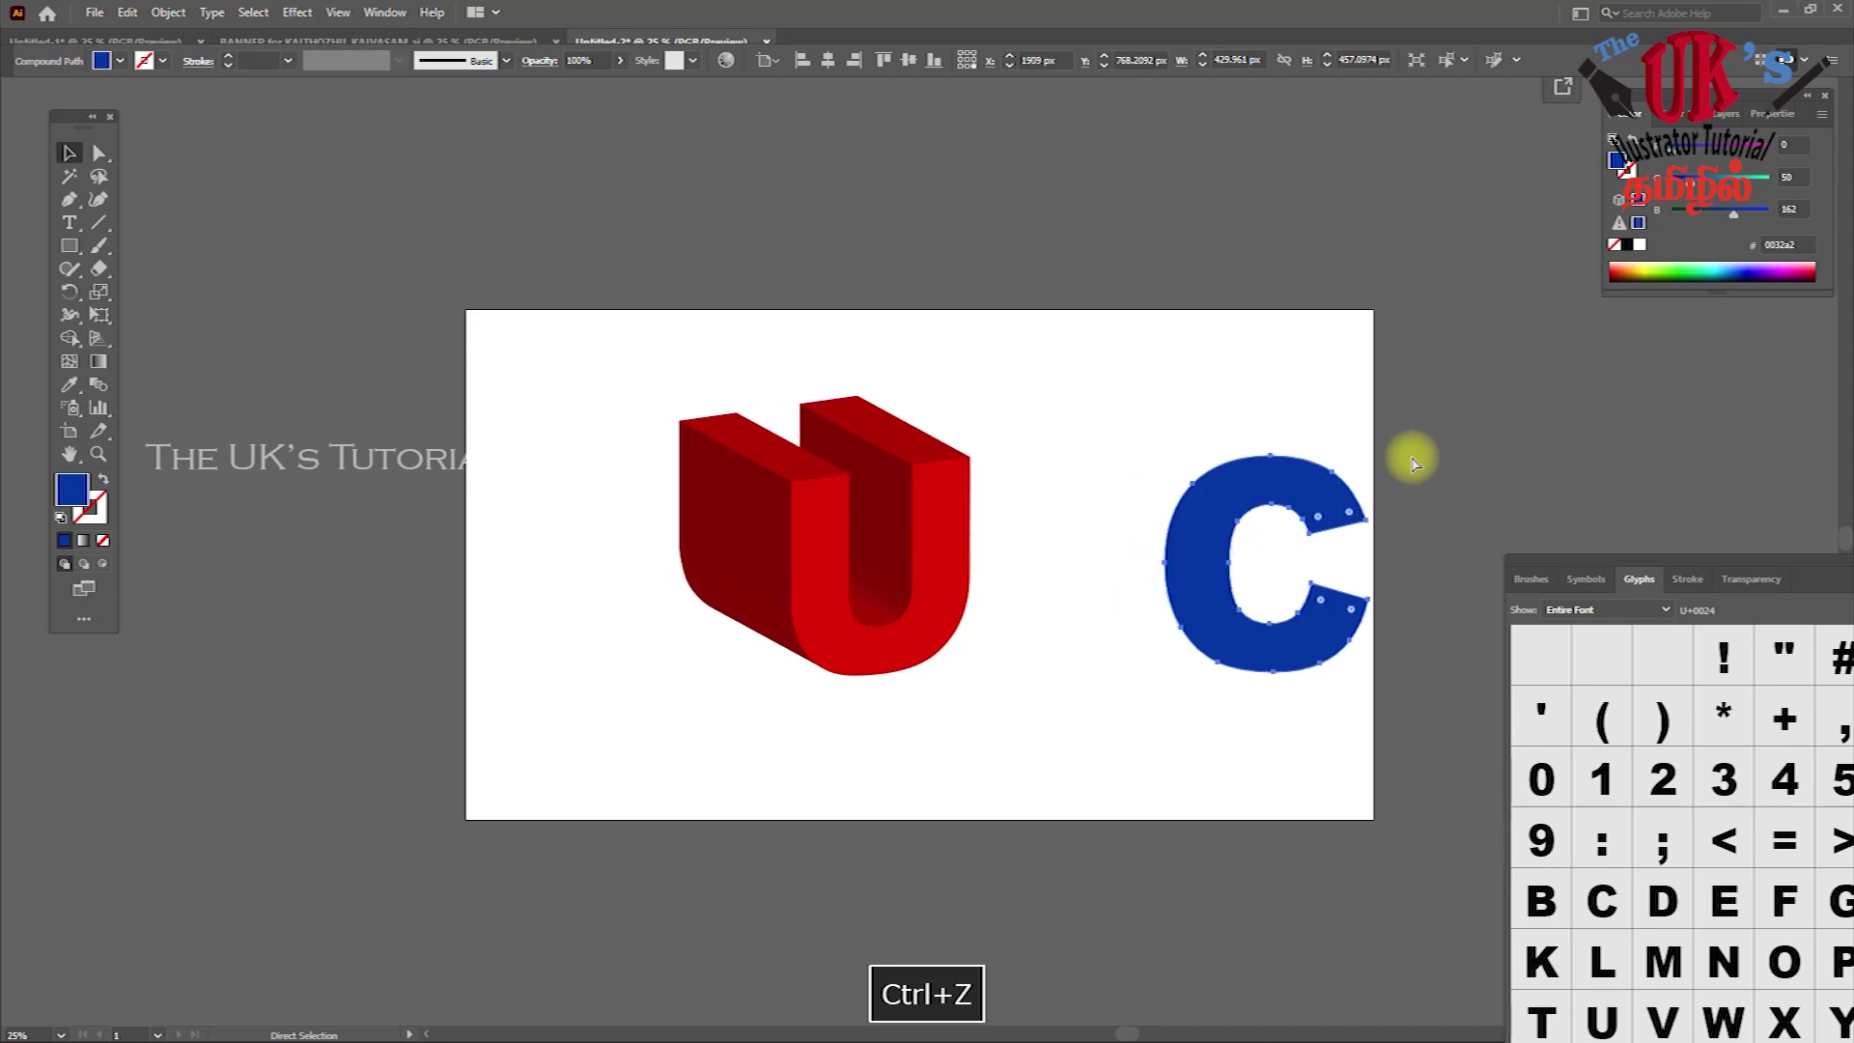
# Slide the blue C down and left until it sits snugly against the red U's right side
pyautogui.click(1068, 406)
pyautogui.moveTo(1197, 484)
pyautogui.mouseDown()
pyautogui.moveTo(1096, 497)
pyautogui.moveTo(1056, 473)
pyautogui.mouseUp()
pyautogui.click(804, 466)
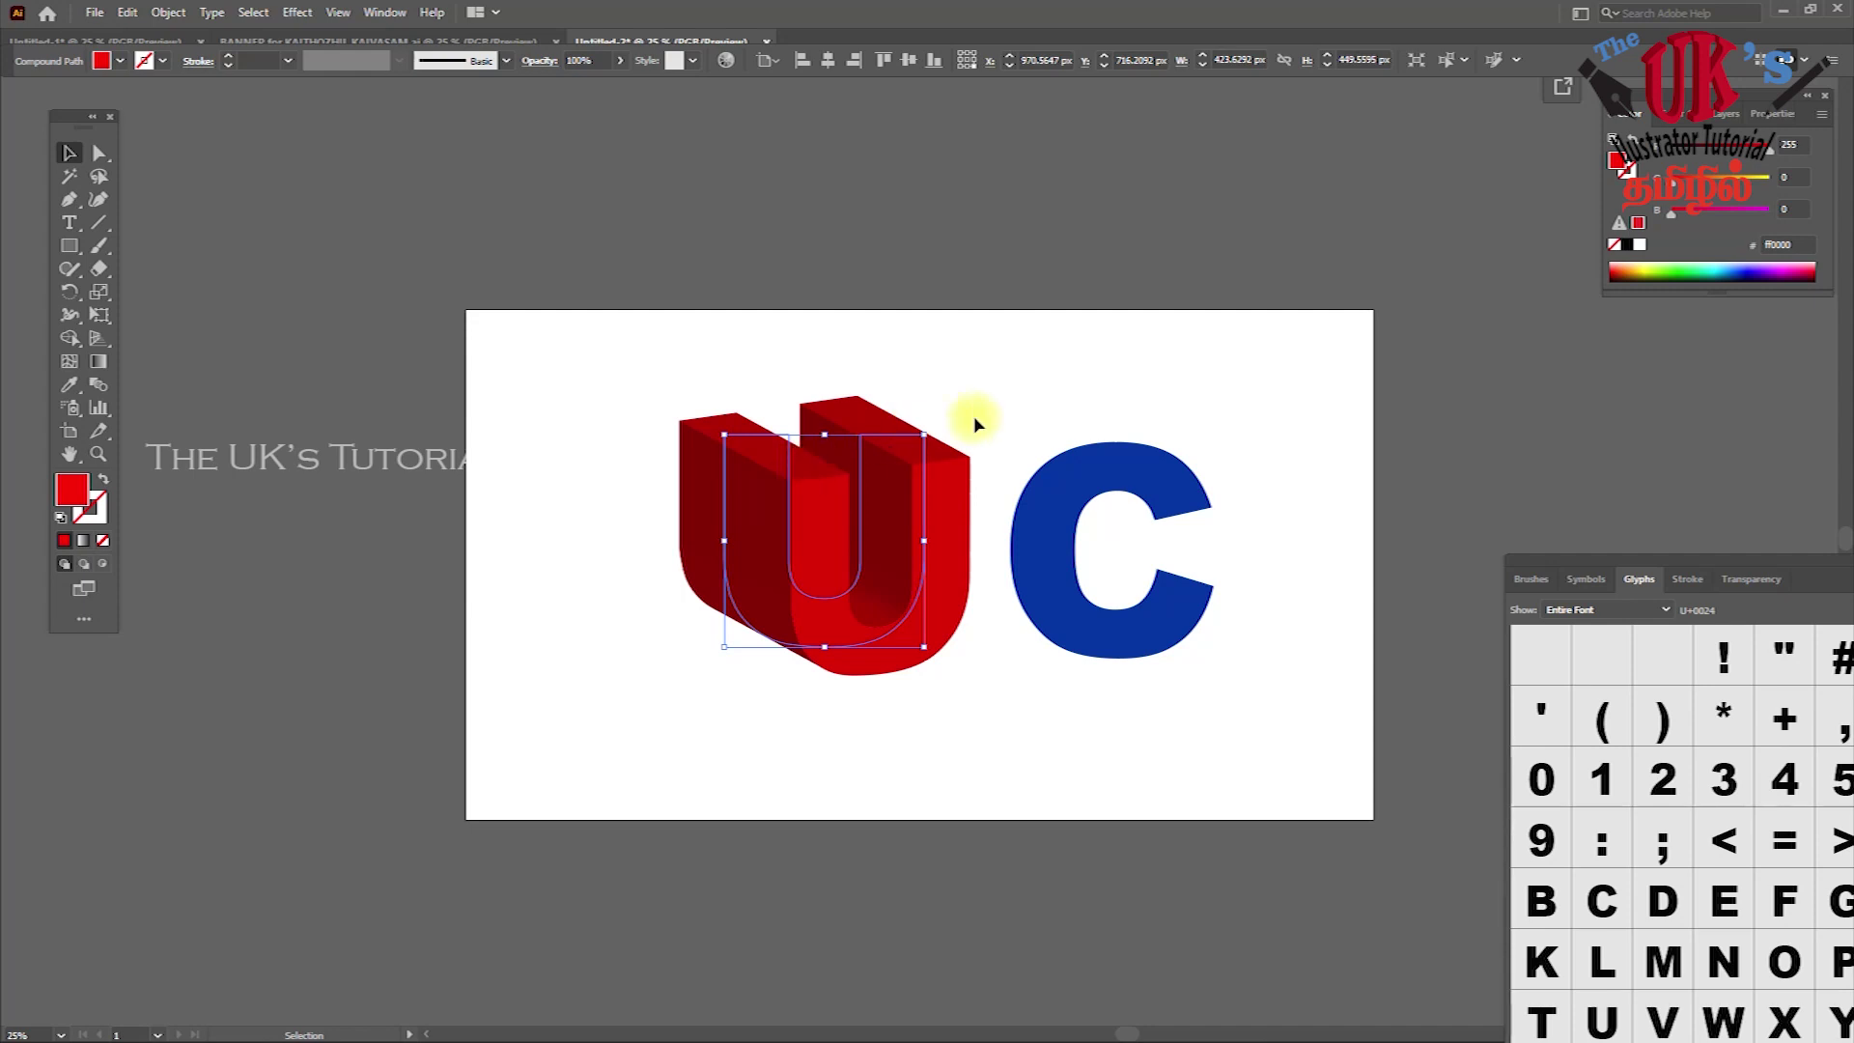
pyautogui.click(1011, 383)
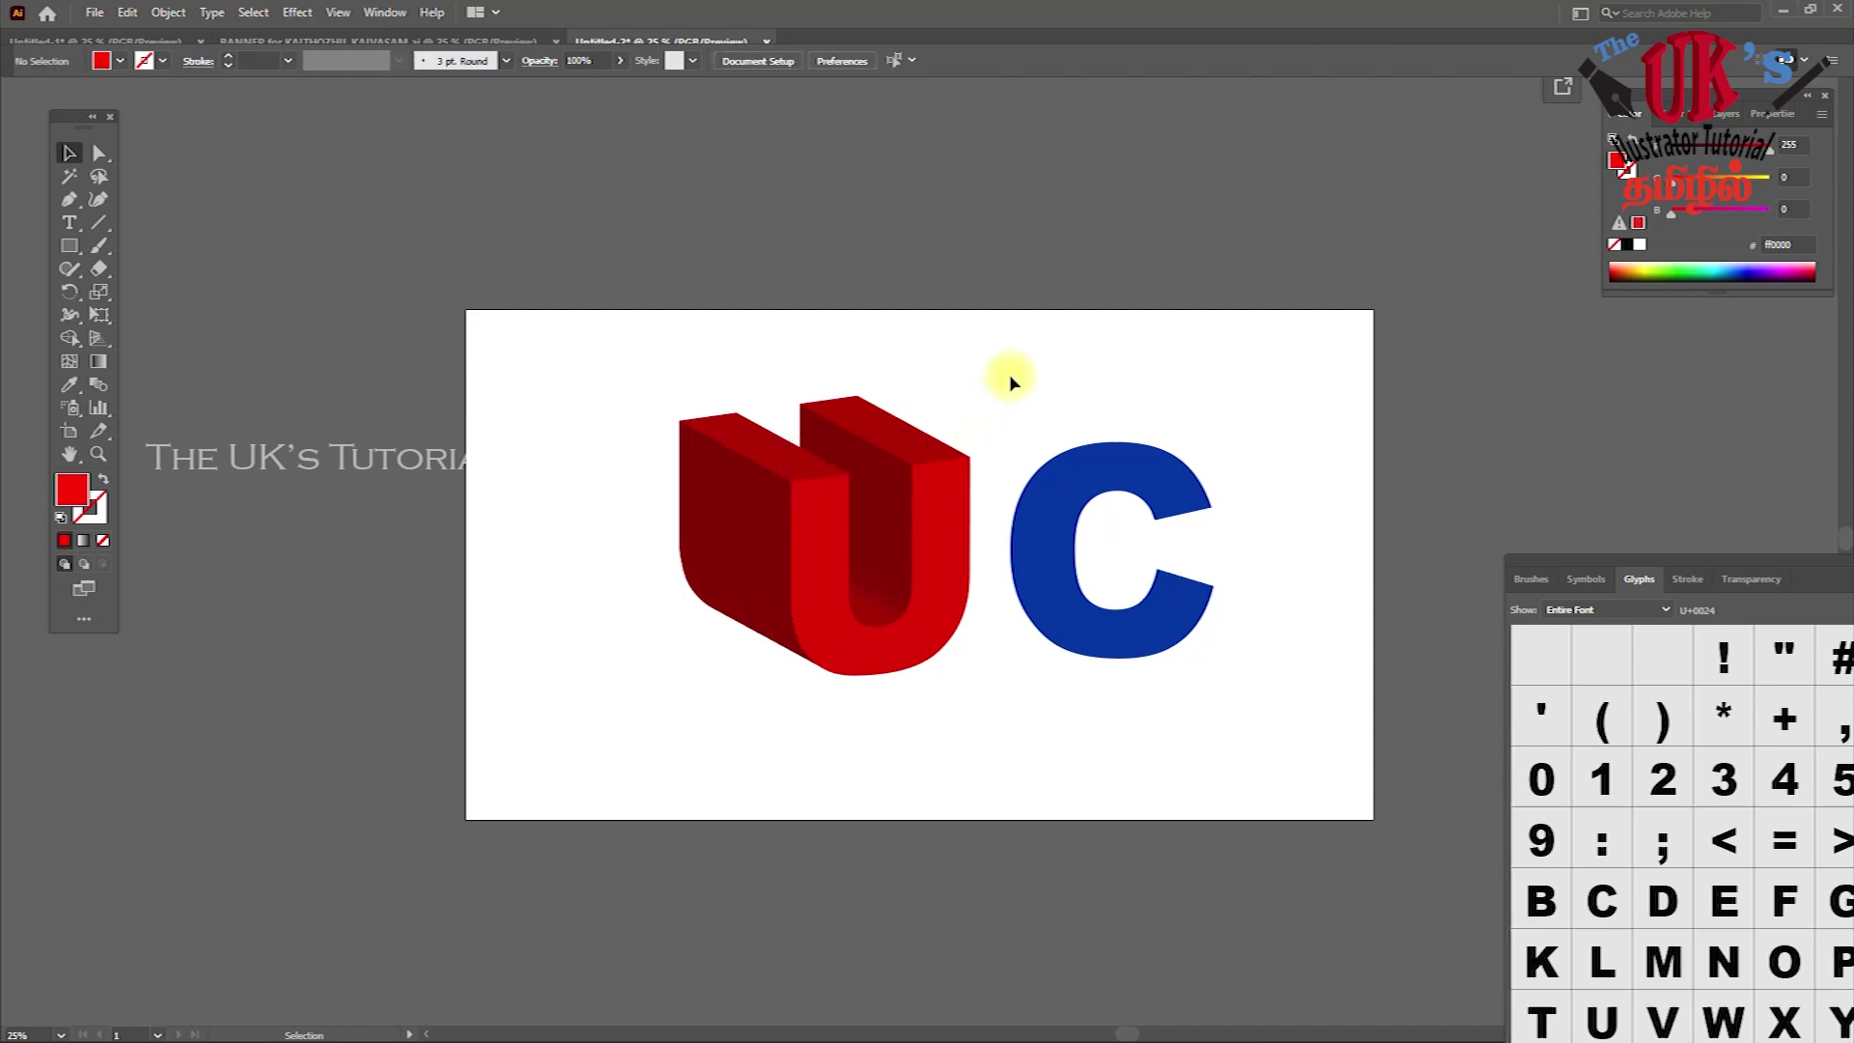
pyautogui.moveTo(1085, 468)
pyautogui.mouseDown()
pyautogui.moveTo(951, 635)
pyautogui.moveTo(994, 630)
pyautogui.moveTo(1052, 568)
pyautogui.mouseUp()
pyautogui.click(1053, 567)
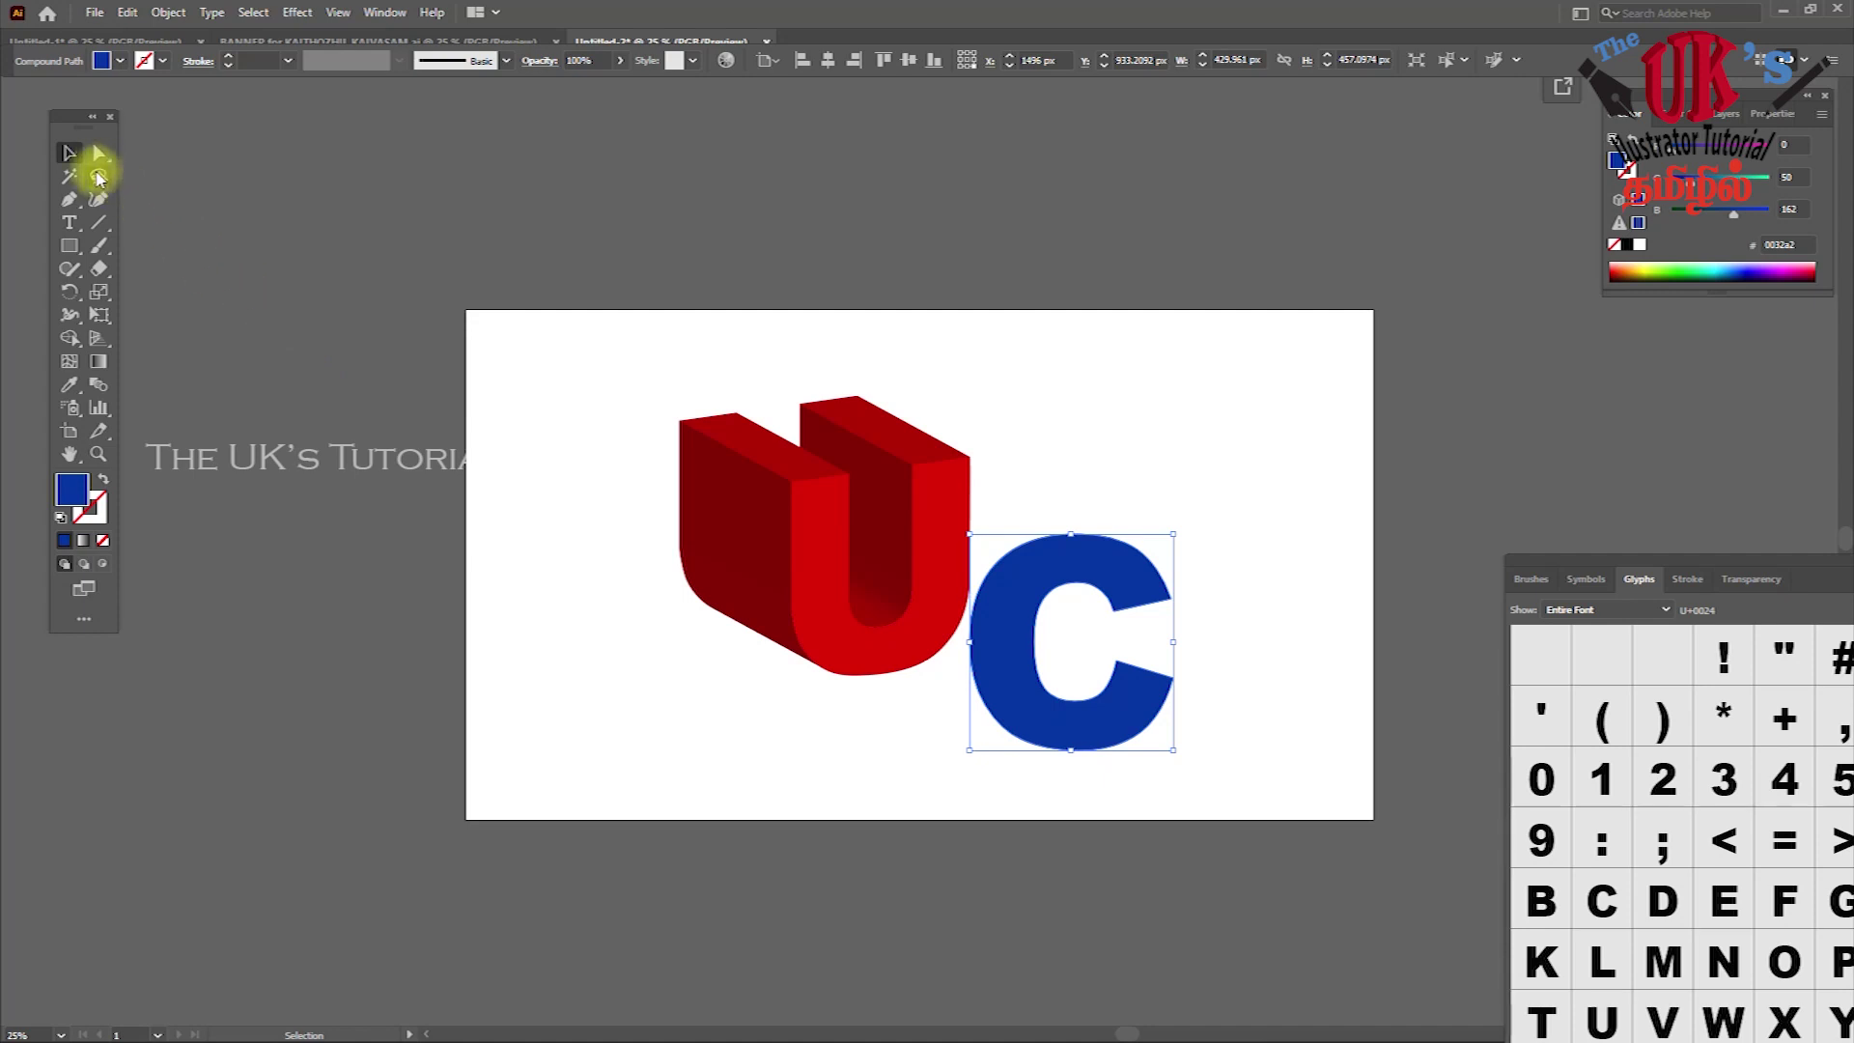
# Scale the blue C down from its corner and reposition the smaller C
pyautogui.click(100, 314)
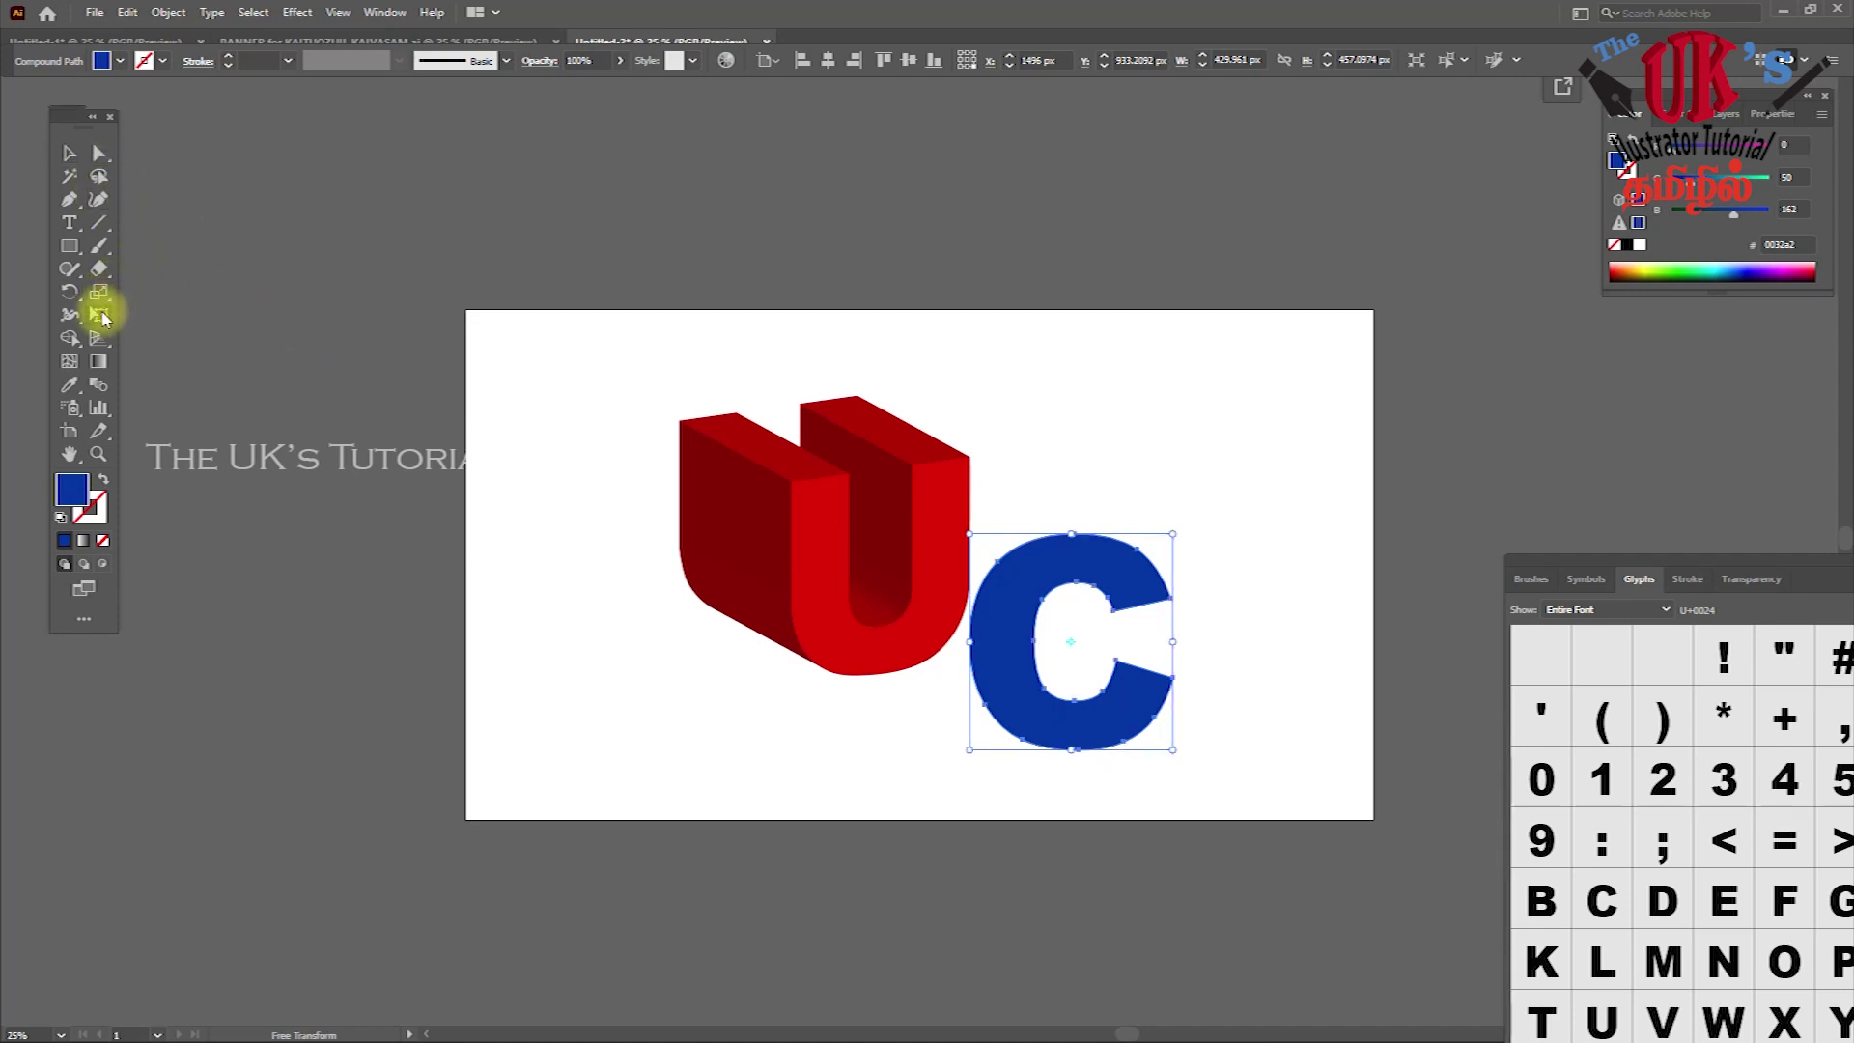
pyautogui.hotkey('ctrl', 'h')
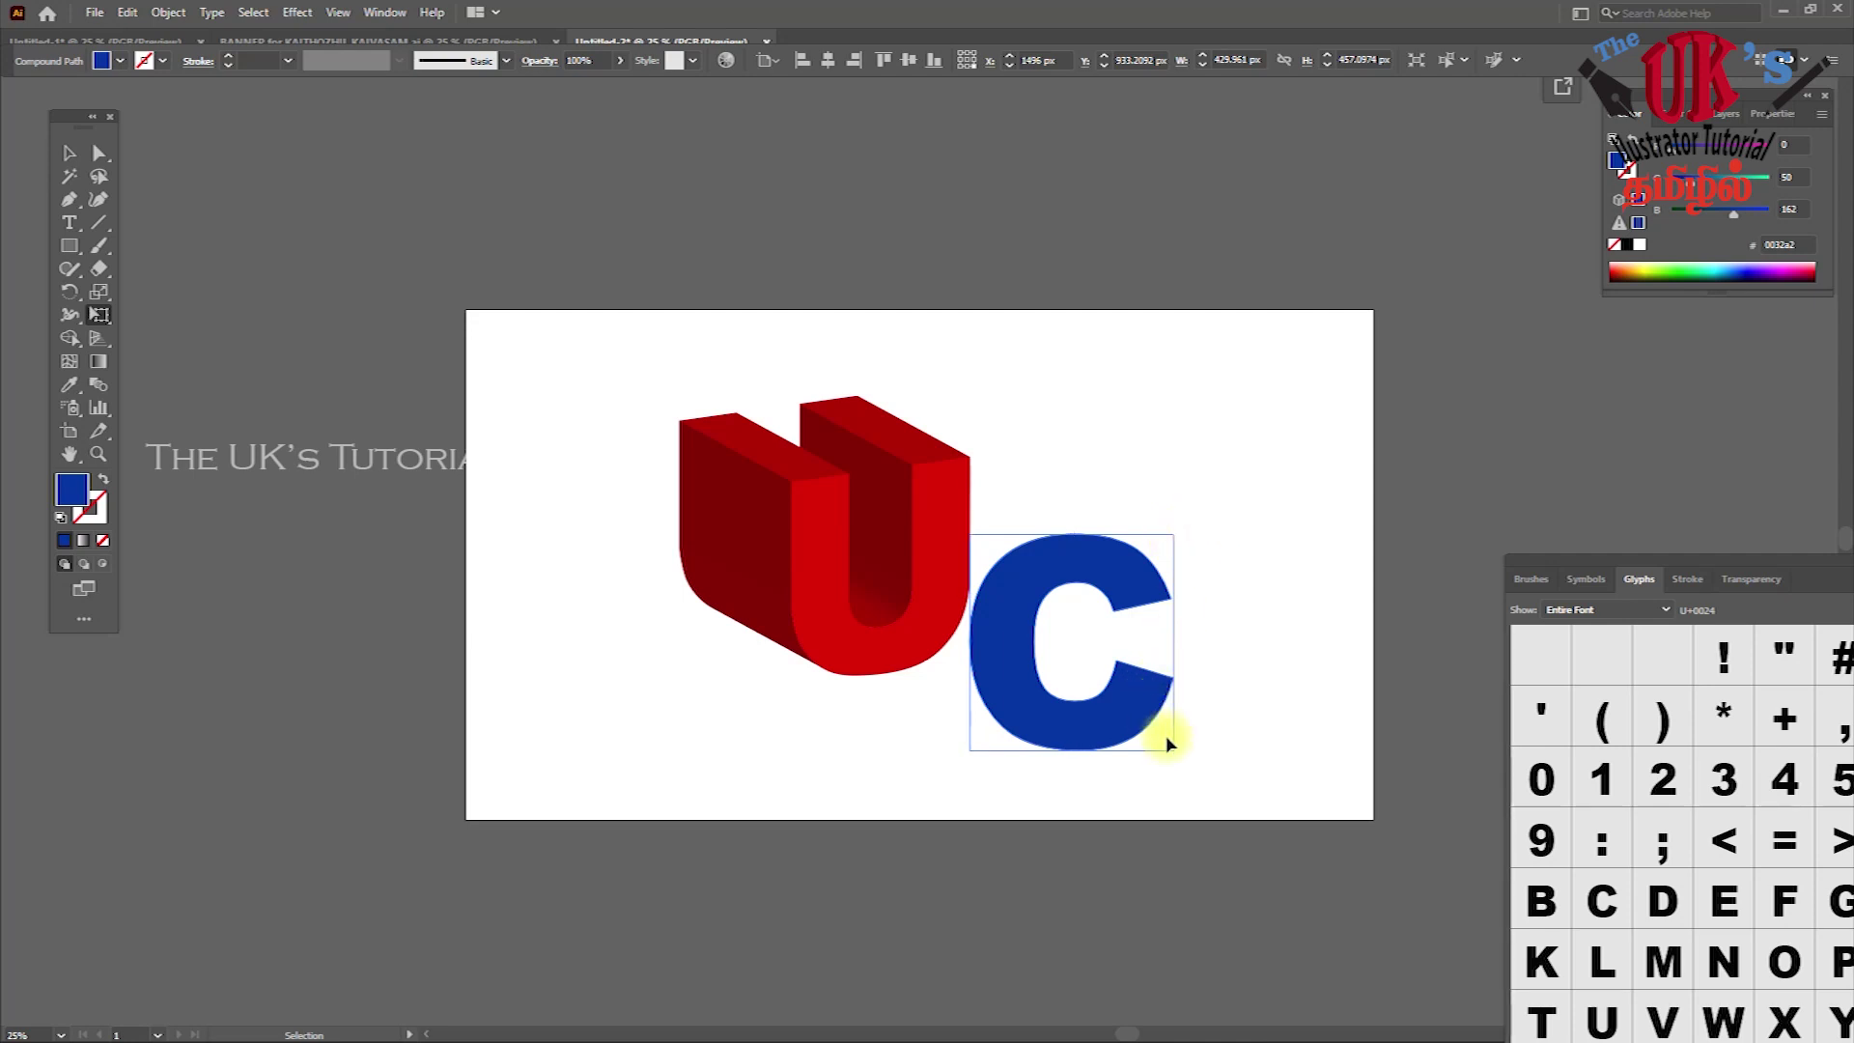
pyautogui.moveTo(1170, 746)
pyautogui.mouseDown()
pyautogui.moveTo(1033, 702)
pyautogui.moveTo(1136, 709)
pyautogui.mouseUp()
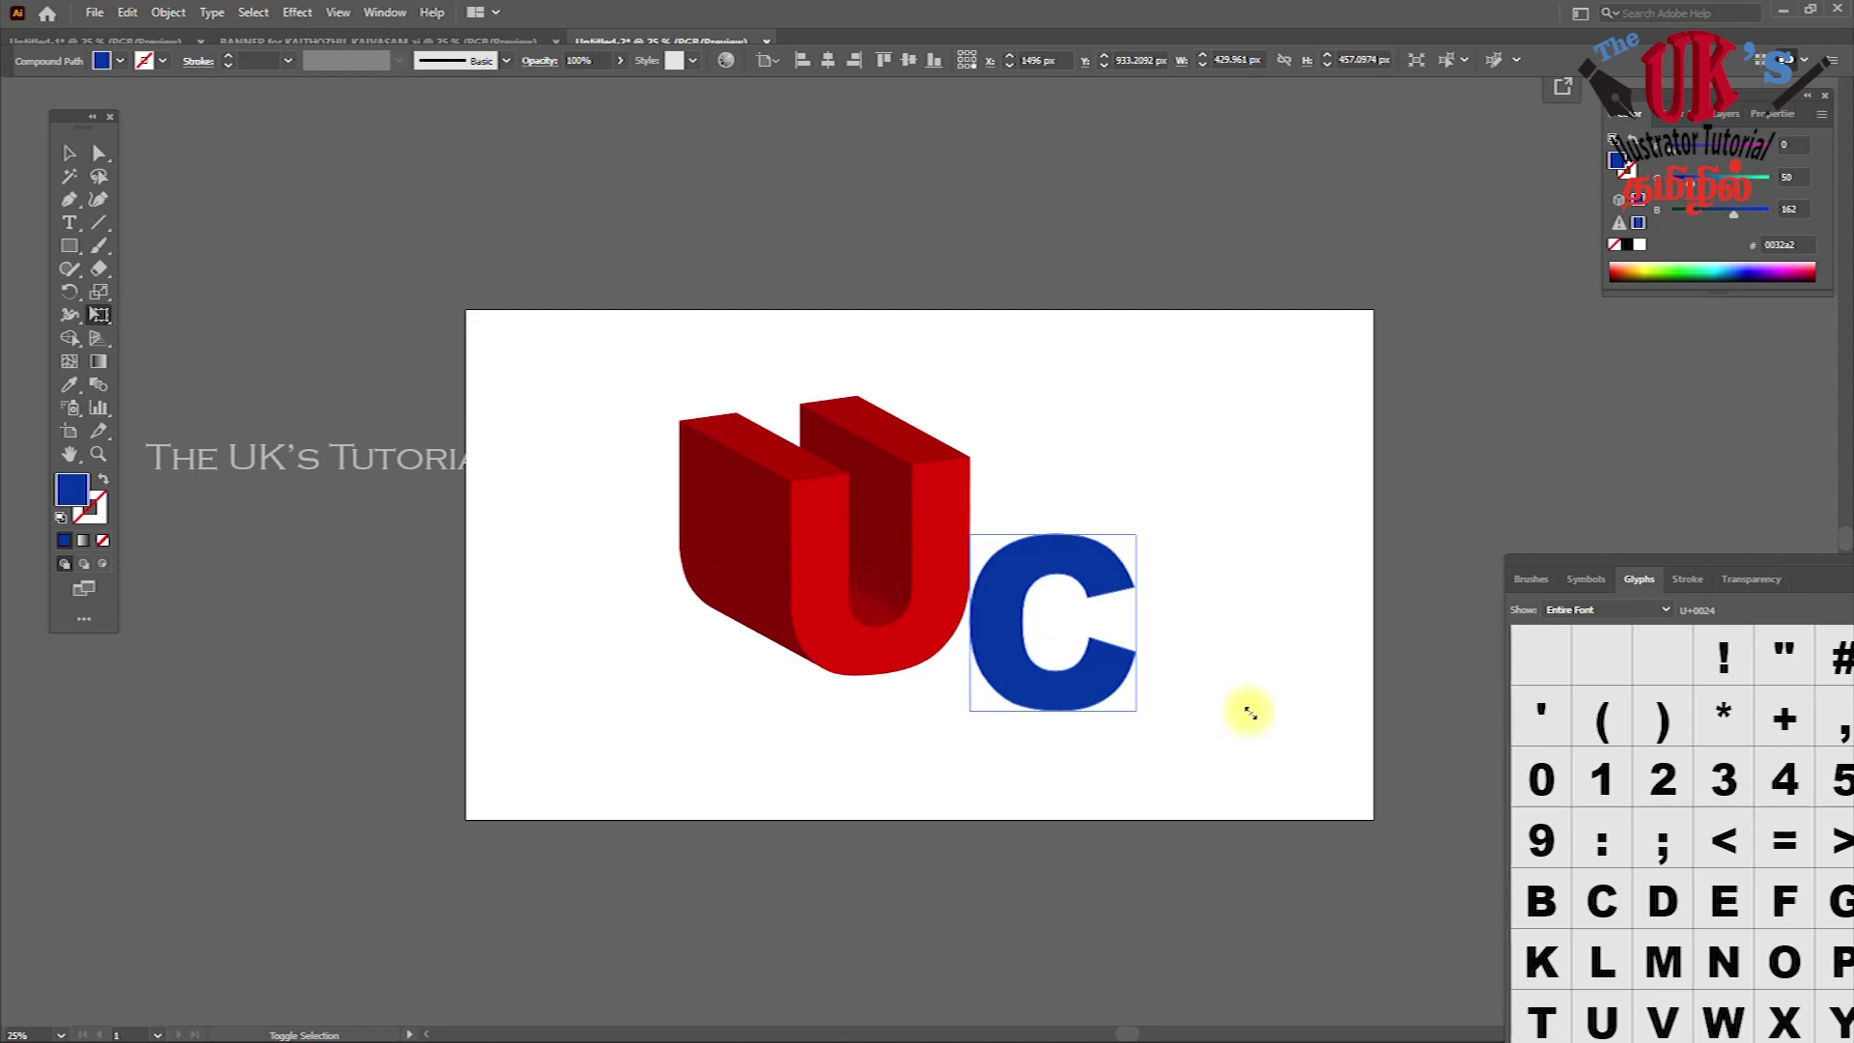
pyautogui.moveTo(1108, 679)
pyautogui.mouseDown()
pyautogui.moveTo(1159, 665)
pyautogui.moveTo(1142, 677)
pyautogui.moveTo(1086, 631)
pyautogui.mouseUp()
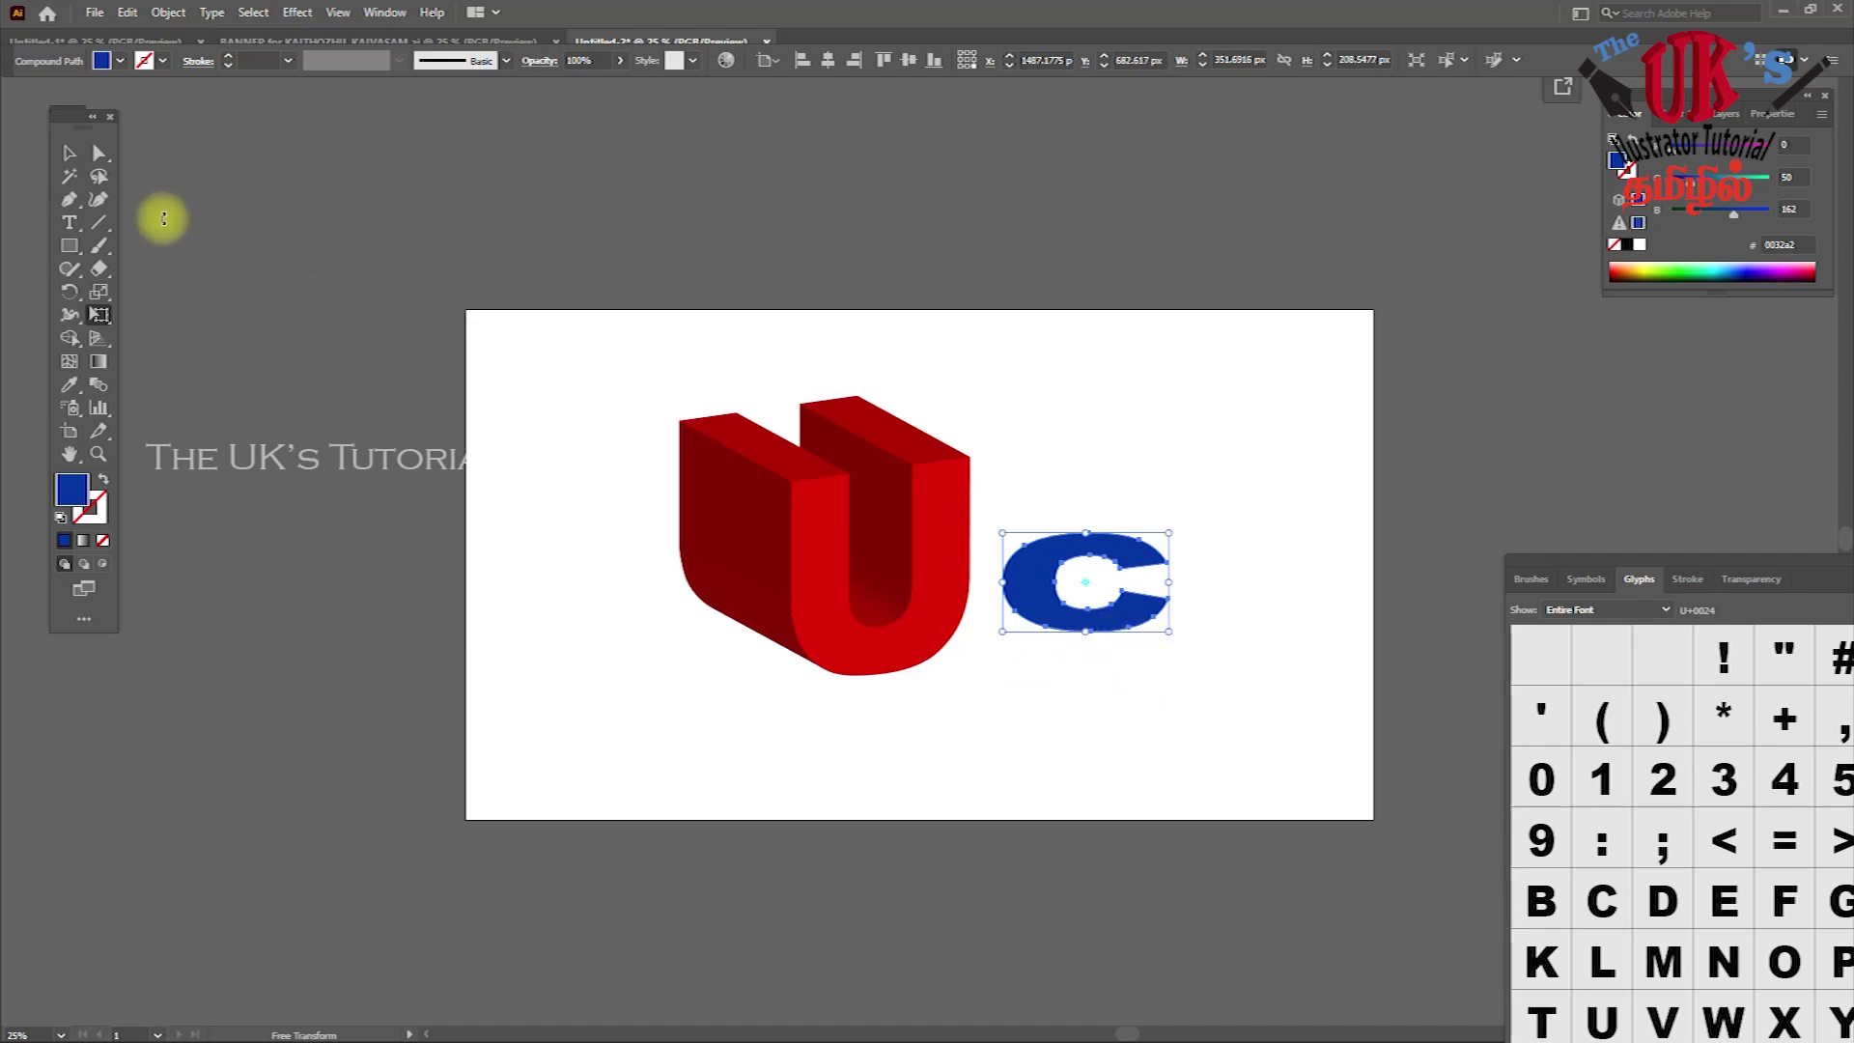
# Shear the C into a slanted shape and move it to the U's lower left
pyautogui.moveTo(99, 295); pyautogui.dragTo(186, 314)
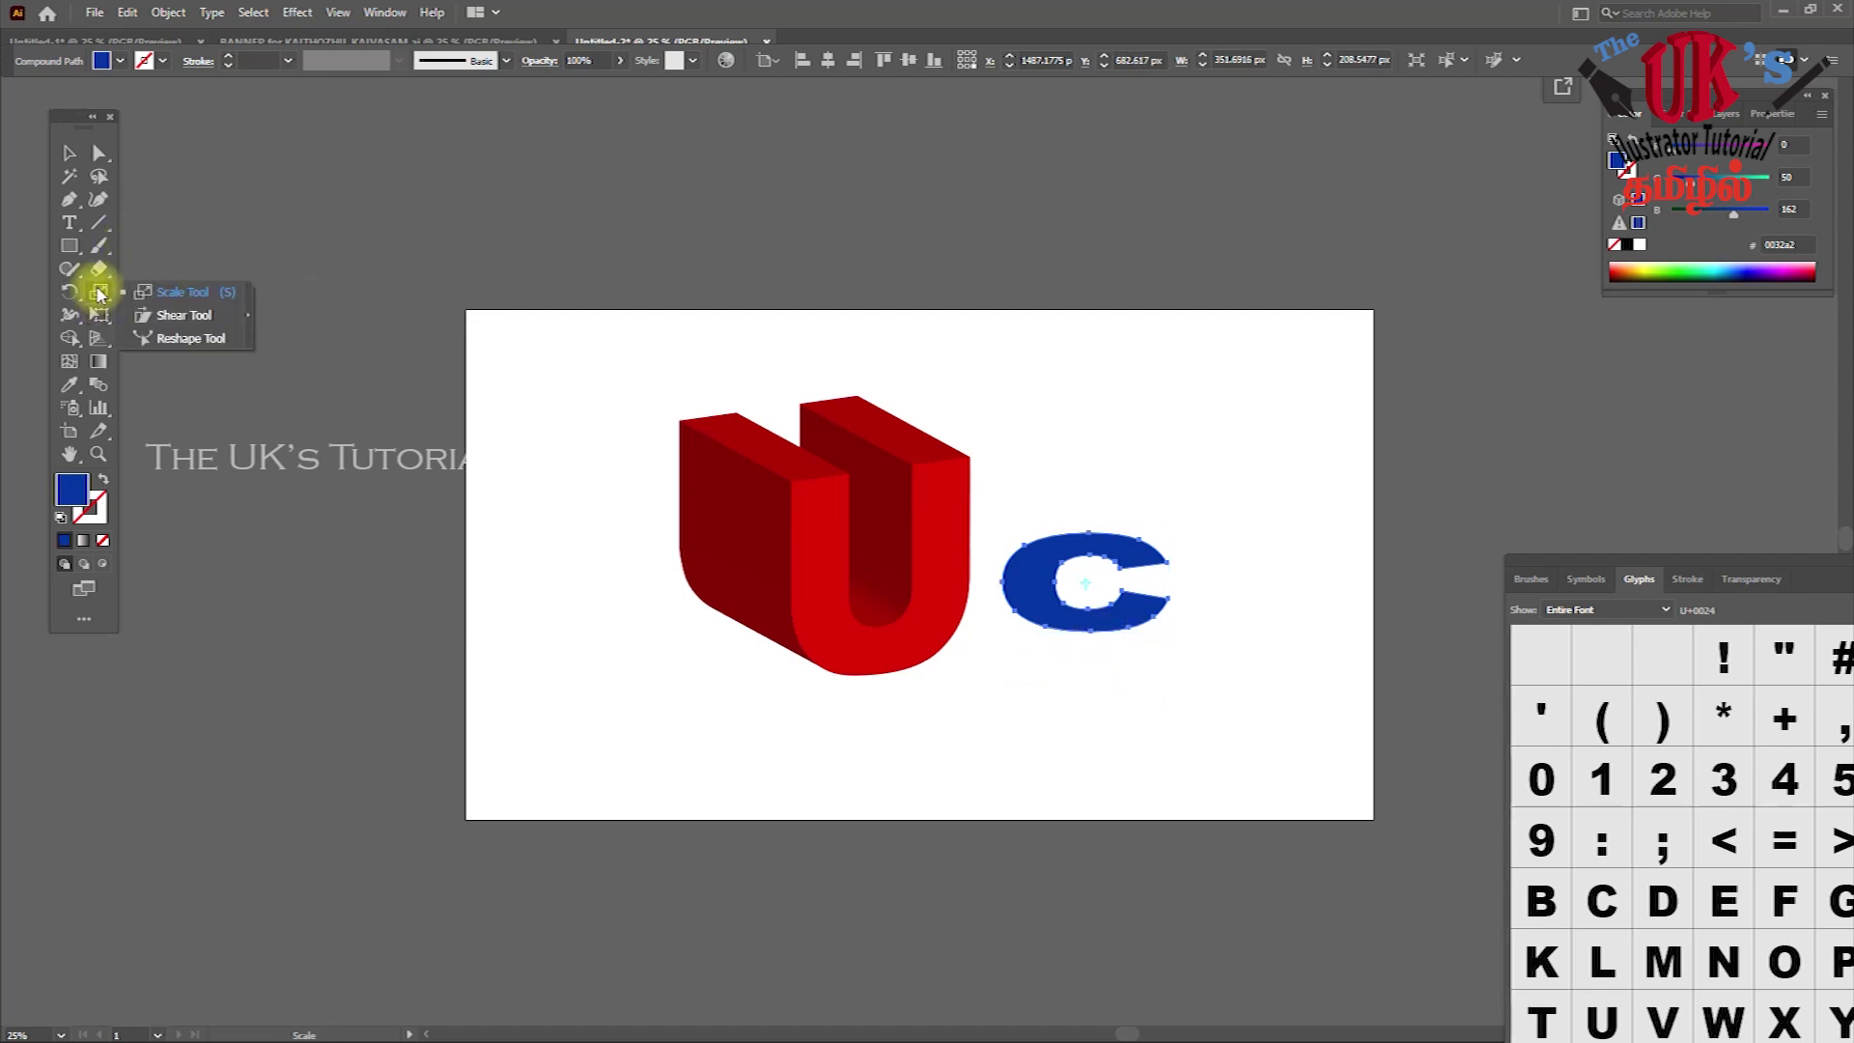
pyautogui.moveTo(1084, 530); pyautogui.dragTo(1157, 544)
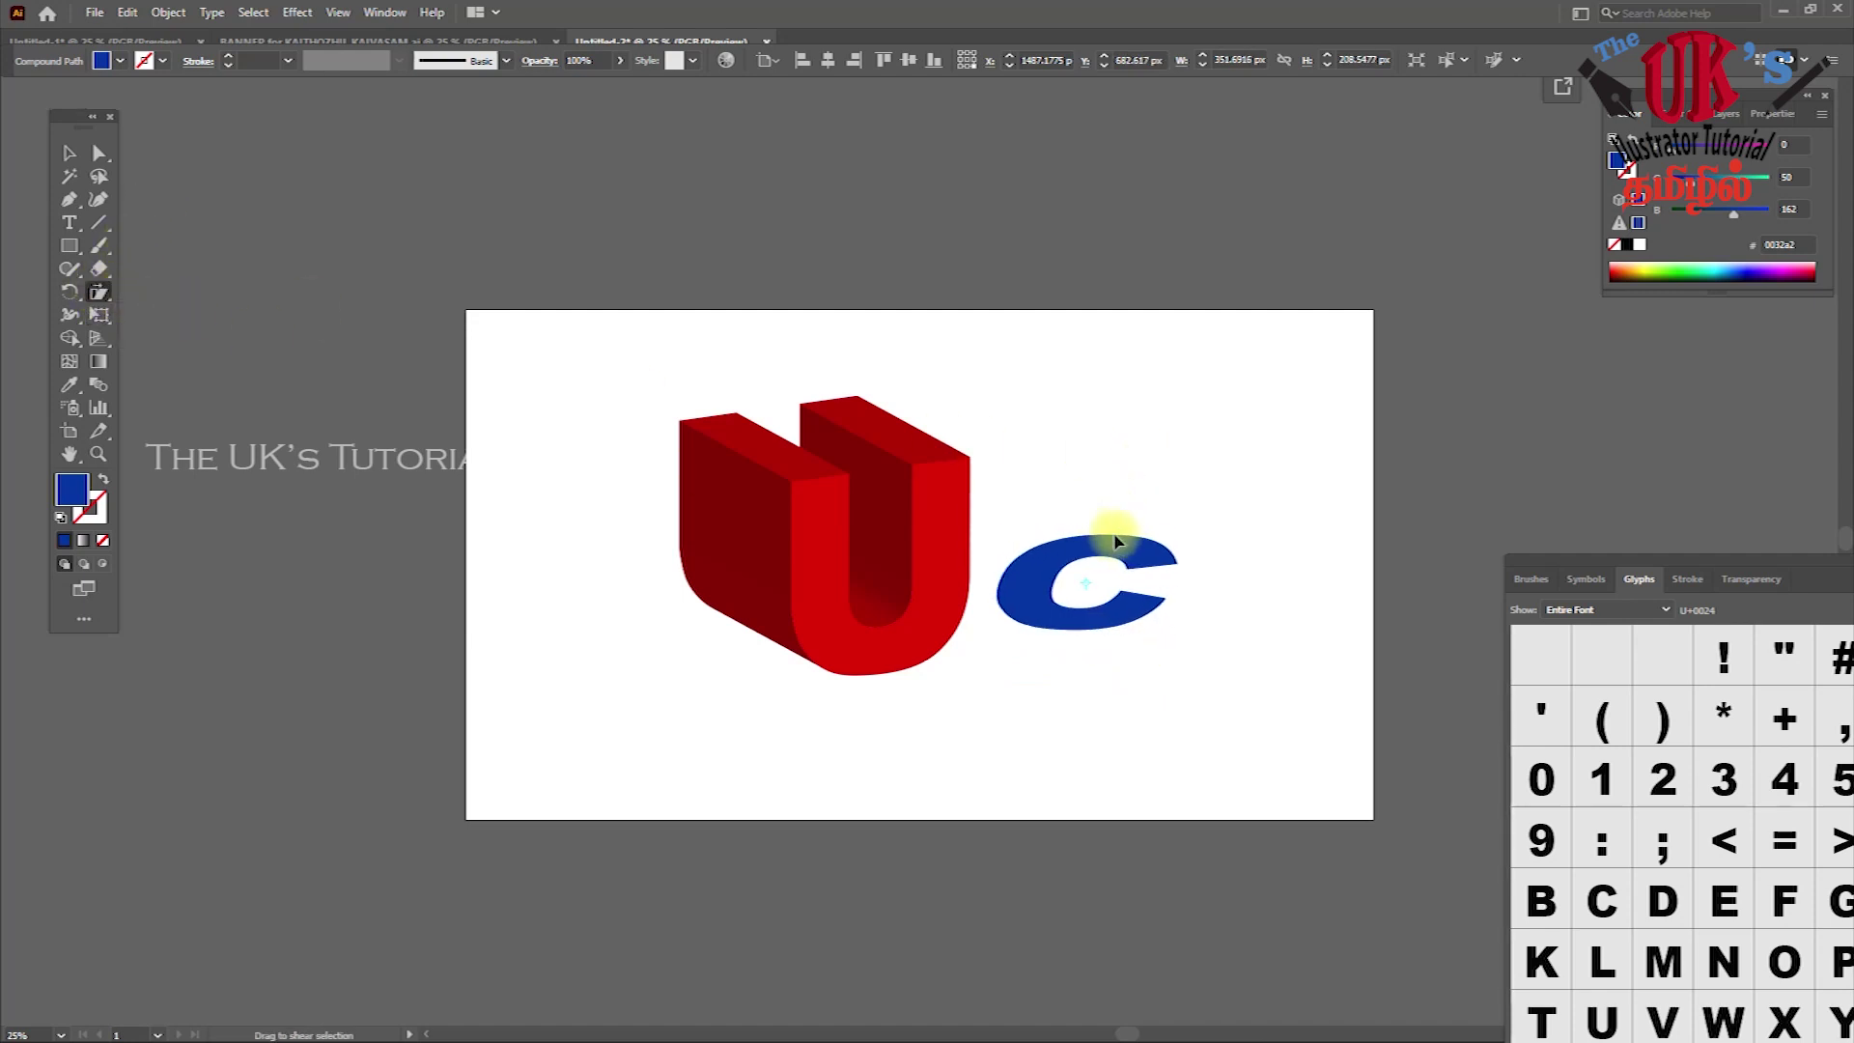
pyautogui.click(68, 152)
pyautogui.moveTo(1059, 564)
pyautogui.mouseDown()
pyautogui.moveTo(652, 629)
pyautogui.moveTo(691, 635)
pyautogui.mouseUp()
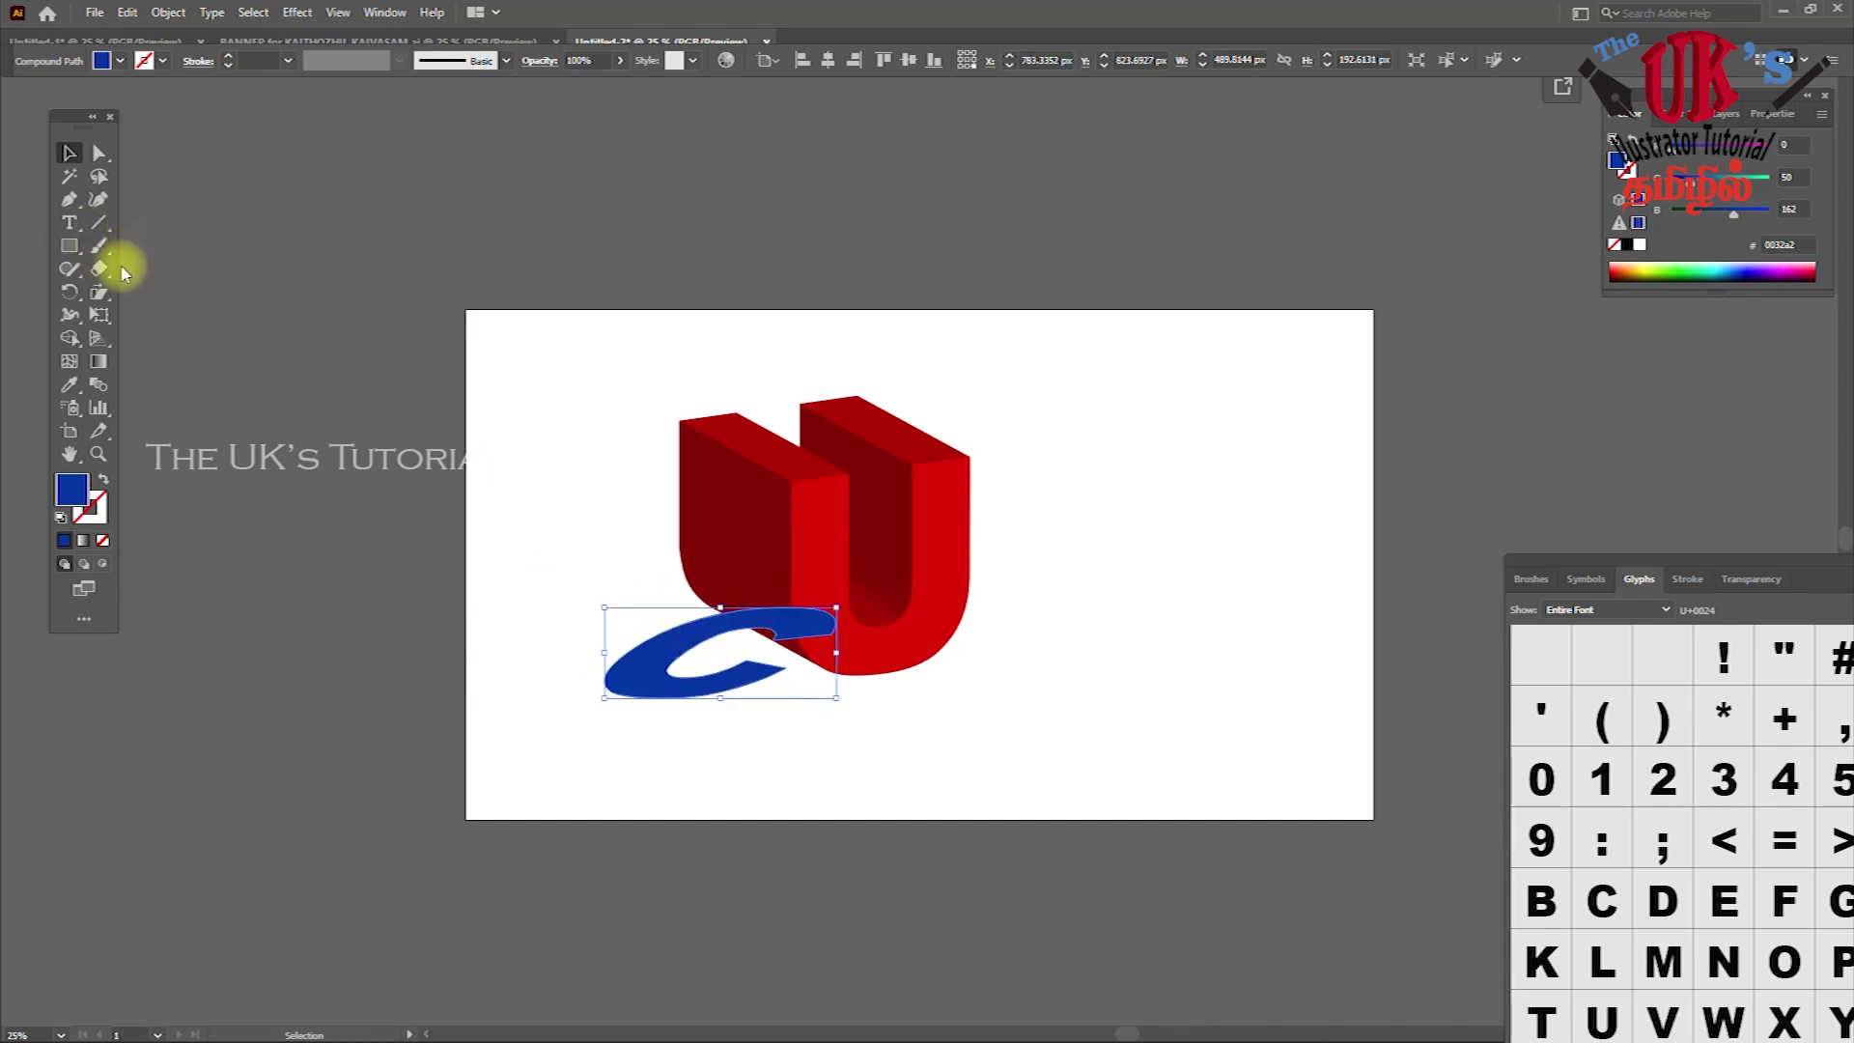
# Shear the C again to flatten it into a stretched shadow shape
pyautogui.click(99, 295)
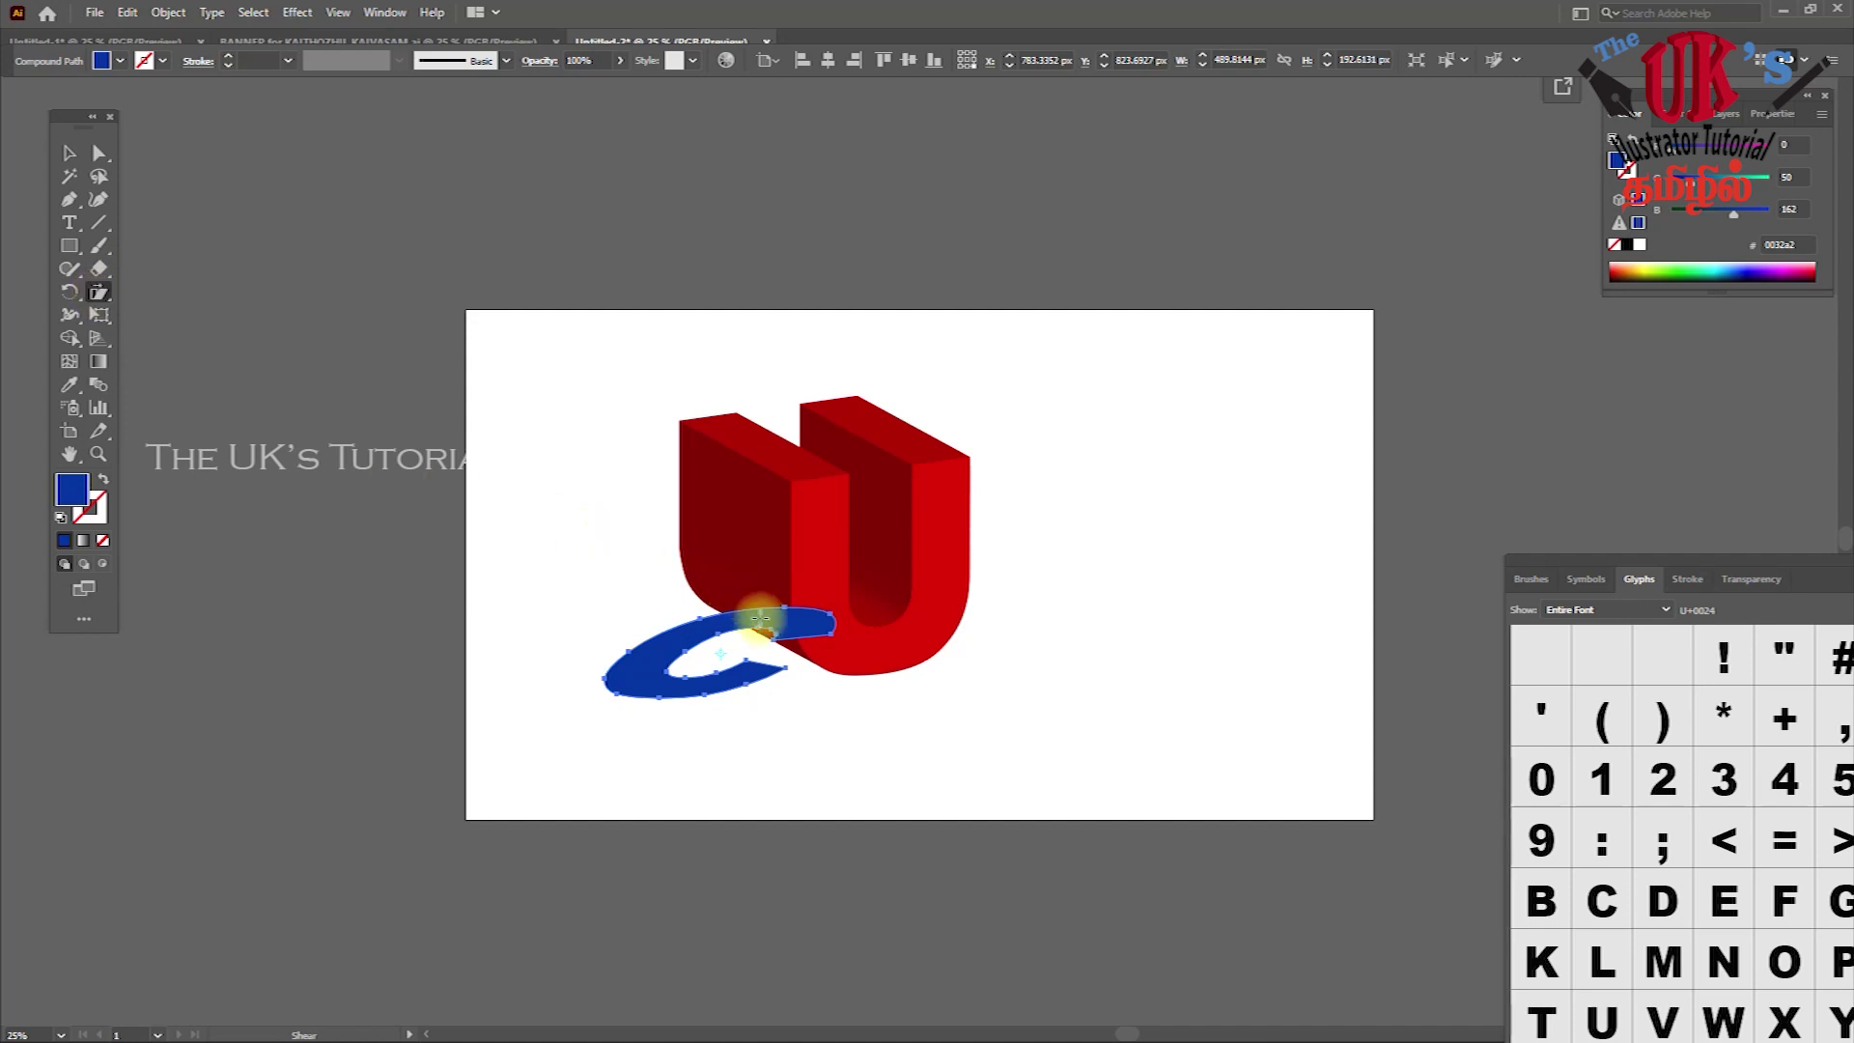
pyautogui.moveTo(755, 614); pyautogui.dragTo(595, 626)
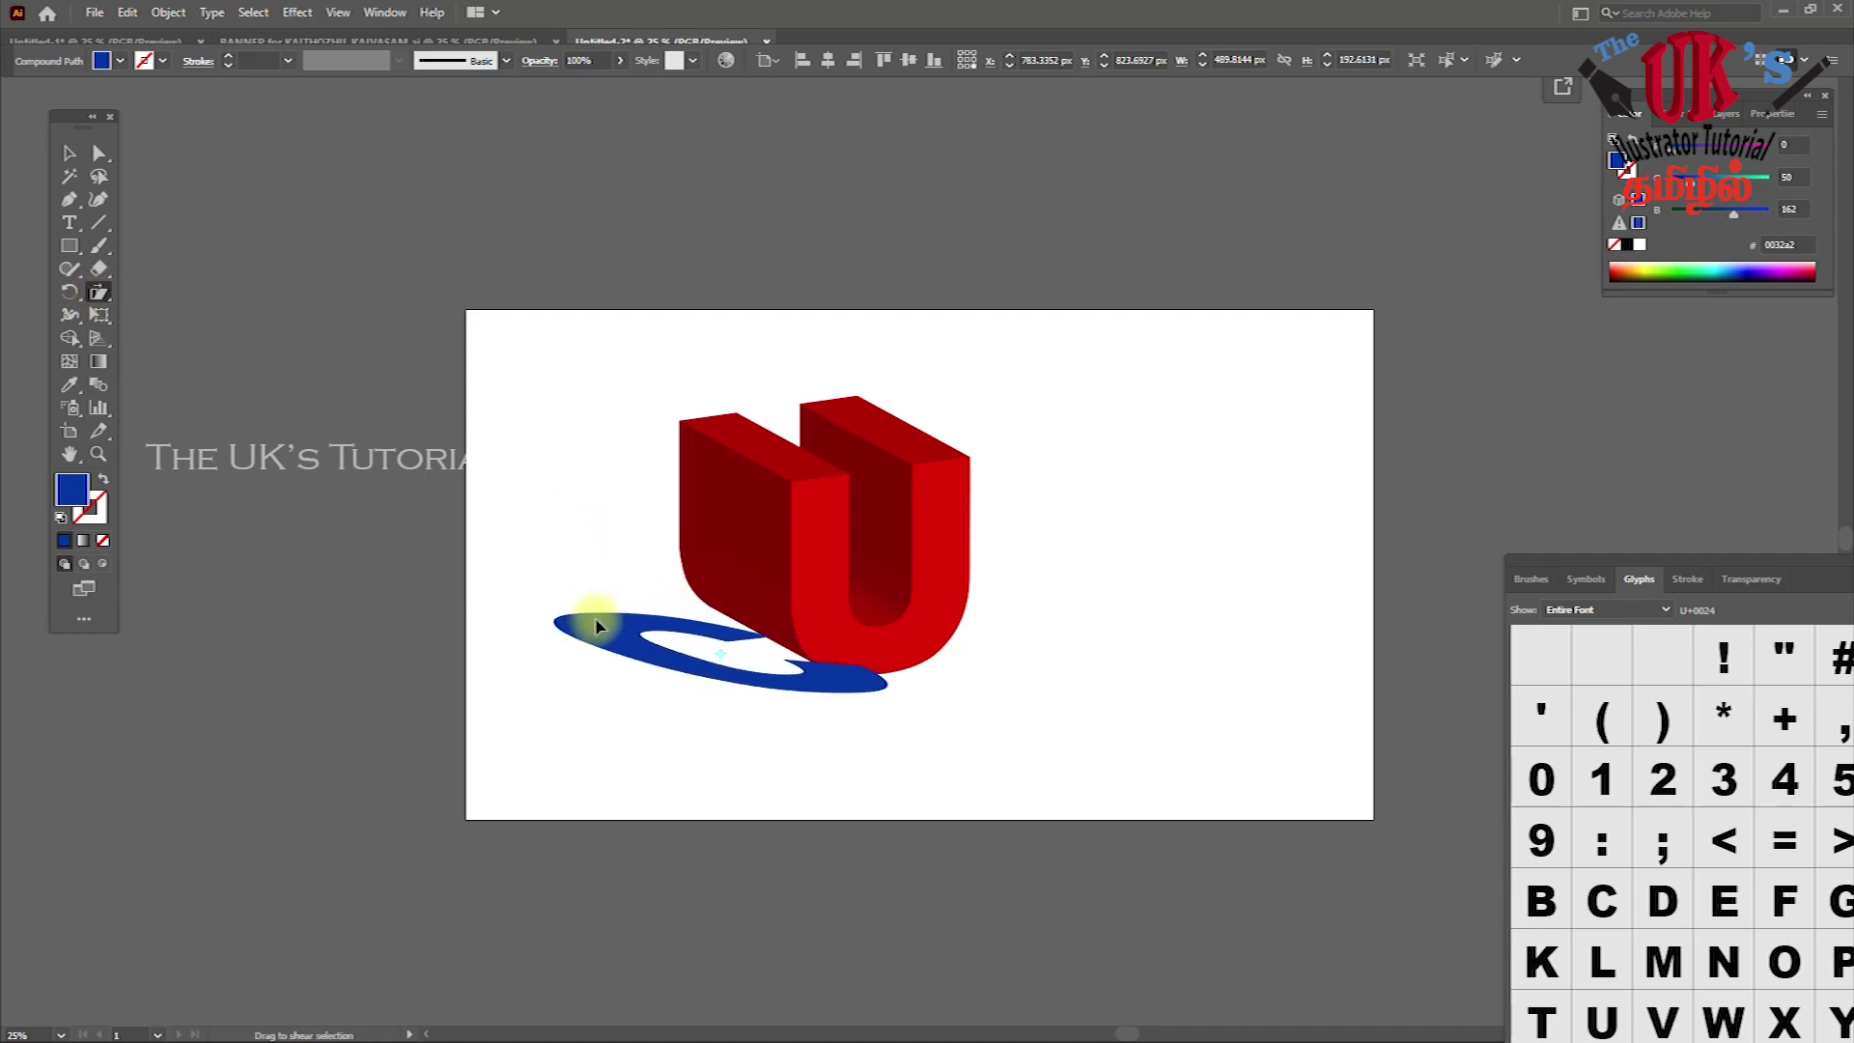
pyautogui.click(70, 154)
pyautogui.moveTo(681, 630); pyautogui.dragTo(635, 626)
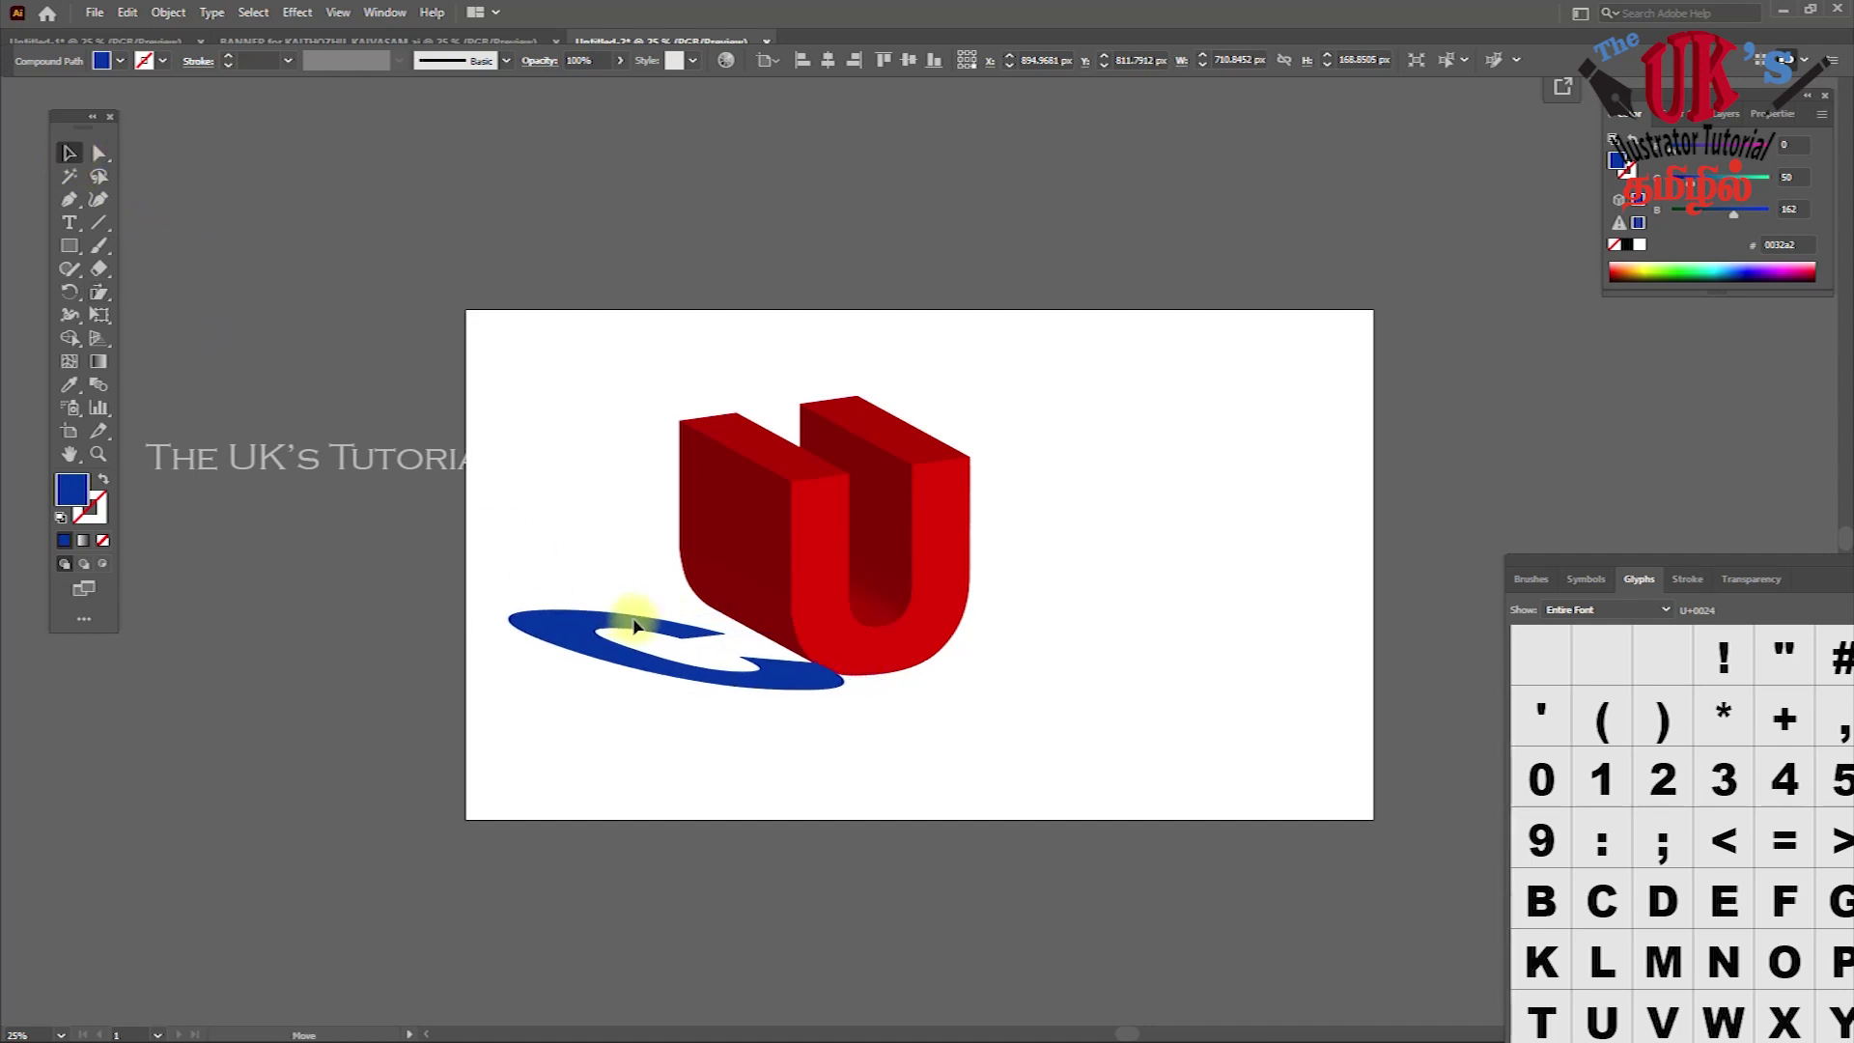
# Move the flattened C shadow out to the right of the red U
pyautogui.click(1222, 453)
pyautogui.moveTo(791, 684)
pyautogui.mouseDown()
pyautogui.moveTo(1232, 691)
pyautogui.moveTo(1205, 734)
pyautogui.mouseUp()
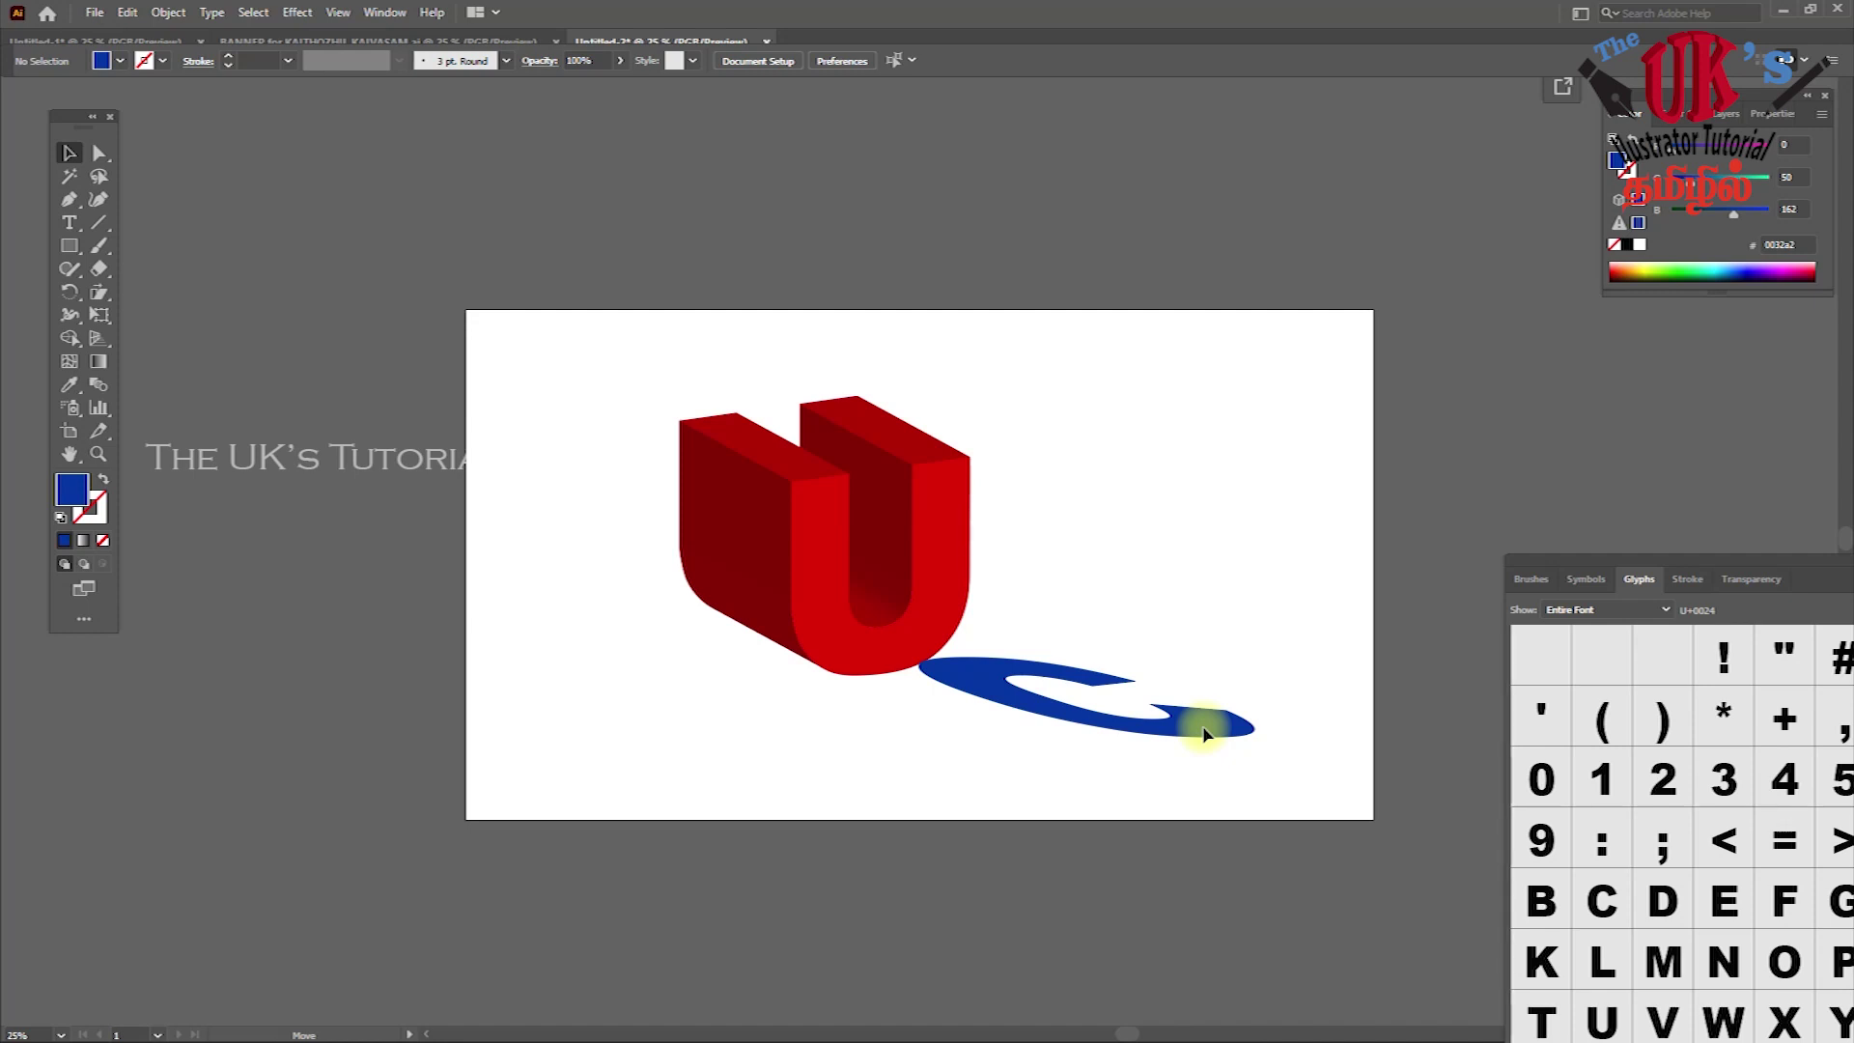
pyautogui.moveTo(1205, 734); pyautogui.dragTo(1365, 697)
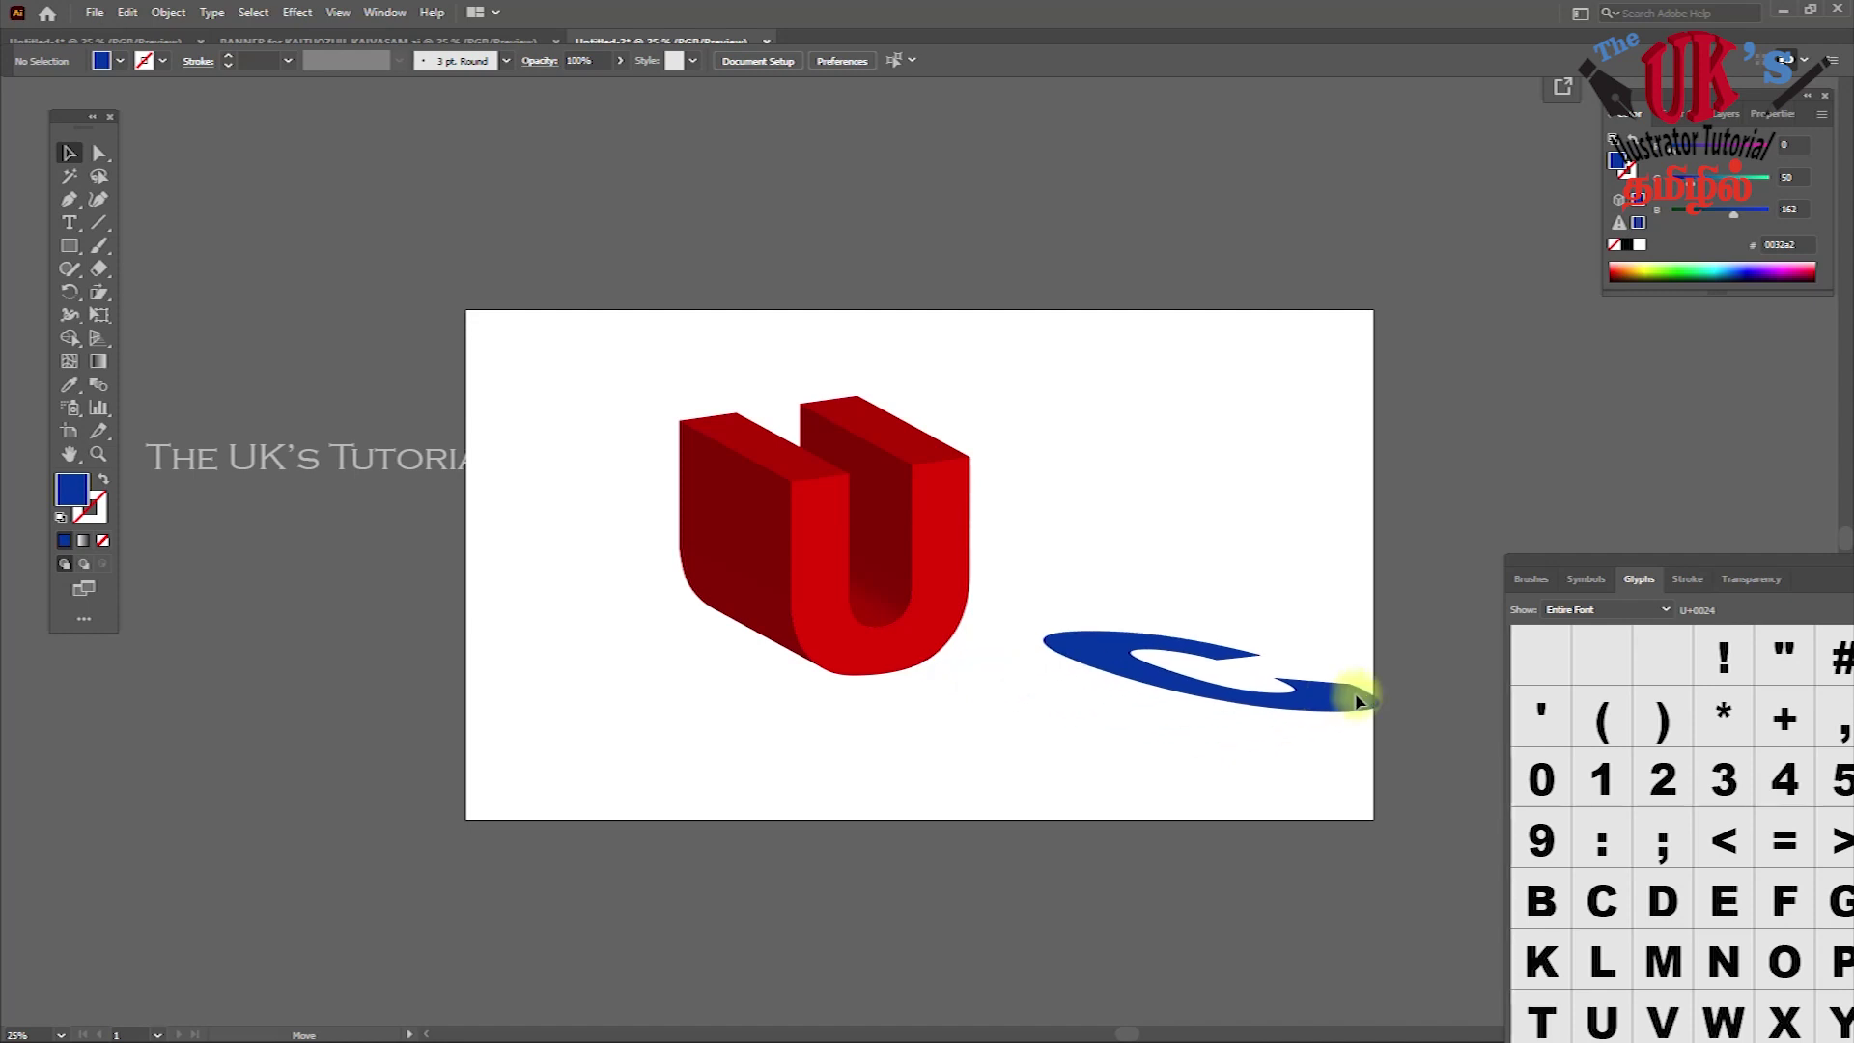
# Apply a reflection to the red U and release its compound path
pyautogui.rightClick(946, 539)
pyautogui.moveTo(1075, 736)
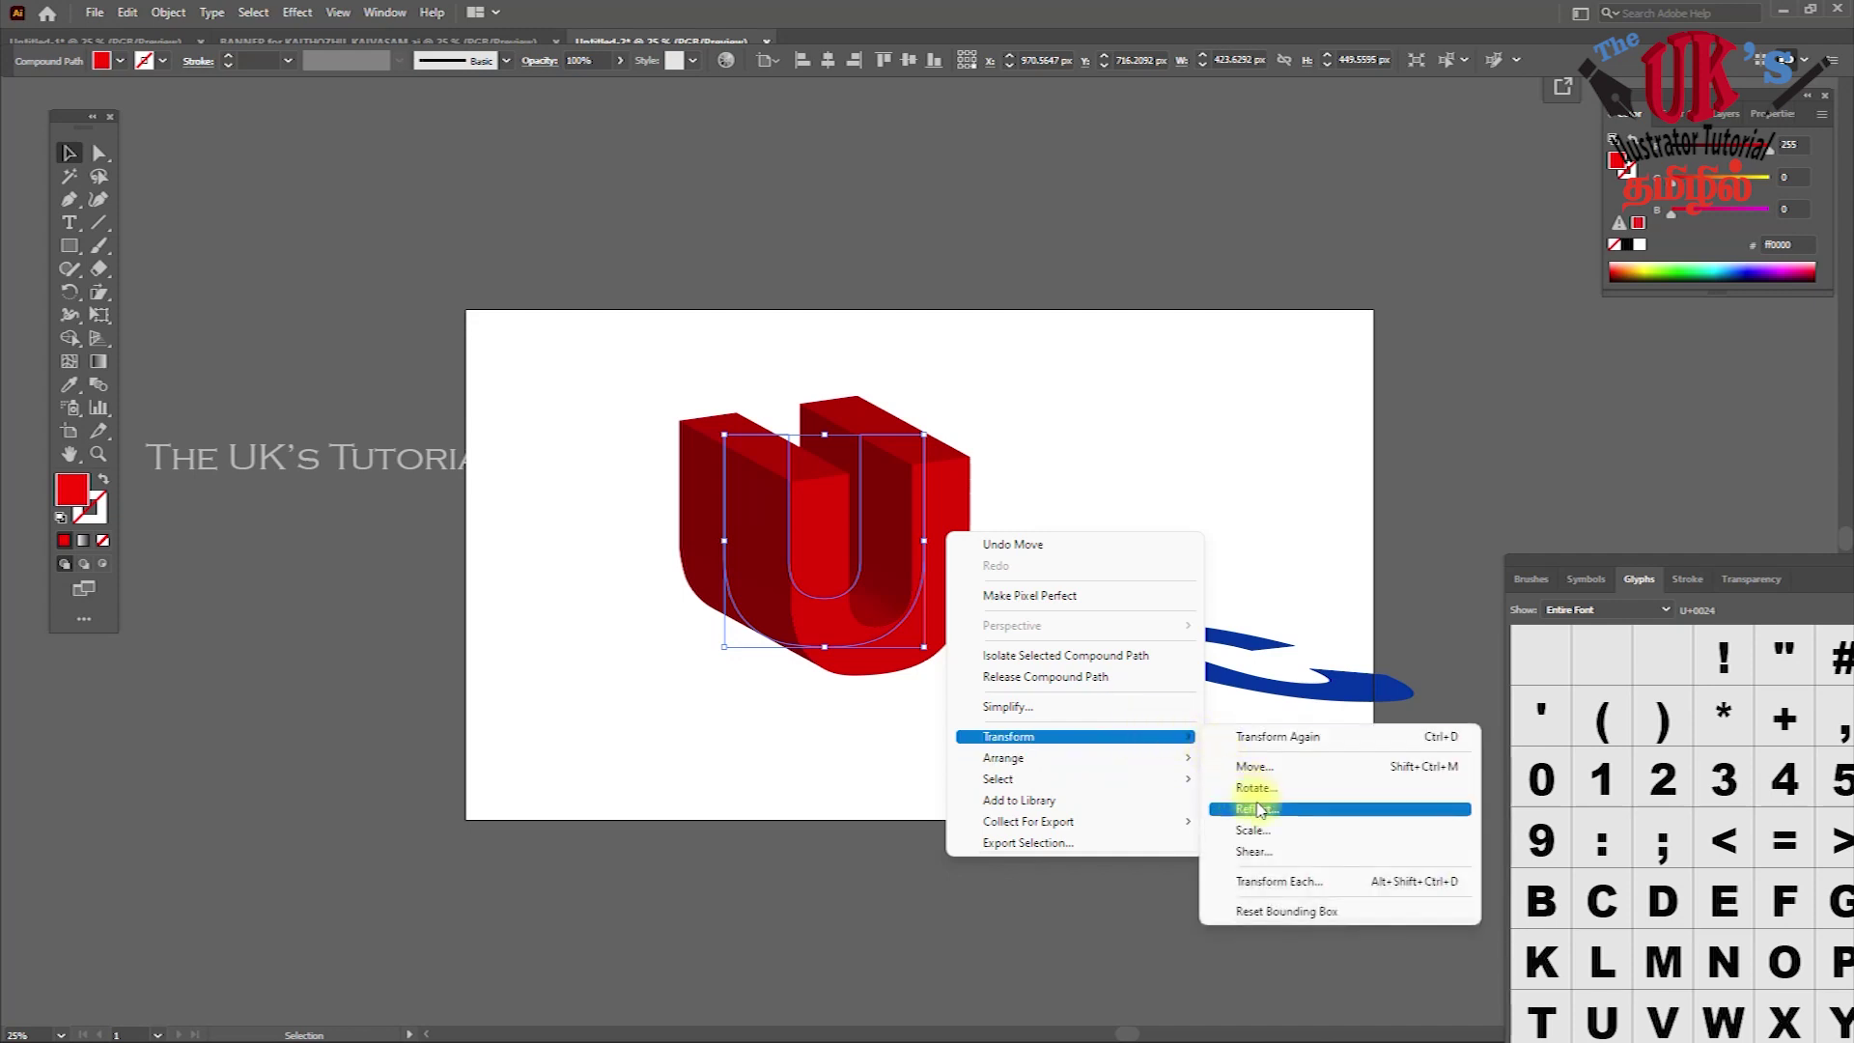
pyautogui.click(1259, 809)
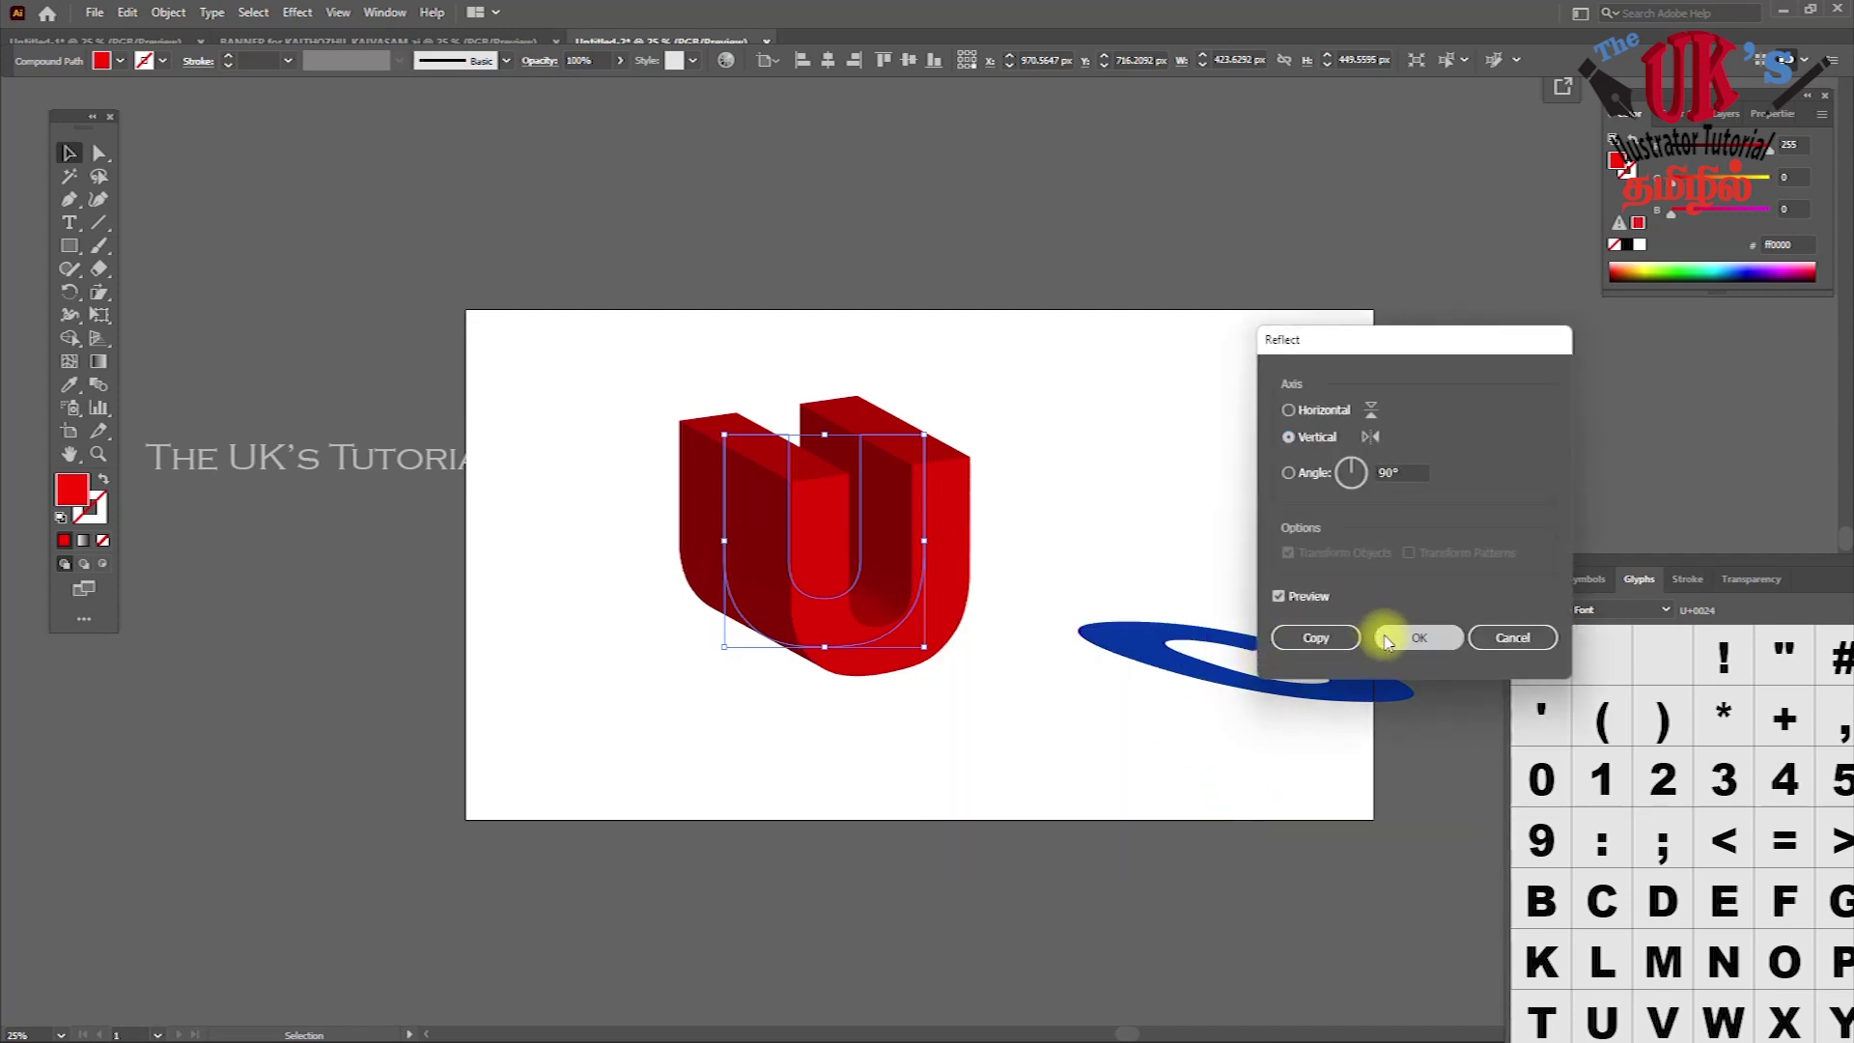
pyautogui.click(1385, 640)
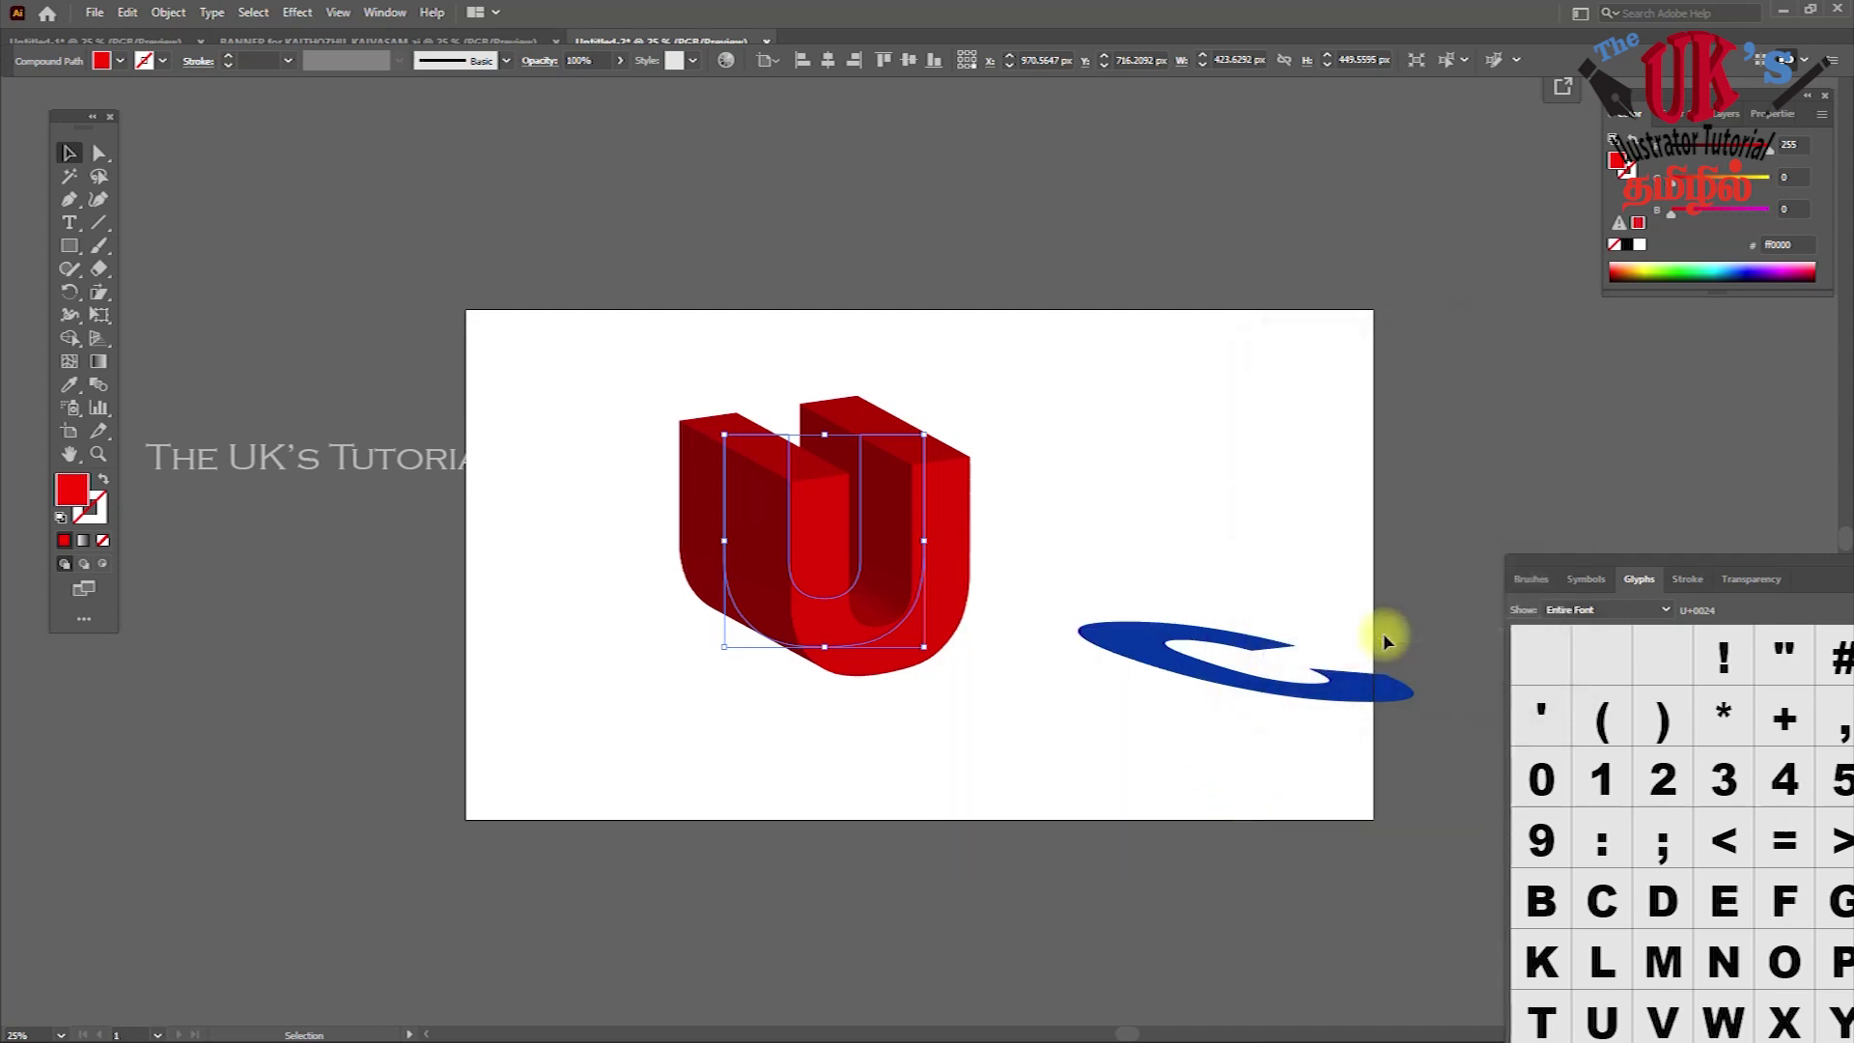
pyautogui.rightClick(949, 501)
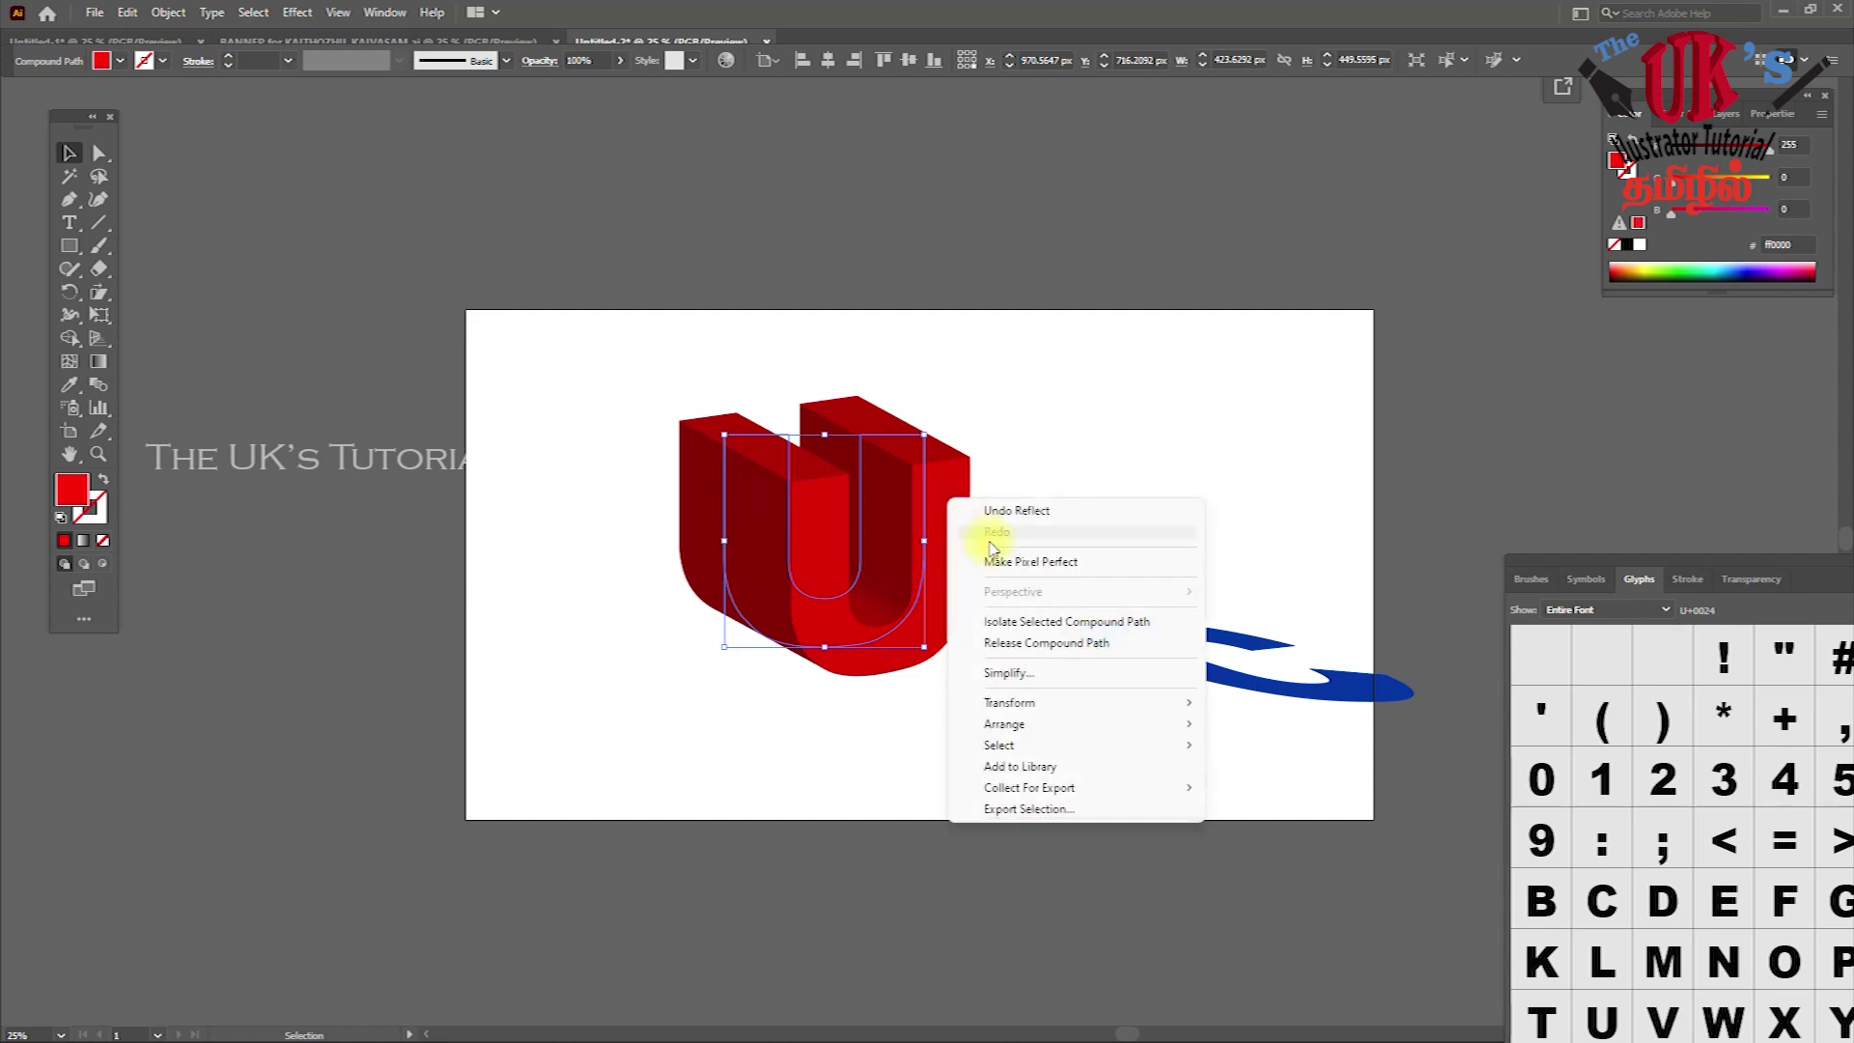
pyautogui.click(1051, 643)
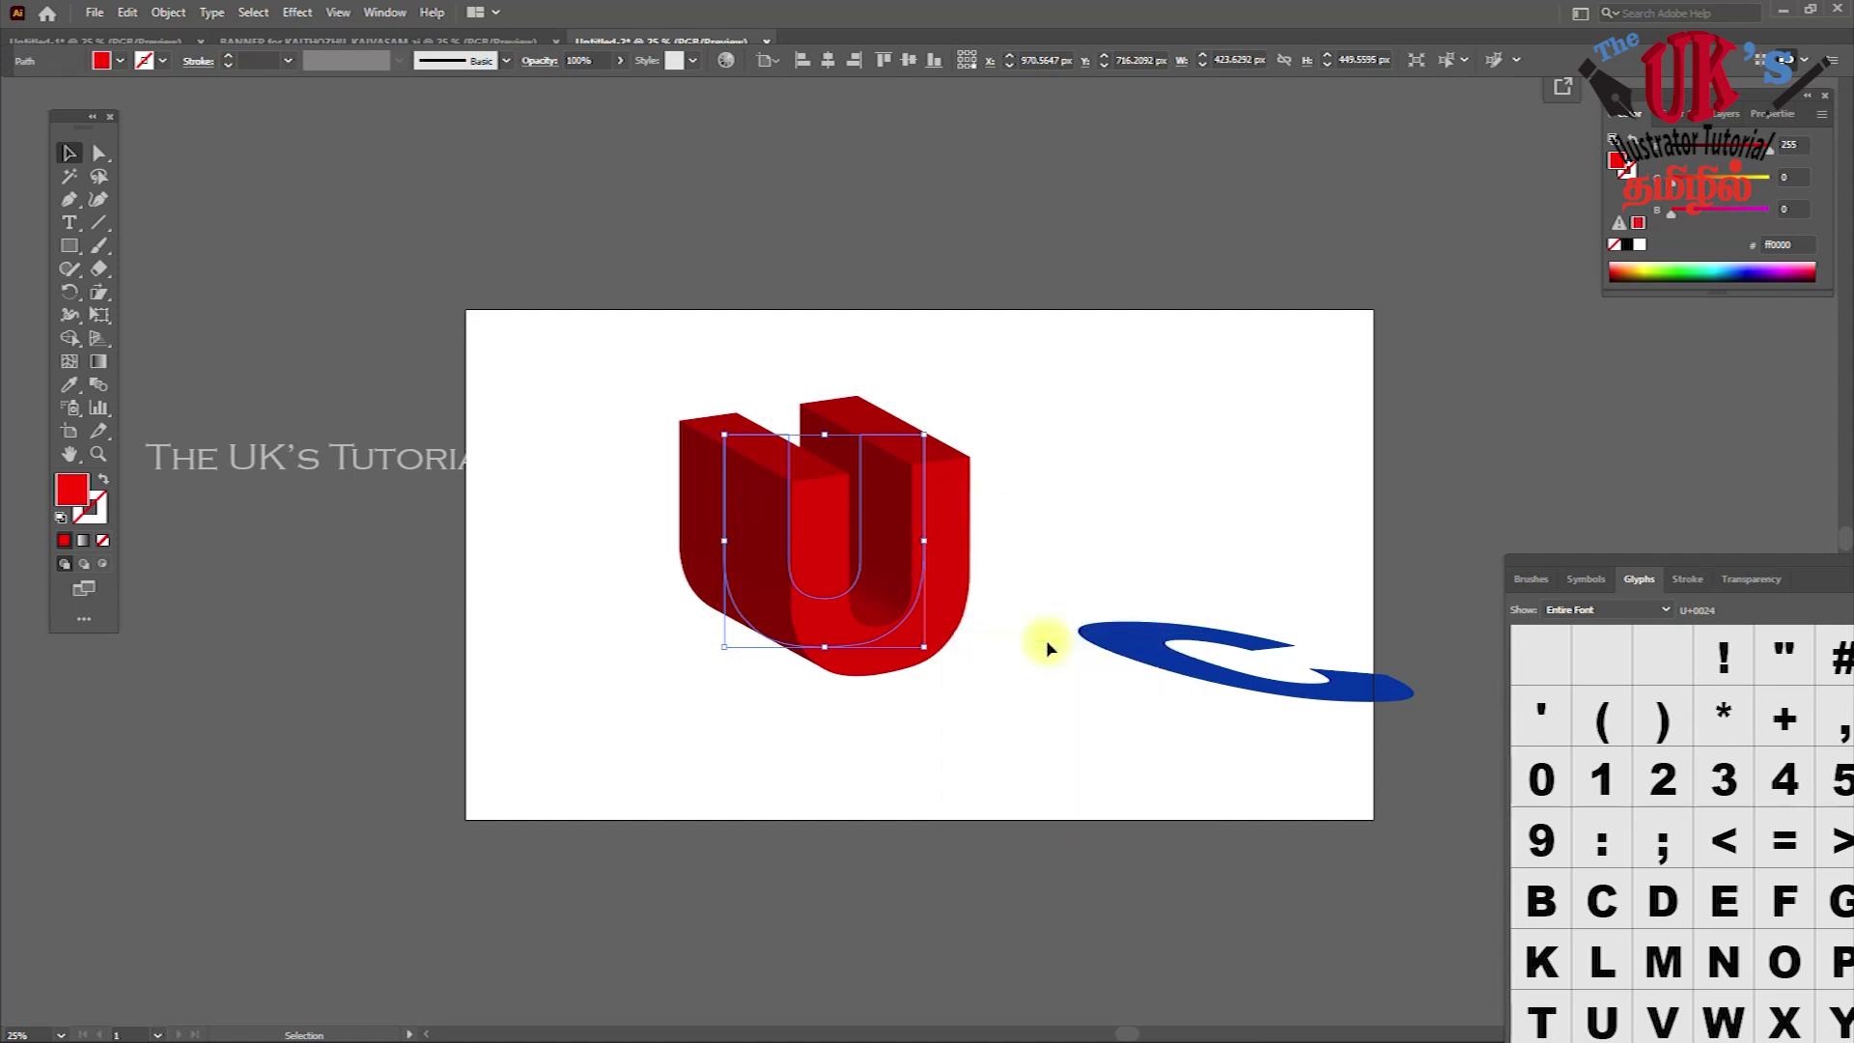
# Reflect the U across the vertical axis and begin widening it from the left
pyautogui.rightClick(937, 515)
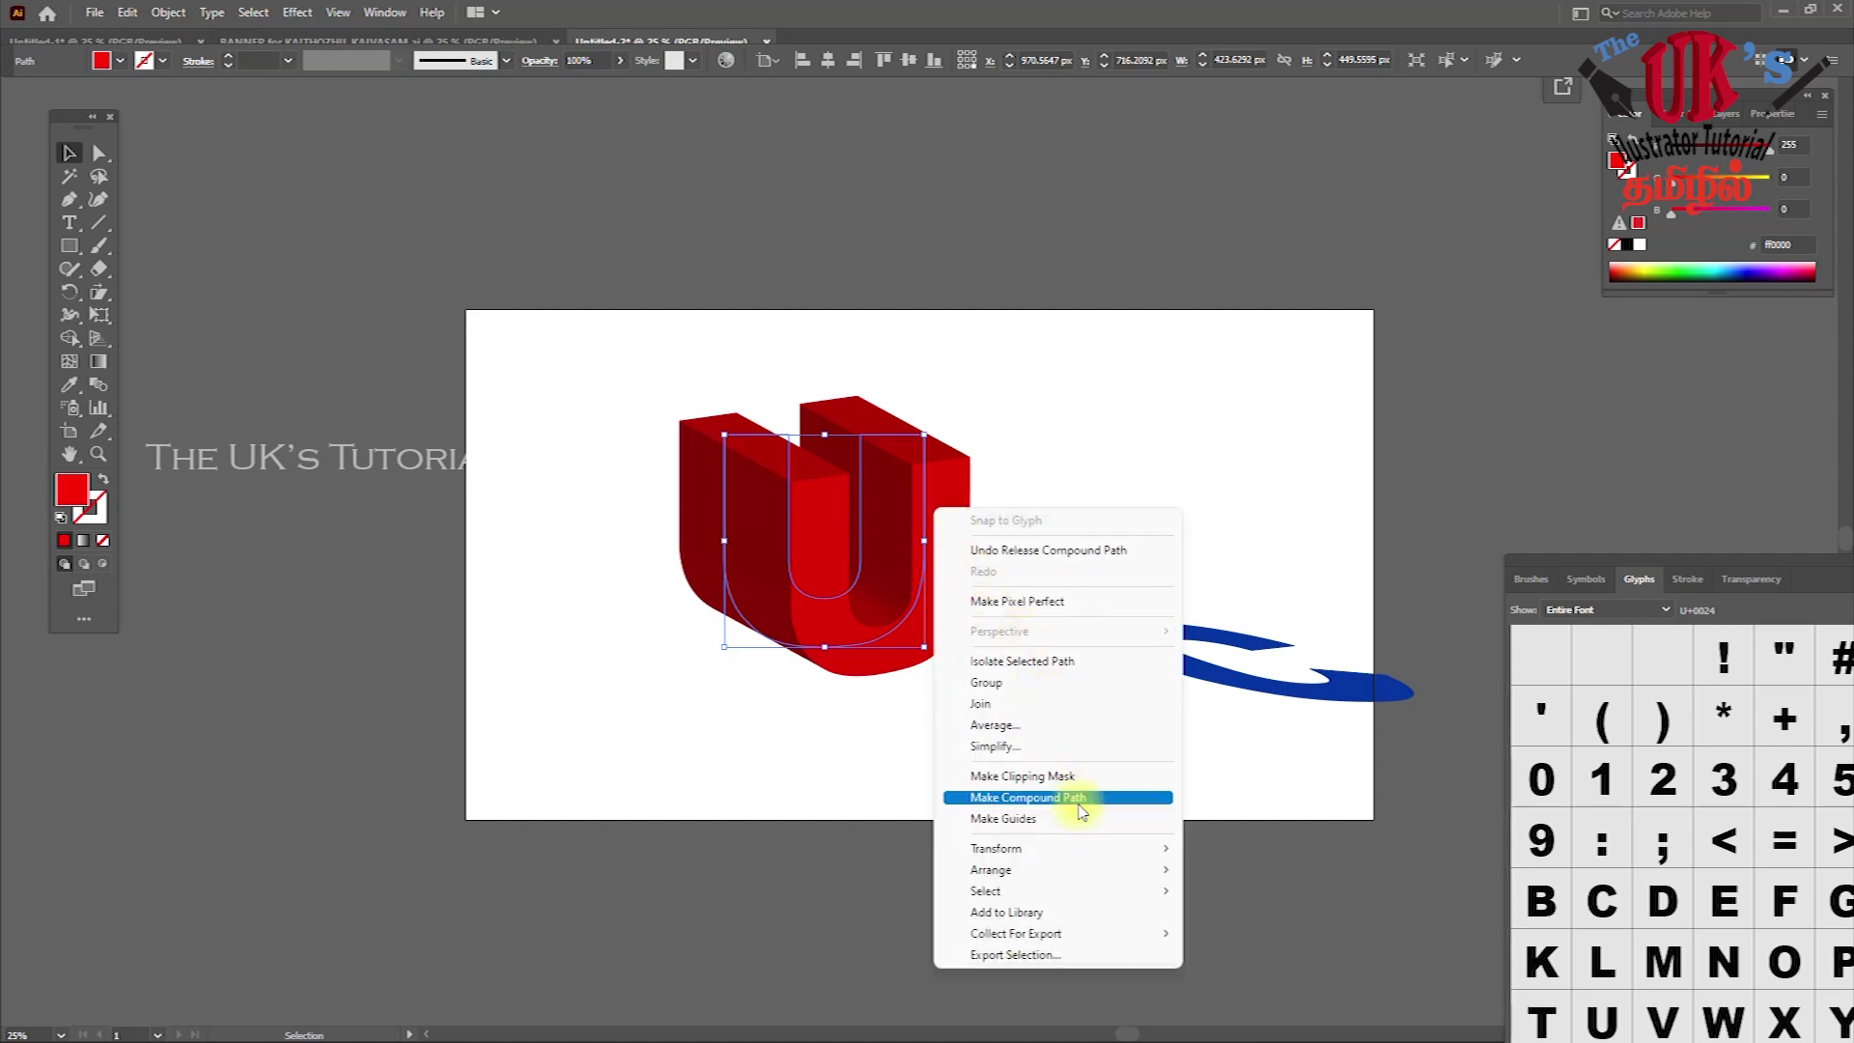
pyautogui.moveTo(996, 848)
pyautogui.click(1235, 925)
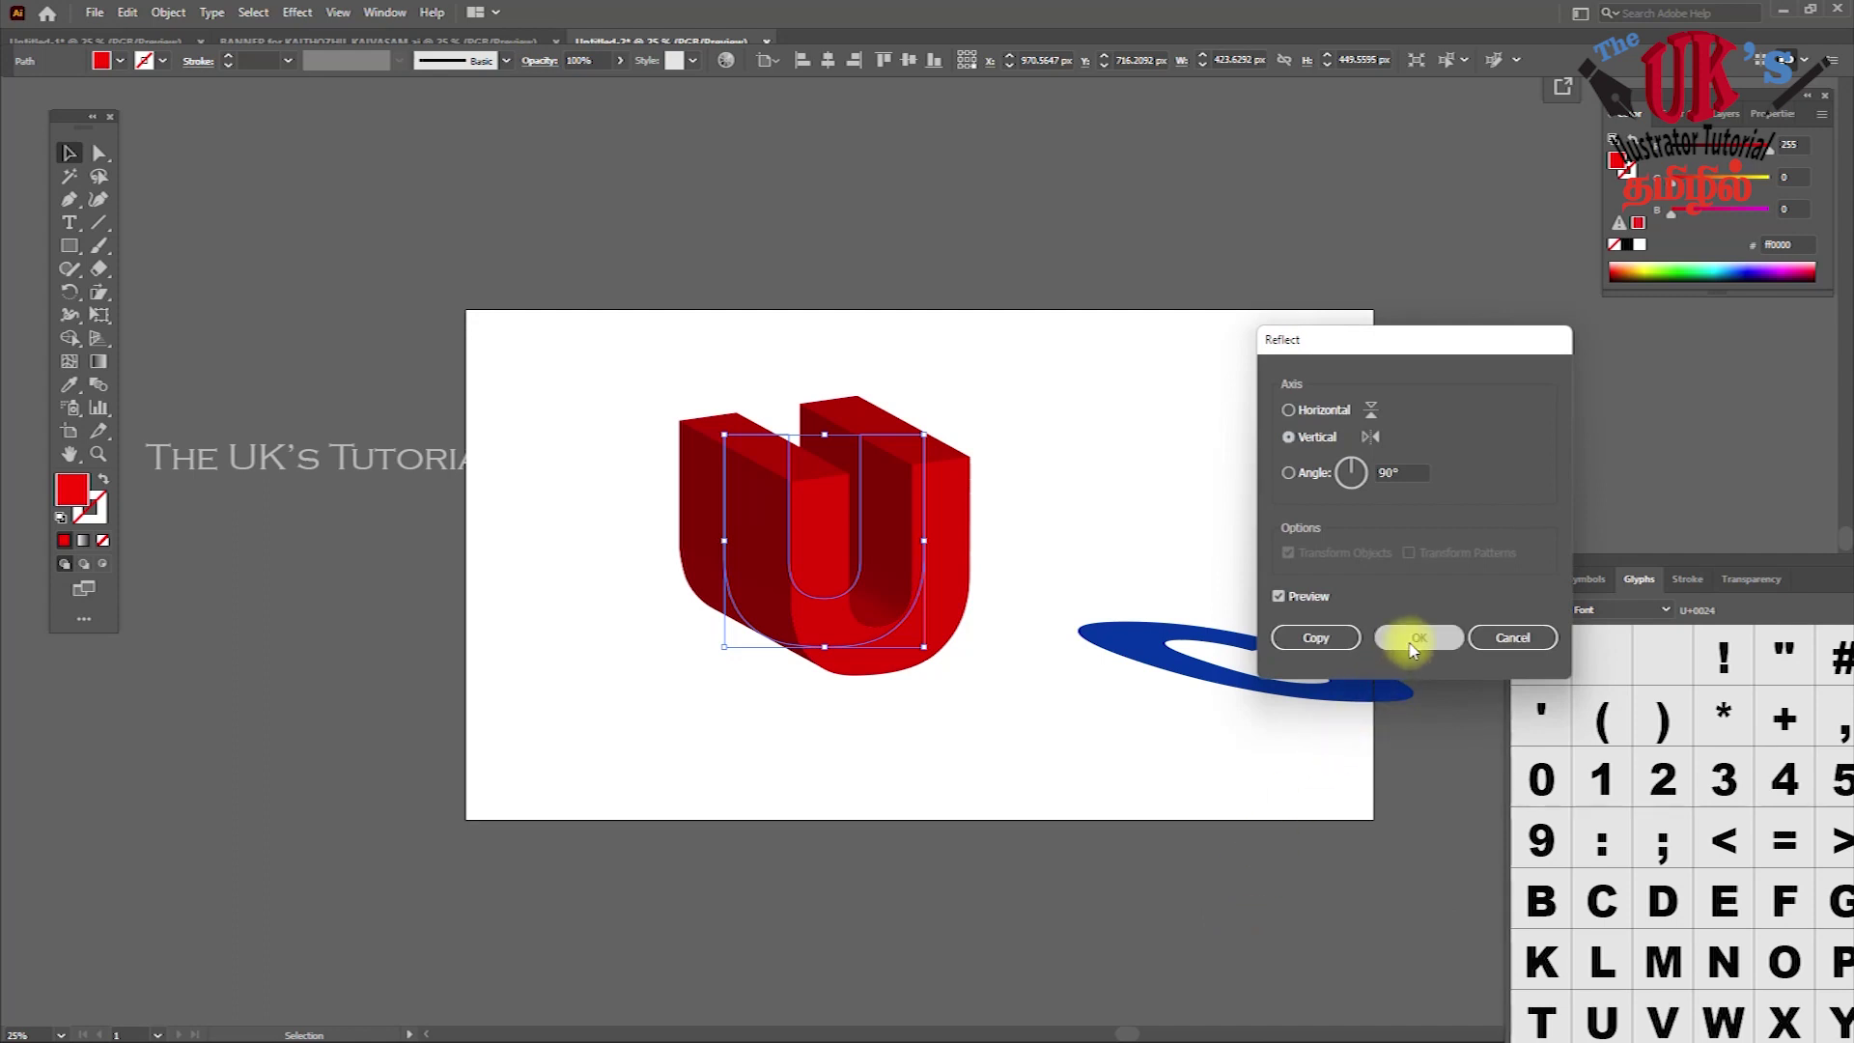
pyautogui.click(1417, 635)
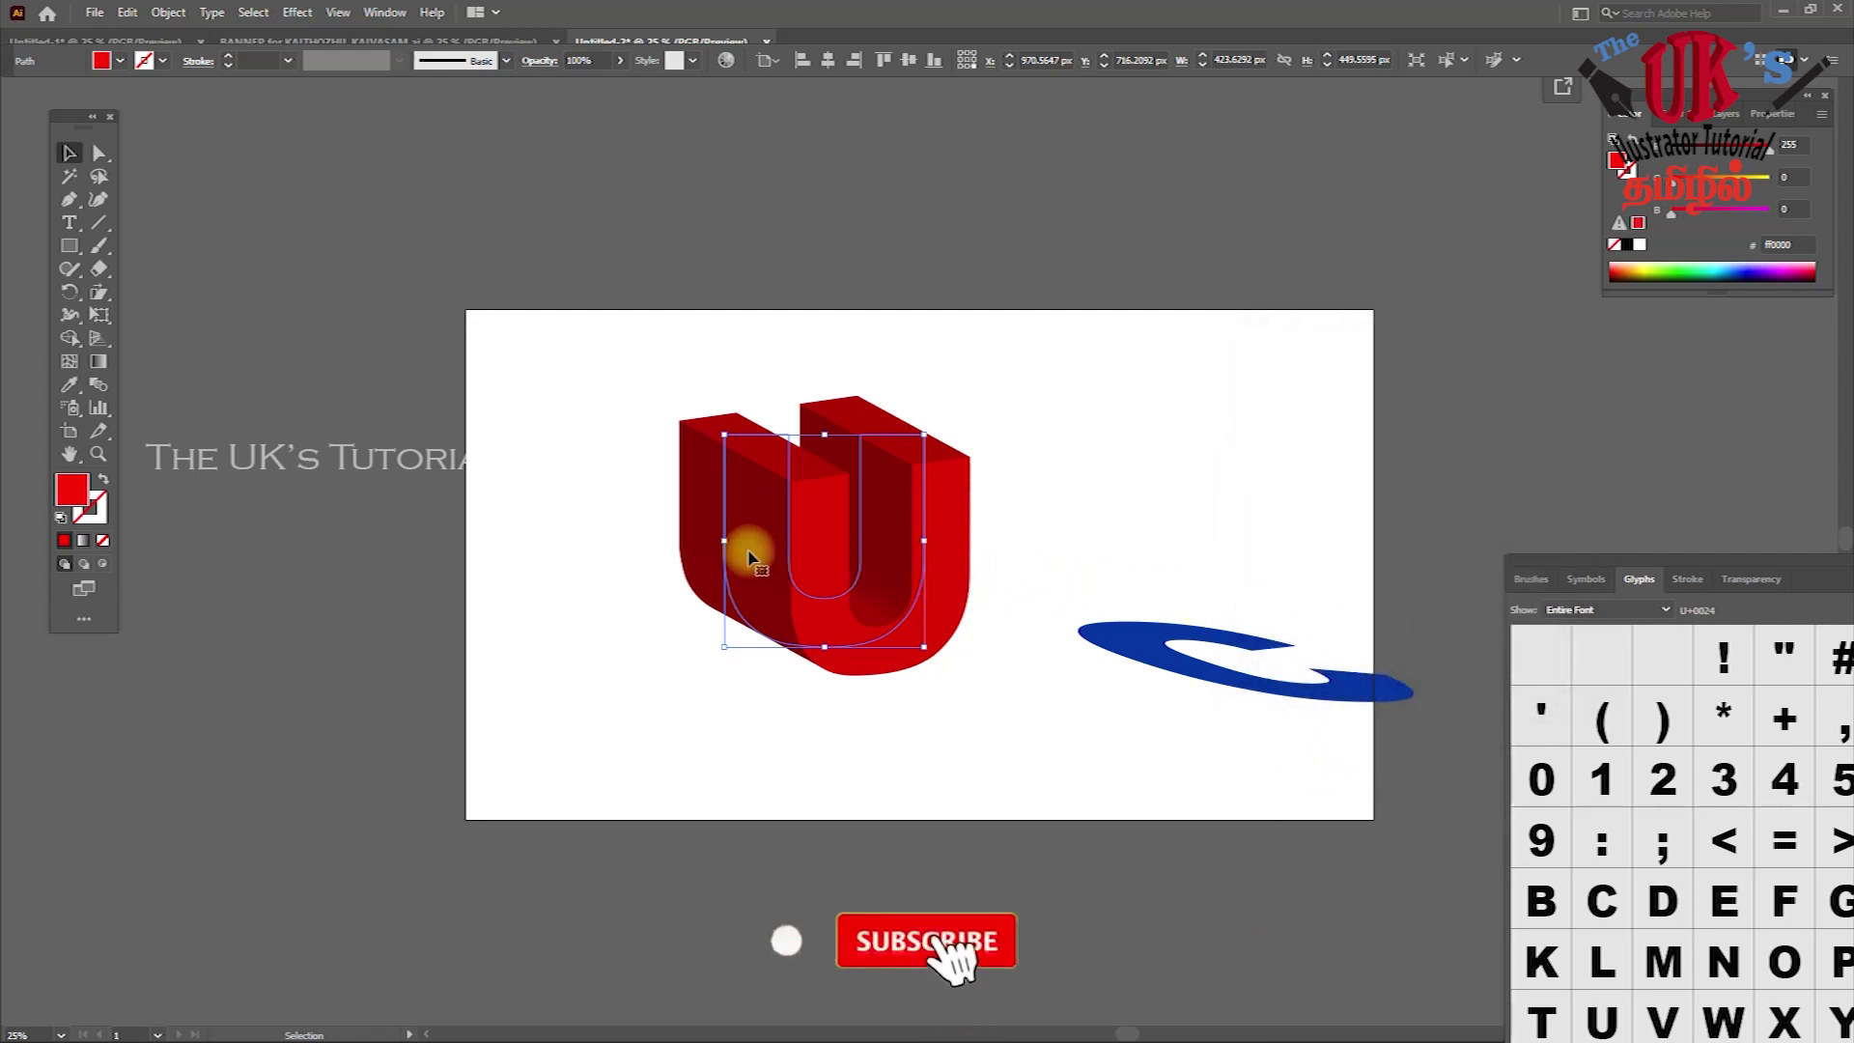
pyautogui.moveTo(724, 540)
pyautogui.mouseDown()
pyautogui.moveTo(1030, 564)
pyautogui.moveTo(271, 561)
pyautogui.mouseUp()
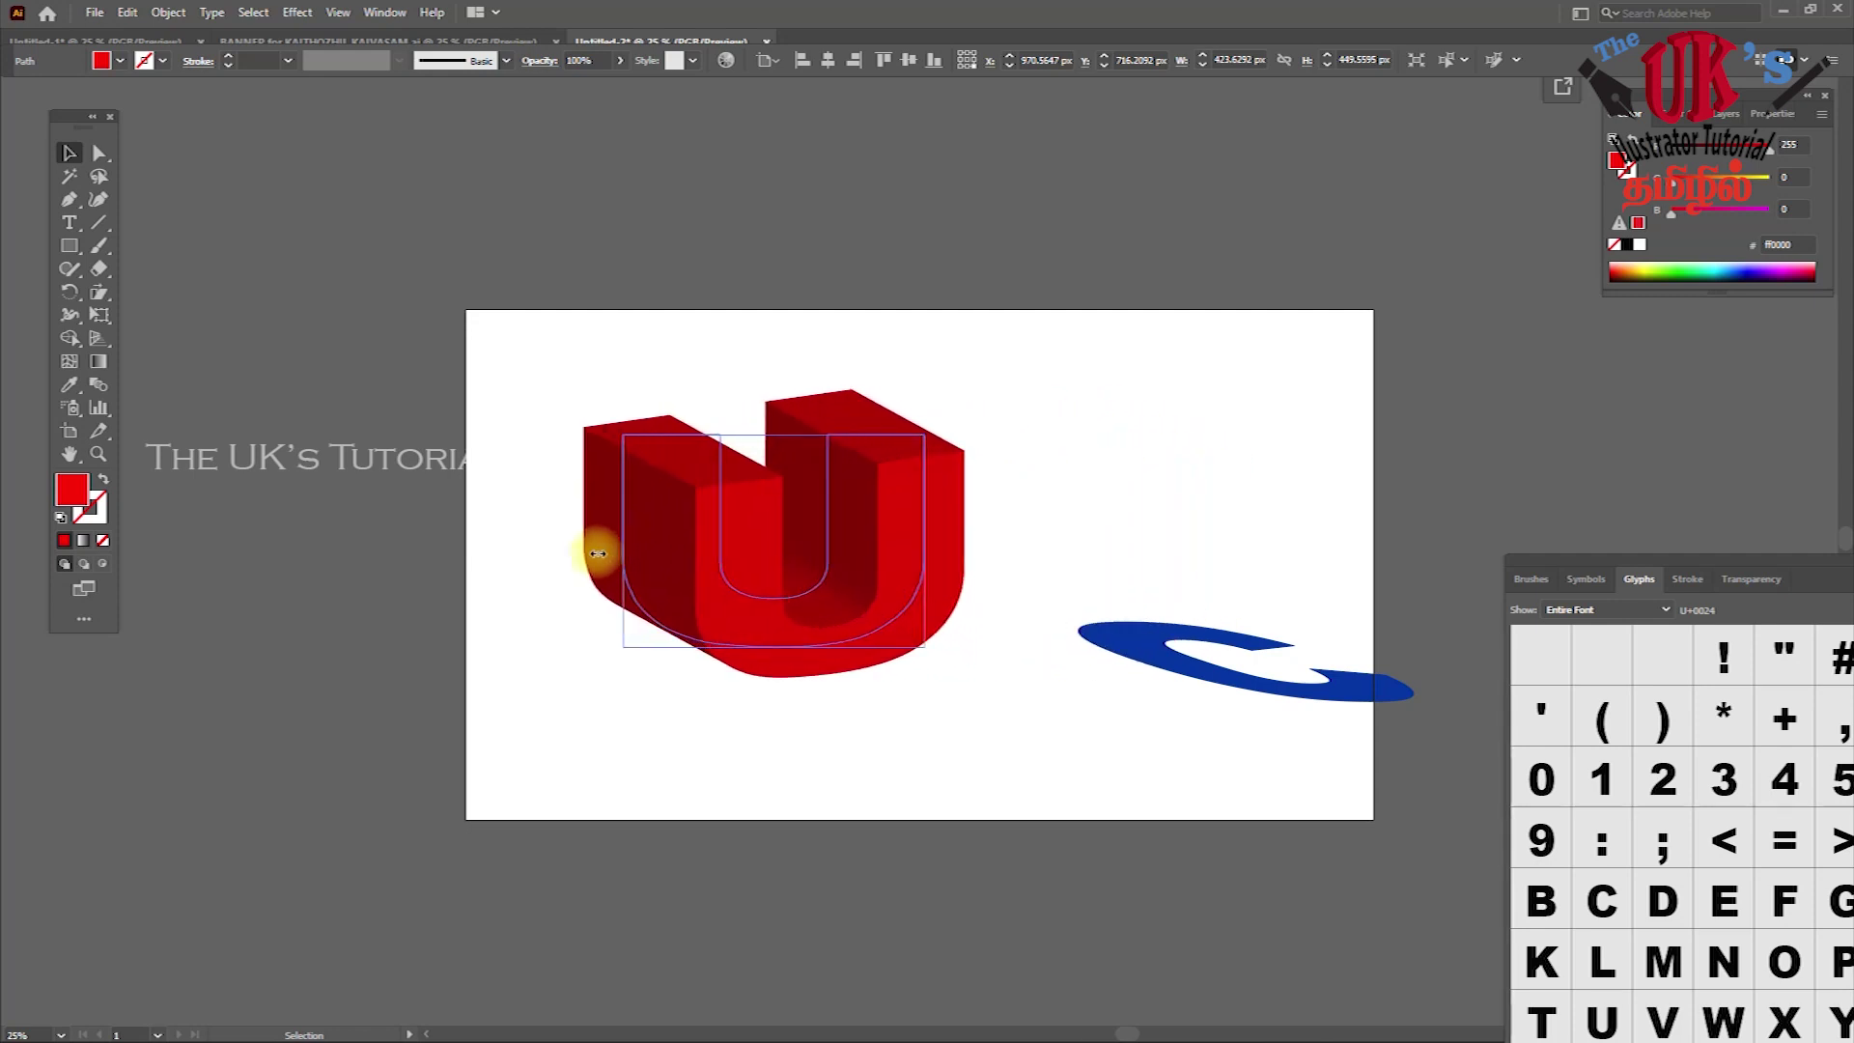
# Widen the U further to the left, move it right, and drop the C shadow below it
pyautogui.moveTo(271, 561); pyautogui.dragTo(386, 542)
pyautogui.moveTo(827, 488); pyautogui.dragTo(1084, 467)
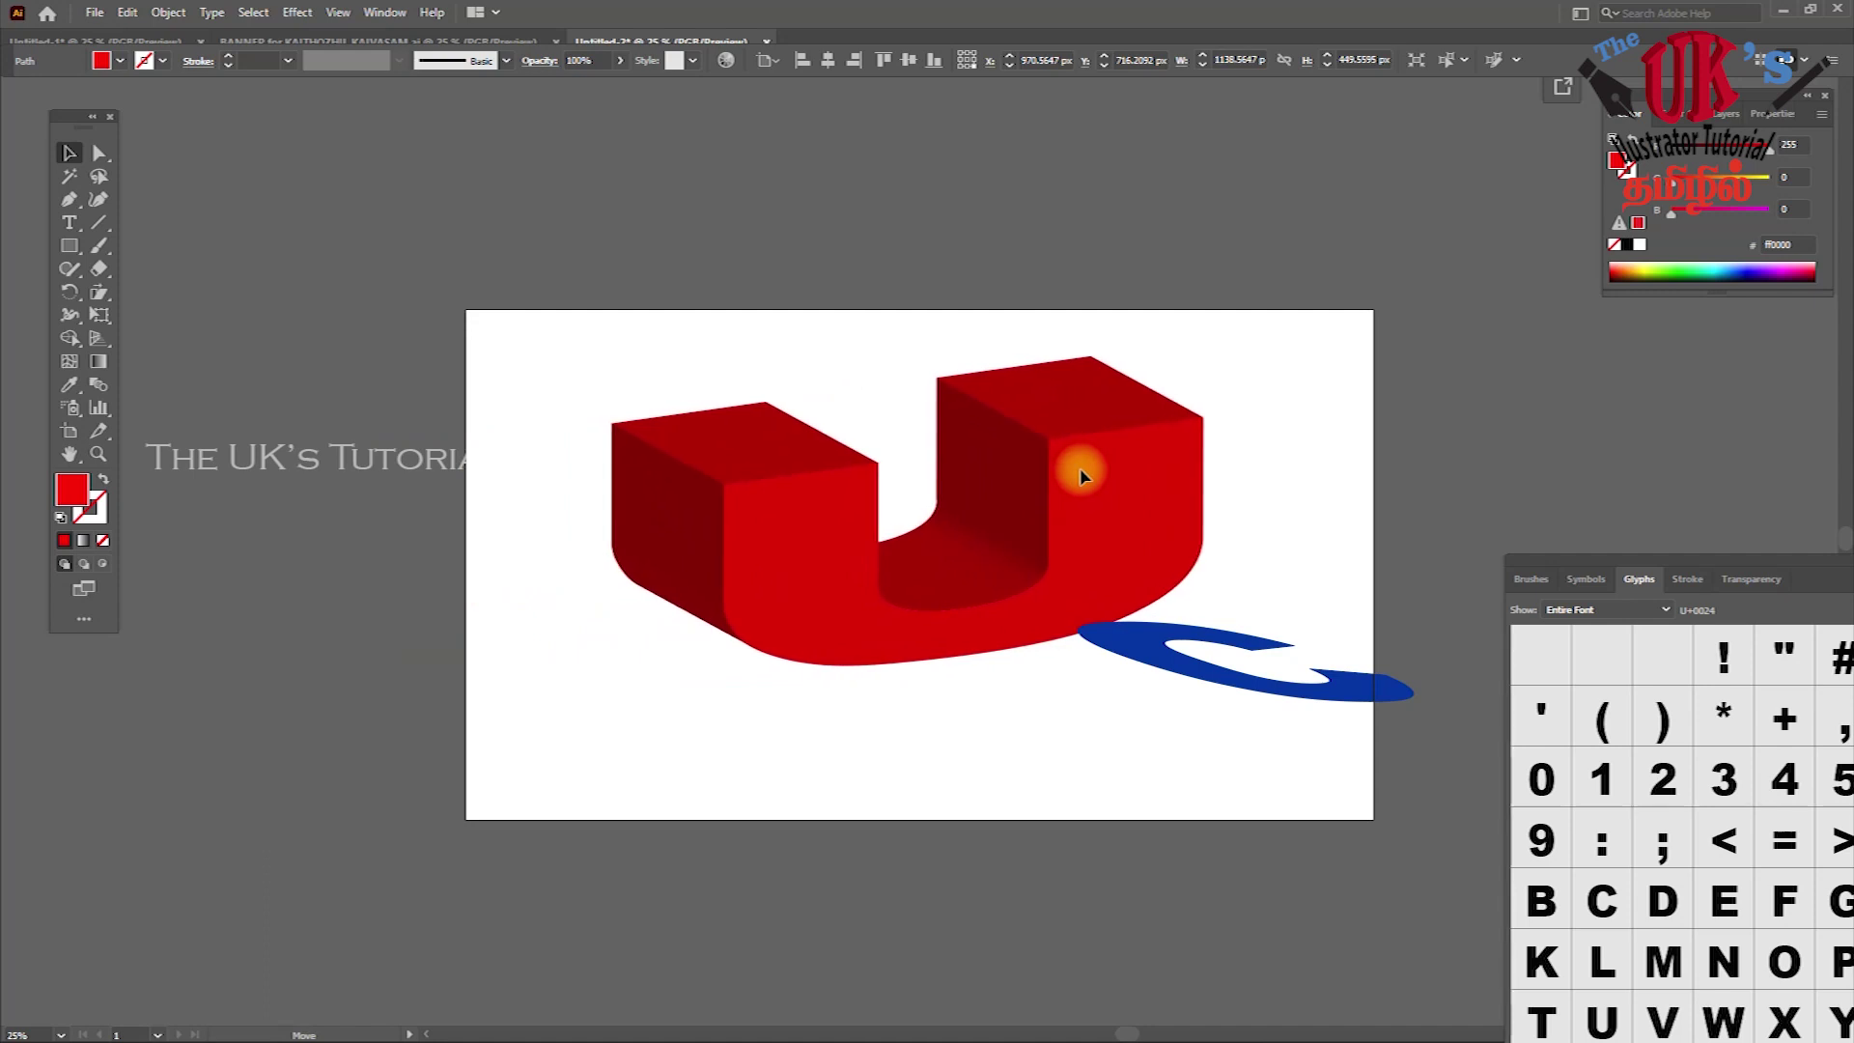
pyautogui.click(1300, 592)
pyautogui.moveTo(1186, 666)
pyautogui.mouseDown()
pyautogui.moveTo(1130, 697)
pyautogui.moveTo(983, 714)
pyautogui.moveTo(1260, 742)
pyautogui.mouseUp()
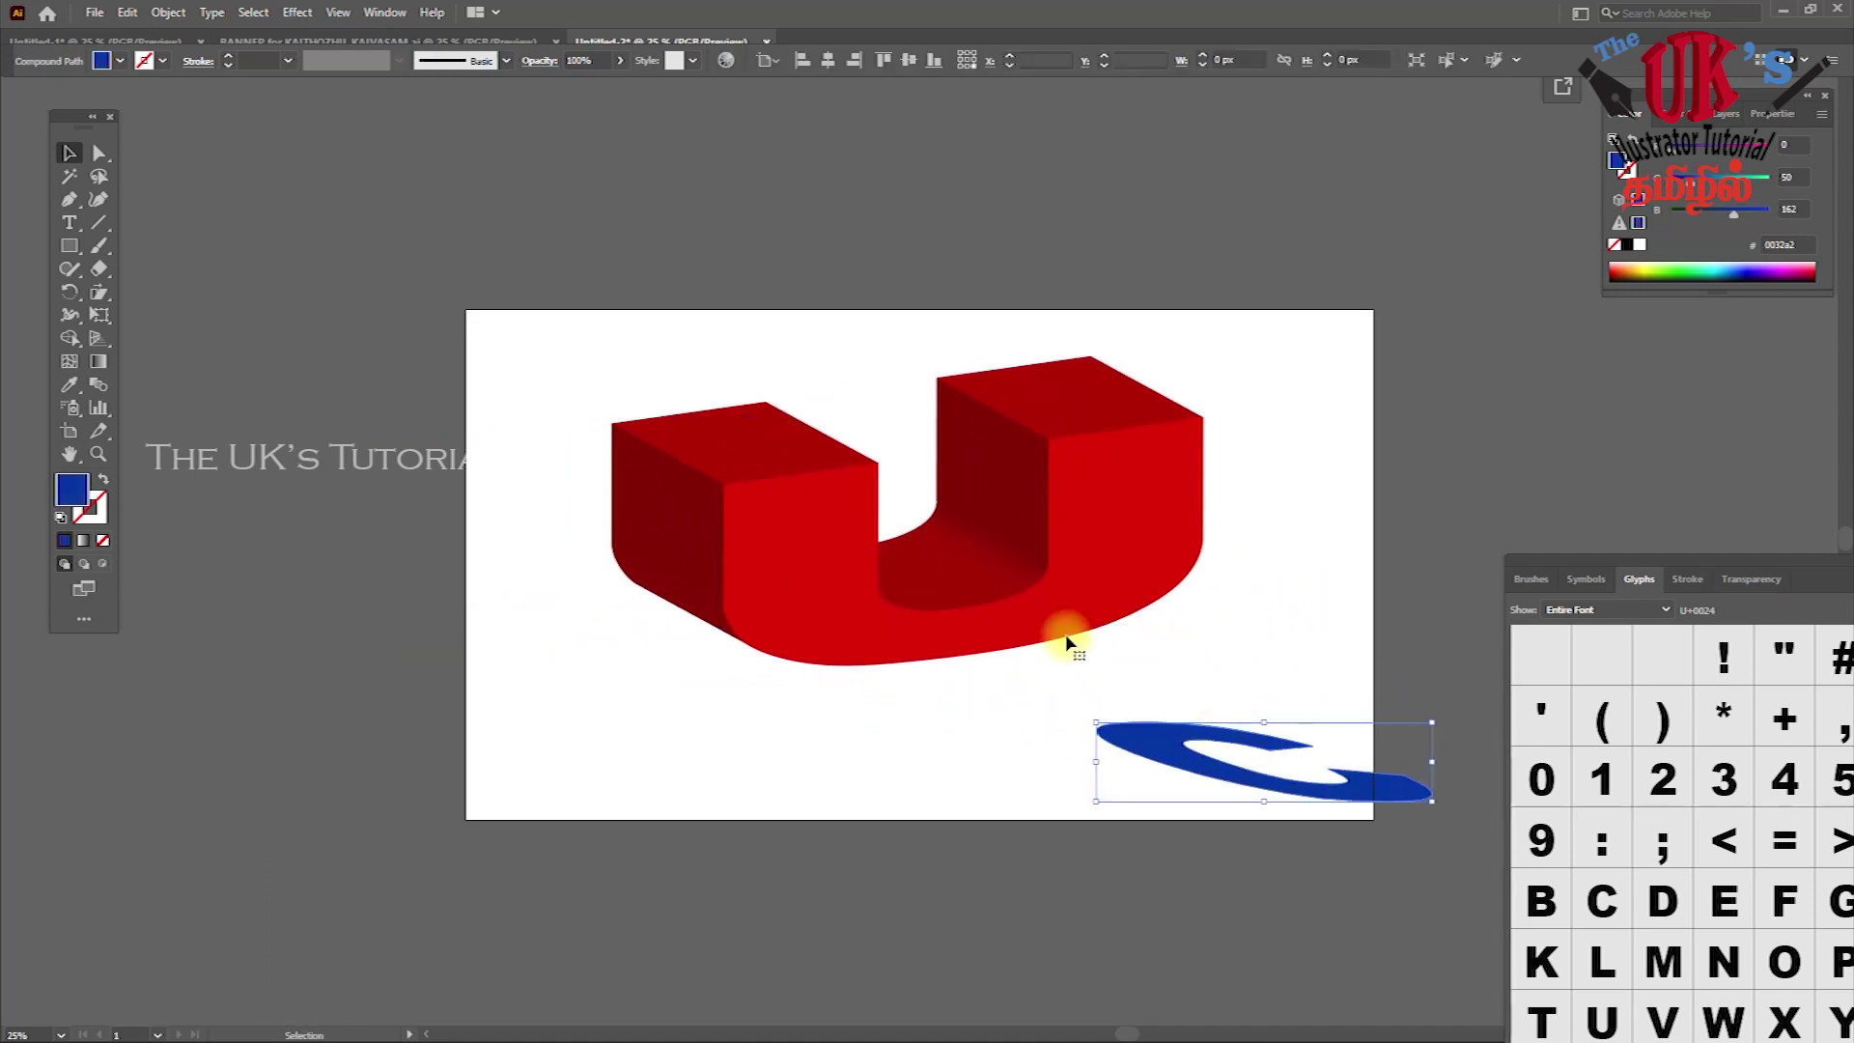
# Scale the 3D U down, shift it right and down, narrow it, and raise the blue C
pyautogui.click(1159, 576)
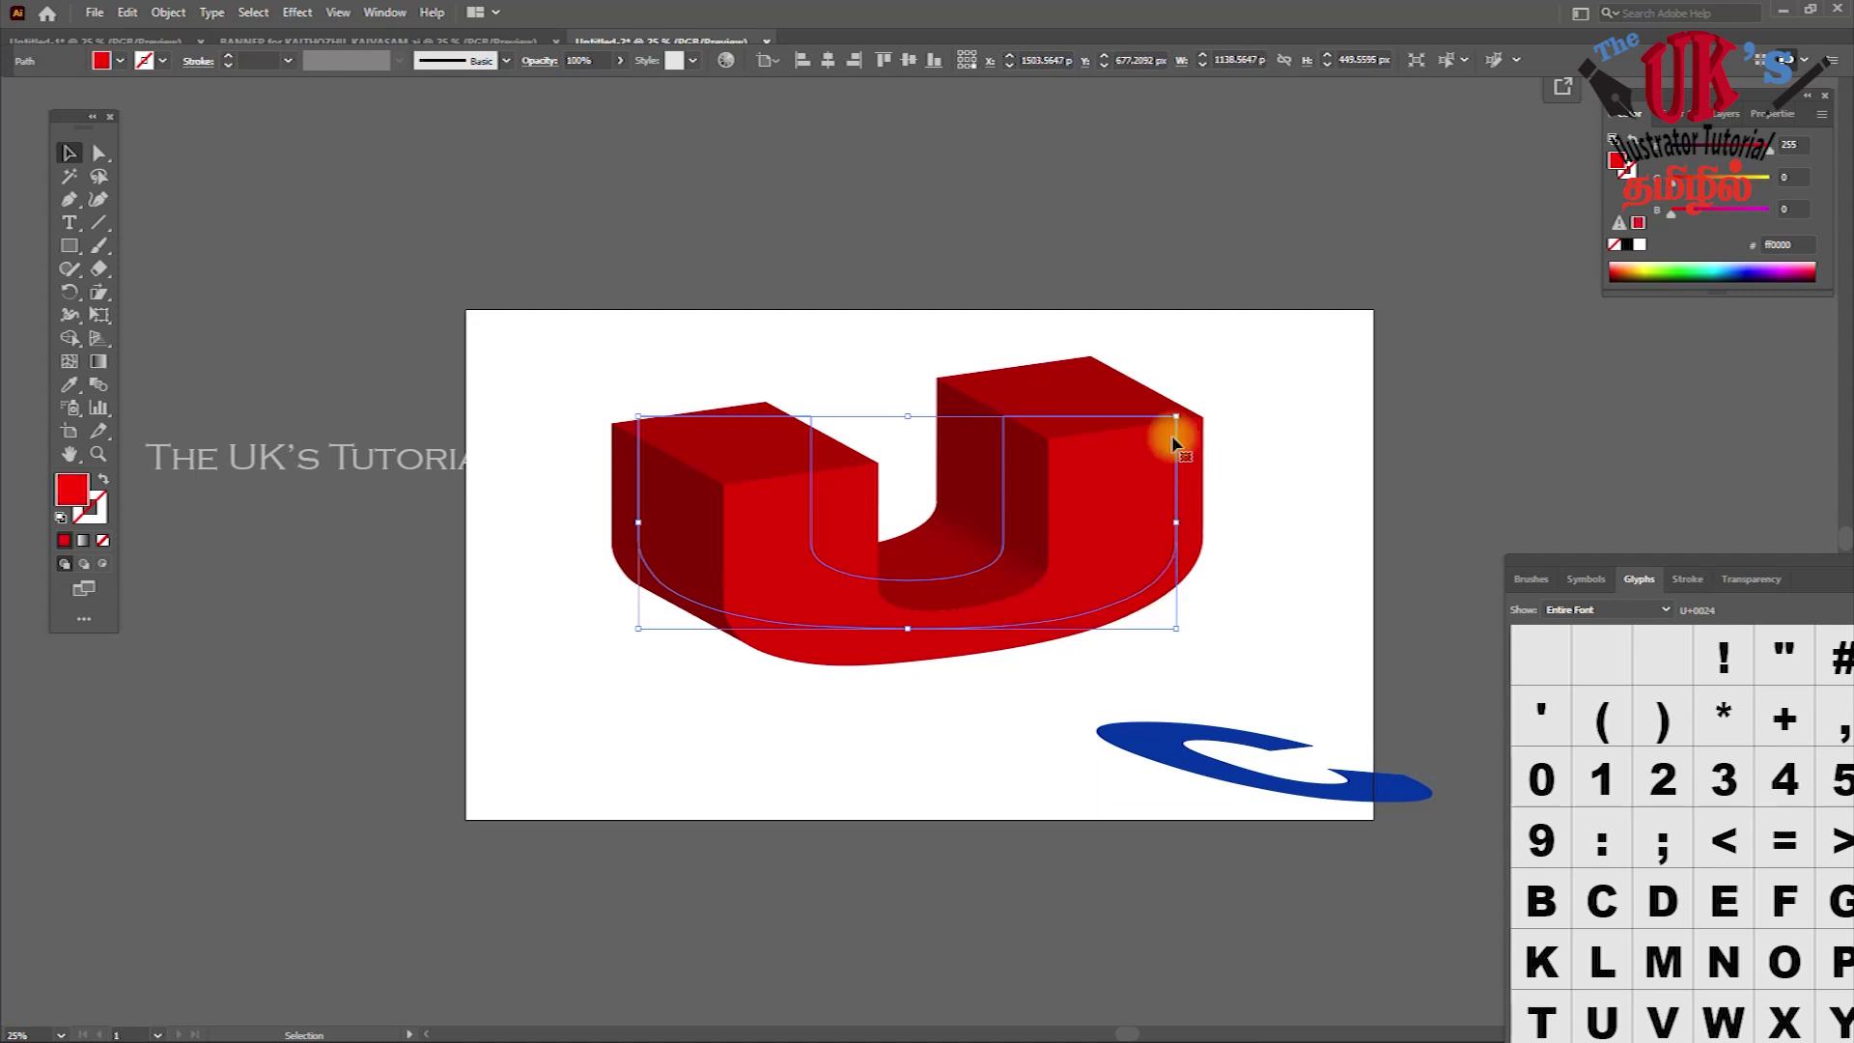
pyautogui.moveTo(1177, 415); pyautogui.dragTo(994, 525)
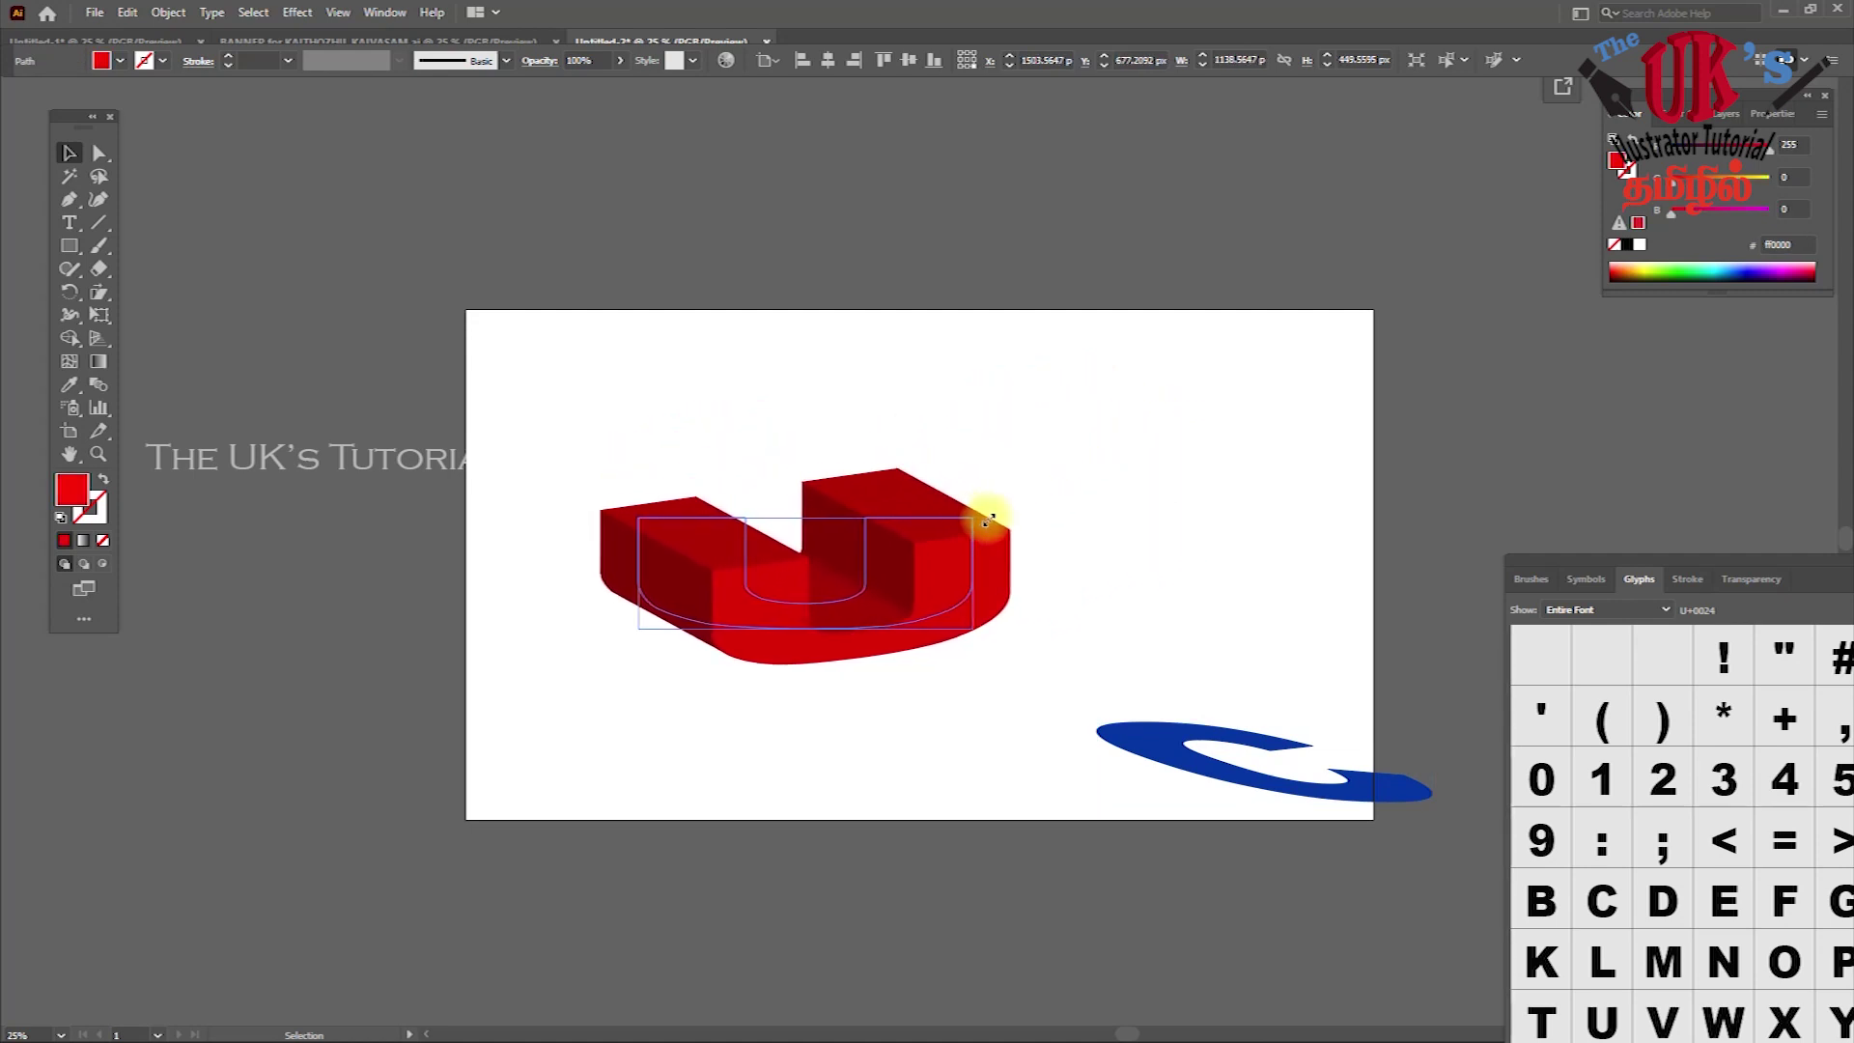
pyautogui.moveTo(985, 559); pyautogui.dragTo(1022, 600)
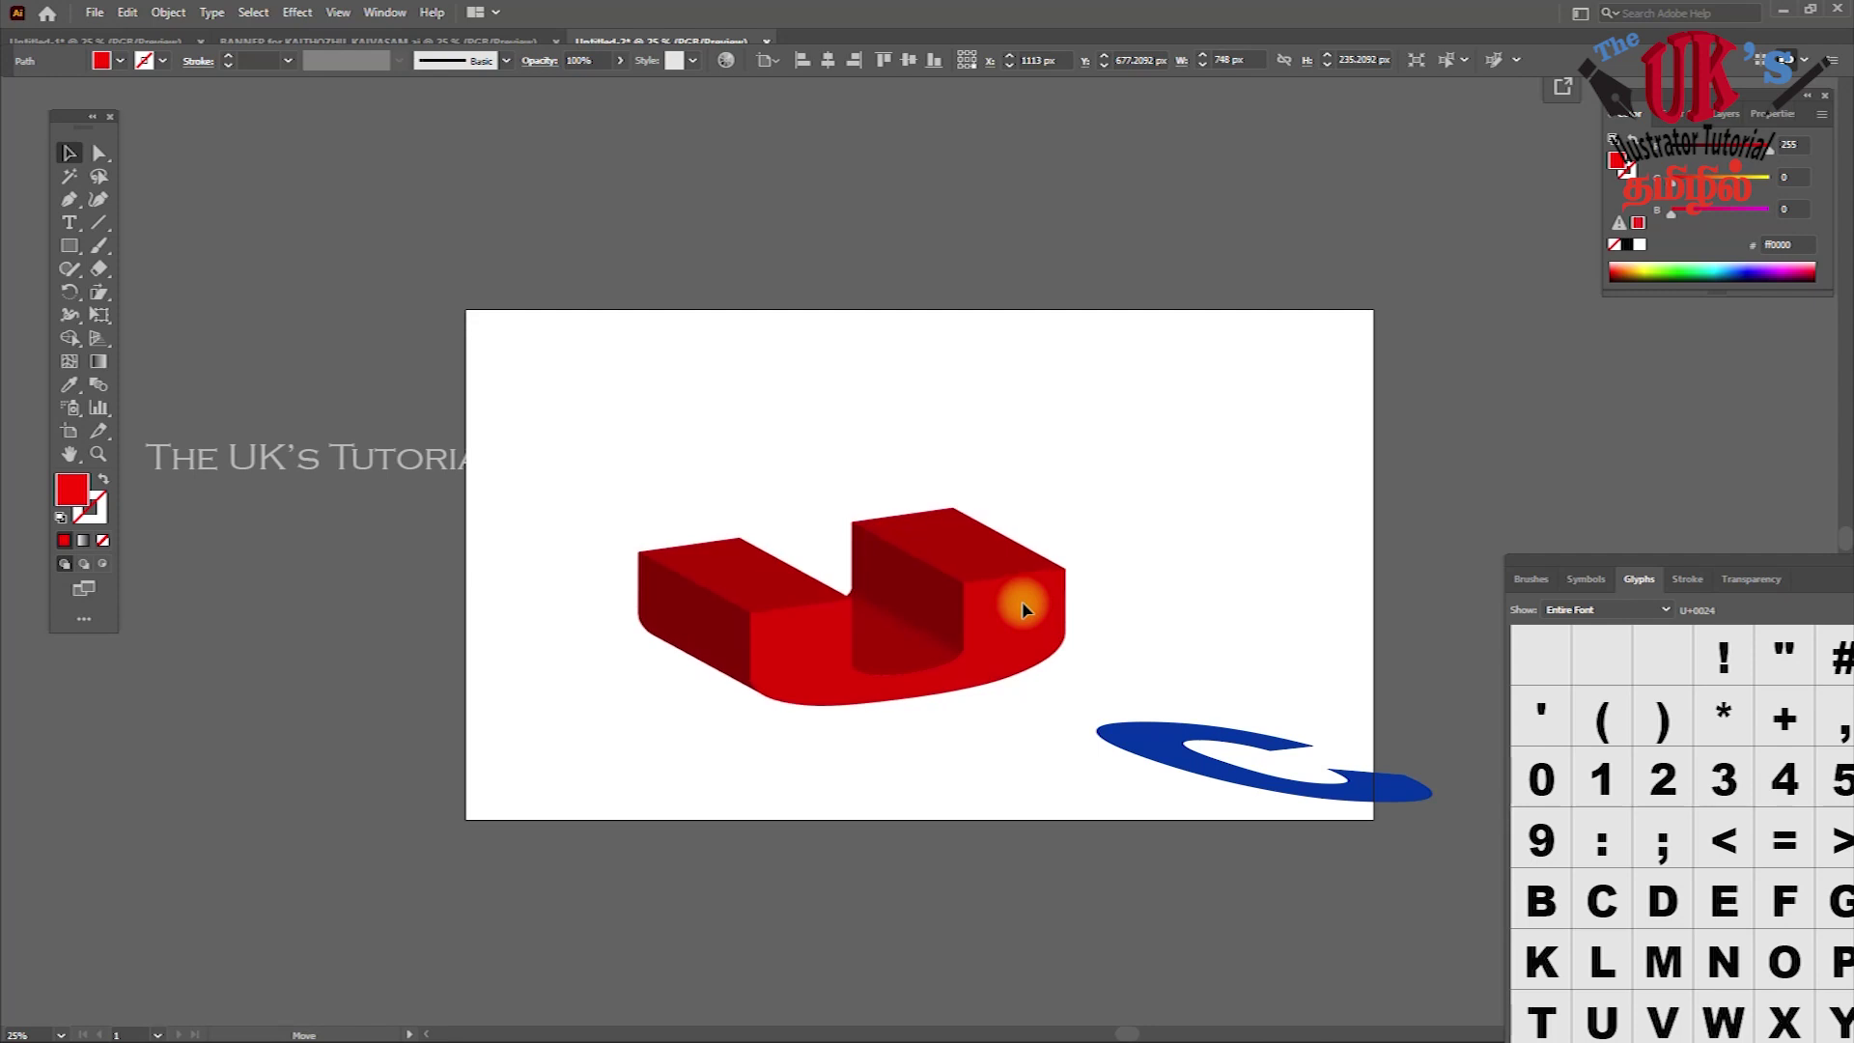
pyautogui.moveTo(676, 616); pyautogui.dragTo(680, 616)
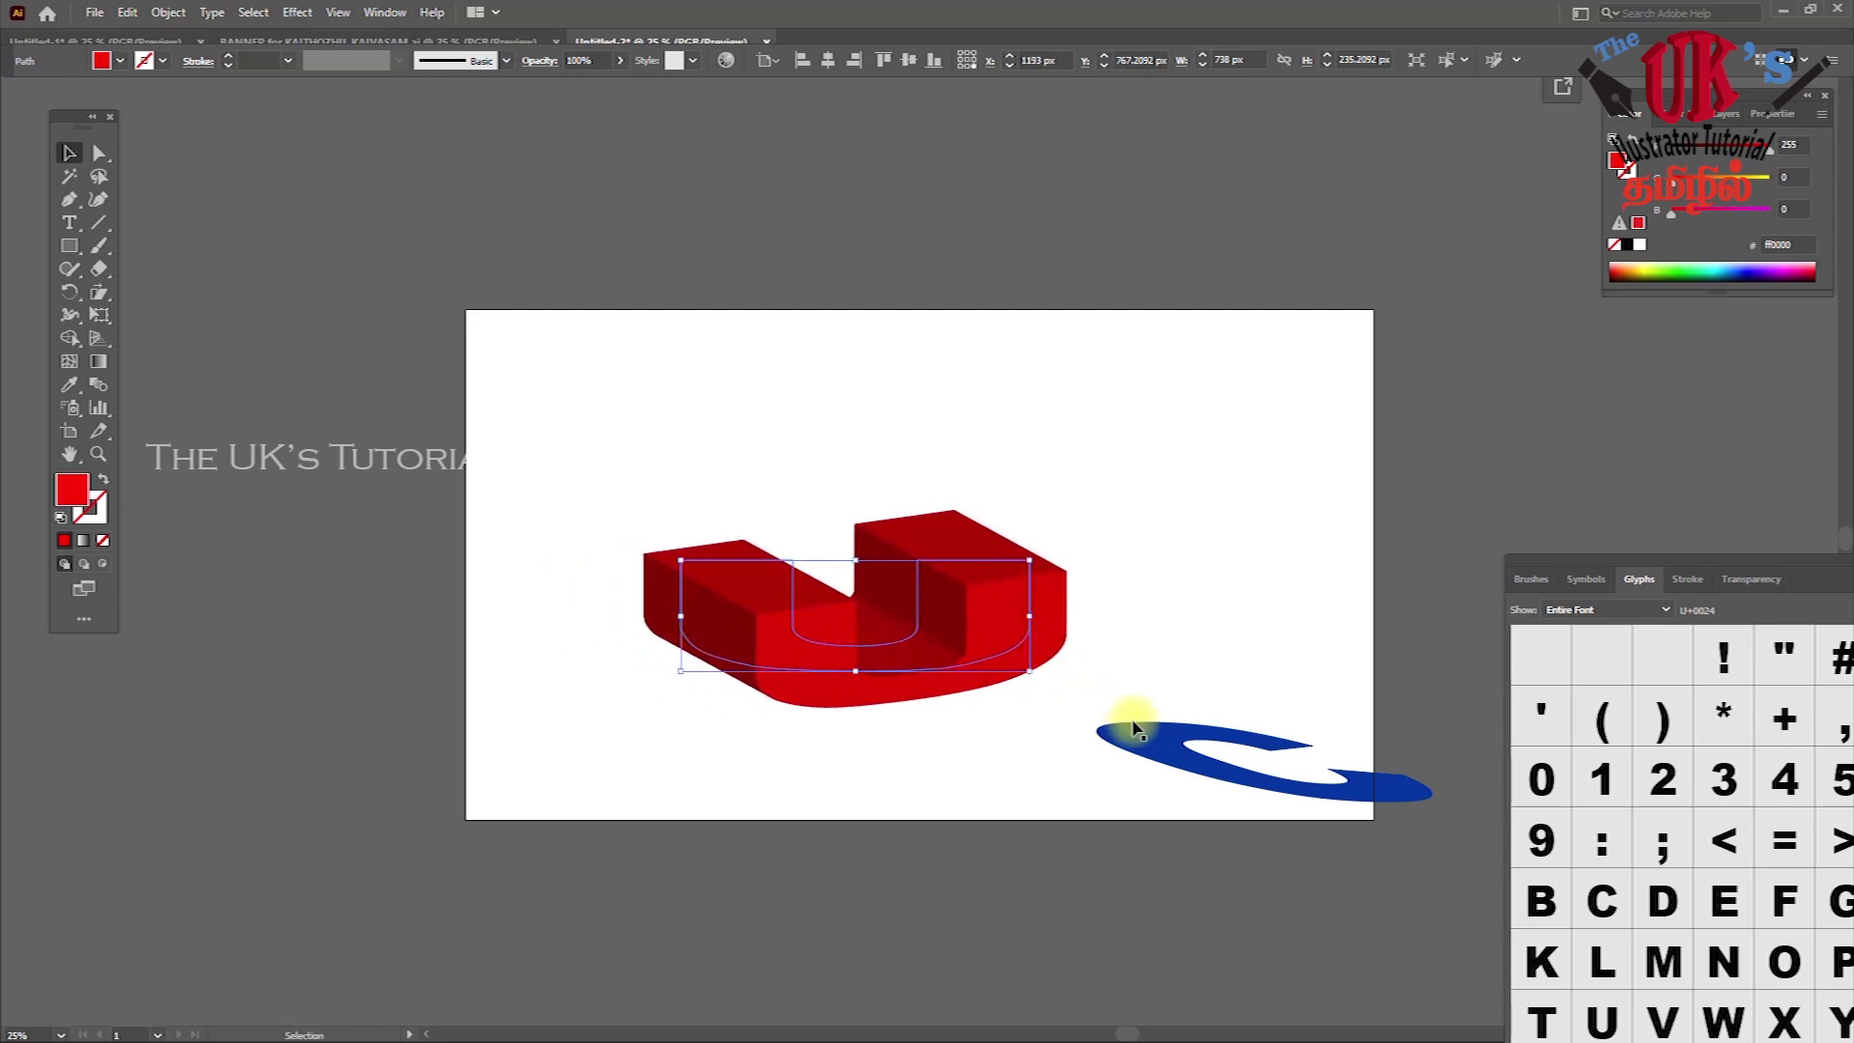
pyautogui.moveTo(1134, 726); pyautogui.dragTo(1125, 433)
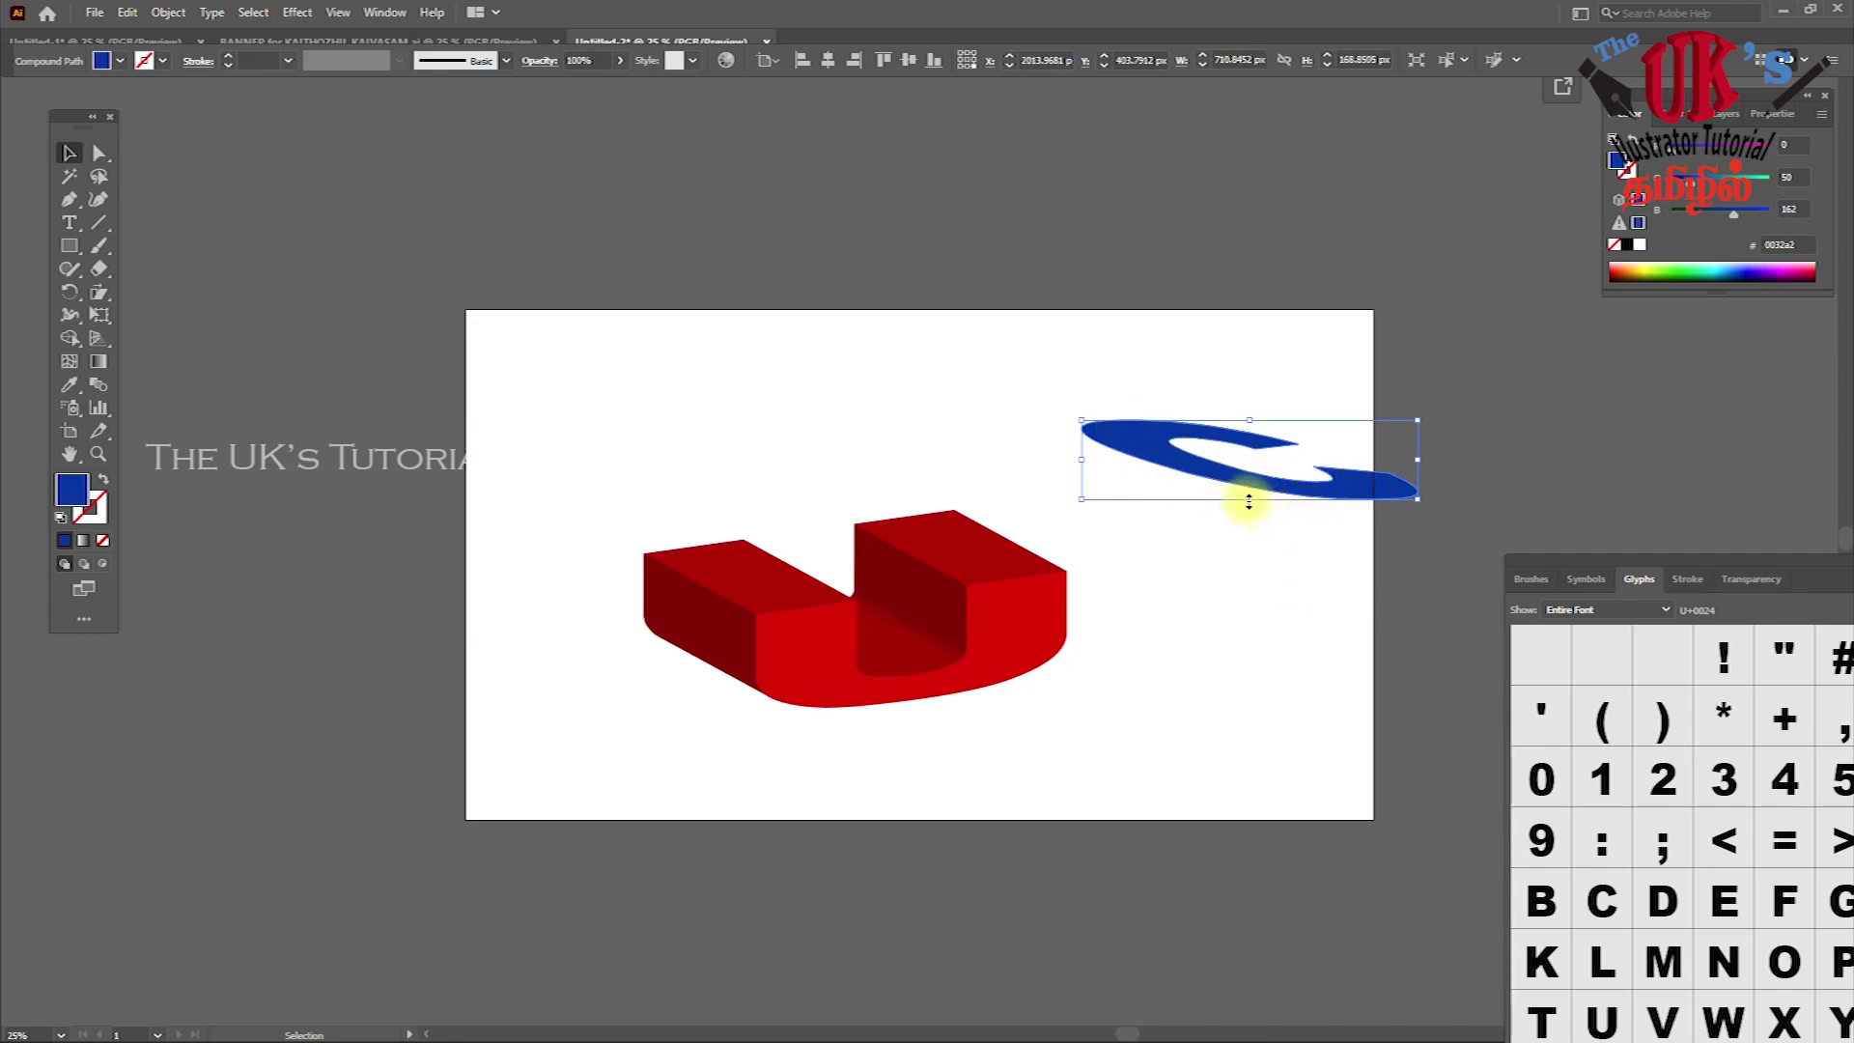
# Stretch the blue C tall and narrow, then move it into the red U's slot
pyautogui.moveTo(1248, 501); pyautogui.dragTo(1251, 690)
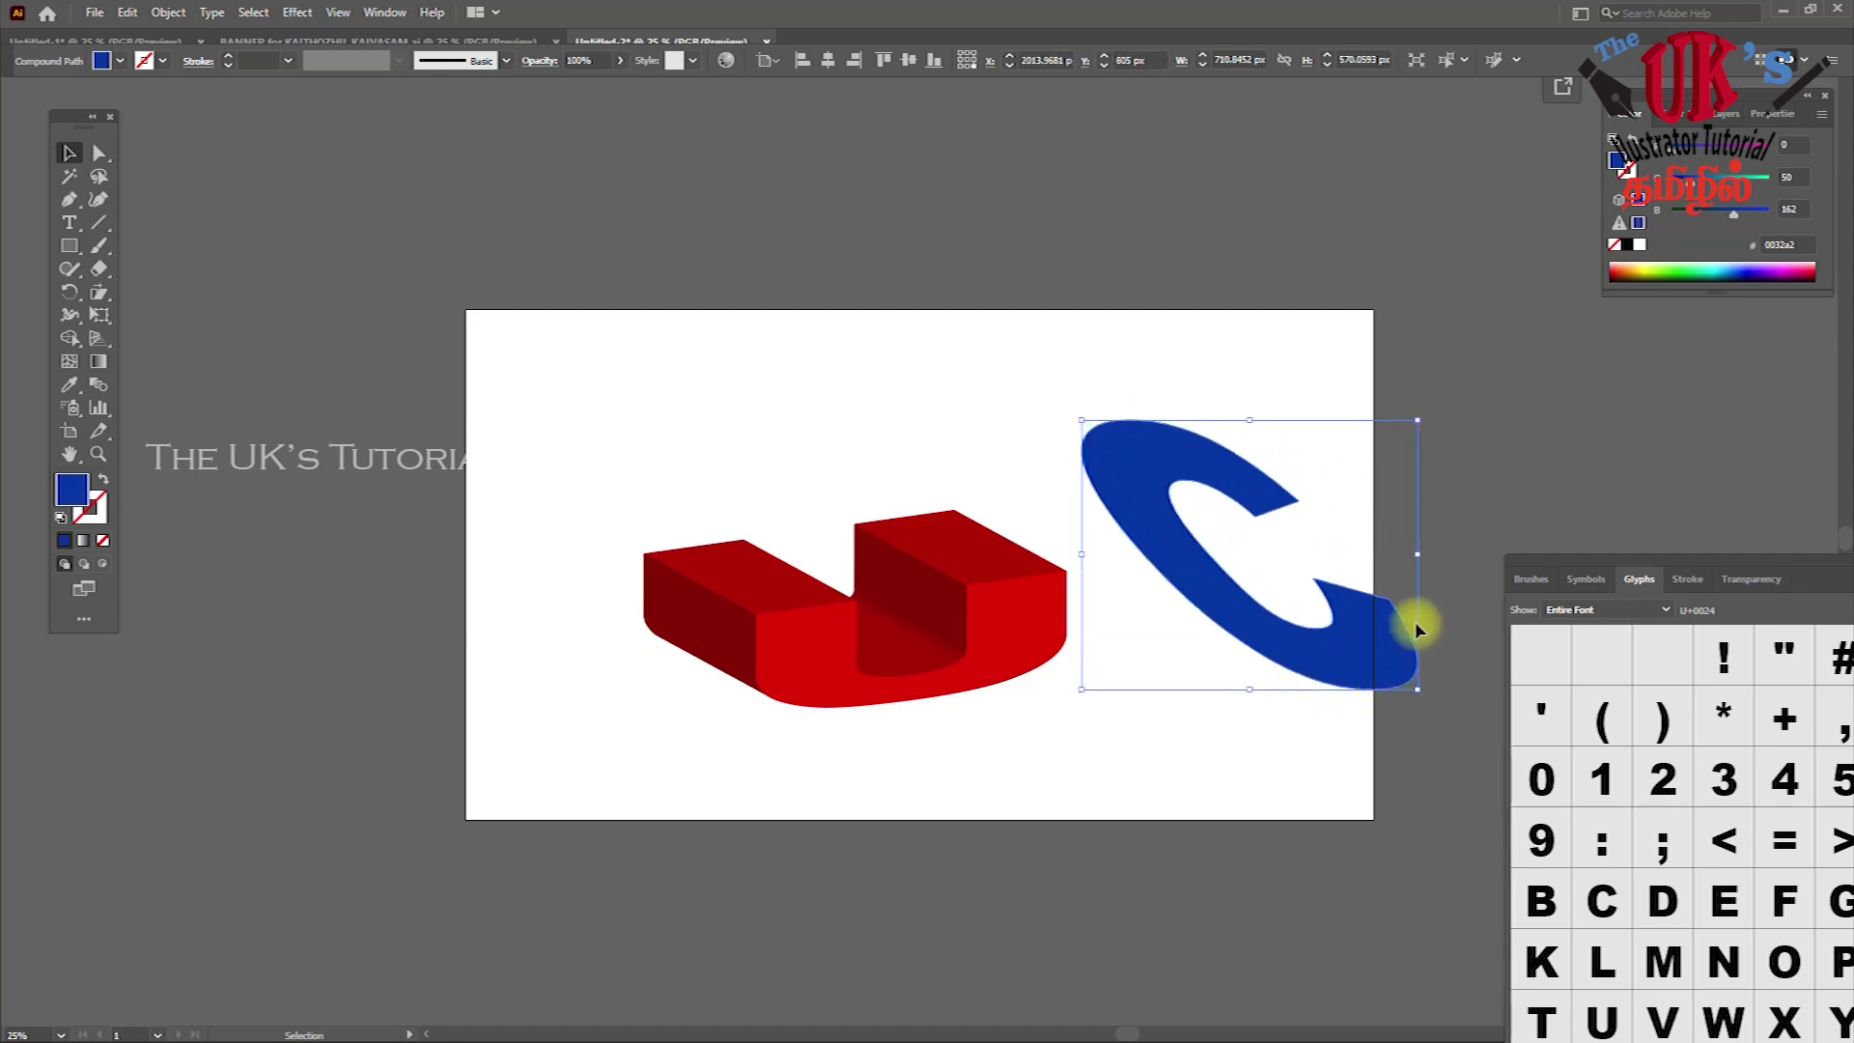
pyautogui.moveTo(1417, 554); pyautogui.dragTo(1210, 594)
pyautogui.press('a')
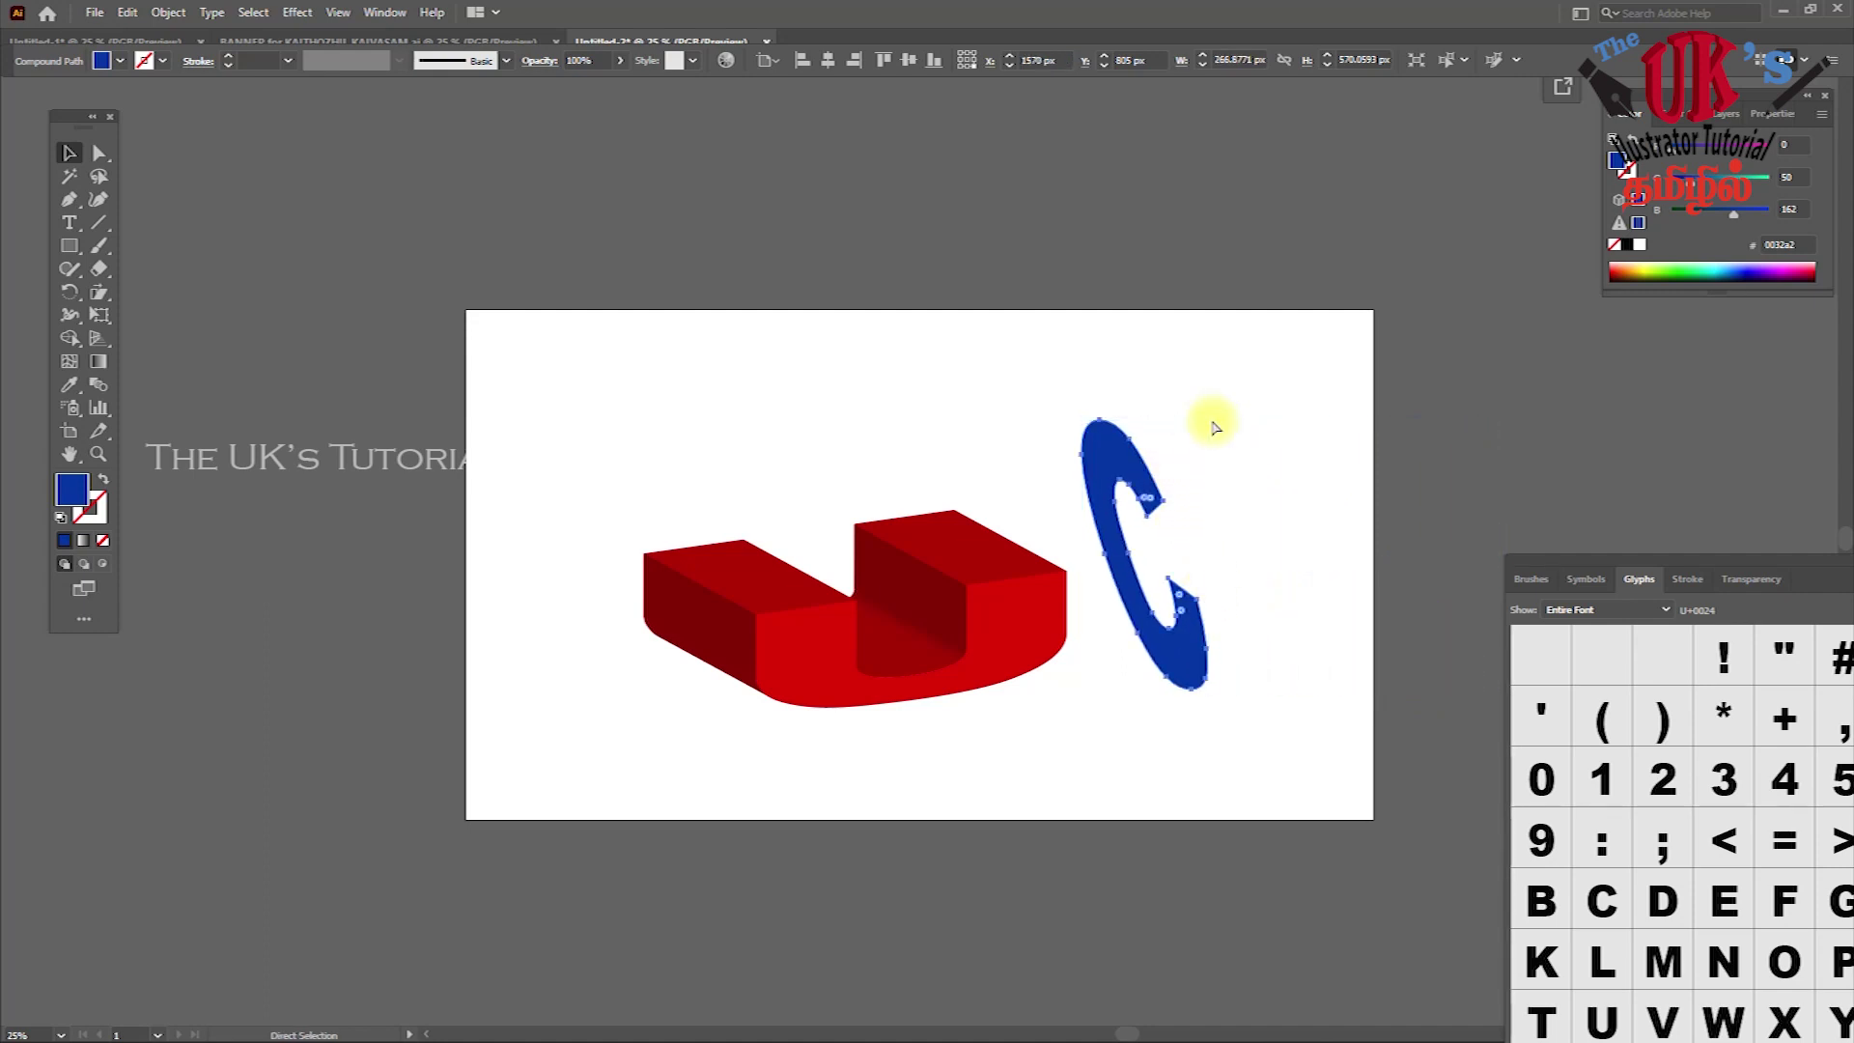
pyautogui.press('v')
pyautogui.press('ctrl')
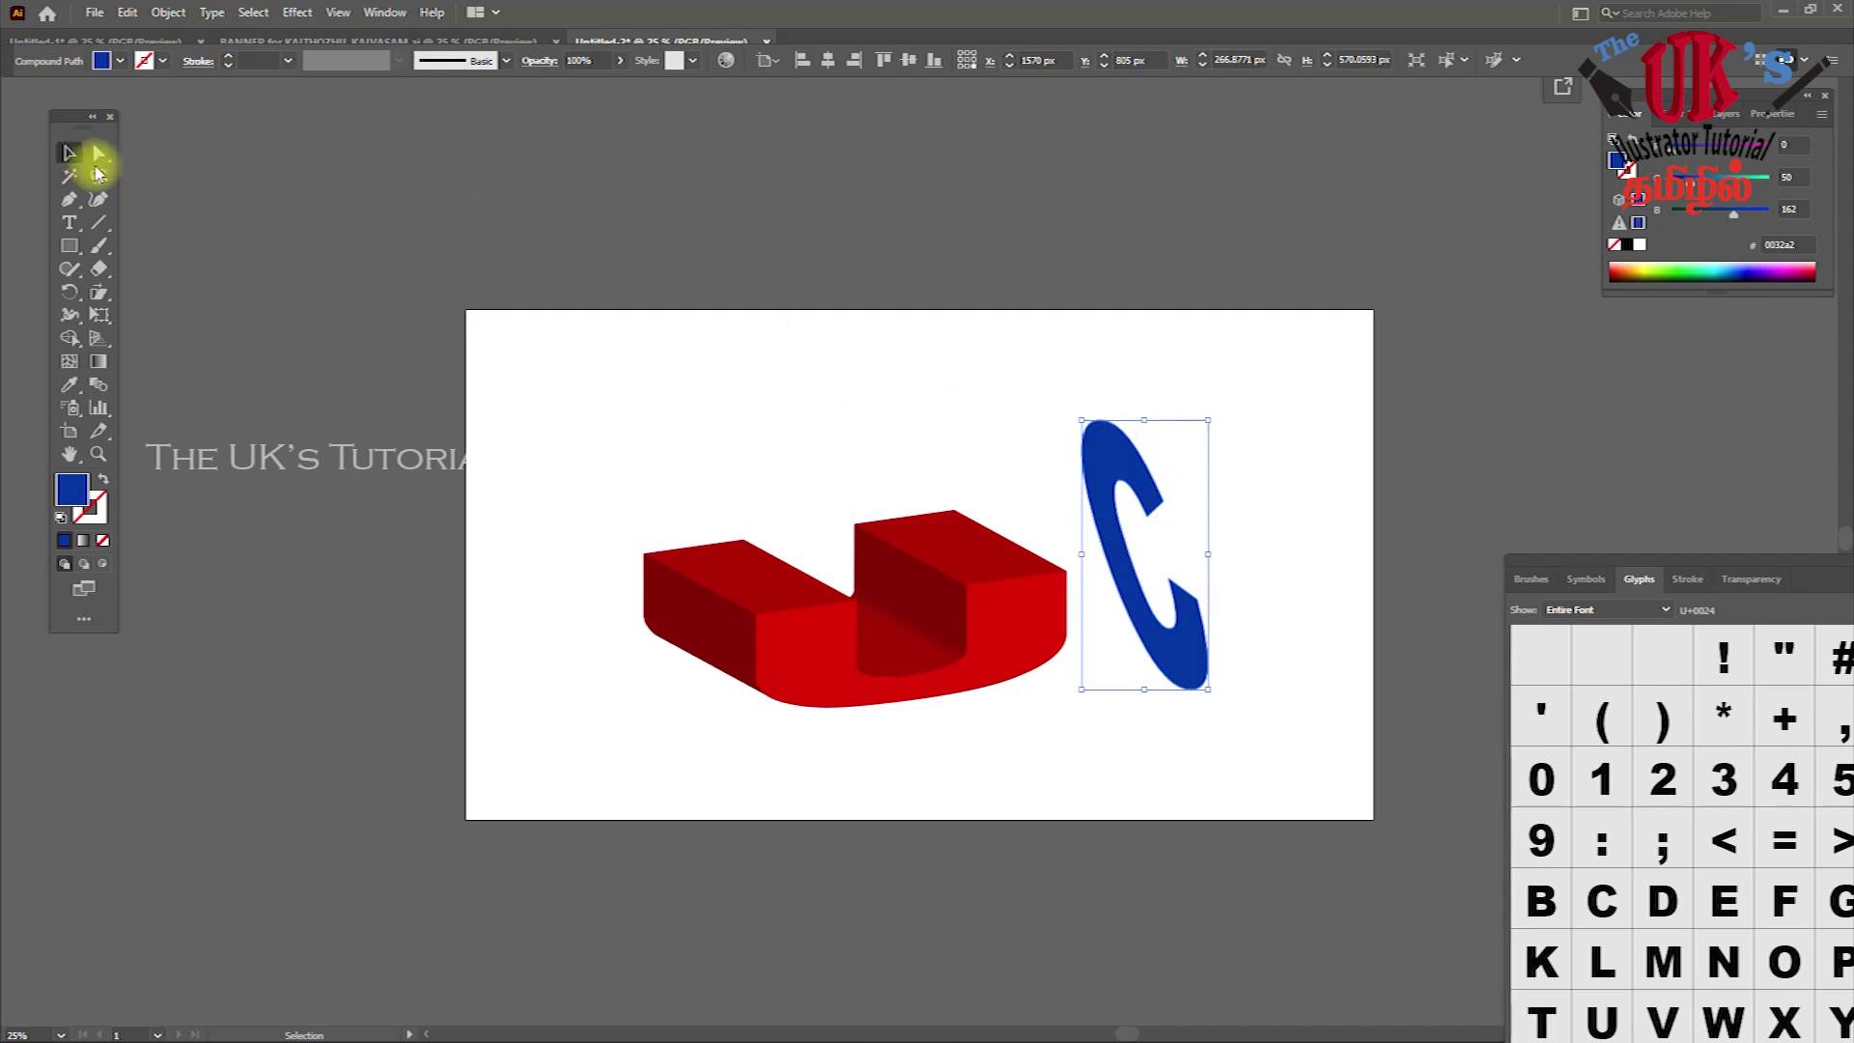
pyautogui.click(882, 396)
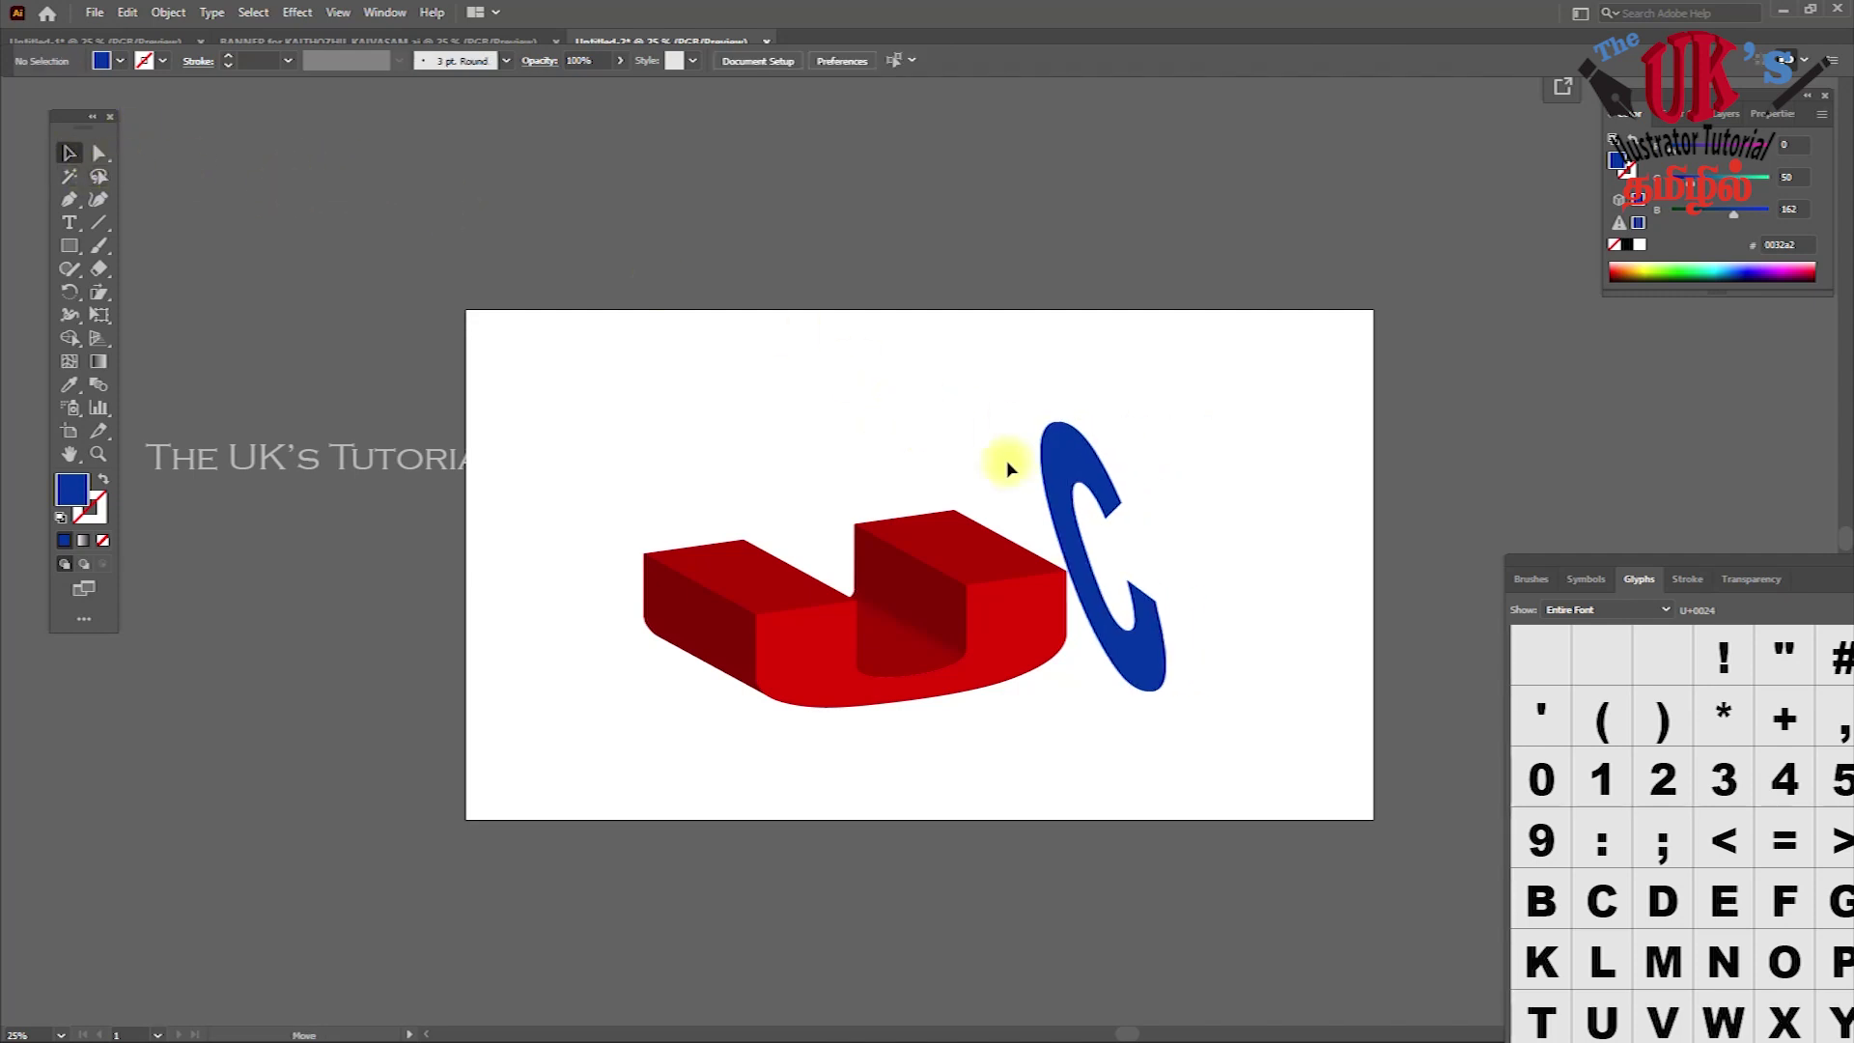
pyautogui.moveTo(1103, 465); pyautogui.dragTo(843, 439)
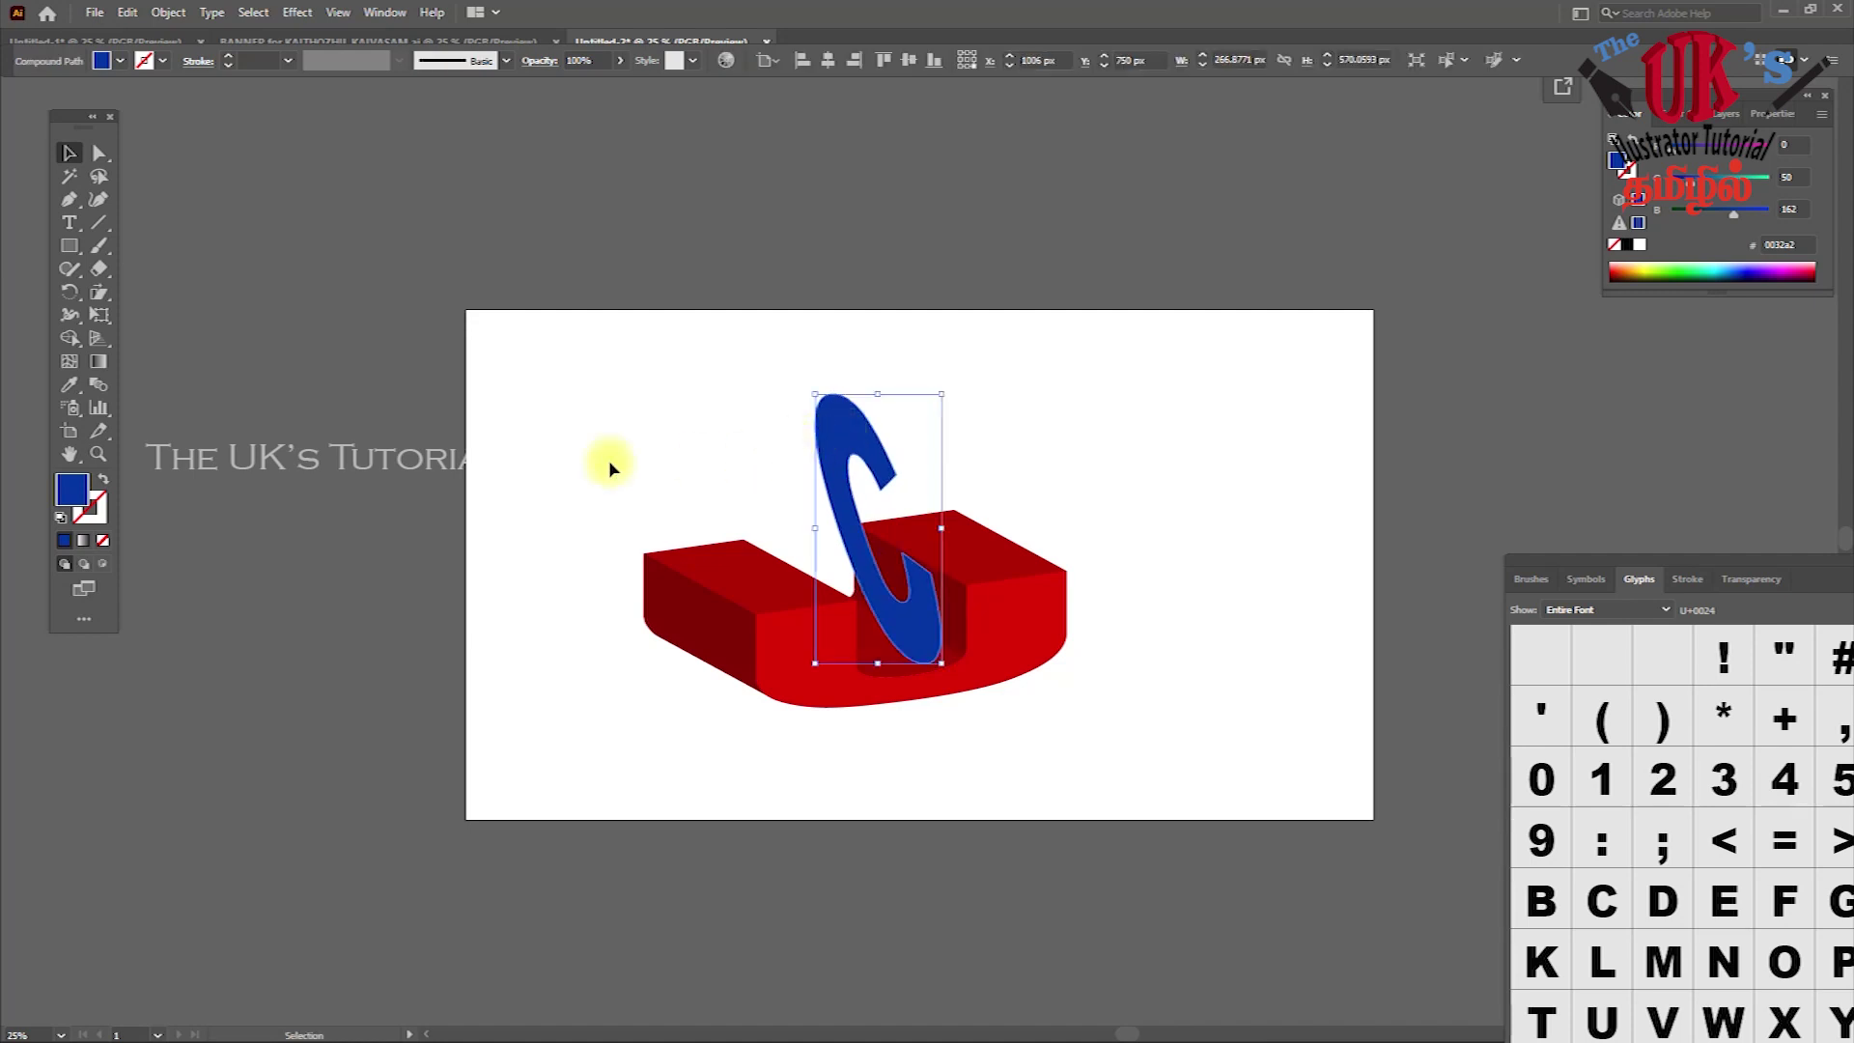
# Fill the C with light blue #99ccff and nudge it slightly left
pyautogui.doubleClick(72, 497)
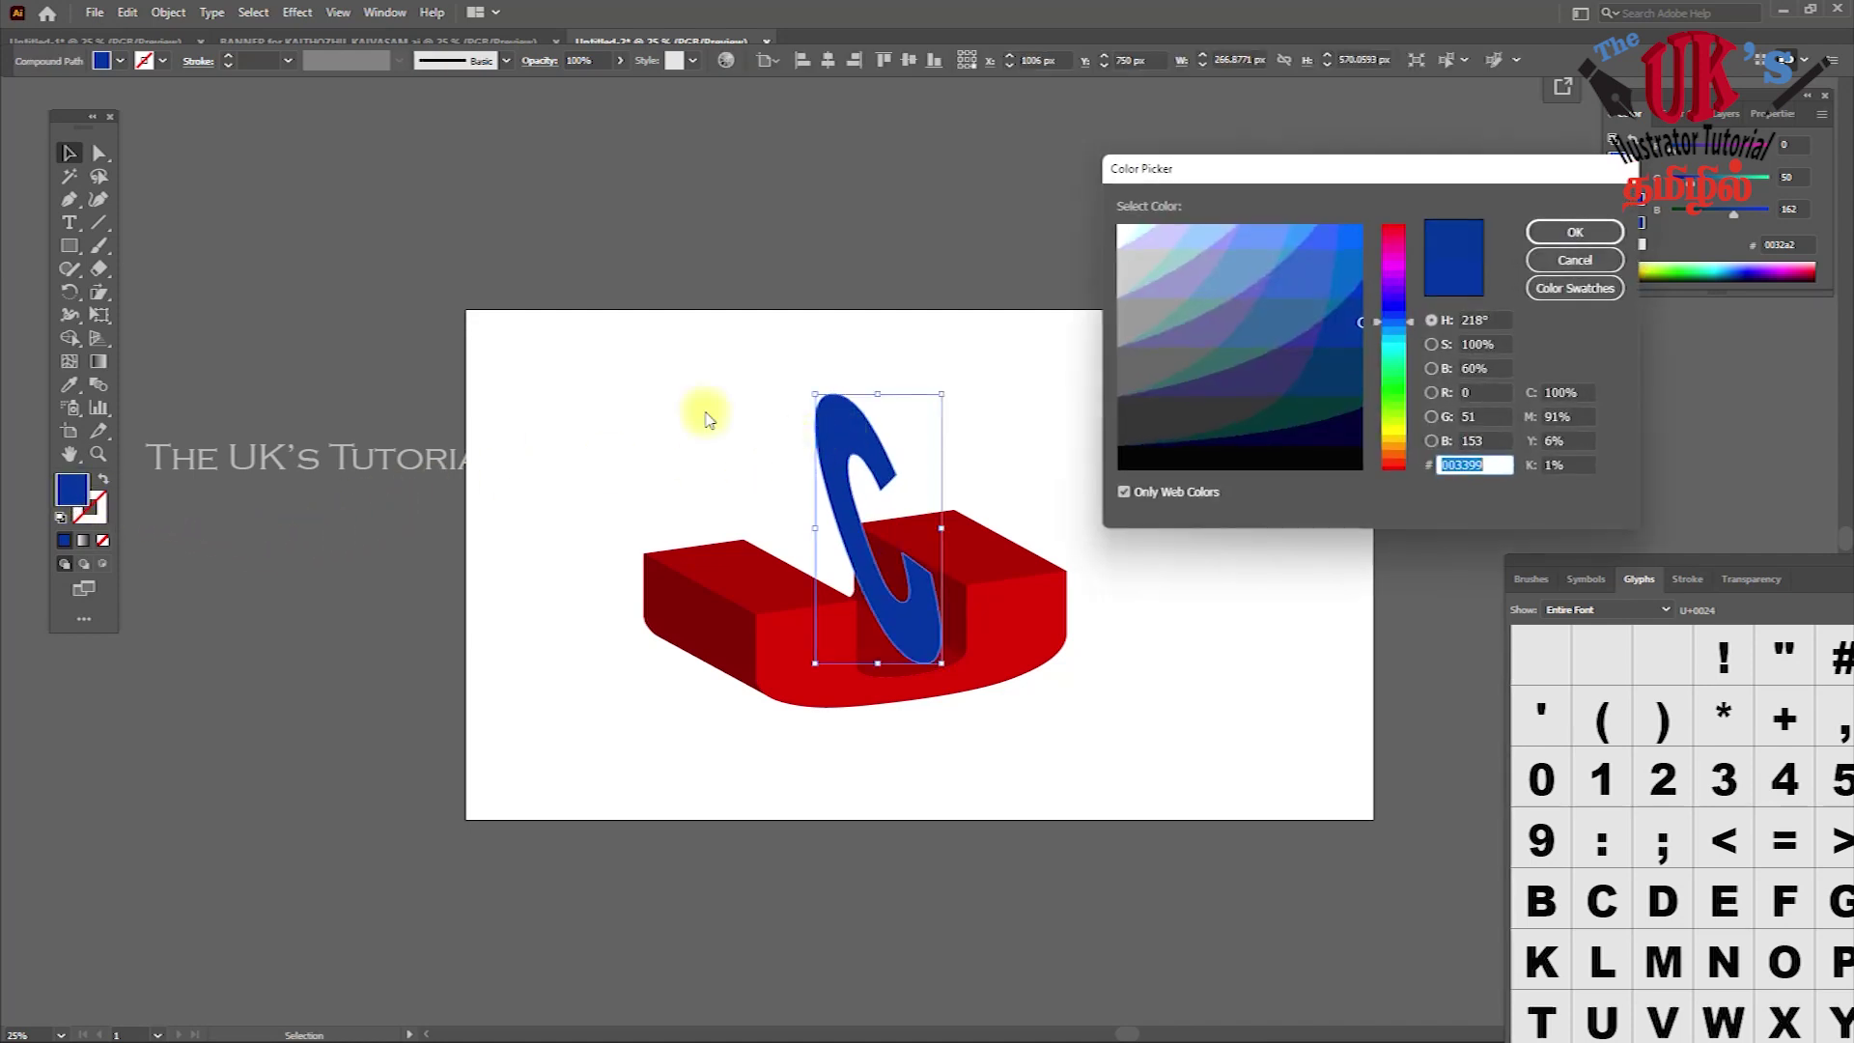
pyautogui.click(1208, 237)
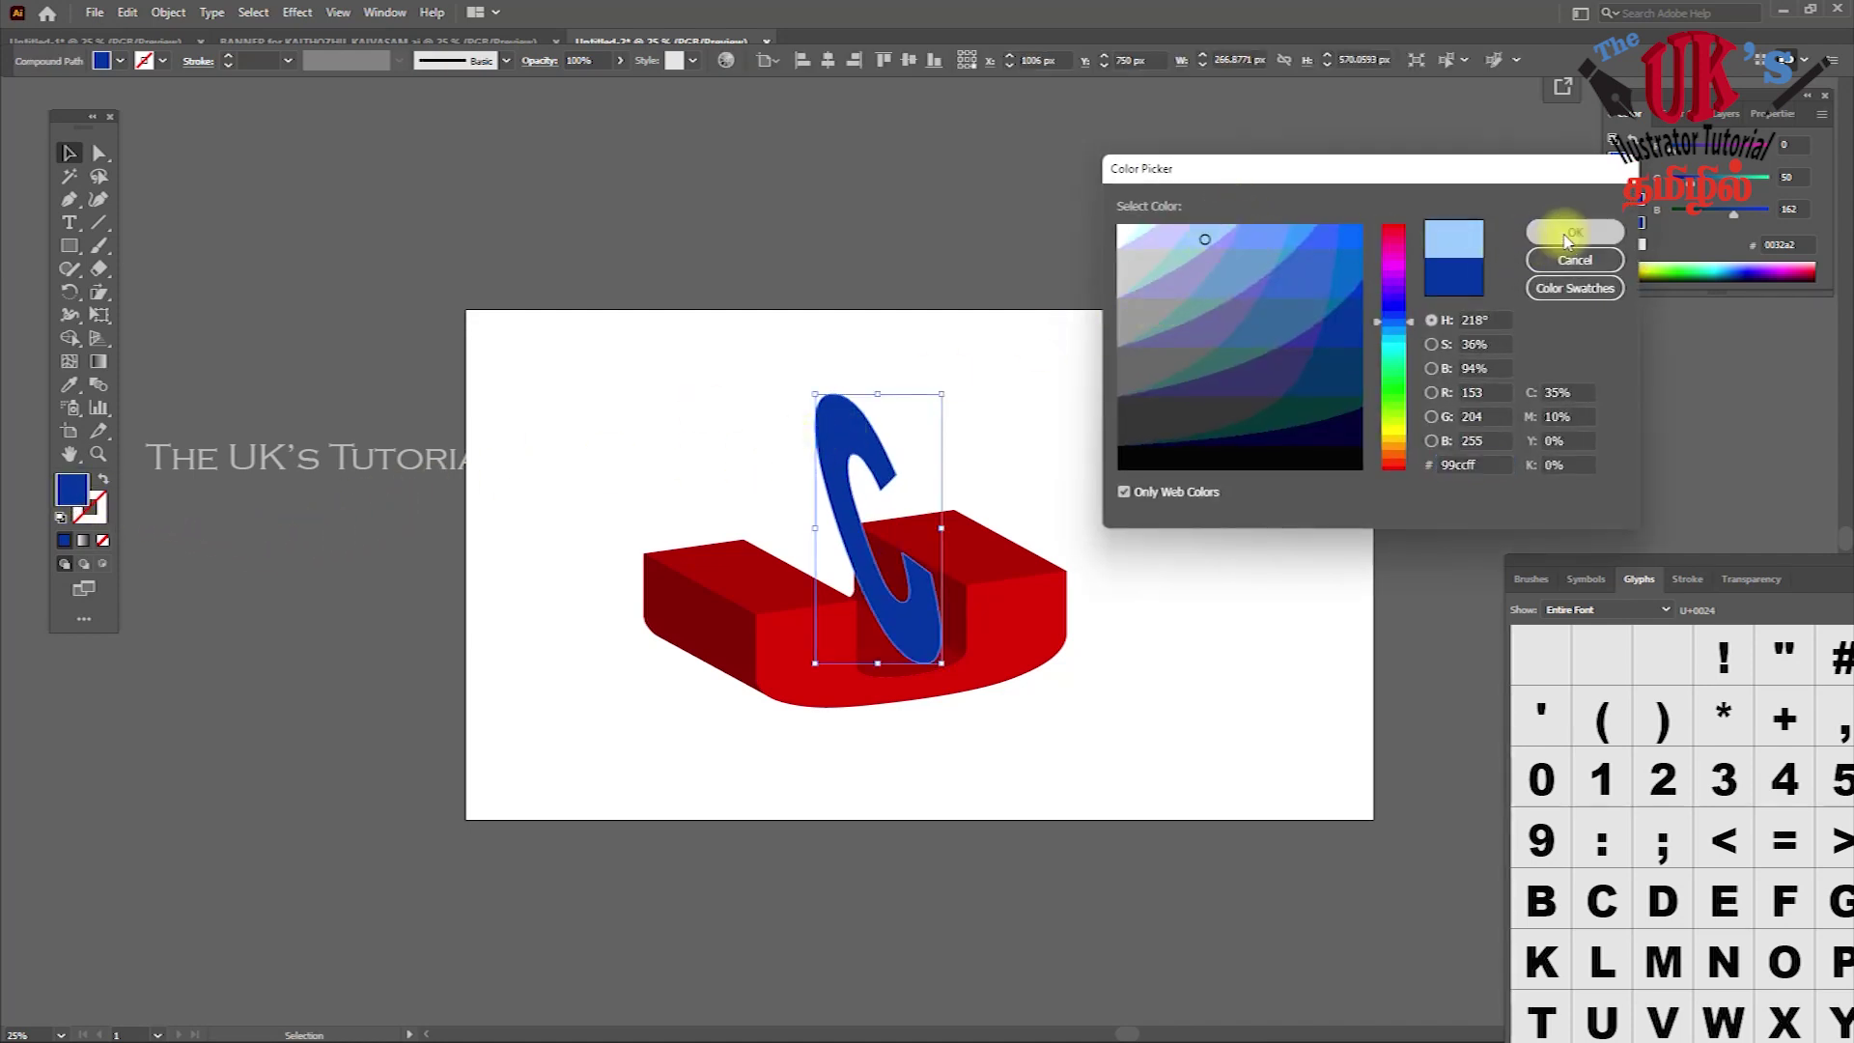
pyautogui.click(1568, 236)
pyautogui.click(923, 315)
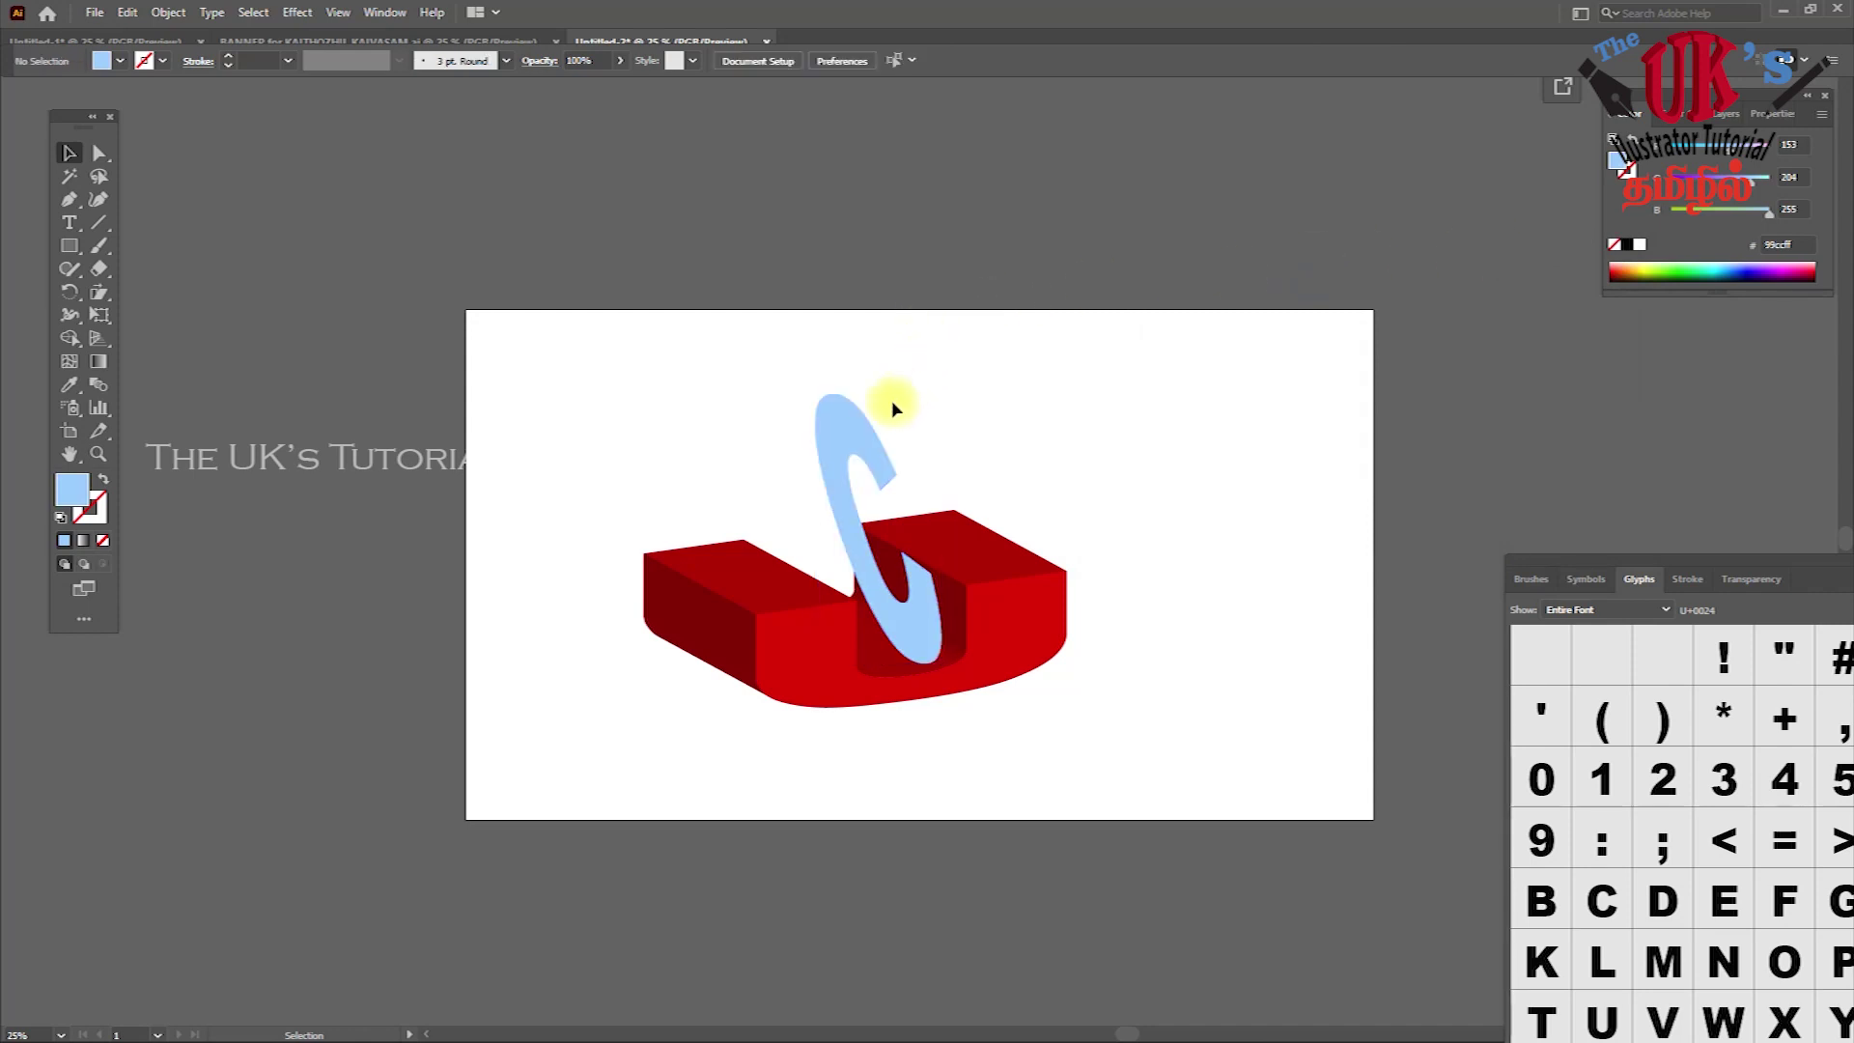
pyautogui.moveTo(847, 438); pyautogui.dragTo(842, 432)
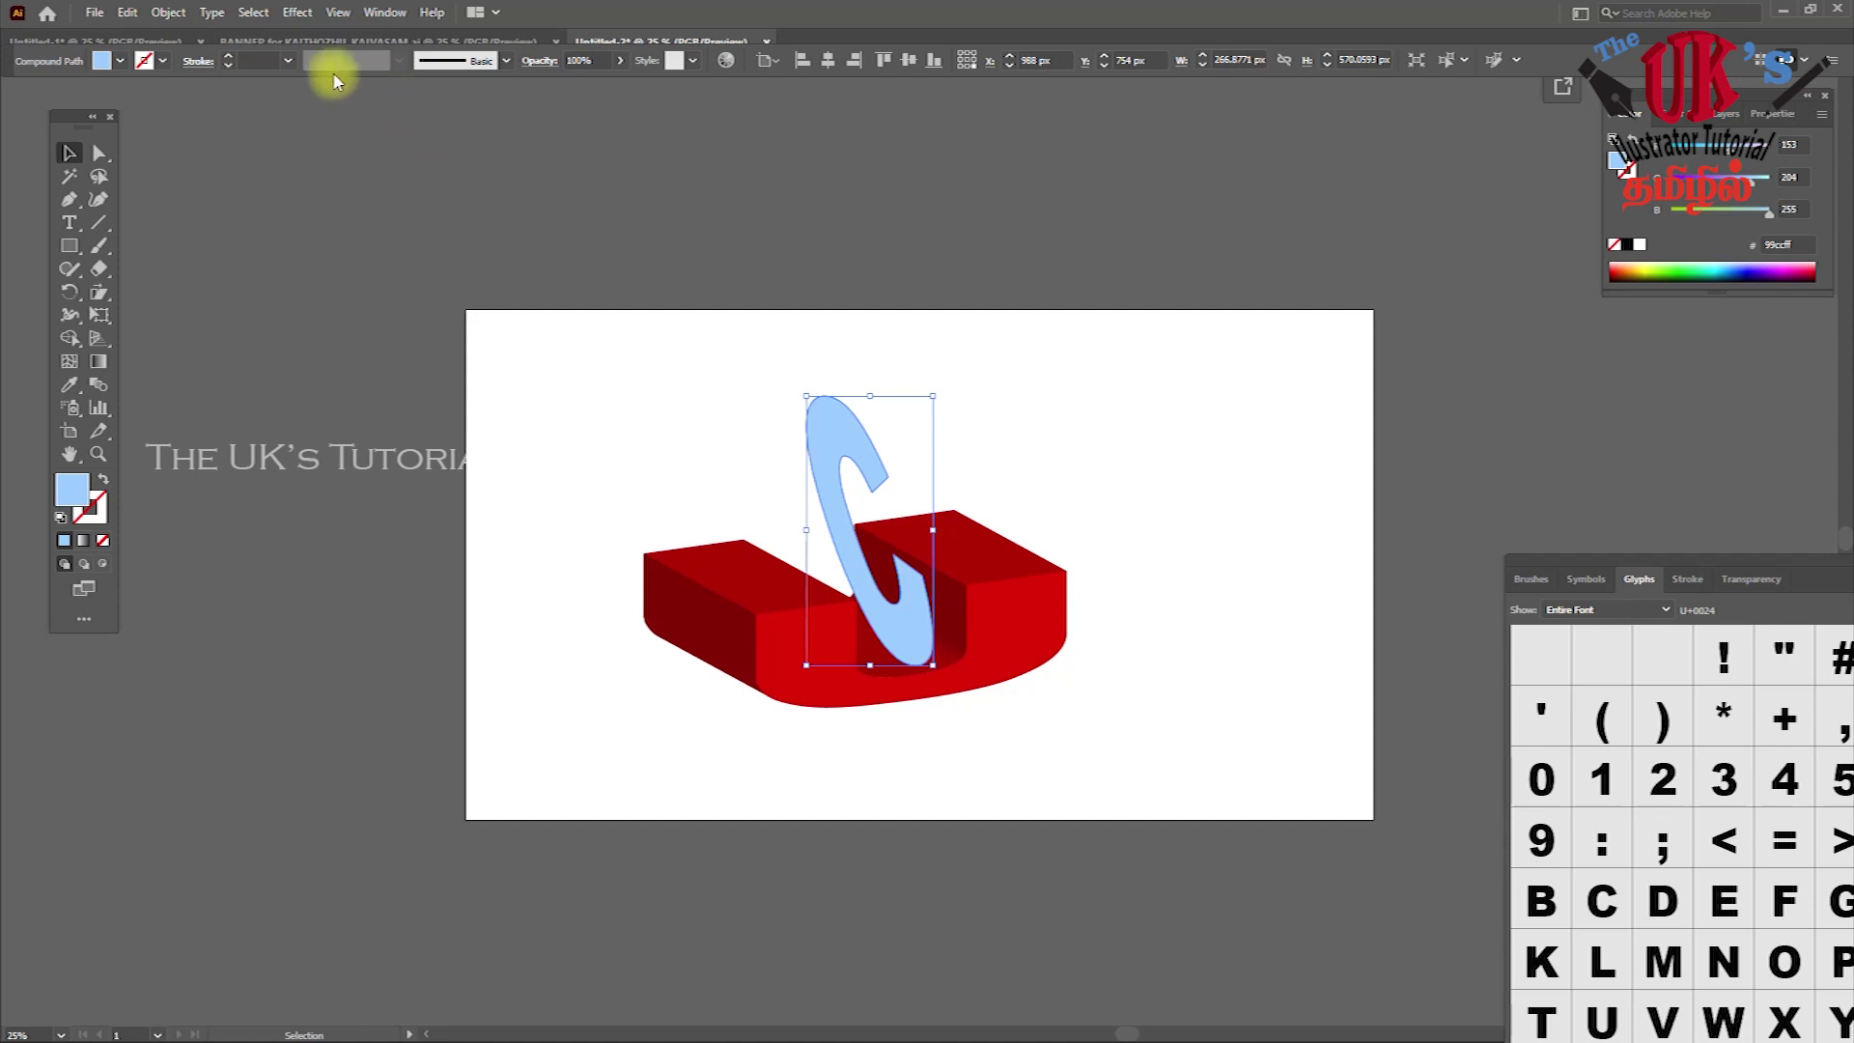
# Apply a 3D Extrude & Bevel to the C with depth around 272 pt
pyautogui.click(298, 11)
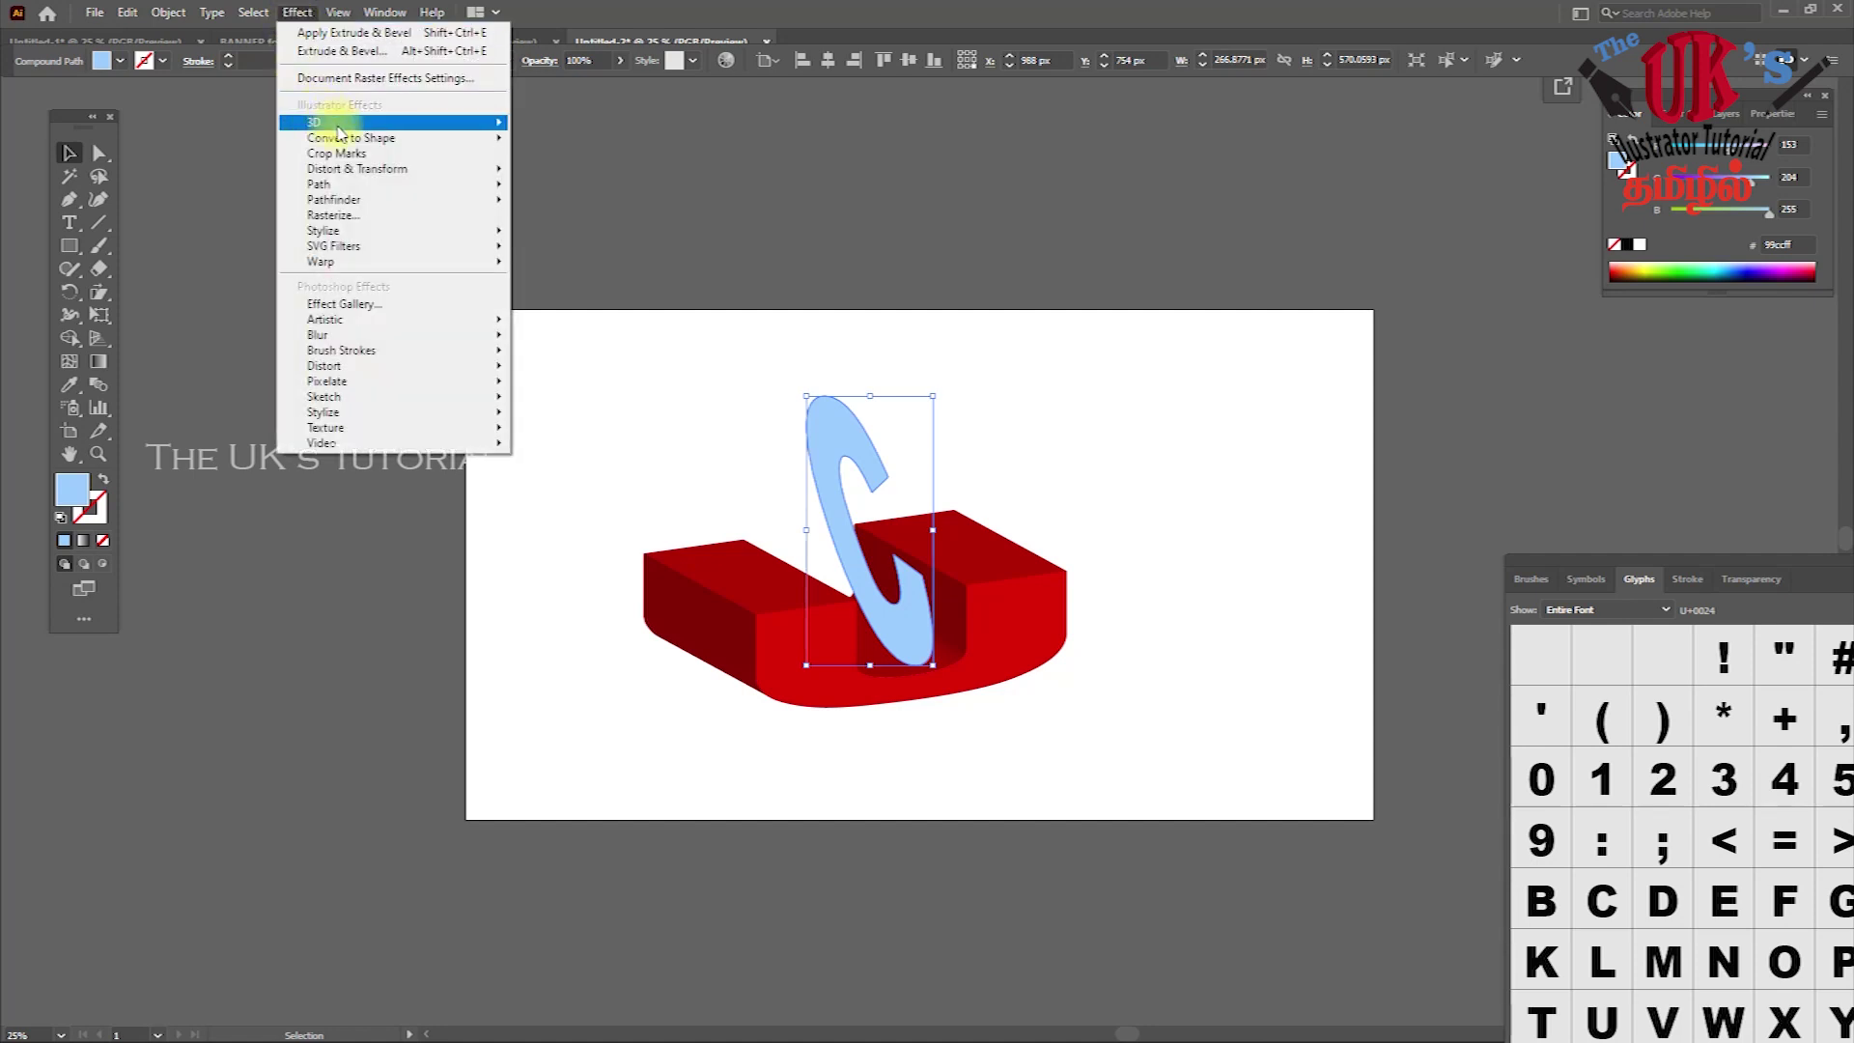
pyautogui.moveTo(391, 122)
pyautogui.click(533, 126)
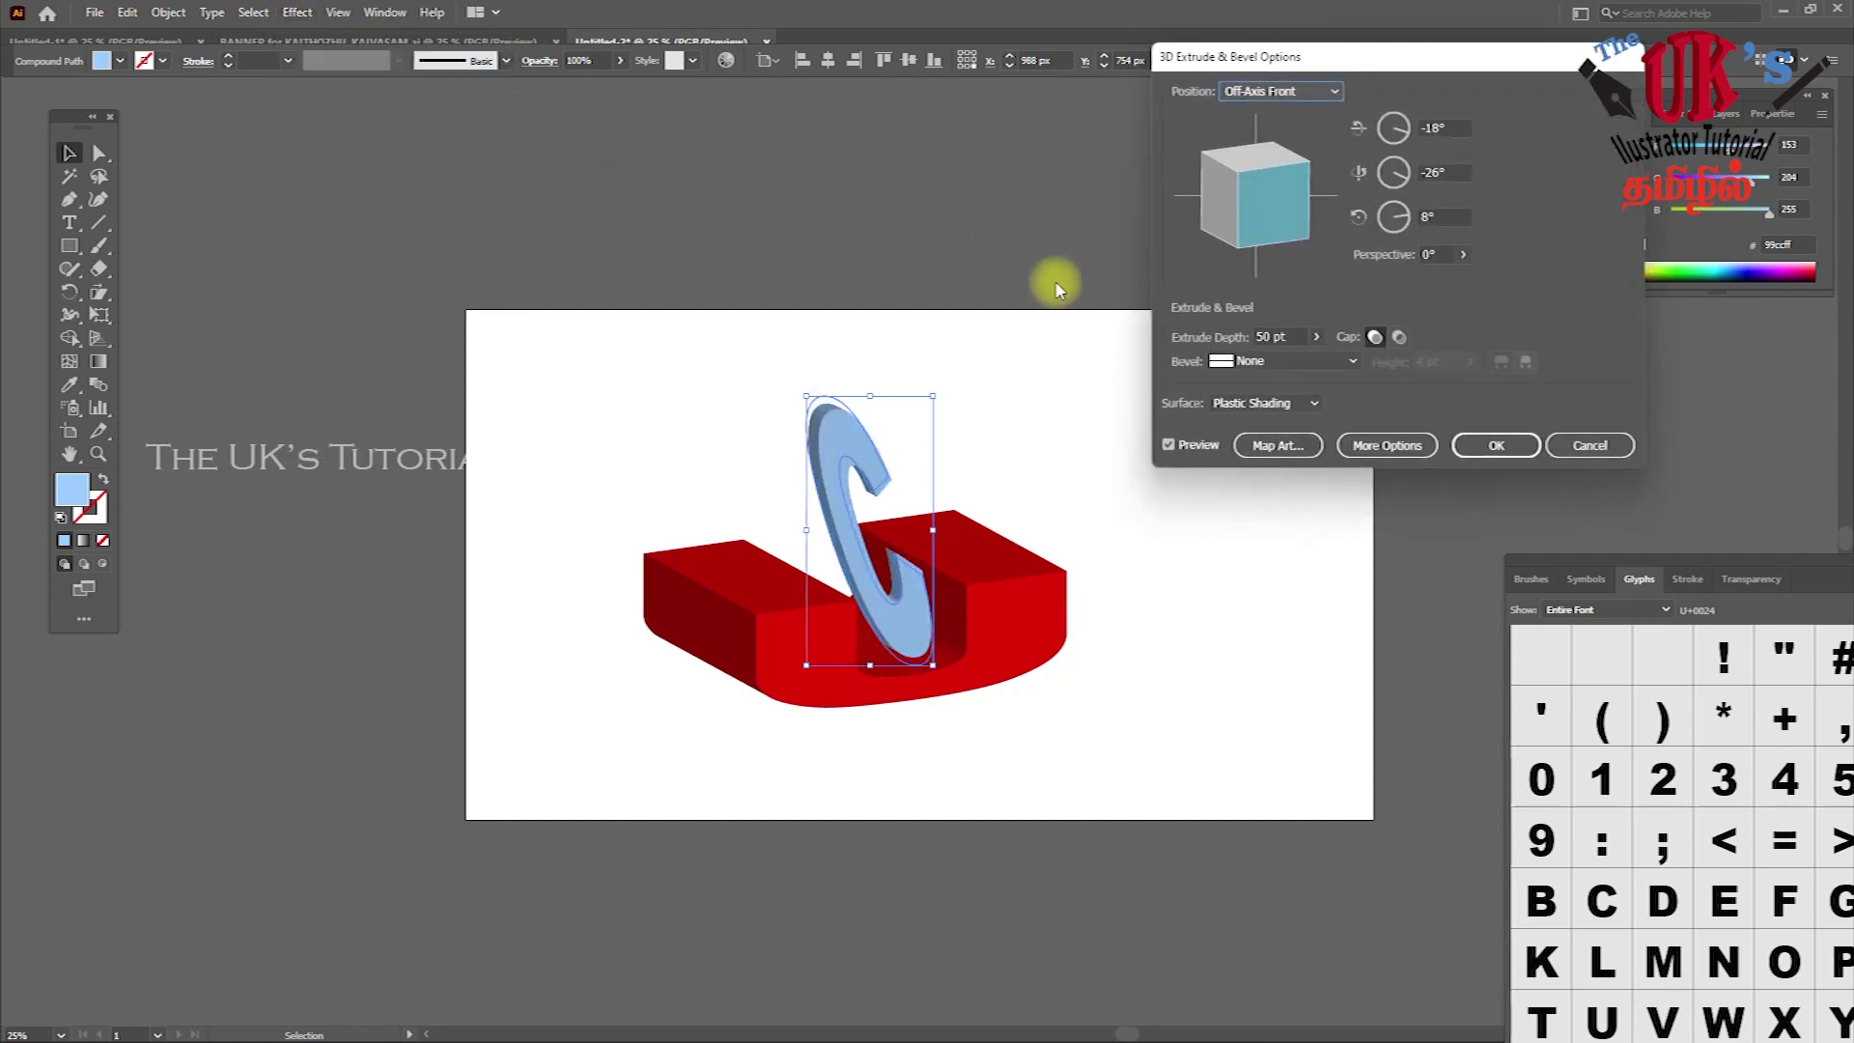
pyautogui.click(1315, 336)
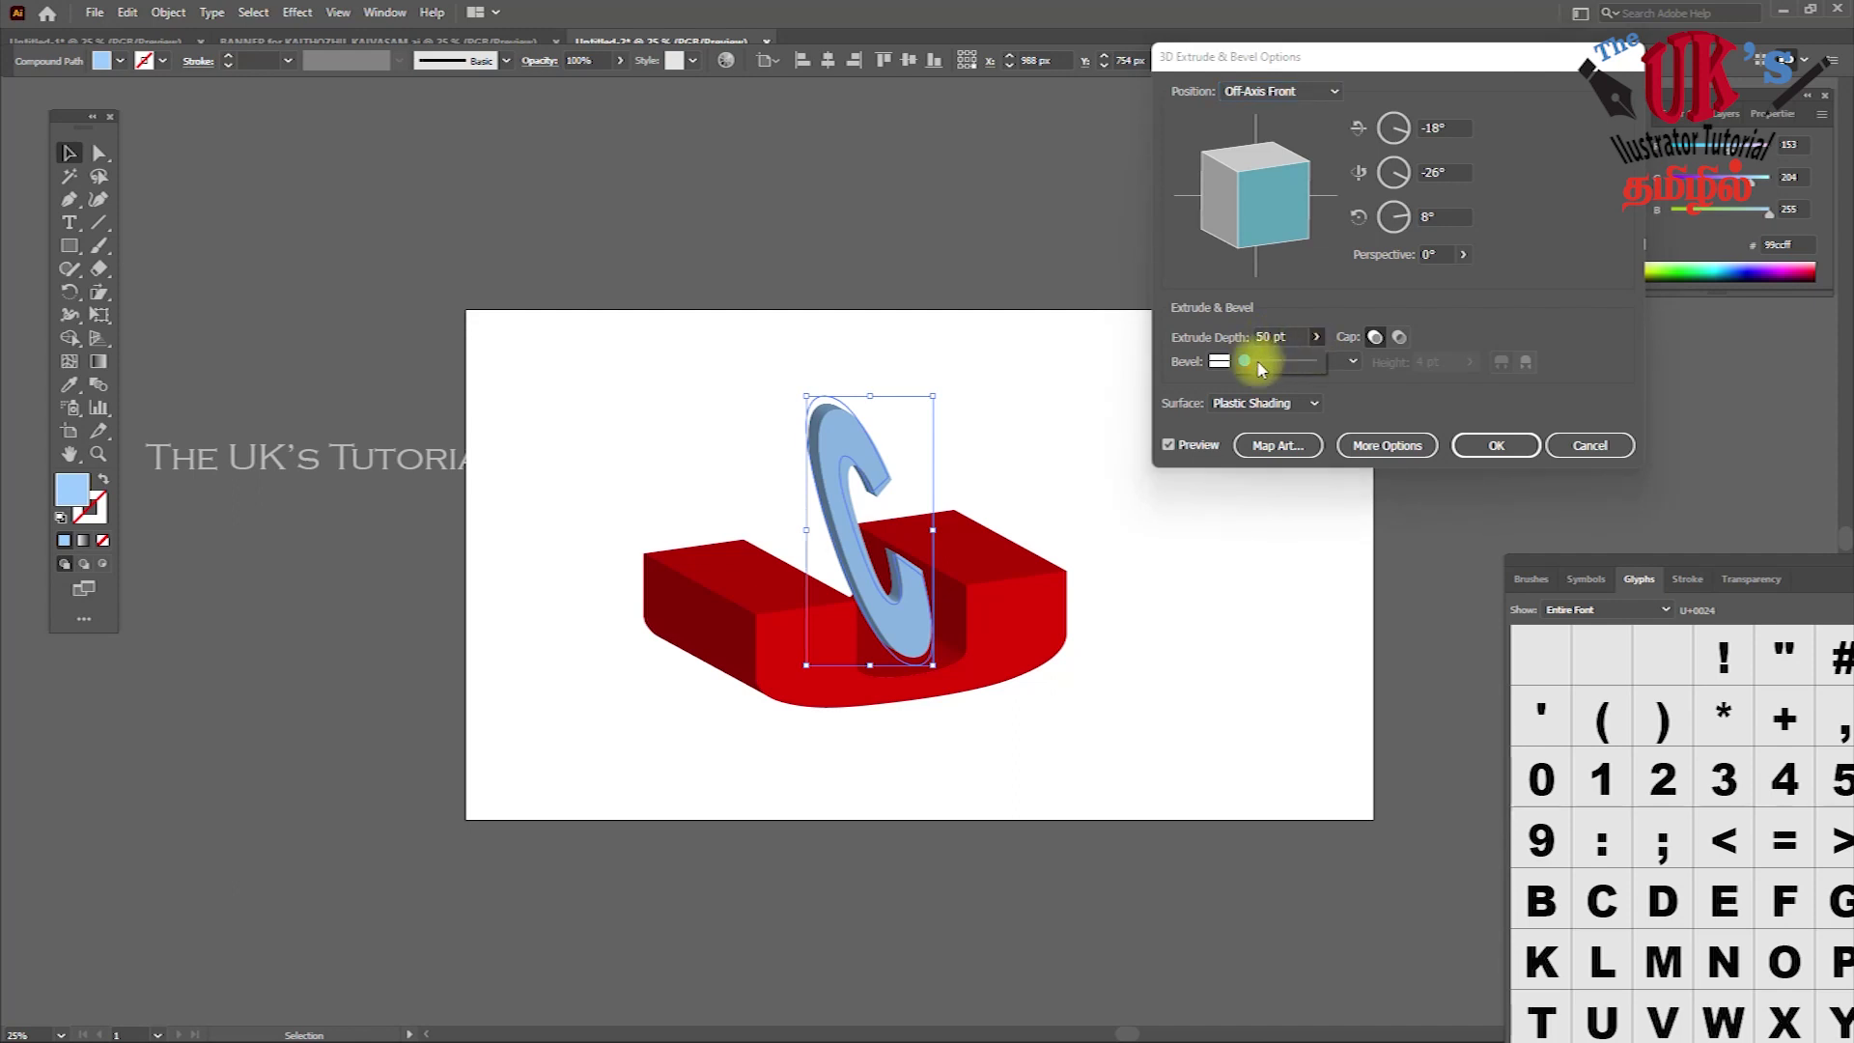
pyautogui.moveTo(1265, 370); pyautogui.dragTo(1267, 370)
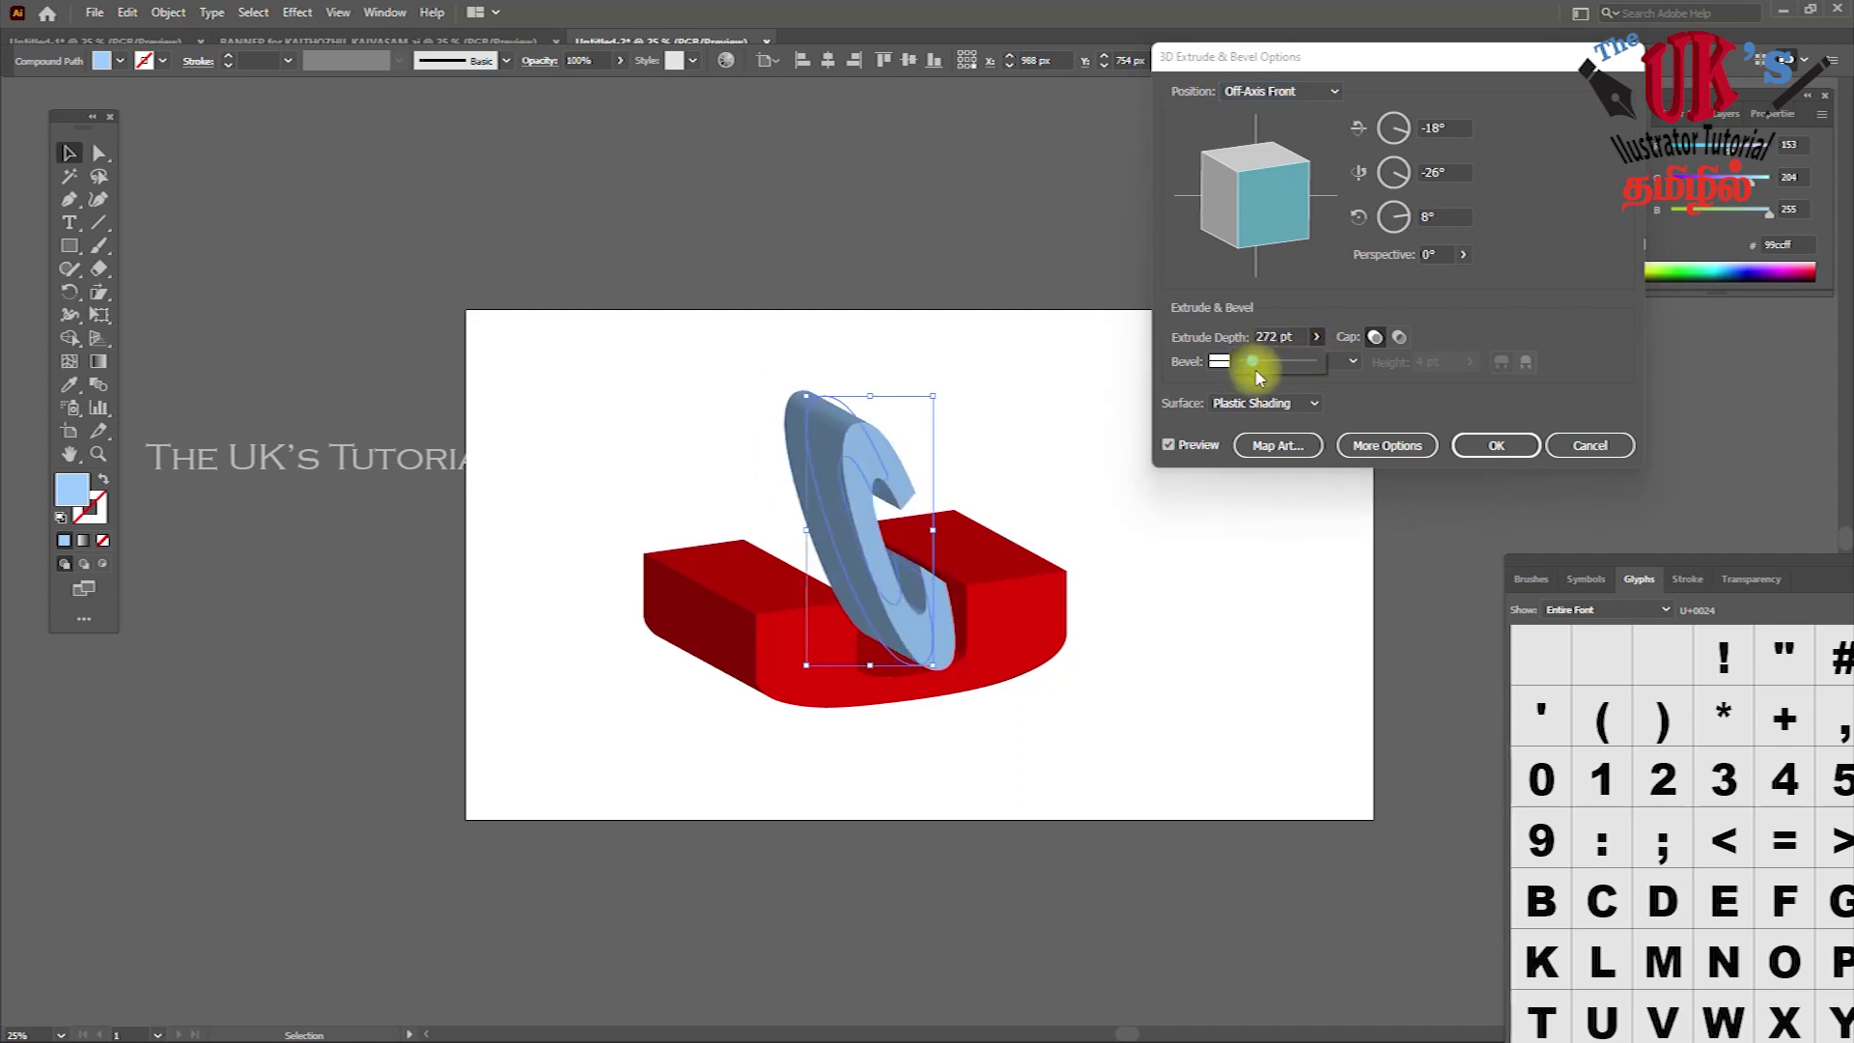
pyautogui.click(1487, 445)
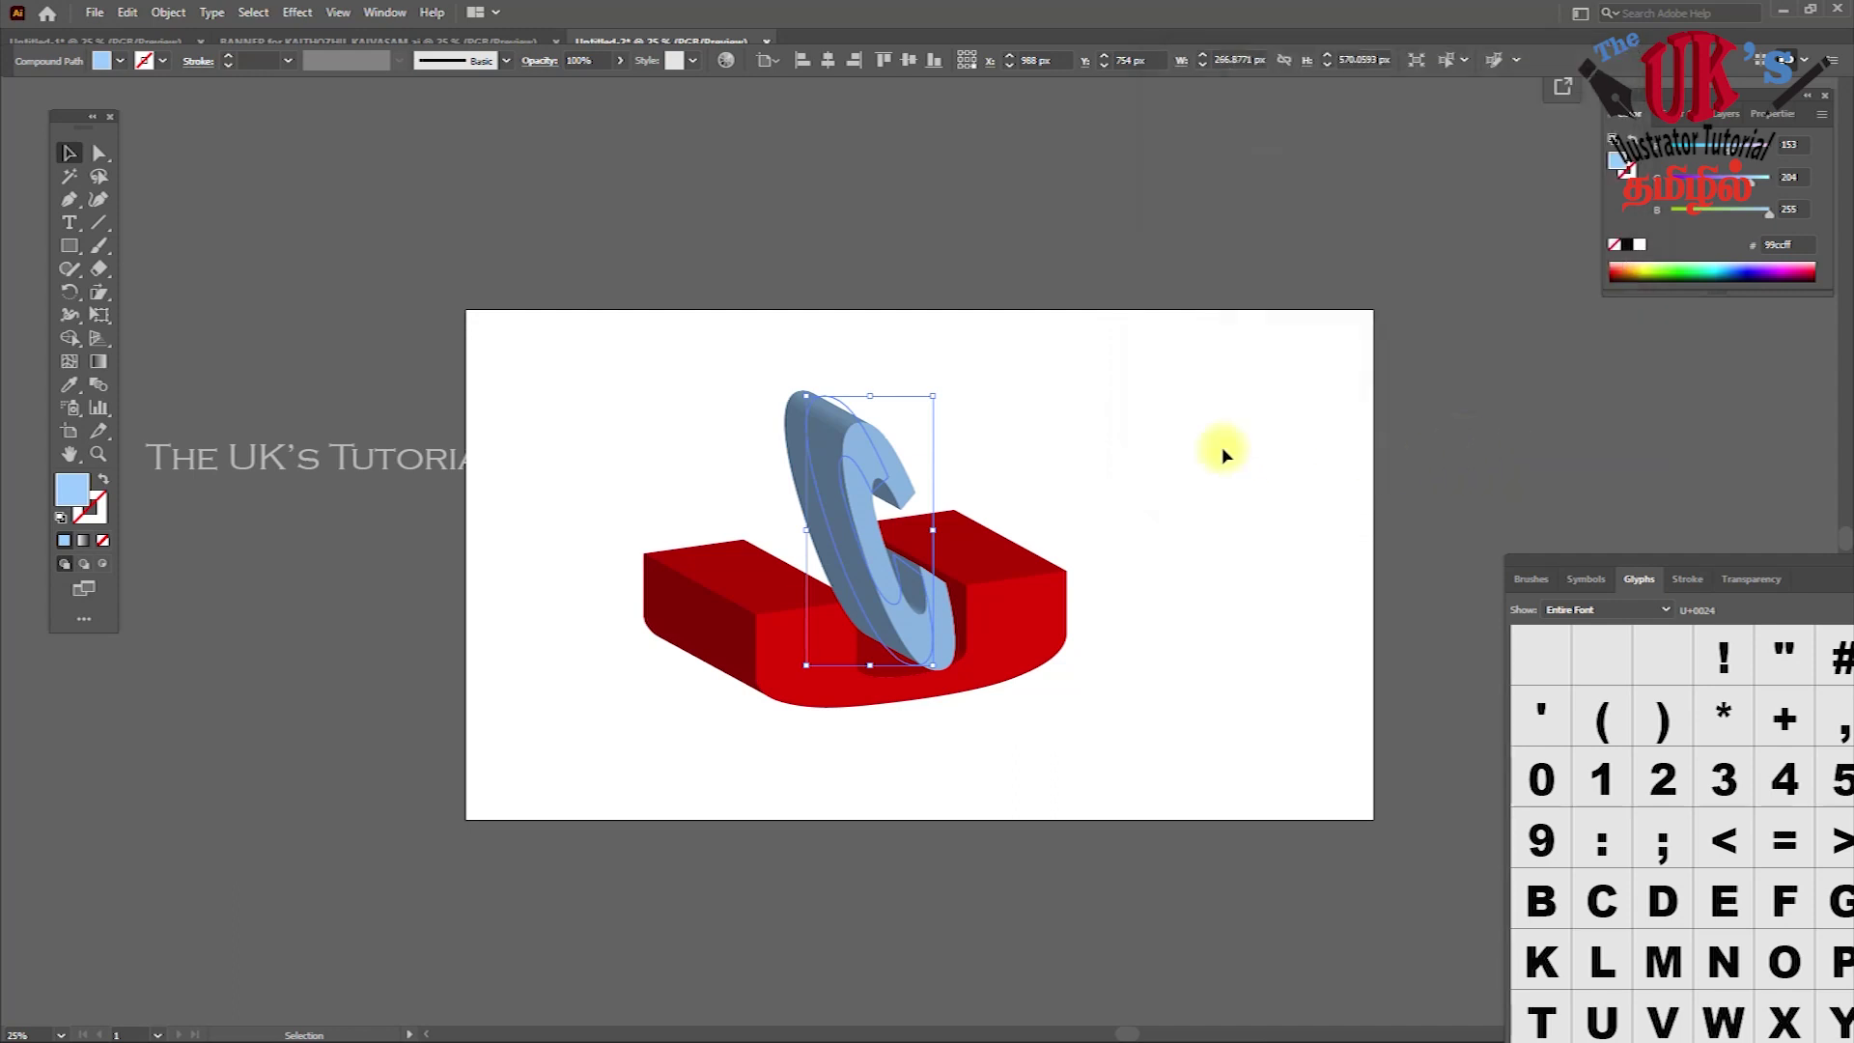
pyautogui.moveTo(869, 471); pyautogui.dragTo(853, 461)
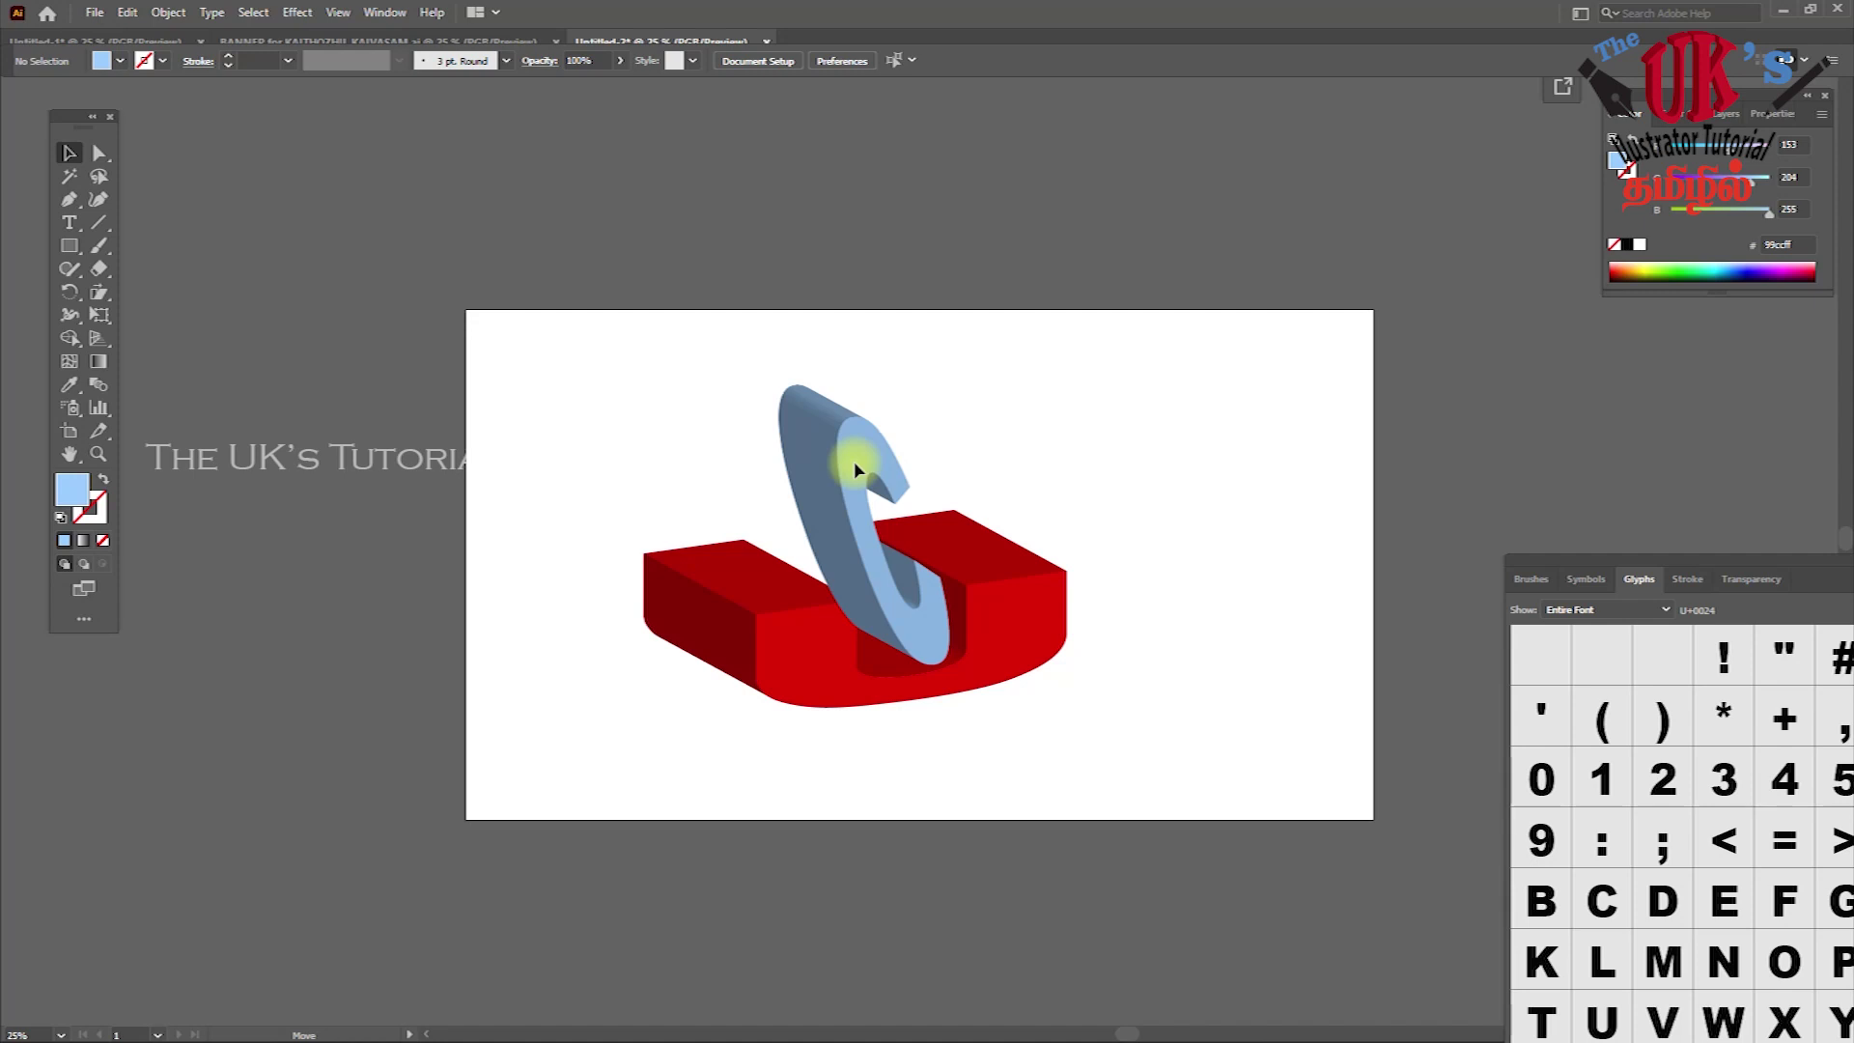
# Select the red 3D U and try moving it, then undo the move
pyautogui.click(1132, 481)
pyautogui.click(986, 573)
pyautogui.rightClick(985, 576)
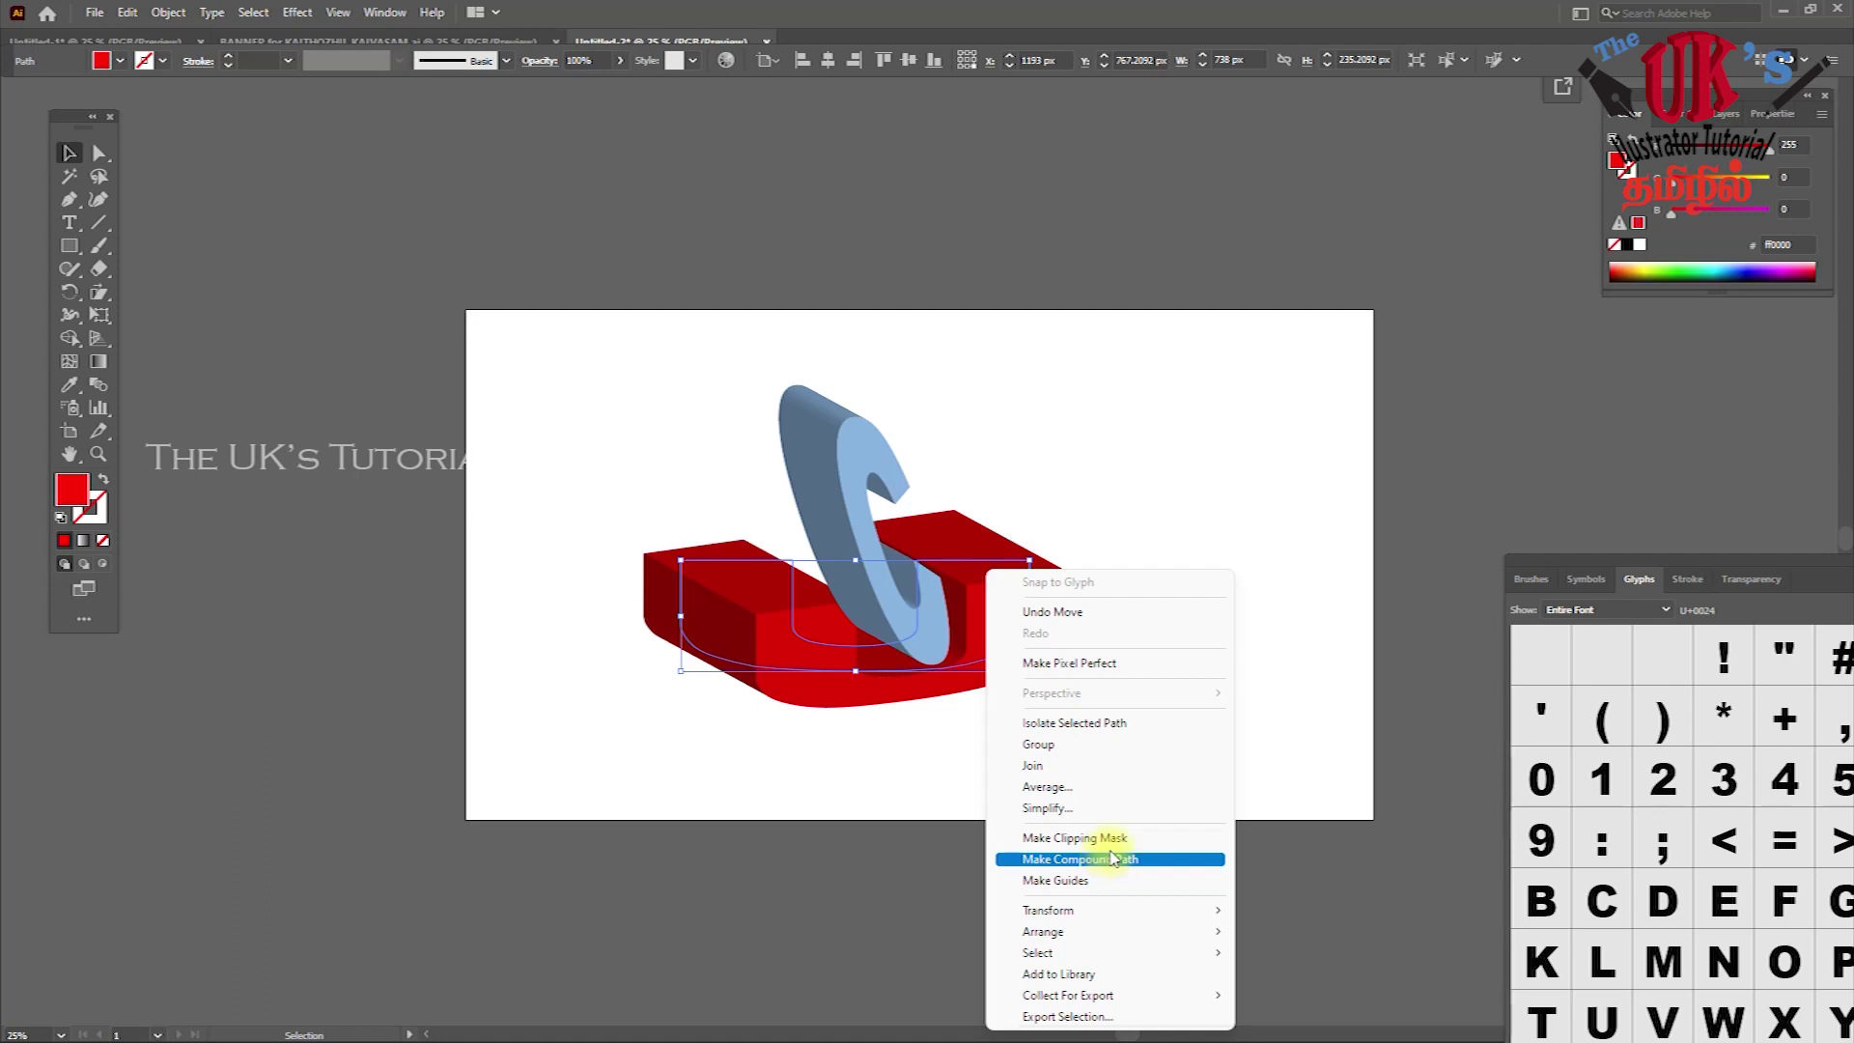
pyautogui.click(1273, 479)
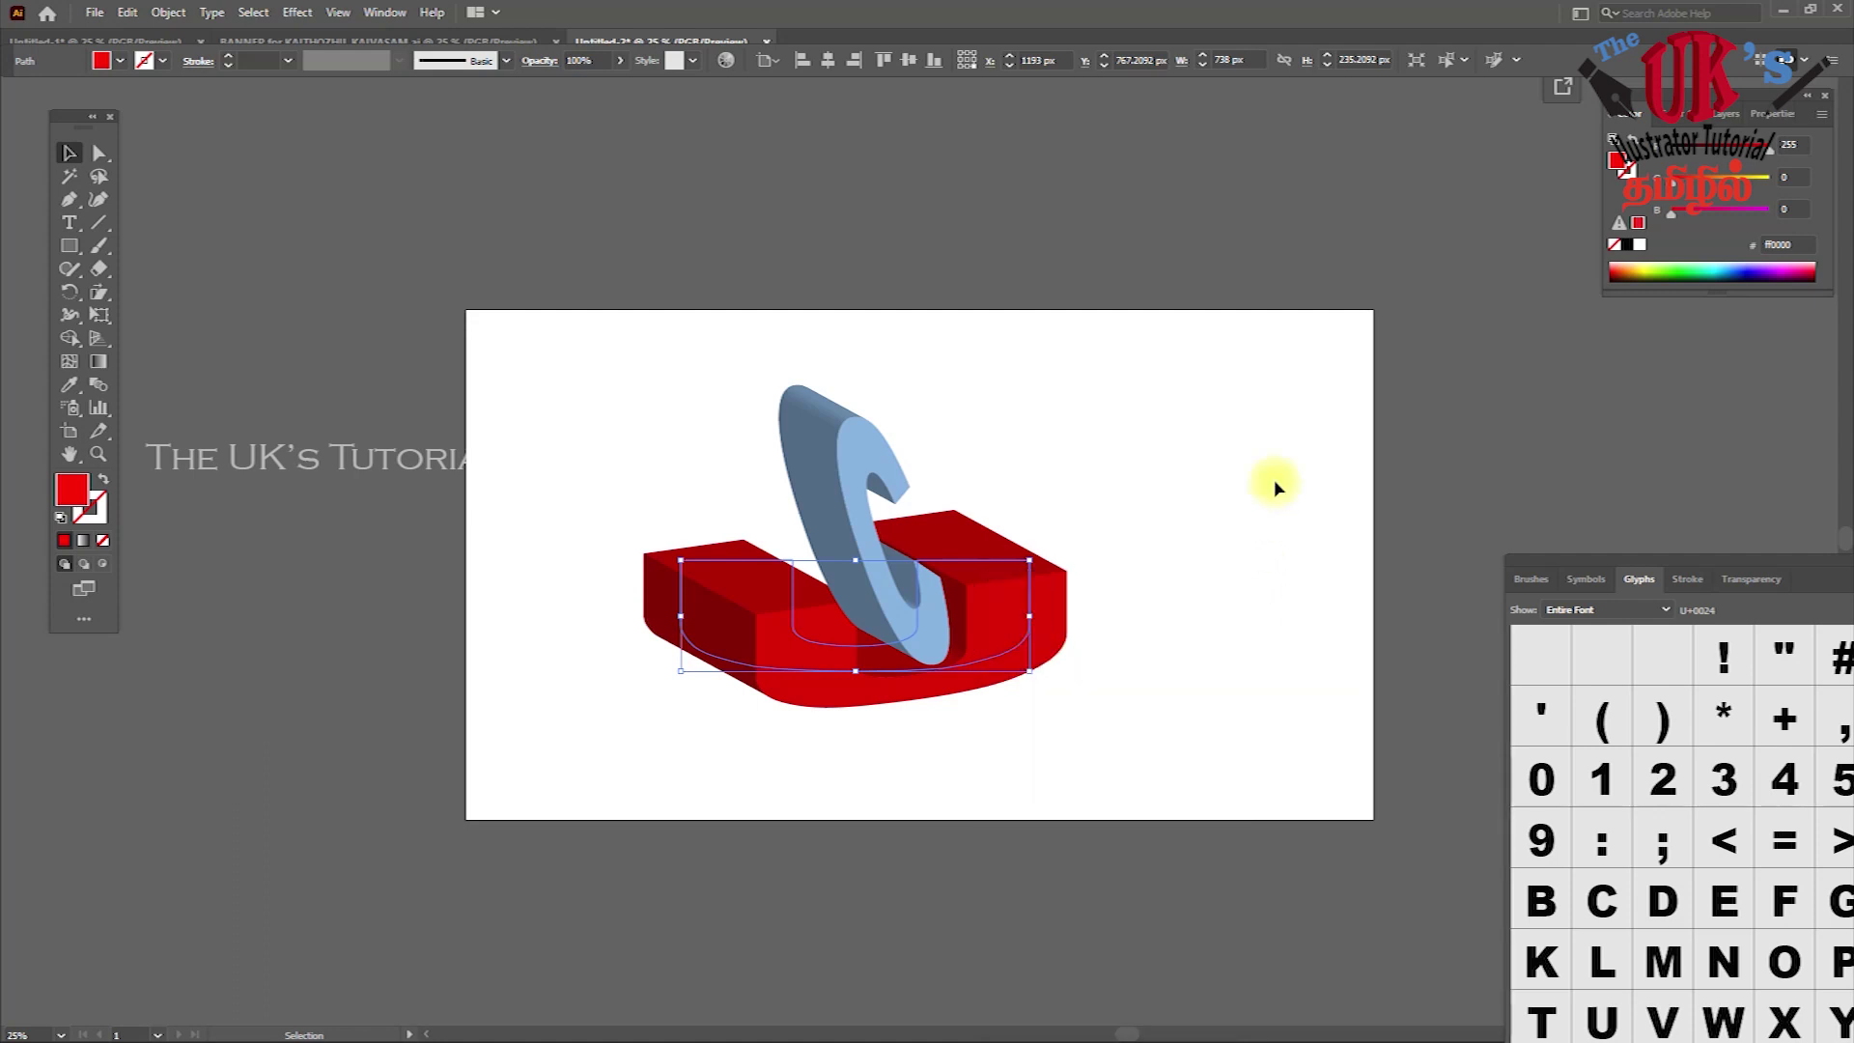
pyautogui.click(985, 558)
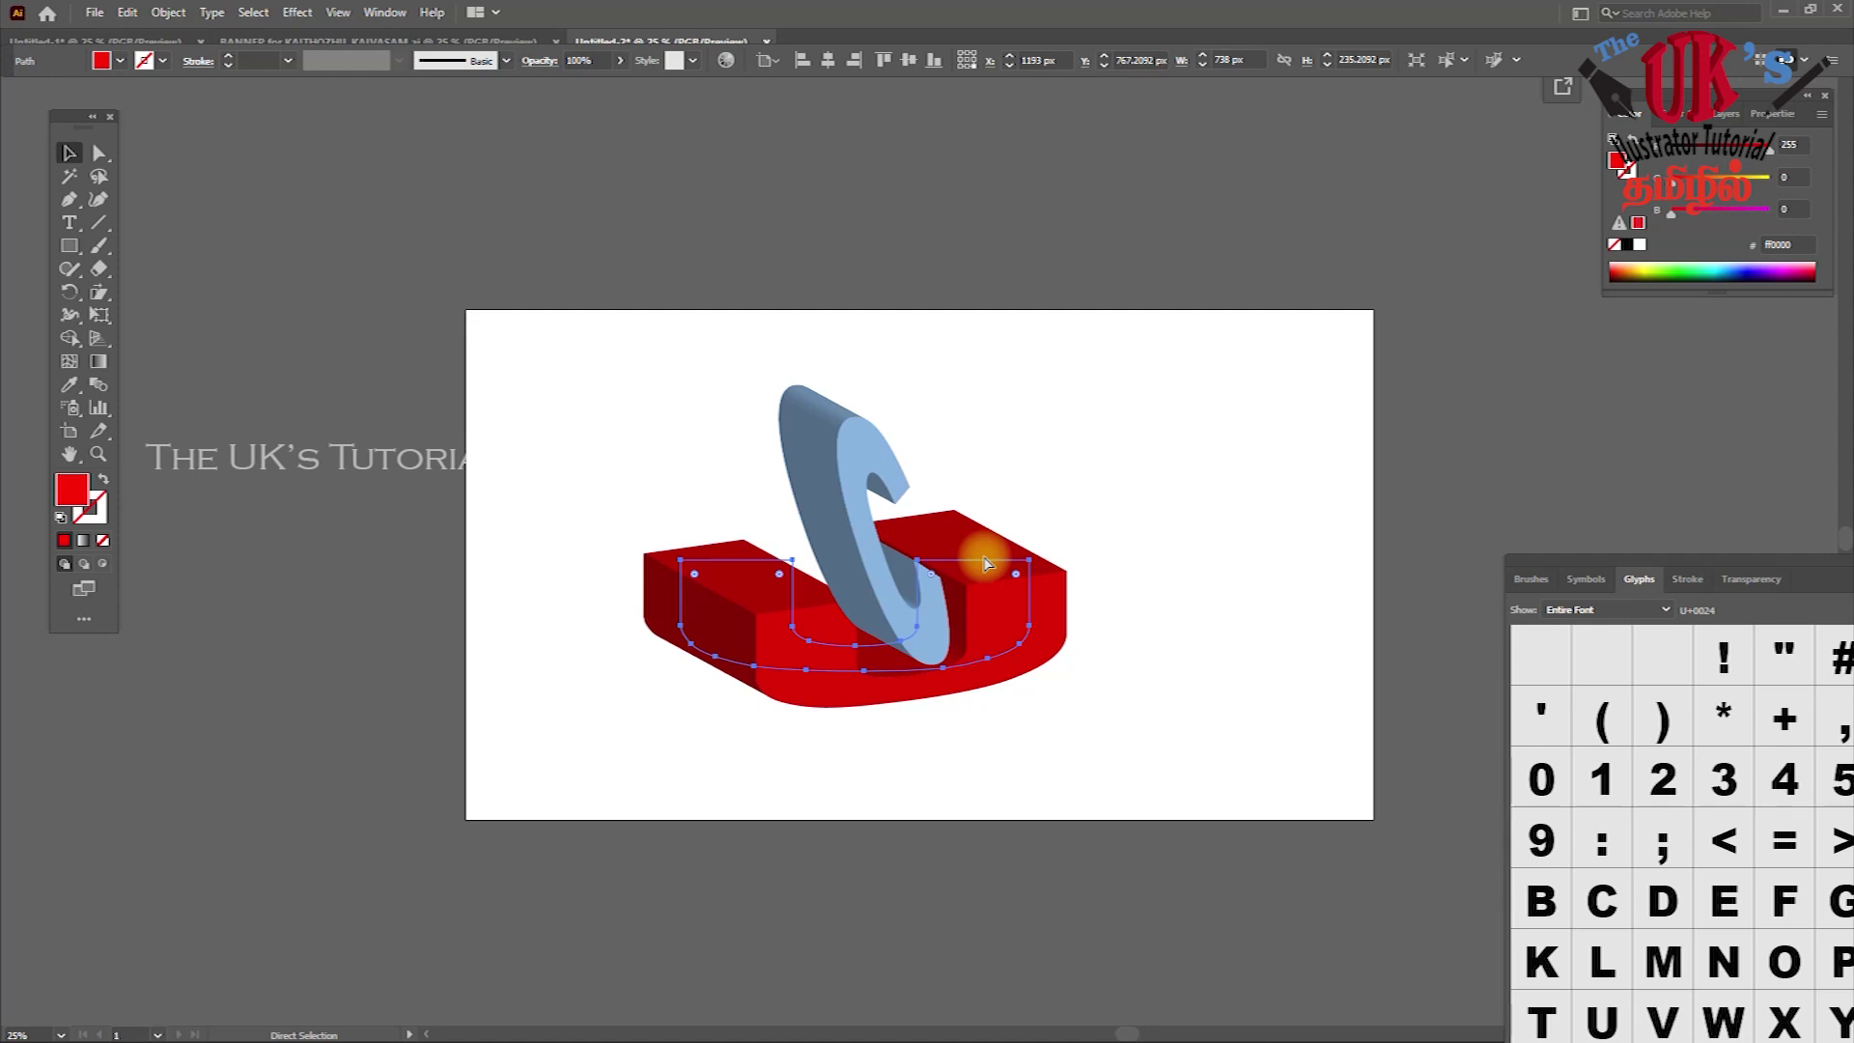
pyautogui.hotkey('ctrl', 'u')
pyautogui.click(1147, 529)
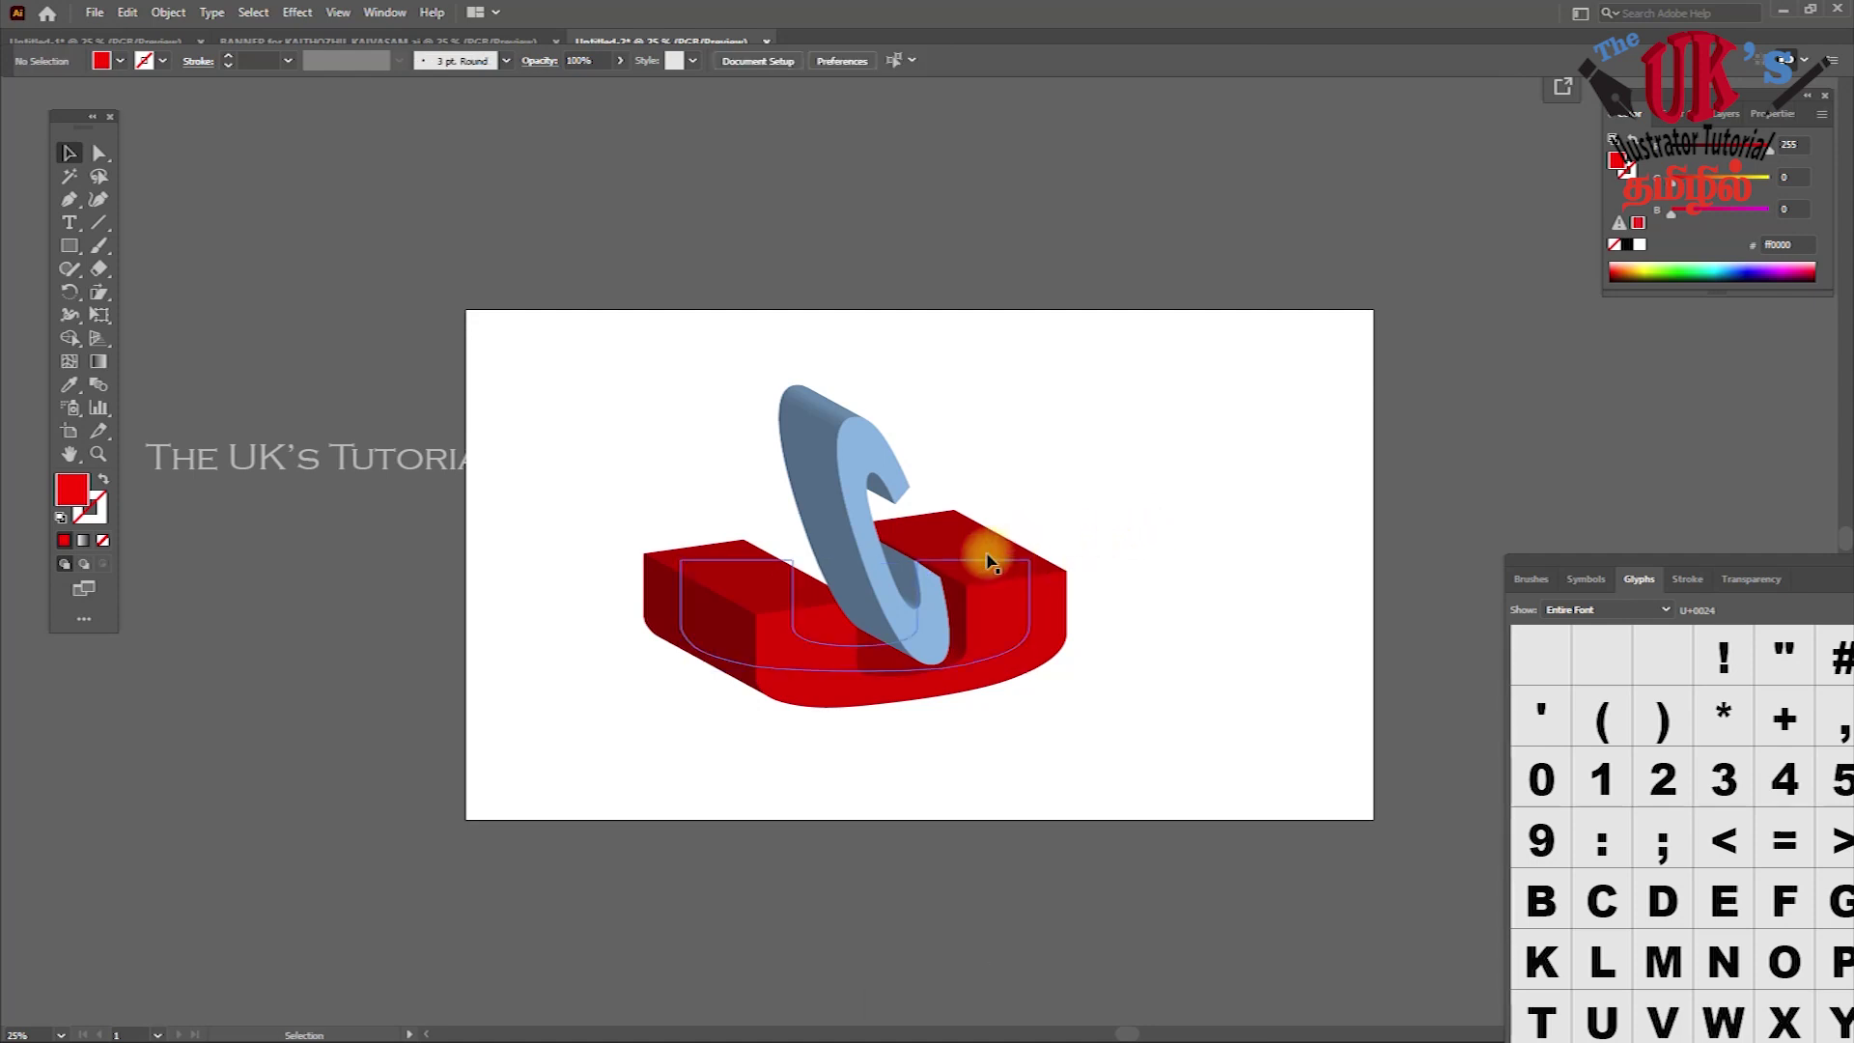
pyautogui.moveTo(990, 560); pyautogui.dragTo(1016, 507)
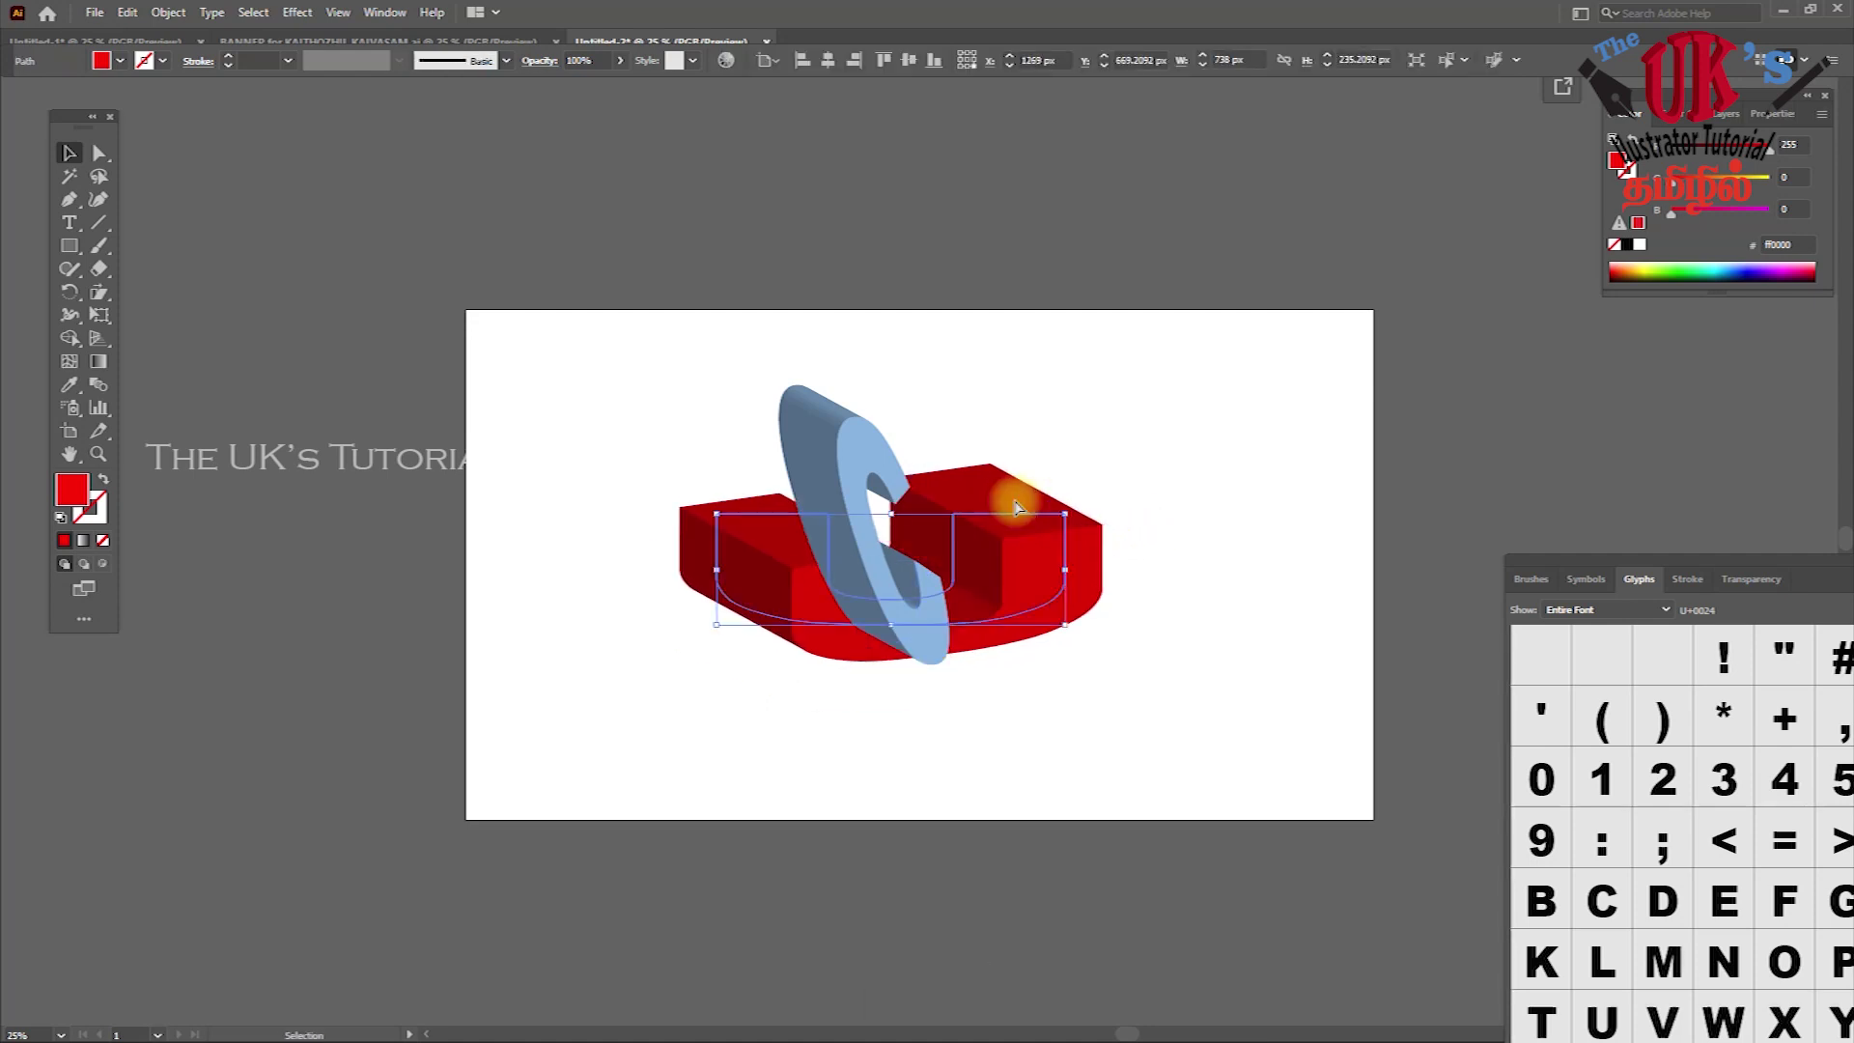
pyautogui.hotkey('ctrl', 'z')
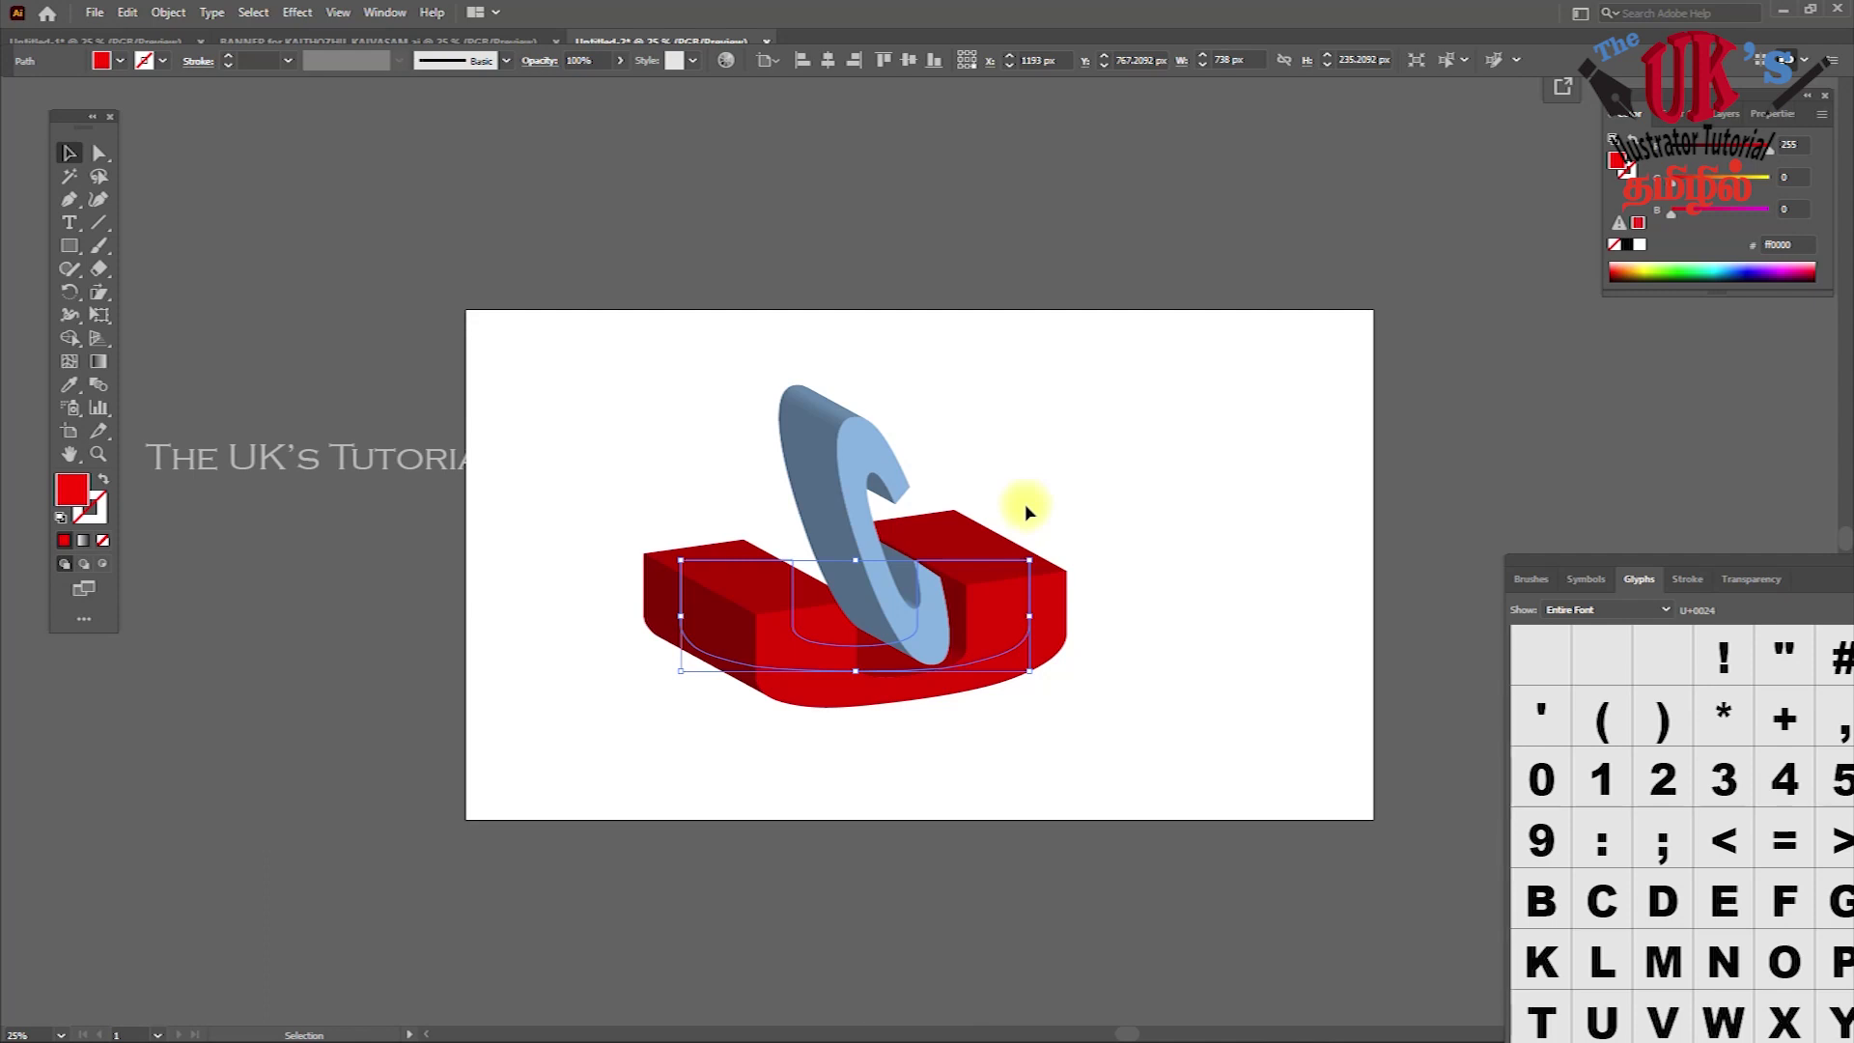
# Rasterize the red U into a 300 ppi RGB image with a white background
pyautogui.click(169, 12)
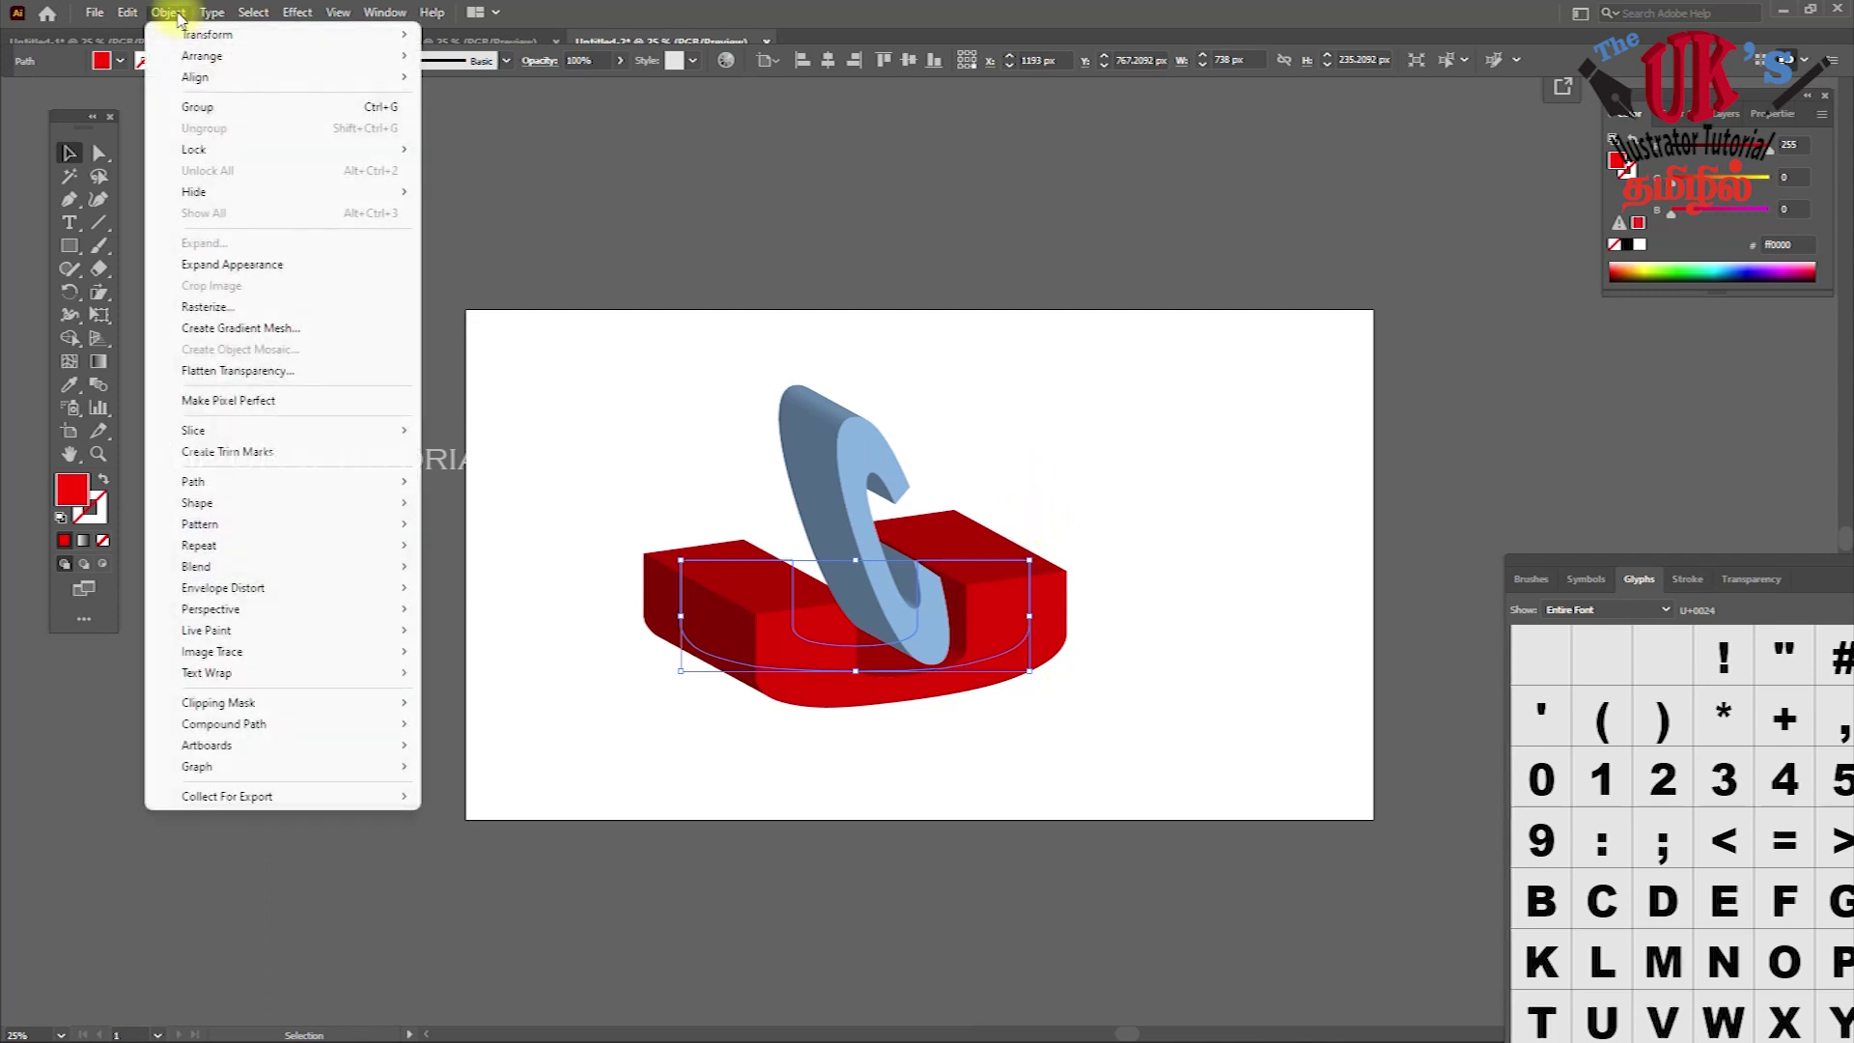
pyautogui.click(222, 306)
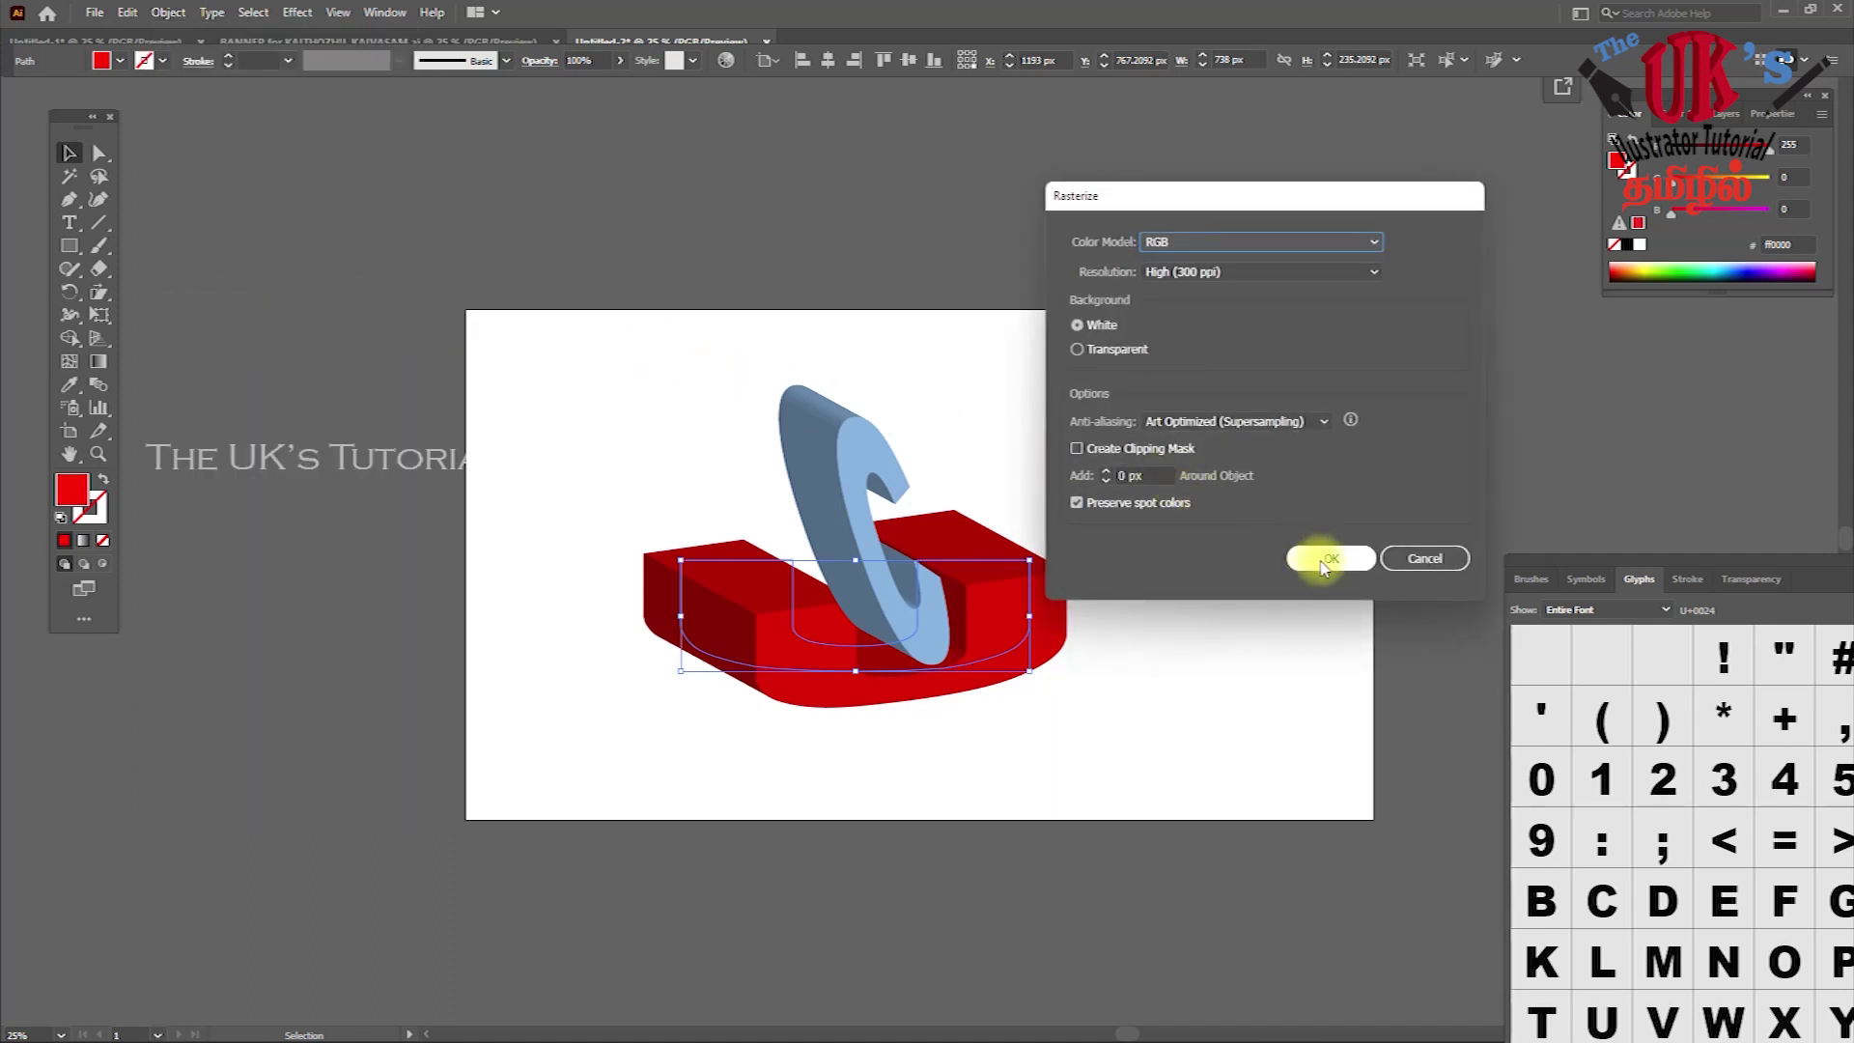
pyautogui.click(1329, 560)
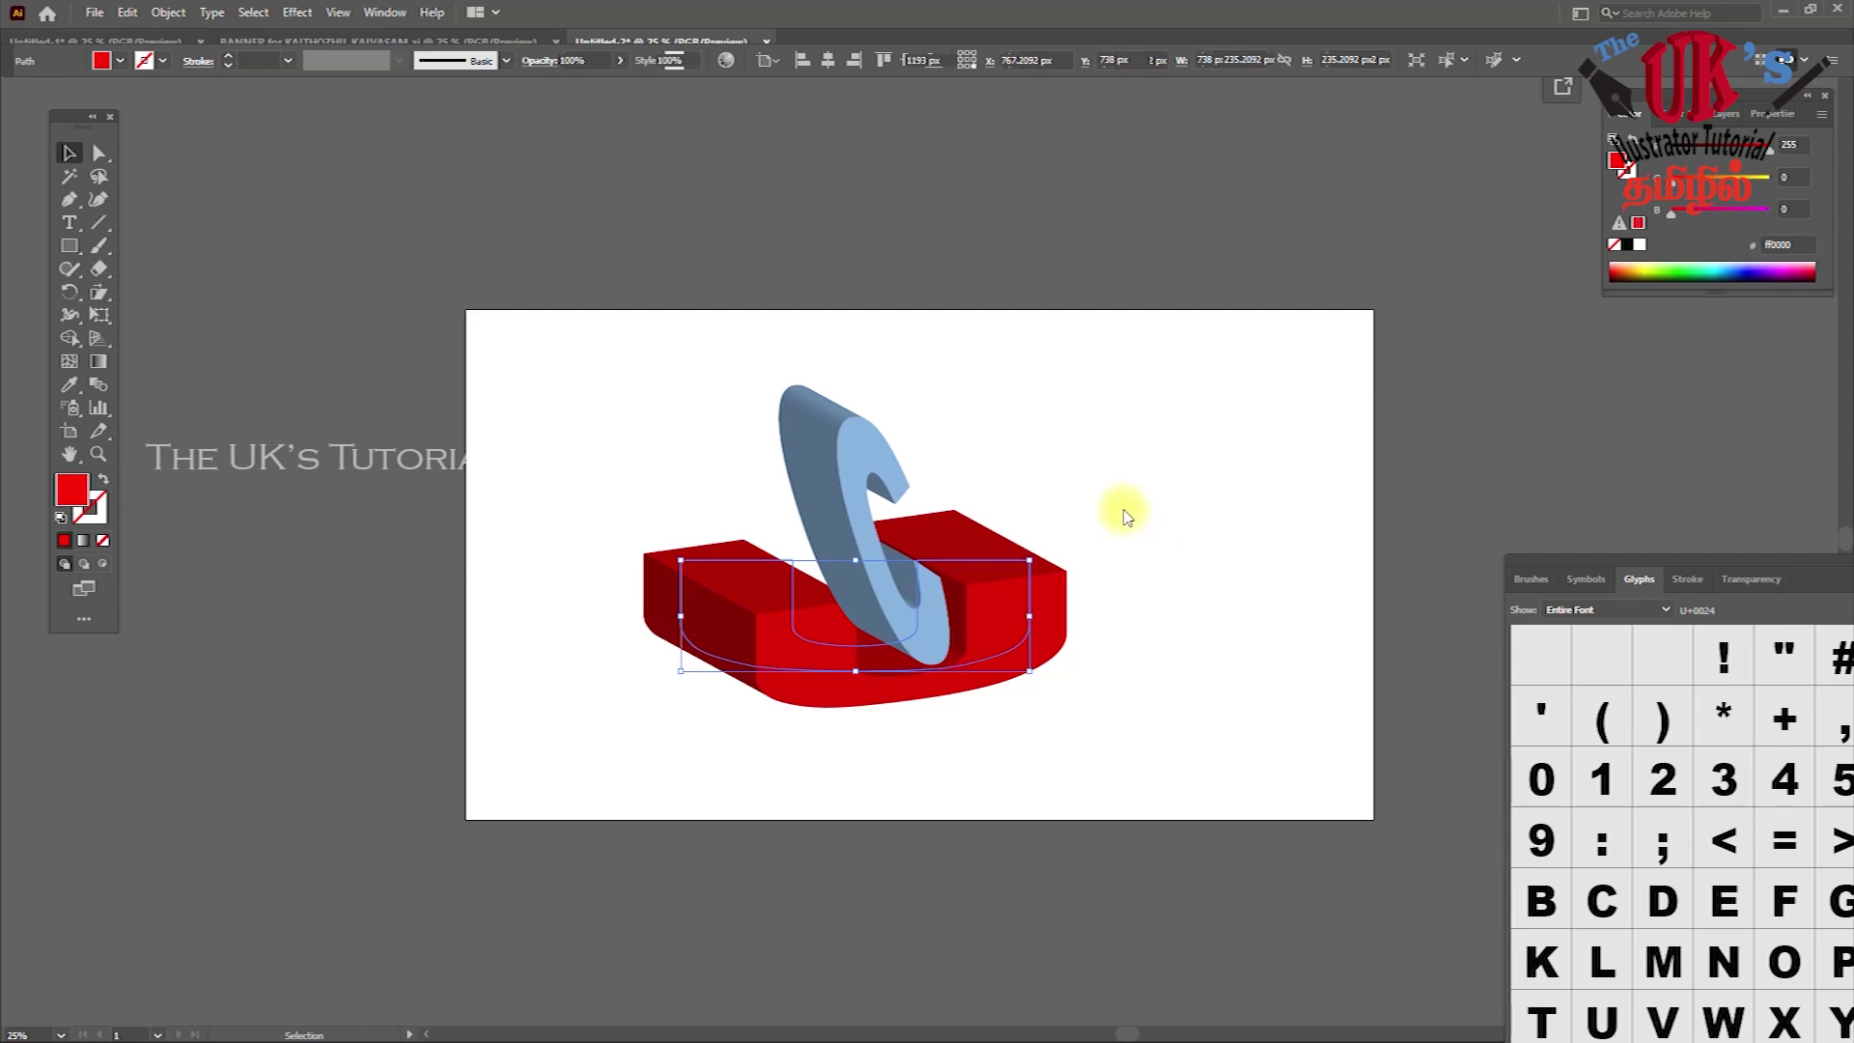
pyautogui.click(965, 553)
pyautogui.click(1034, 612)
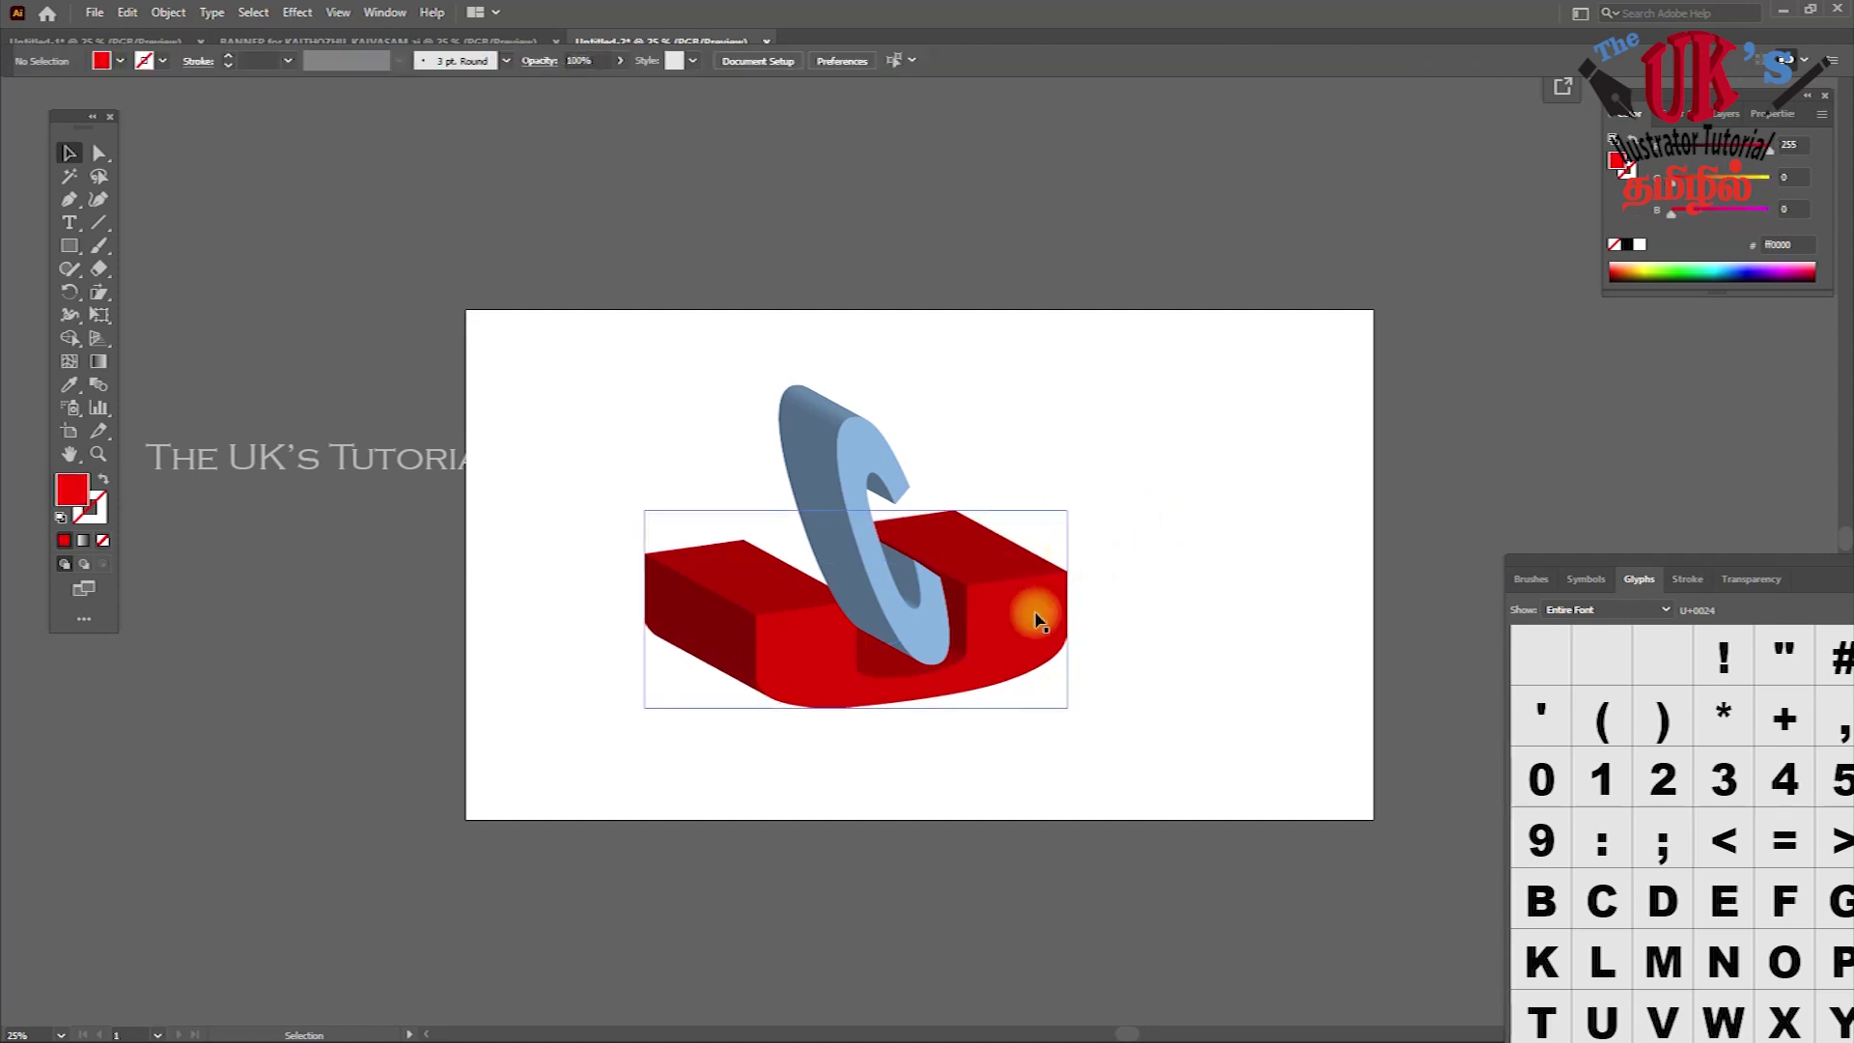
pyautogui.click(1109, 580)
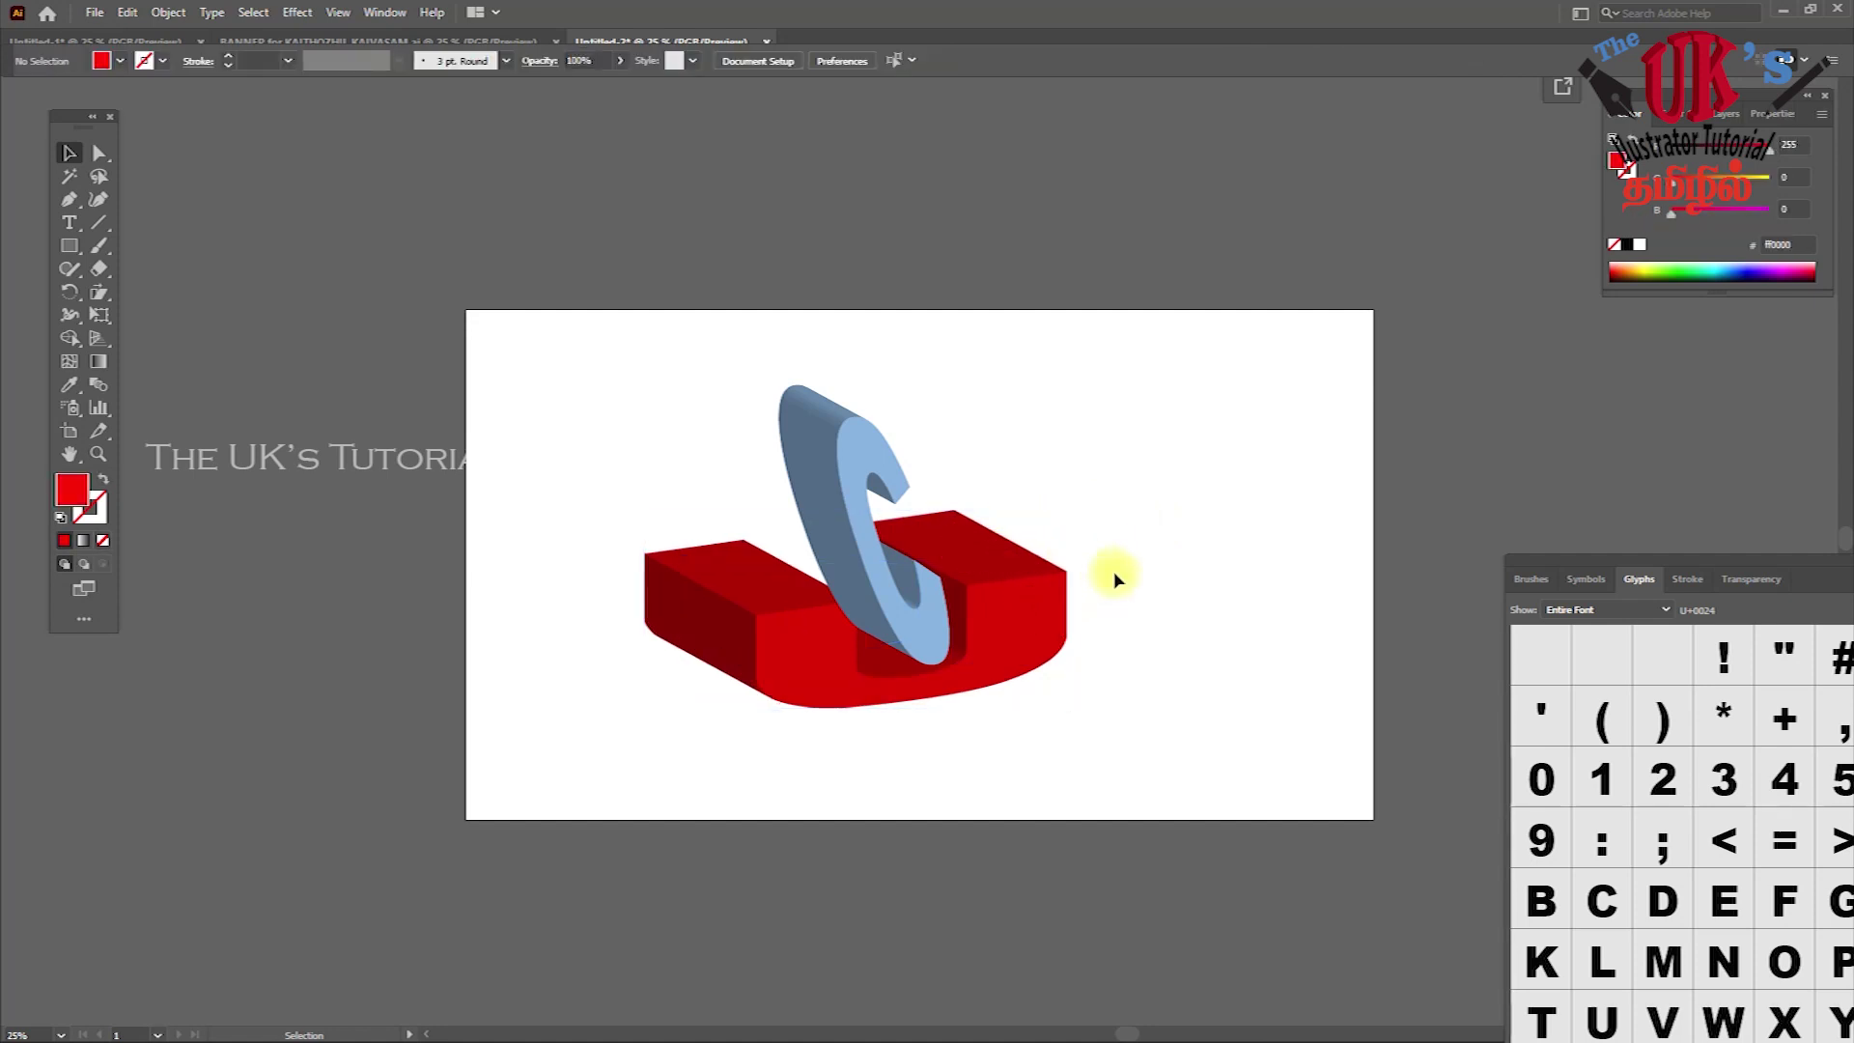
# Rotate the light-blue C more upright and reposition it above the U
pyautogui.click(864, 473)
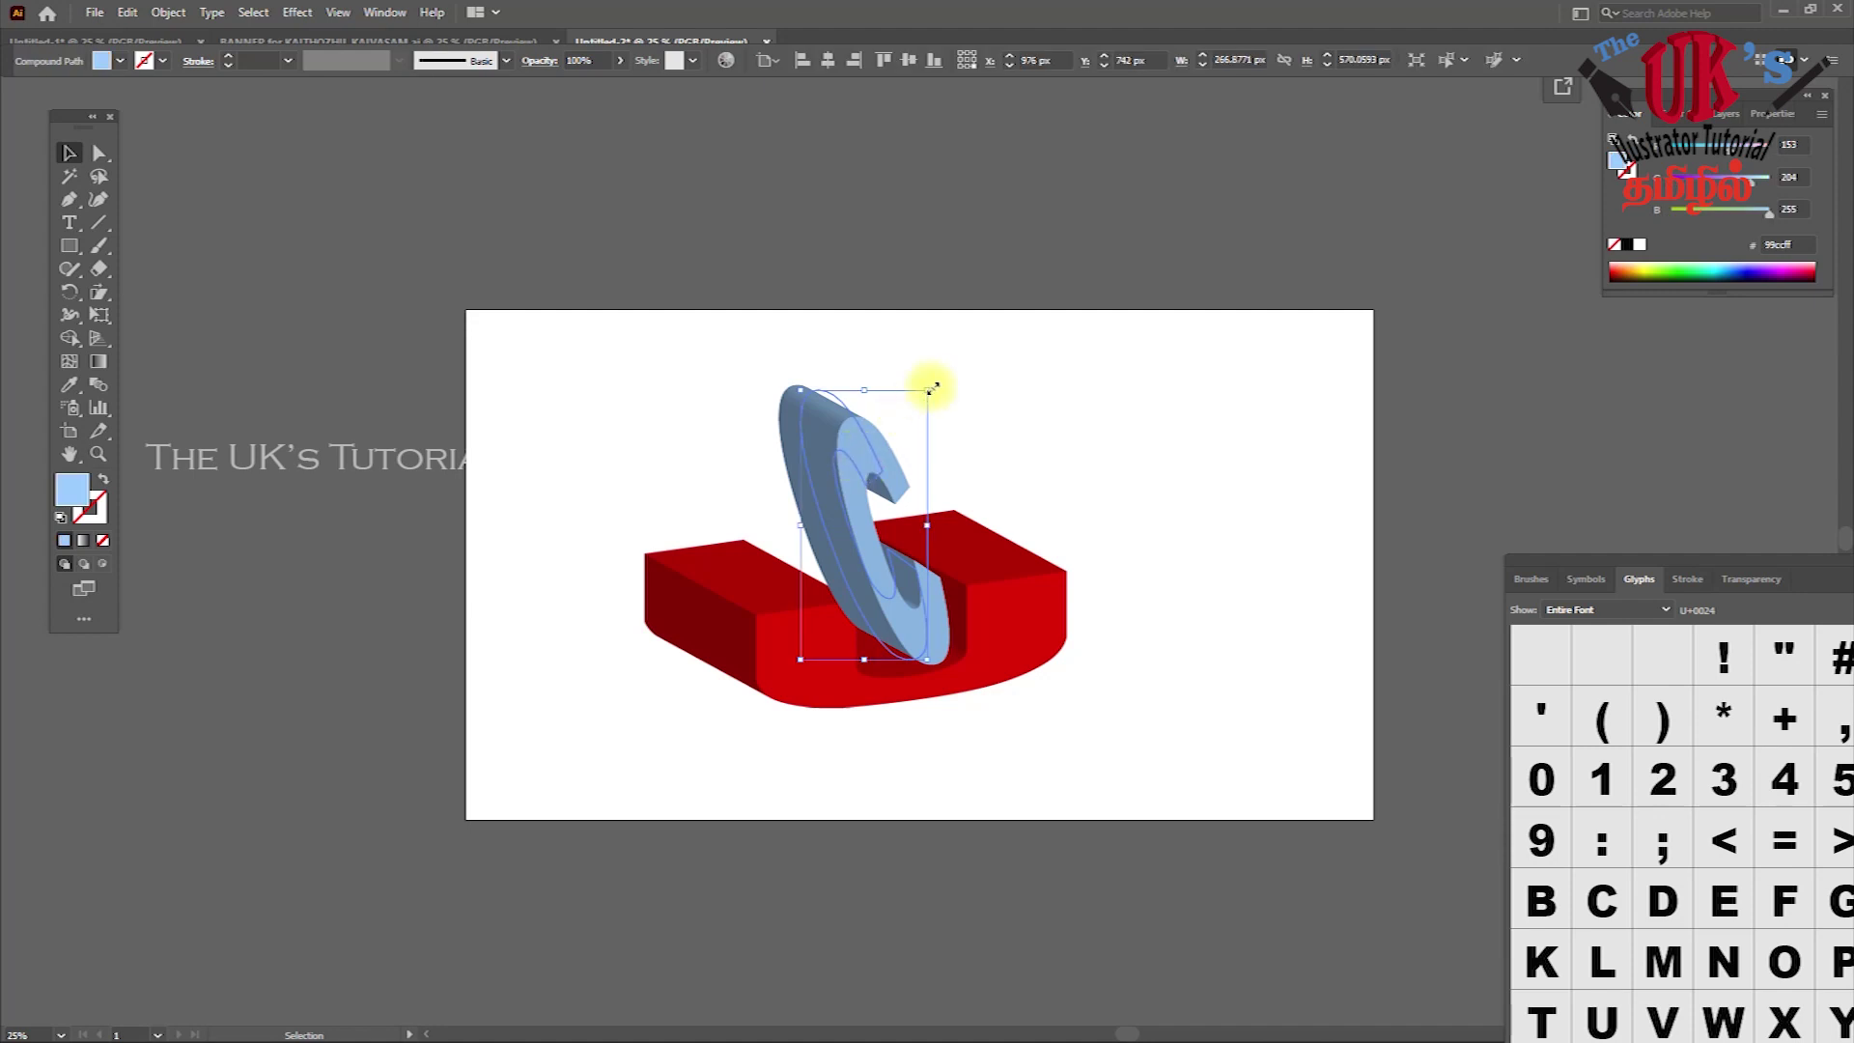
pyautogui.moveTo(941, 388); pyautogui.dragTo(976, 396)
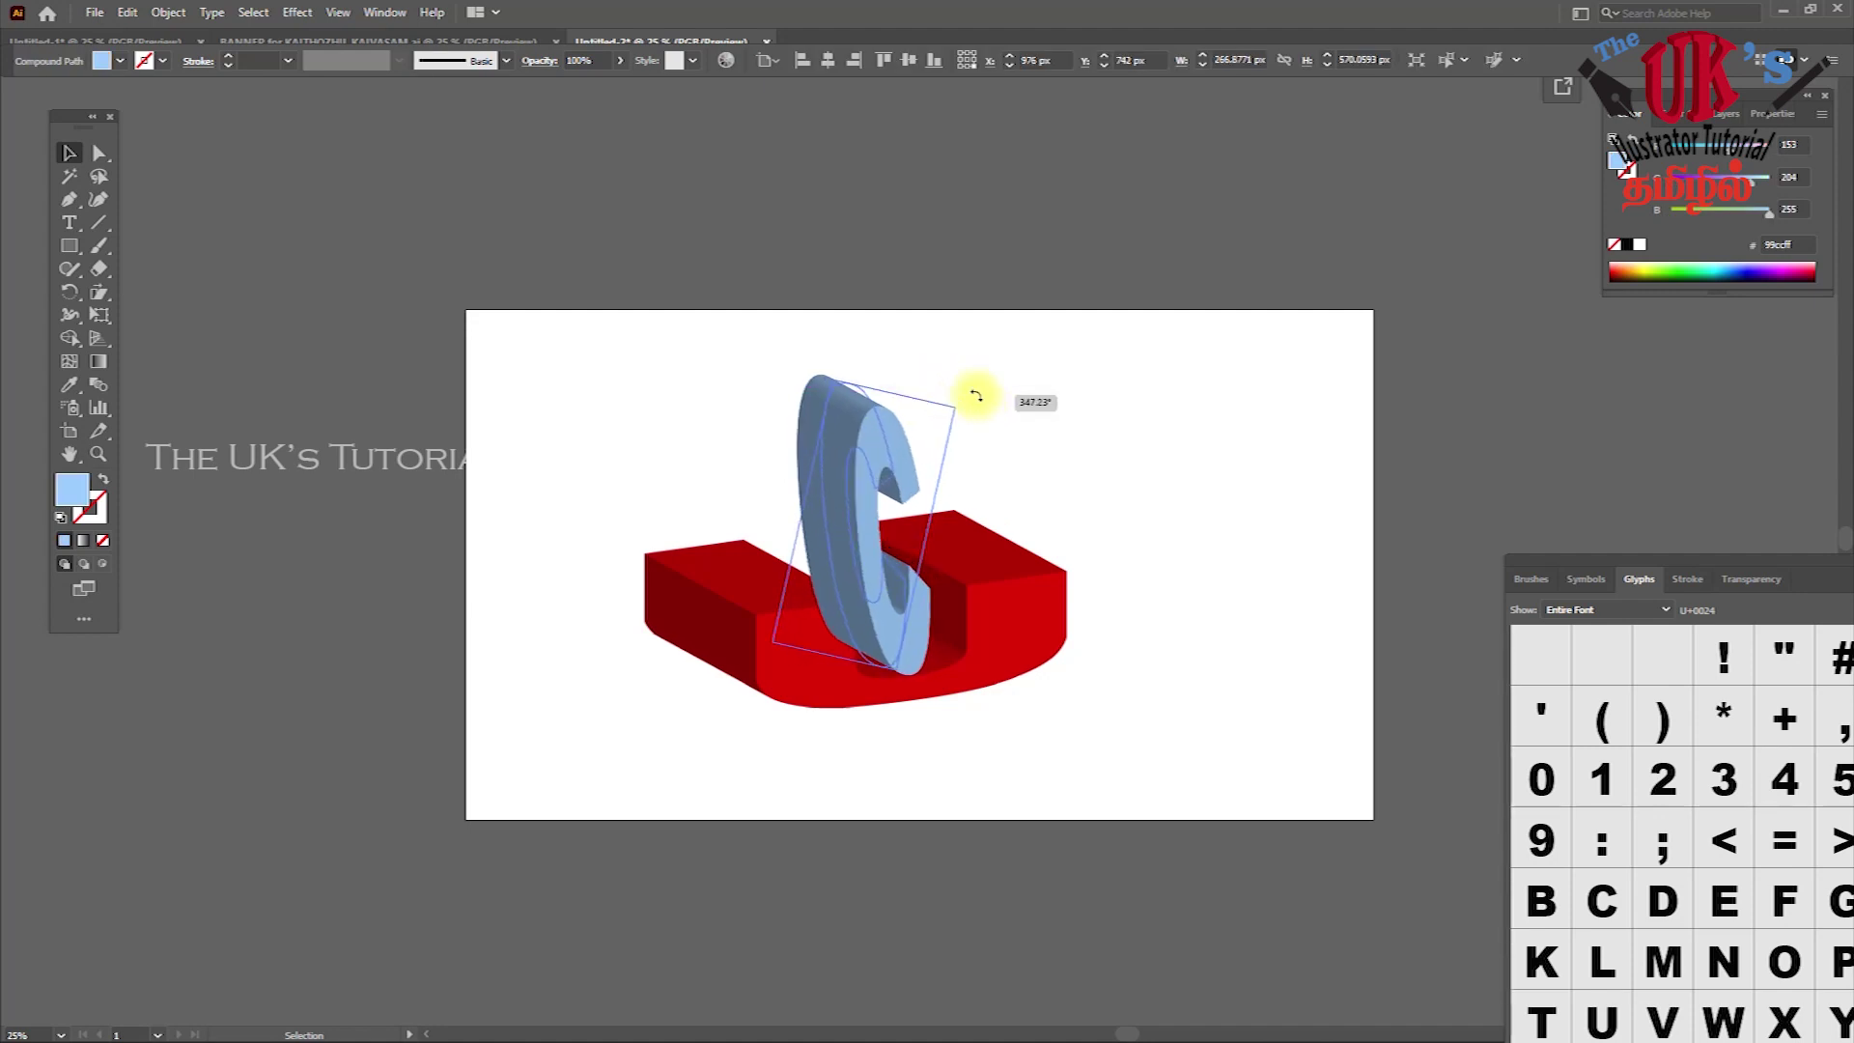
pyautogui.moveTo(837, 505)
pyautogui.mouseDown()
pyautogui.moveTo(866, 463)
pyautogui.moveTo(800, 389)
pyautogui.mouseUp()
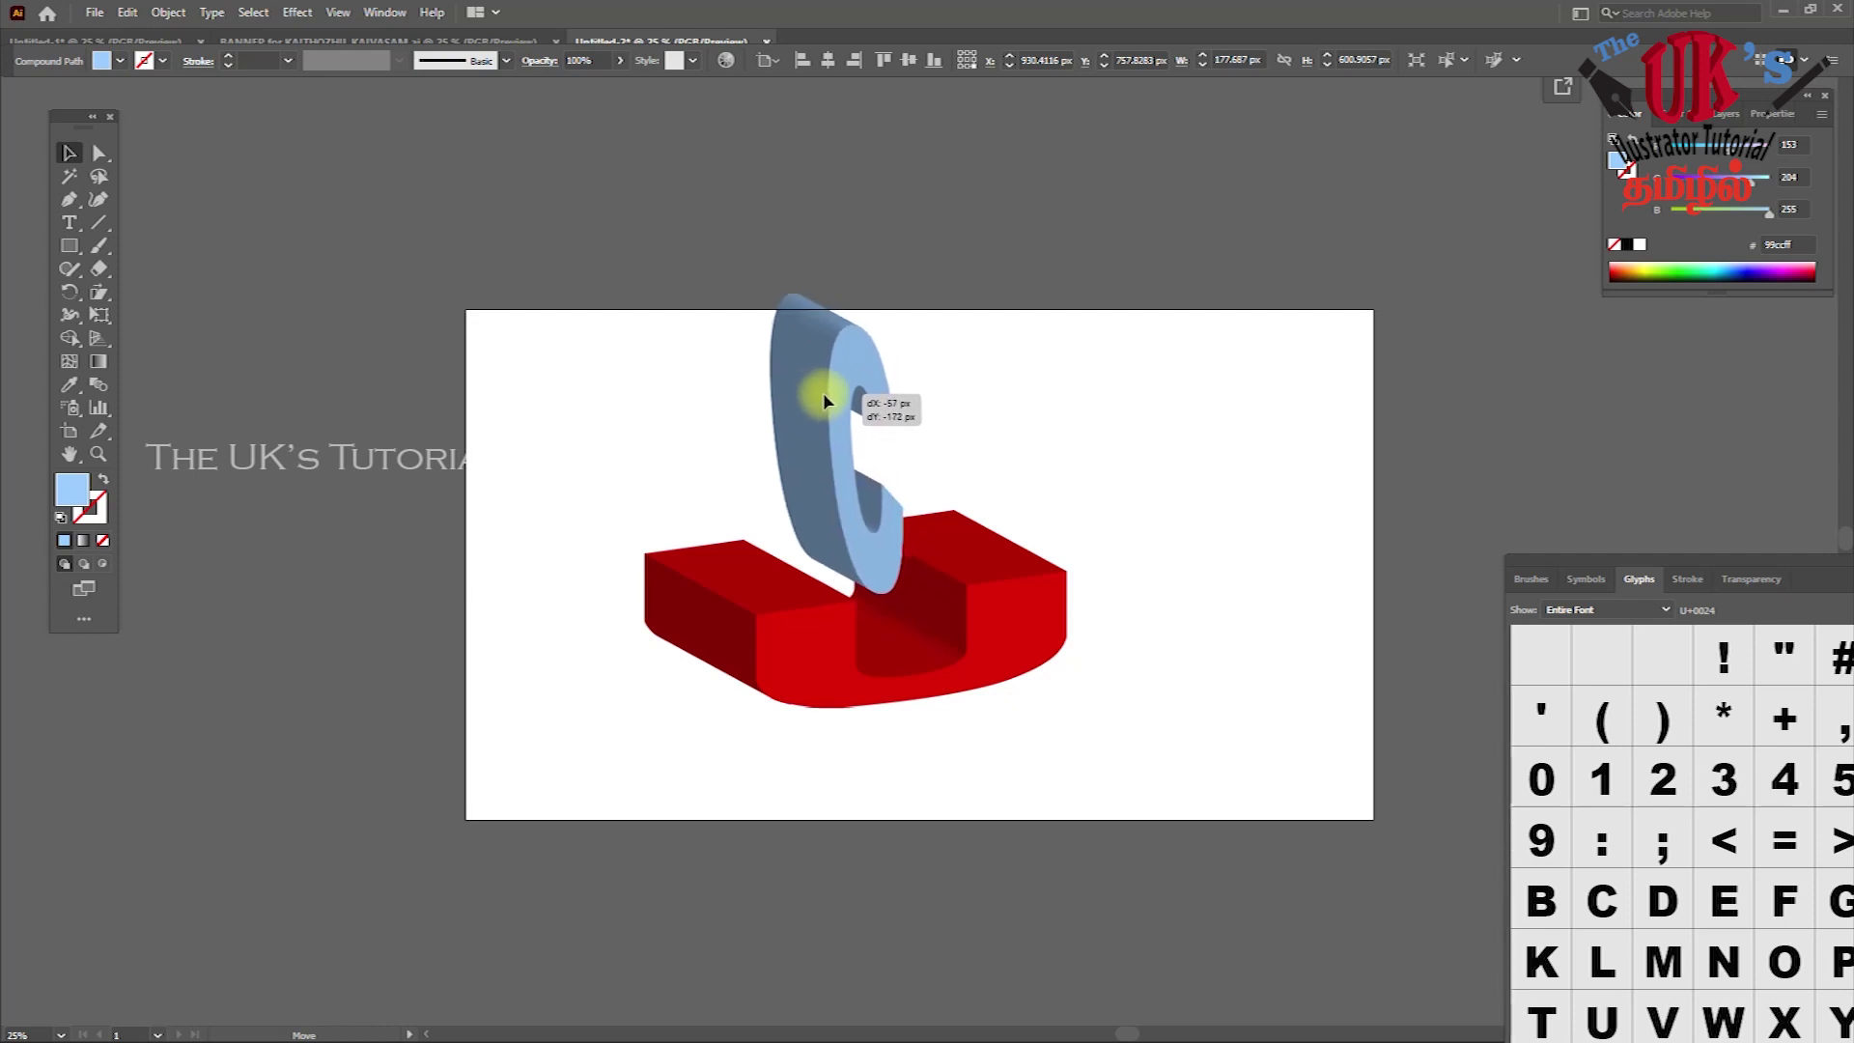
pyautogui.moveTo(800, 384); pyautogui.dragTo(927, 377)
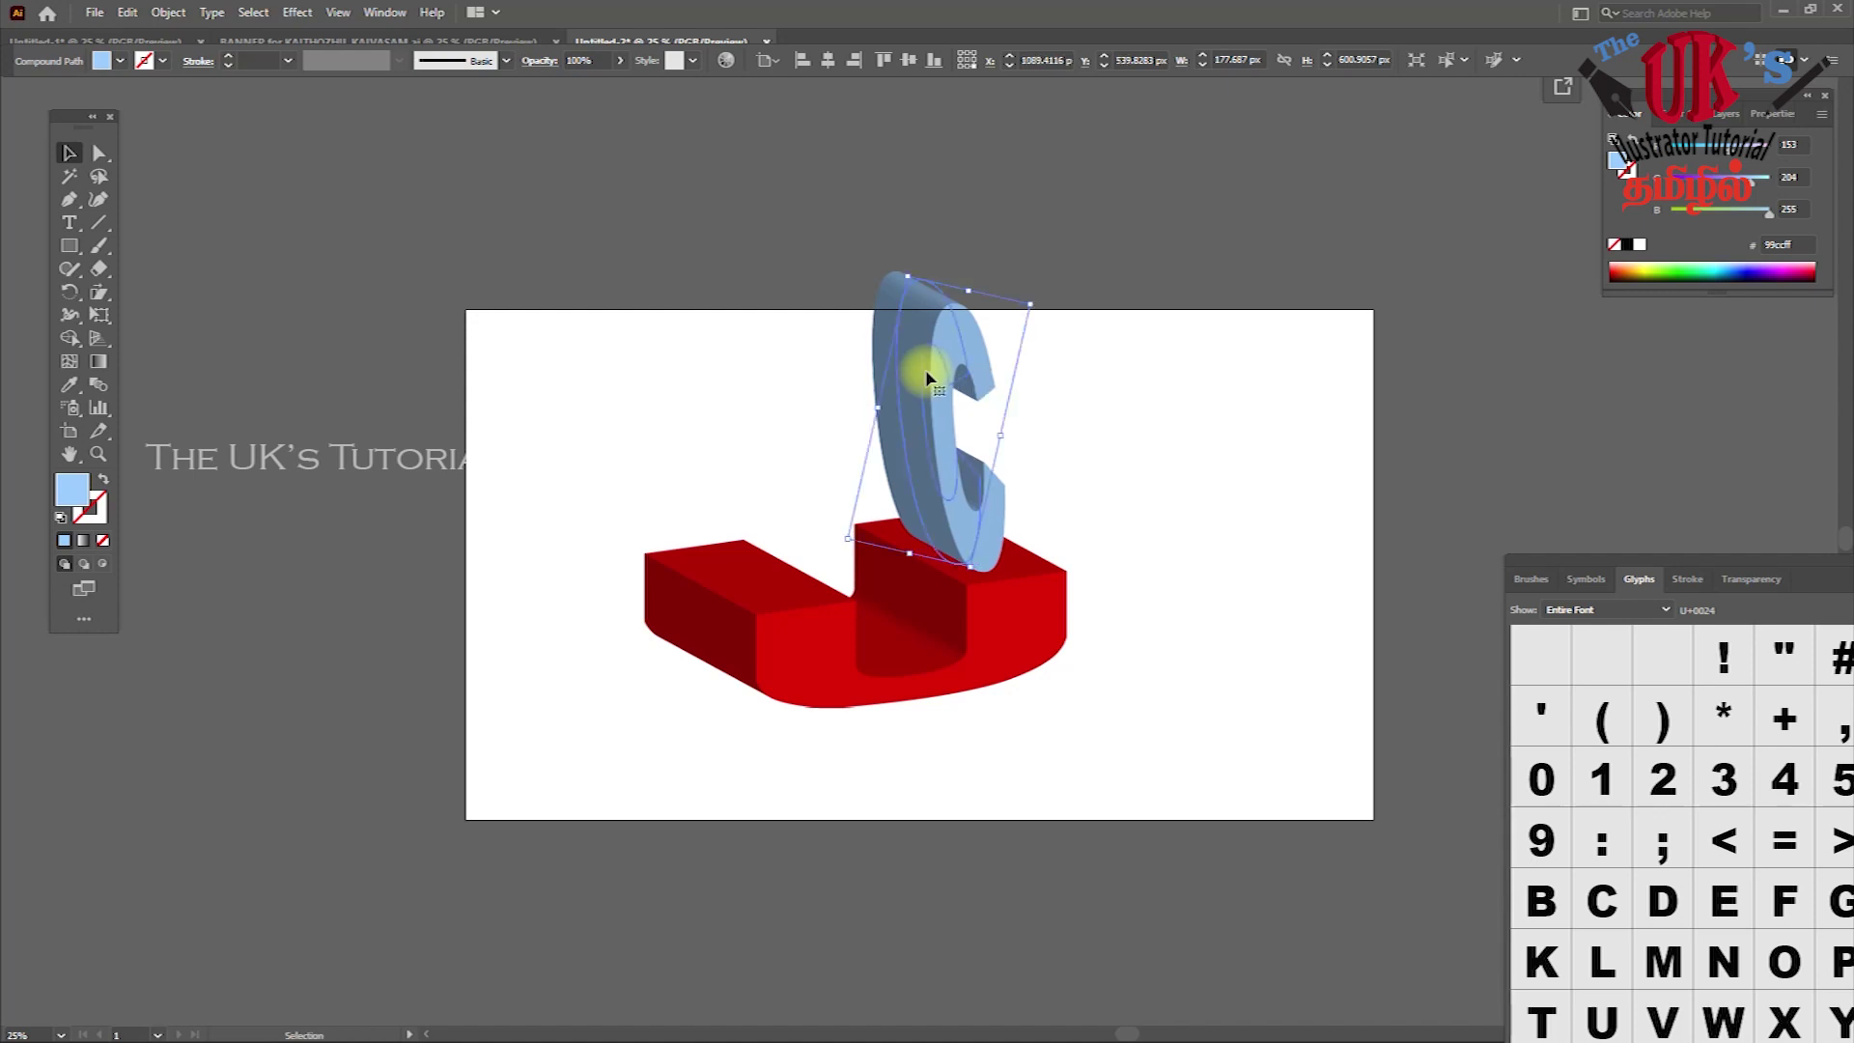
# Scale the U and C together down to about 643 px wide and recentre them
pyautogui.moveTo(663, 347); pyautogui.dragTo(1175, 770)
pyautogui.moveTo(952, 546); pyautogui.dragTo(978, 625)
pyautogui.moveTo(685, 365); pyautogui.dragTo(804, 480)
pyautogui.moveTo(980, 580); pyautogui.dragTo(941, 505)
pyautogui.click(1132, 537)
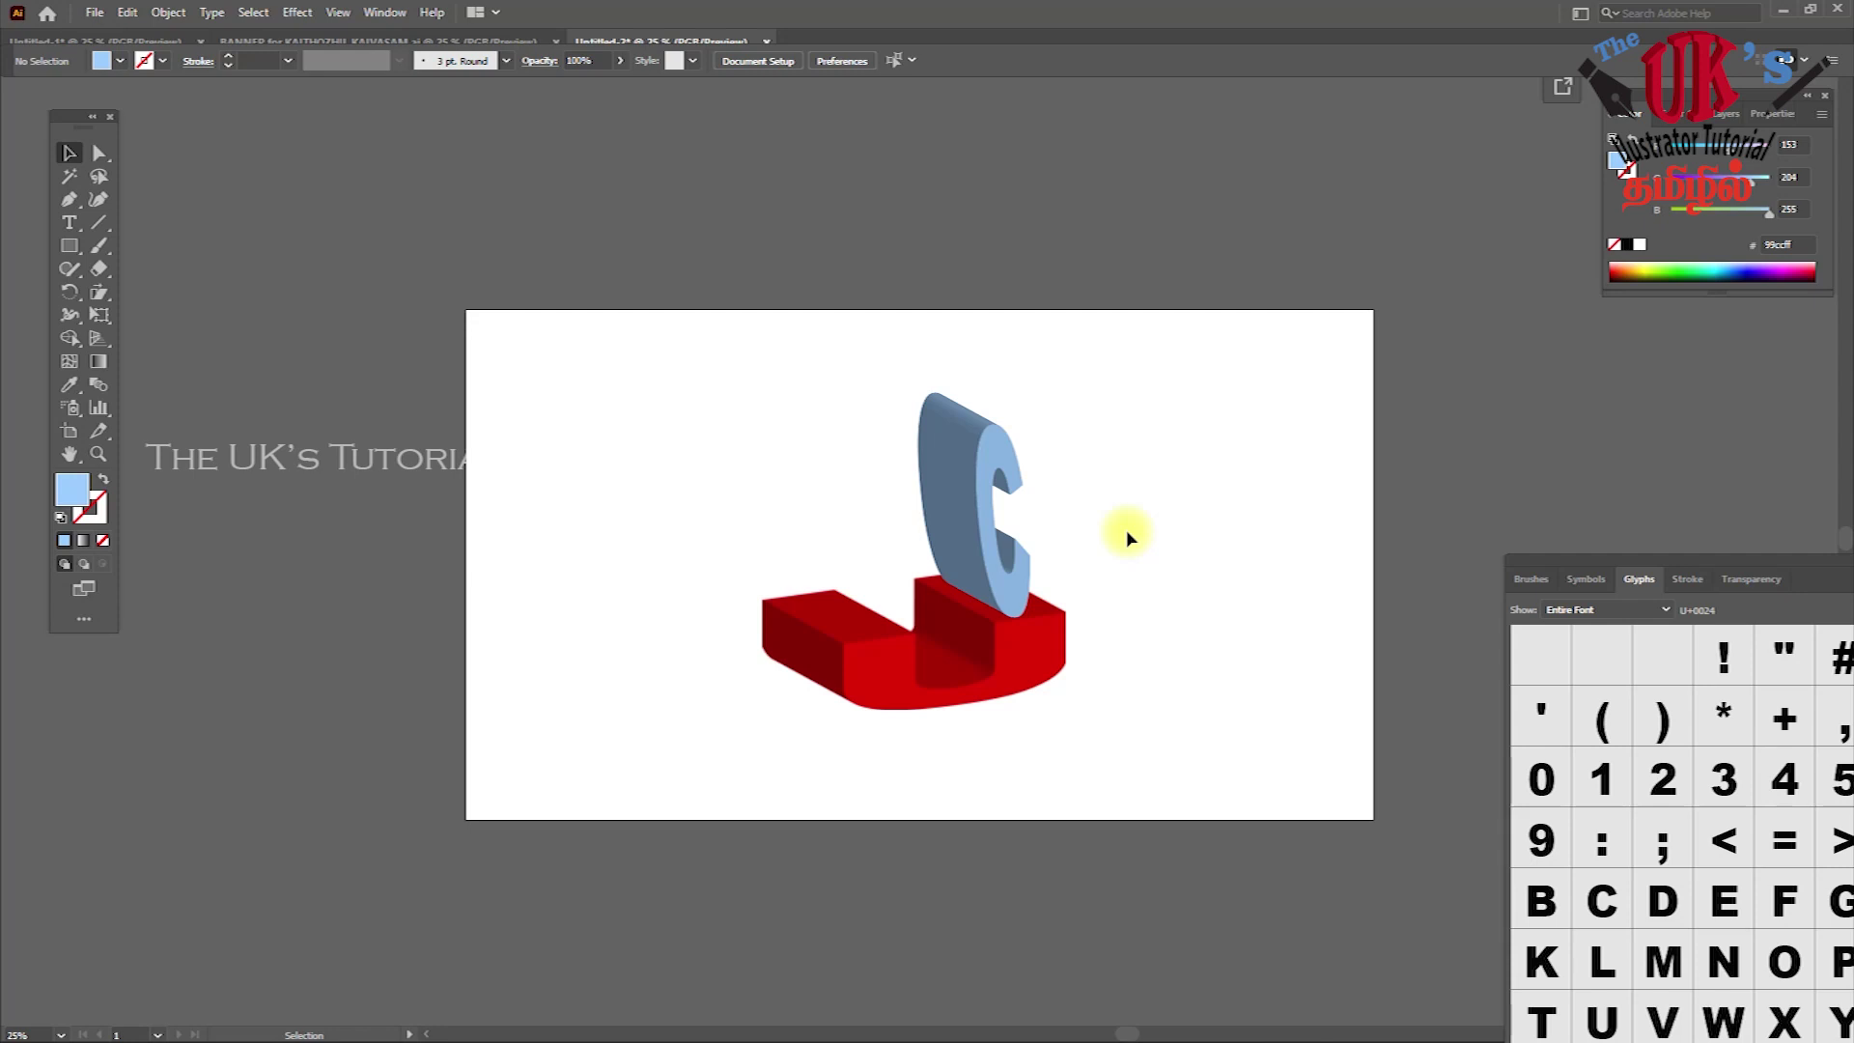
# Stretch the red U image from 300 to about 625 px high, keeping its 643 px width
pyautogui.click(1011, 657)
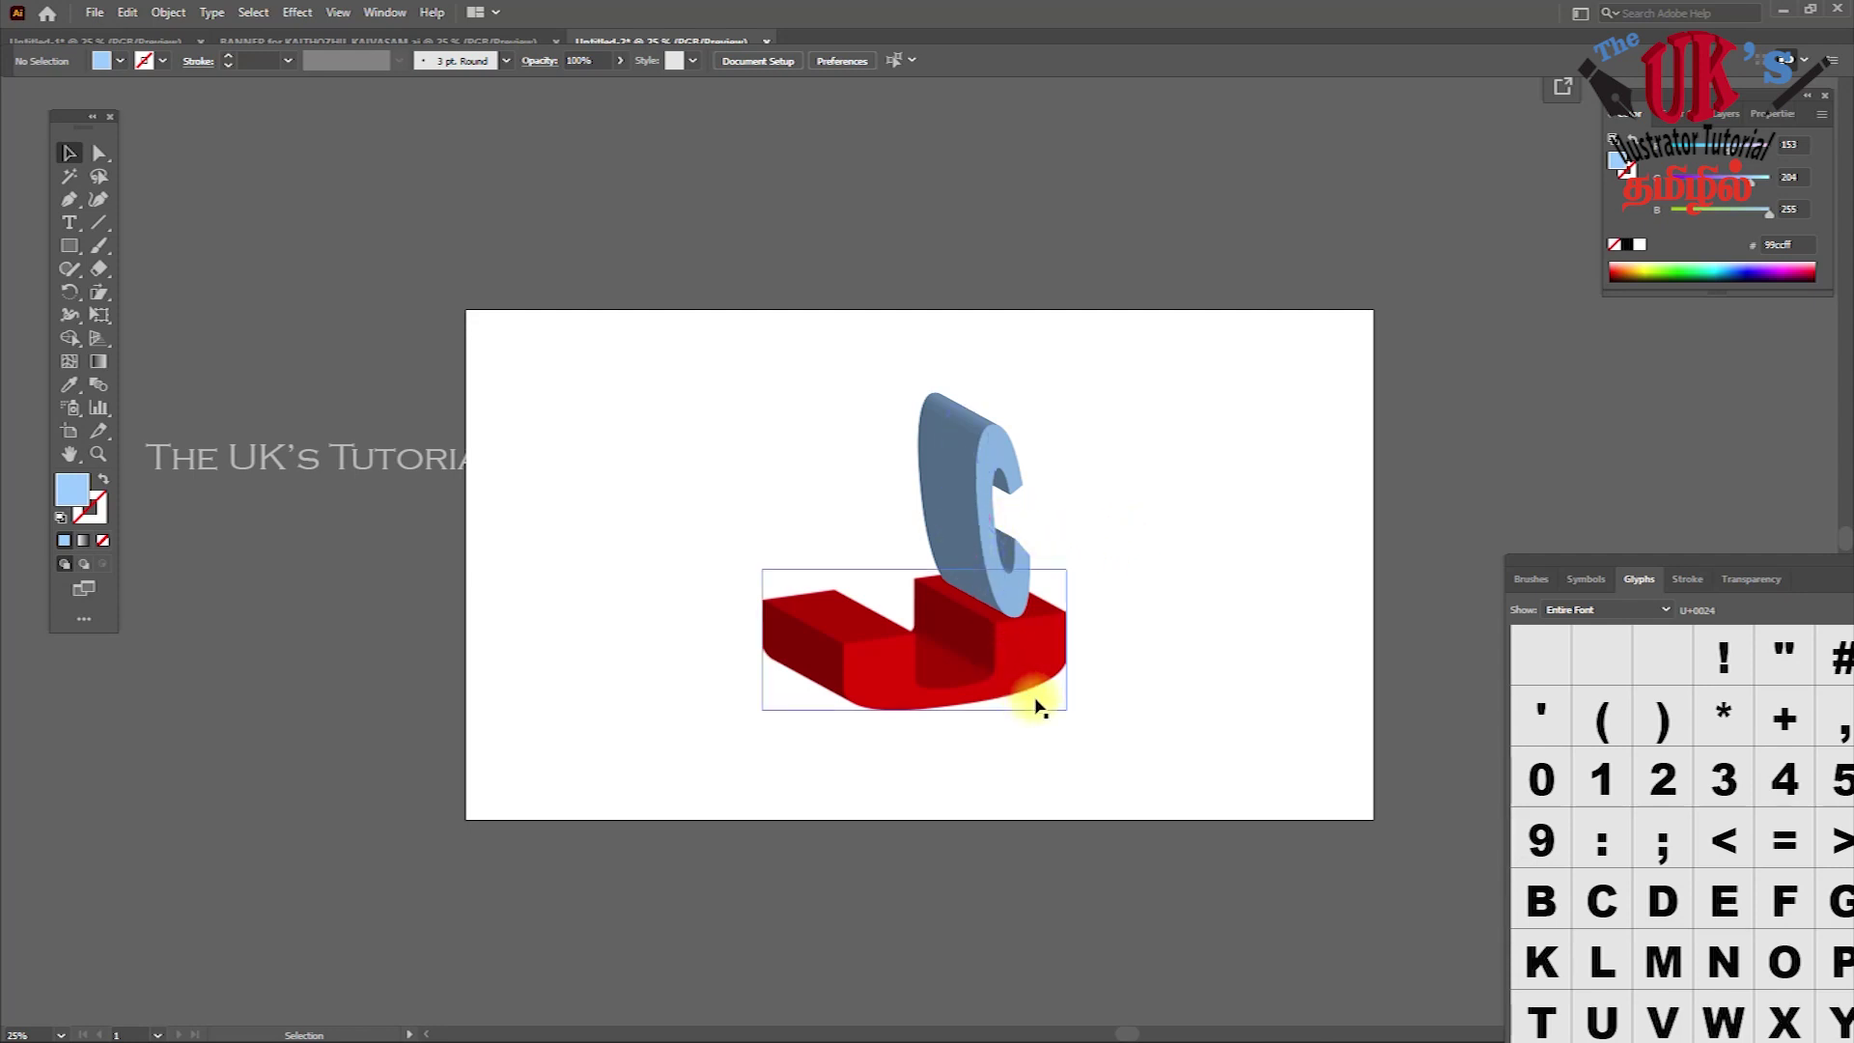
pyautogui.click(976, 697)
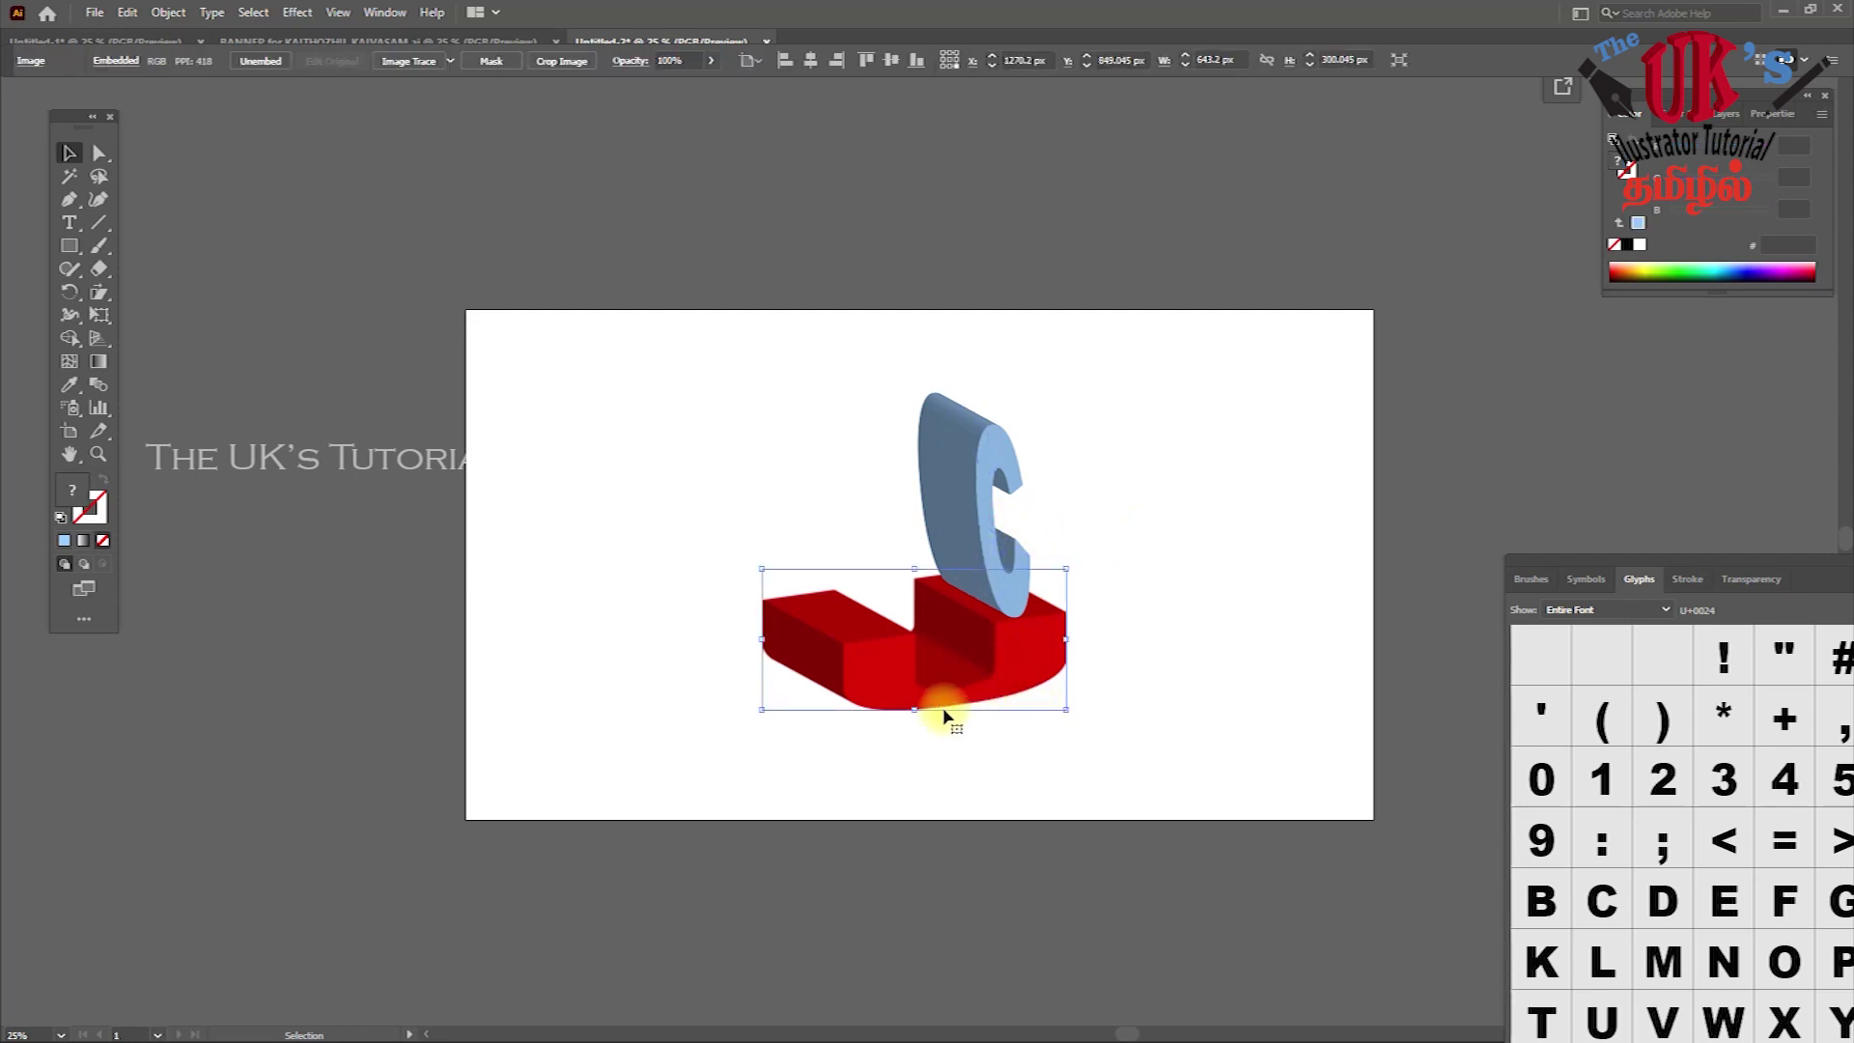
pyautogui.moveTo(914, 711); pyautogui.dragTo(915, 784)
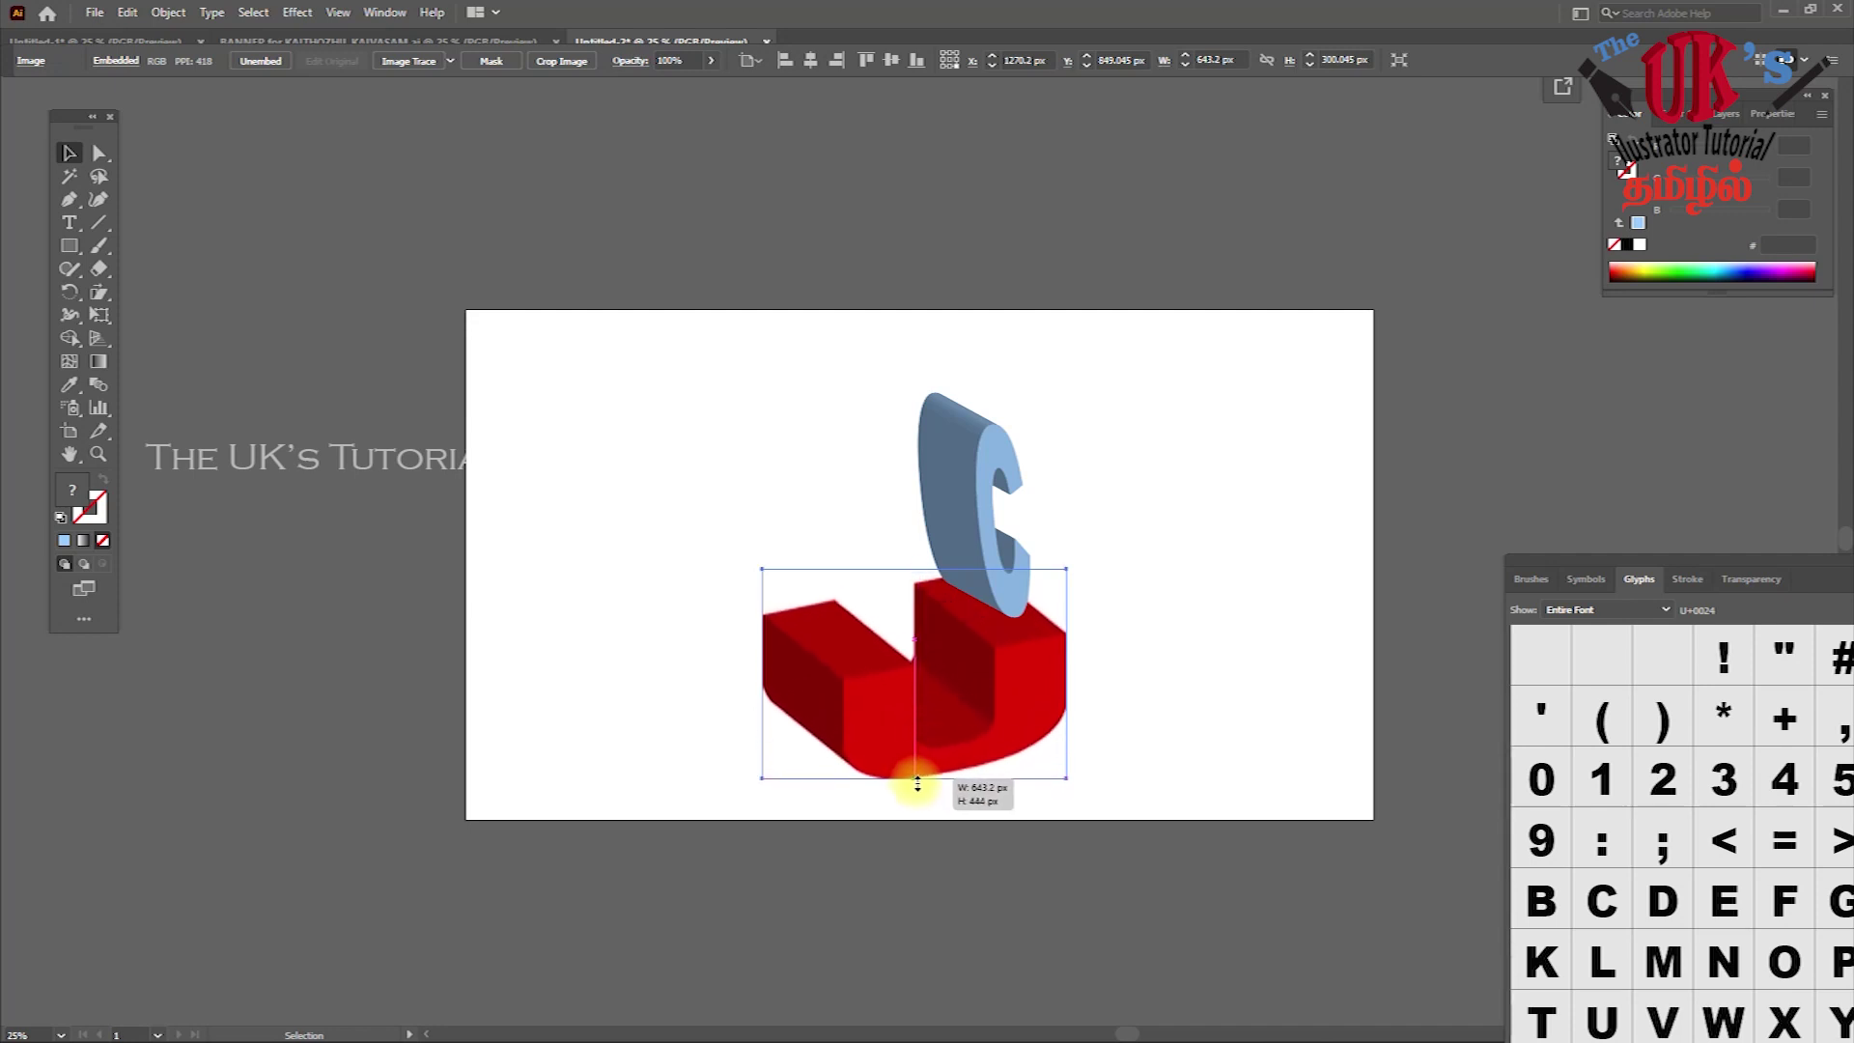
pyautogui.moveTo(912, 569); pyautogui.dragTo(911, 492)
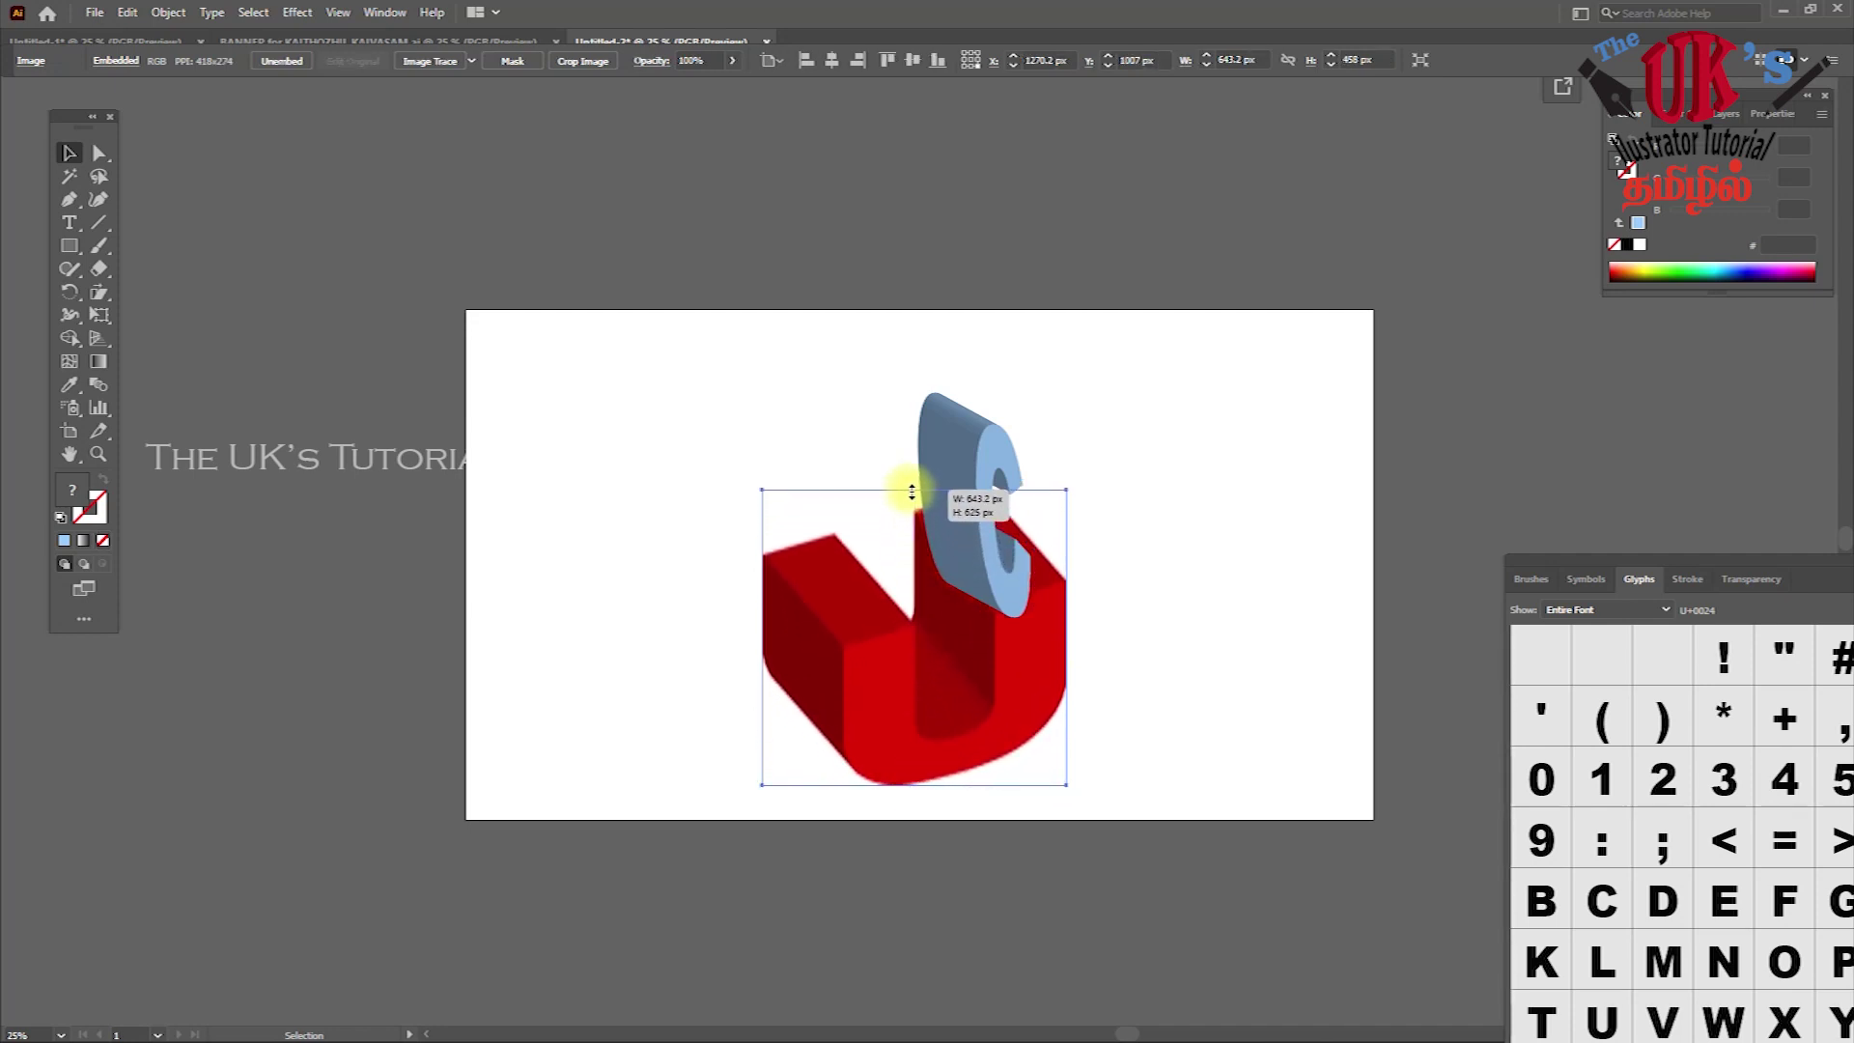
pyautogui.click(1115, 563)
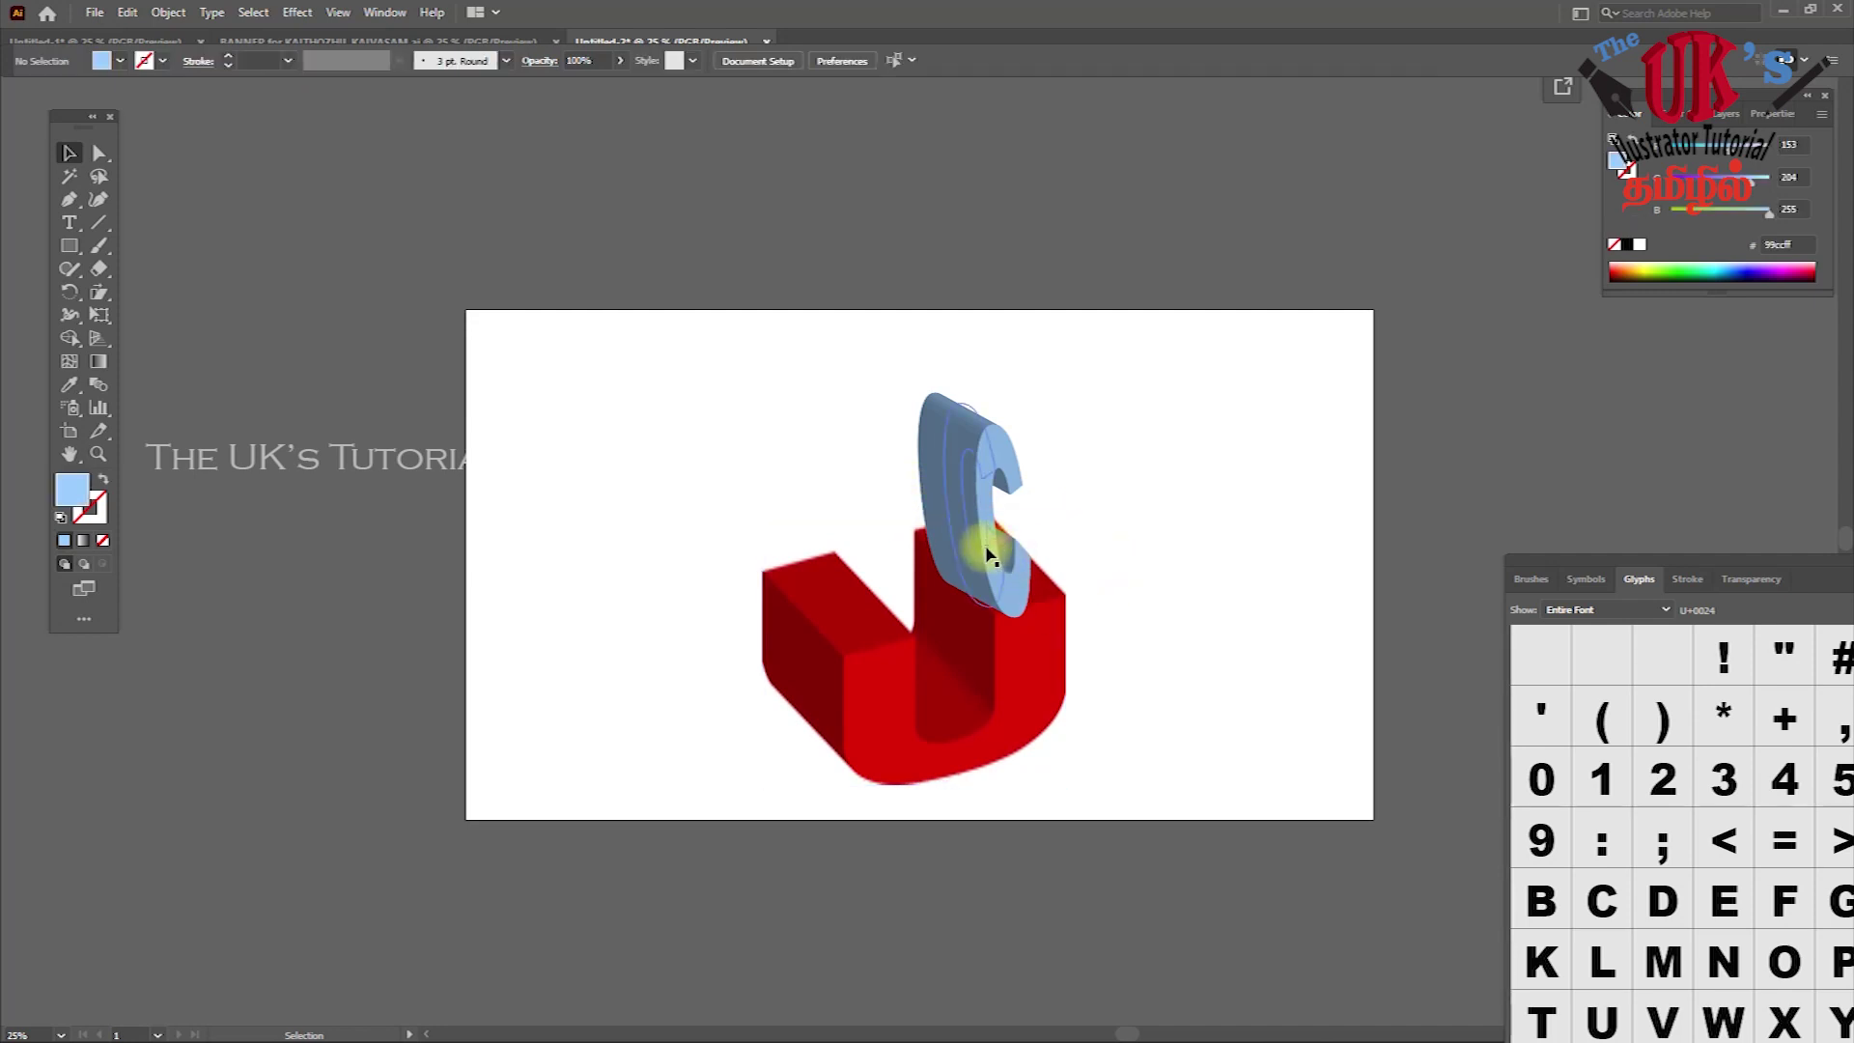
# Expand the C's 3D appearance into plain shapes with Object > Expand Appearance
pyautogui.moveTo(988, 554); pyautogui.dragTo(929, 551)
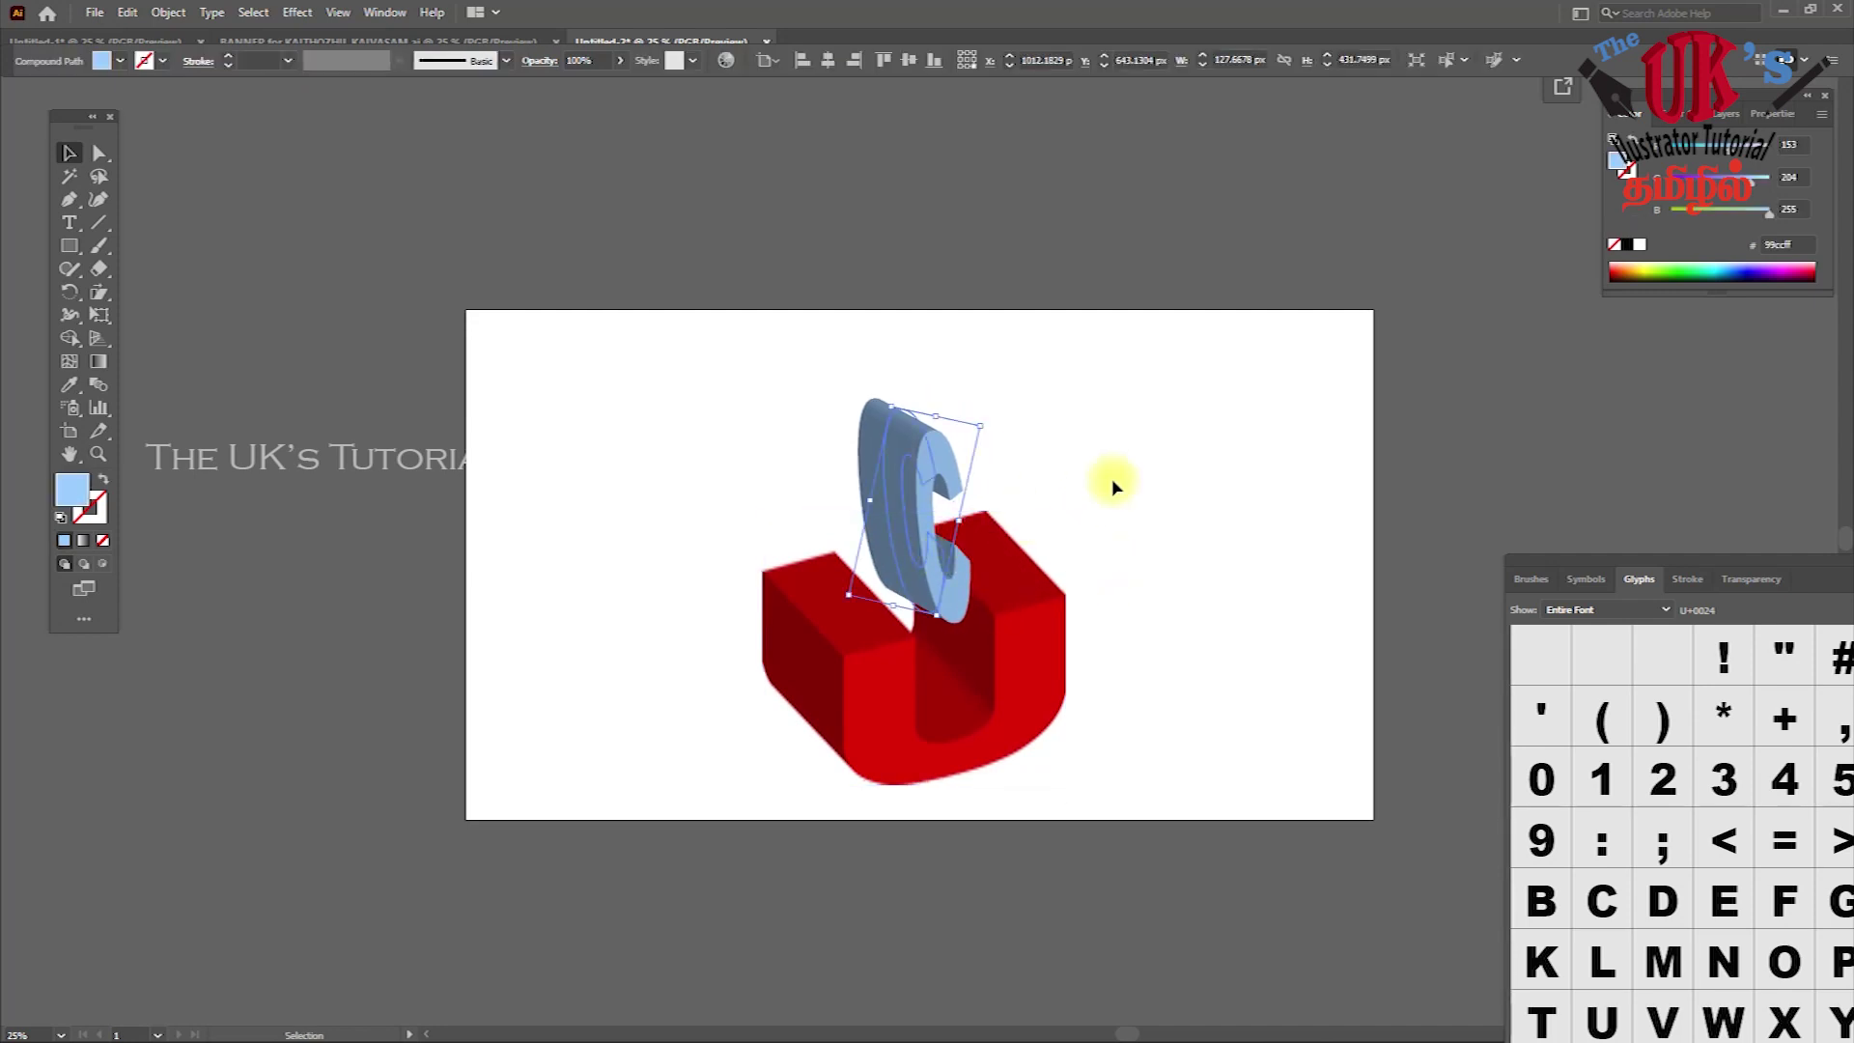
pyautogui.click(168, 13)
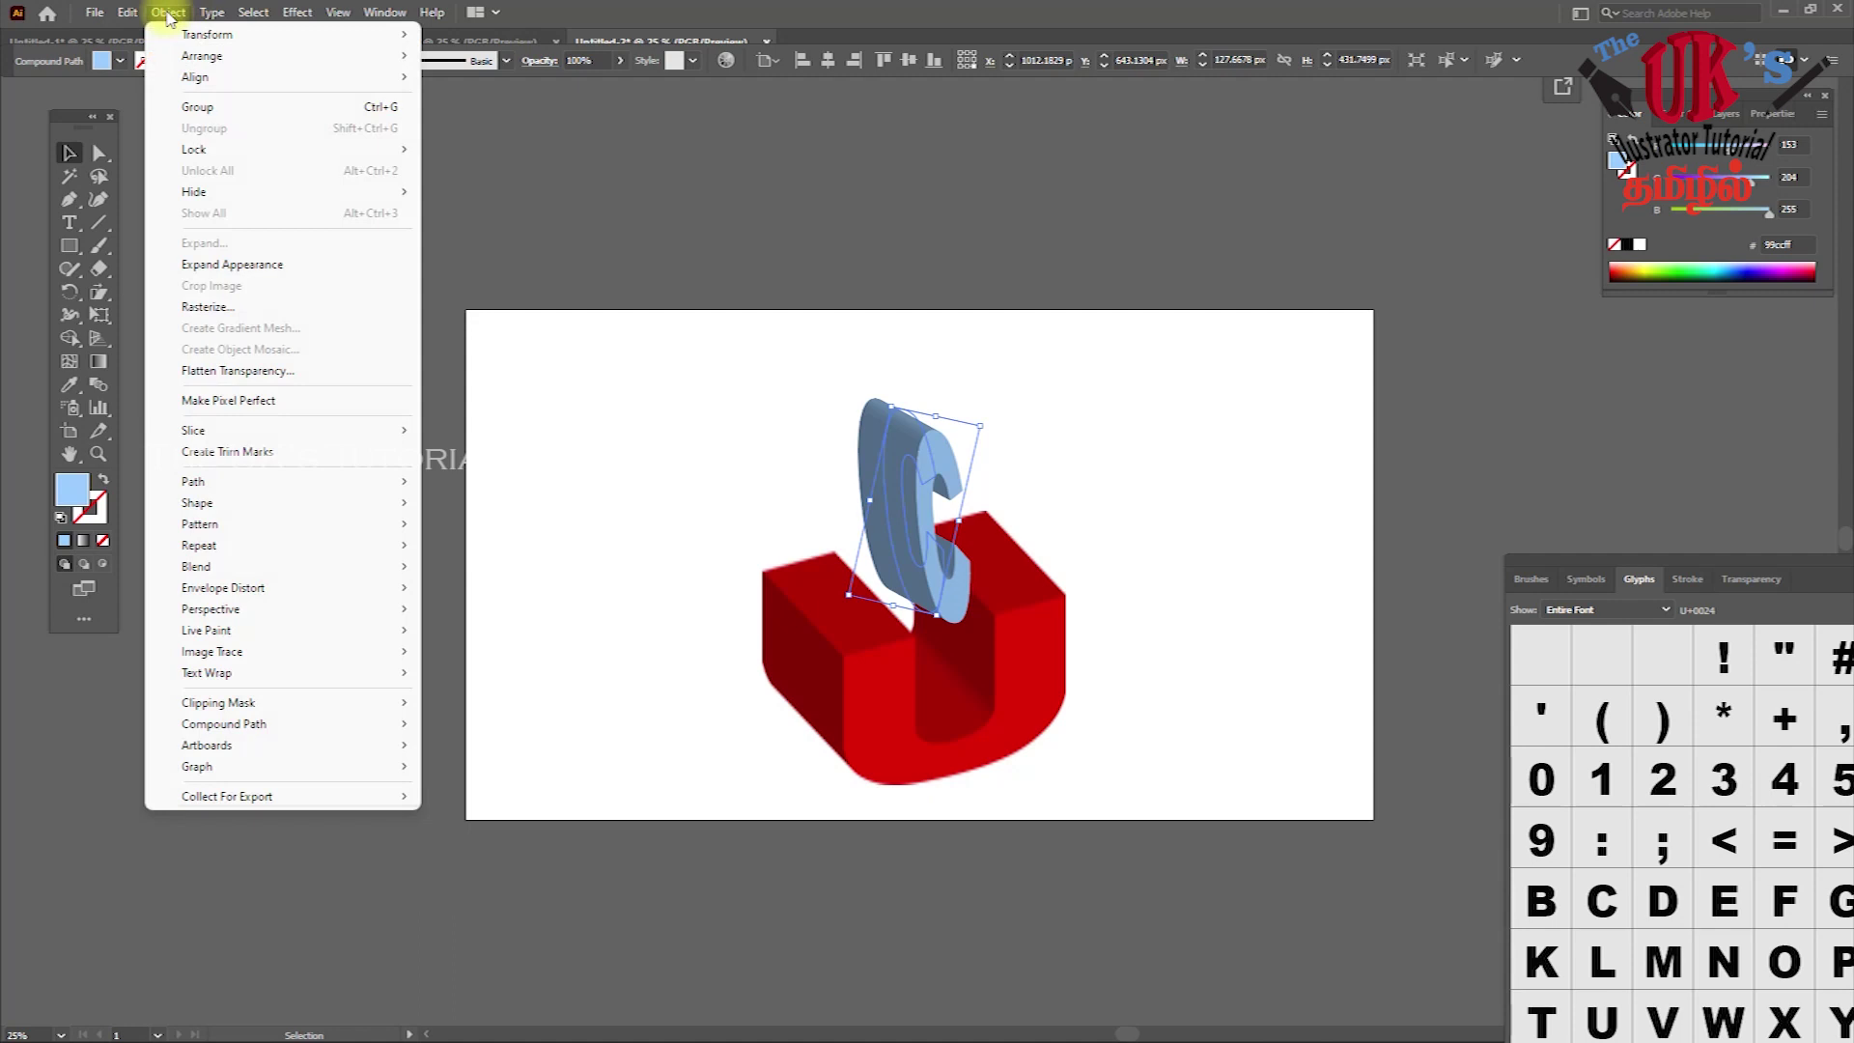
pyautogui.click(228, 266)
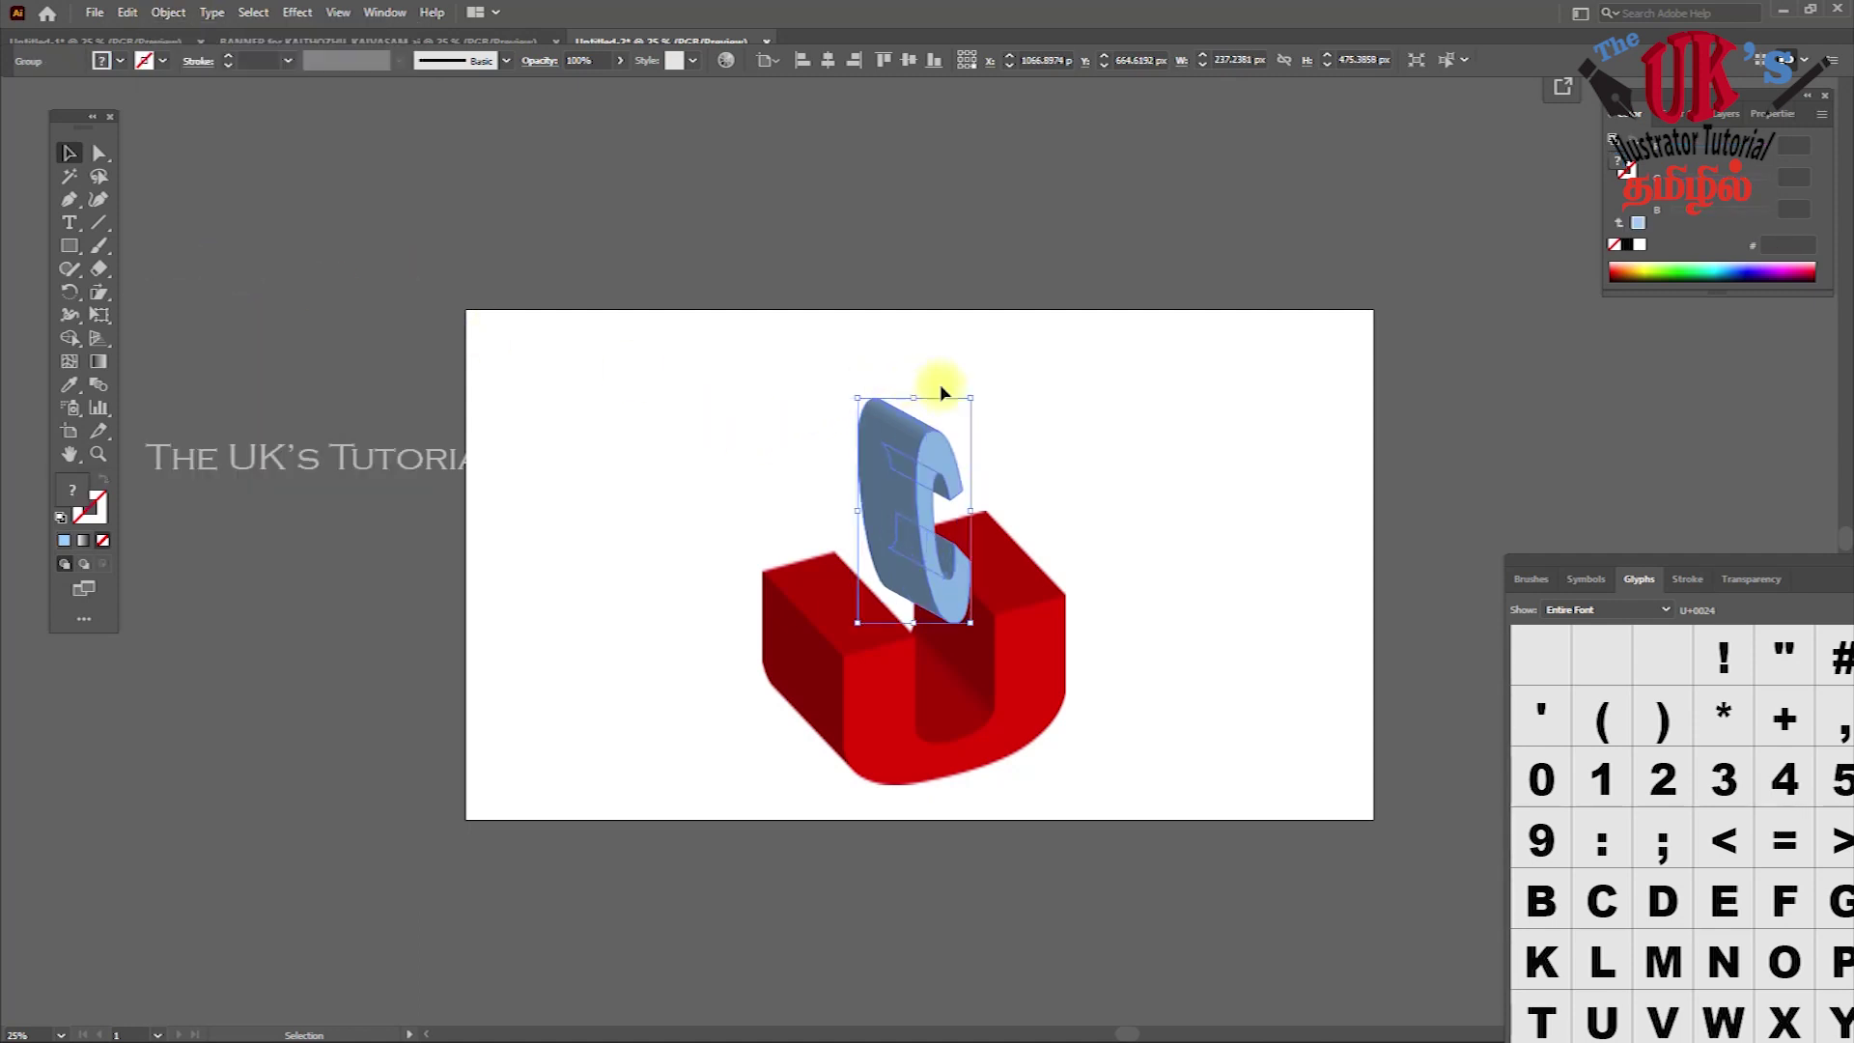
# Rotate the expanded C upright and hook it into the U's opening
pyautogui.moveTo(981, 387)
pyautogui.mouseDown()
pyautogui.moveTo(1005, 402)
pyautogui.moveTo(956, 524)
pyautogui.mouseUp()
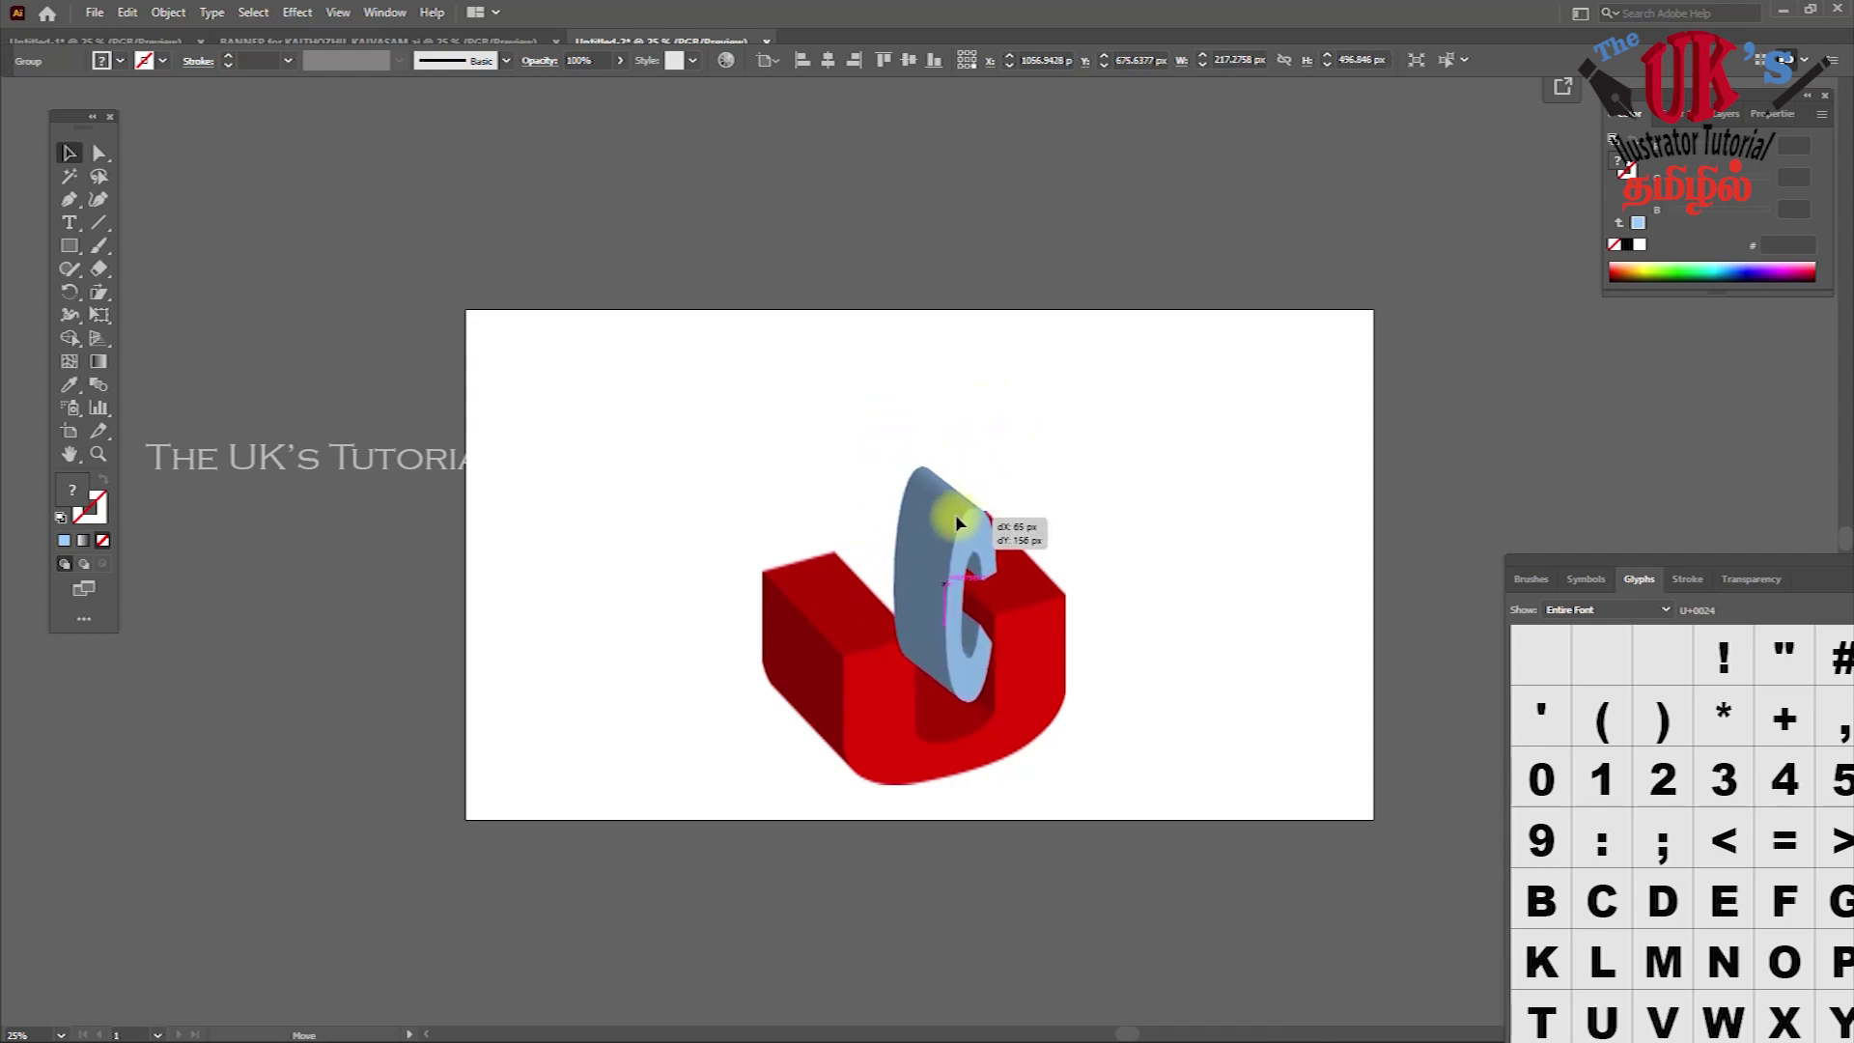
pyautogui.moveTo(956, 524)
pyautogui.mouseDown()
pyautogui.moveTo(928, 452)
pyautogui.moveTo(989, 592)
pyautogui.moveTo(915, 457)
pyautogui.moveTo(921, 473)
pyautogui.mouseUp()
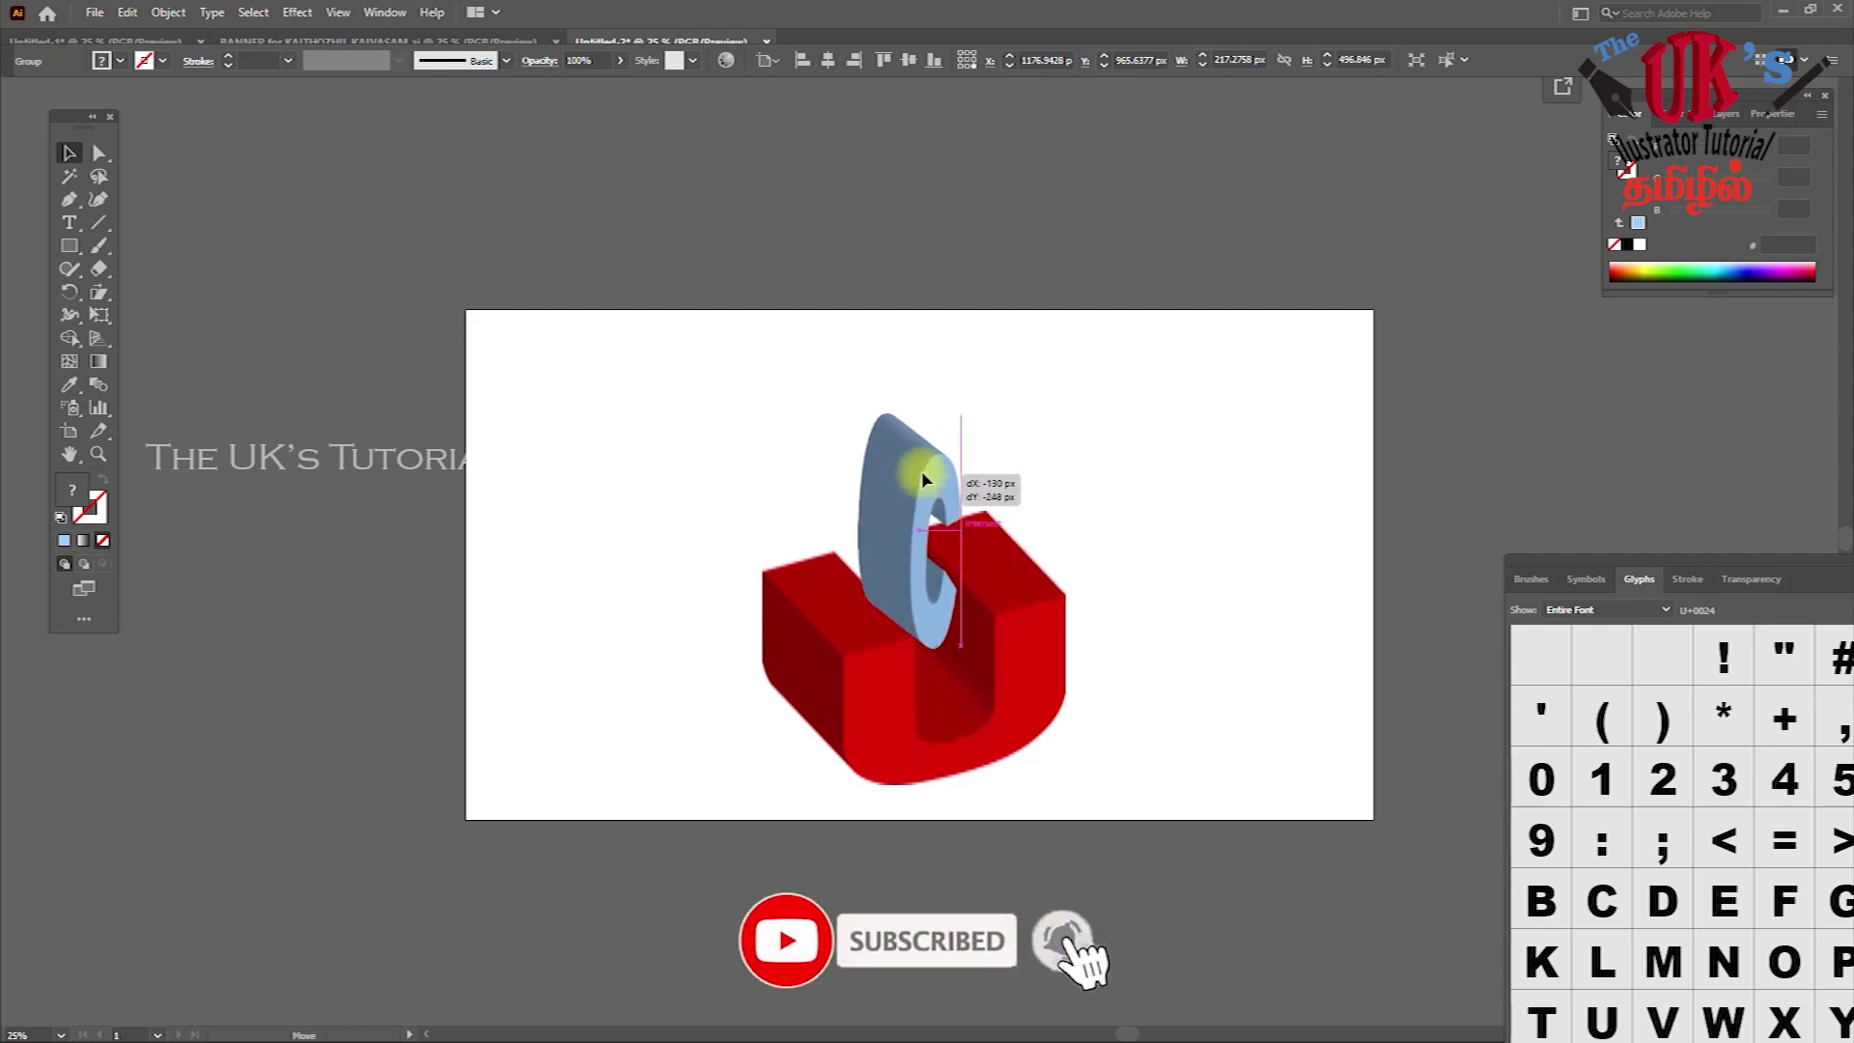
pyautogui.click(1093, 466)
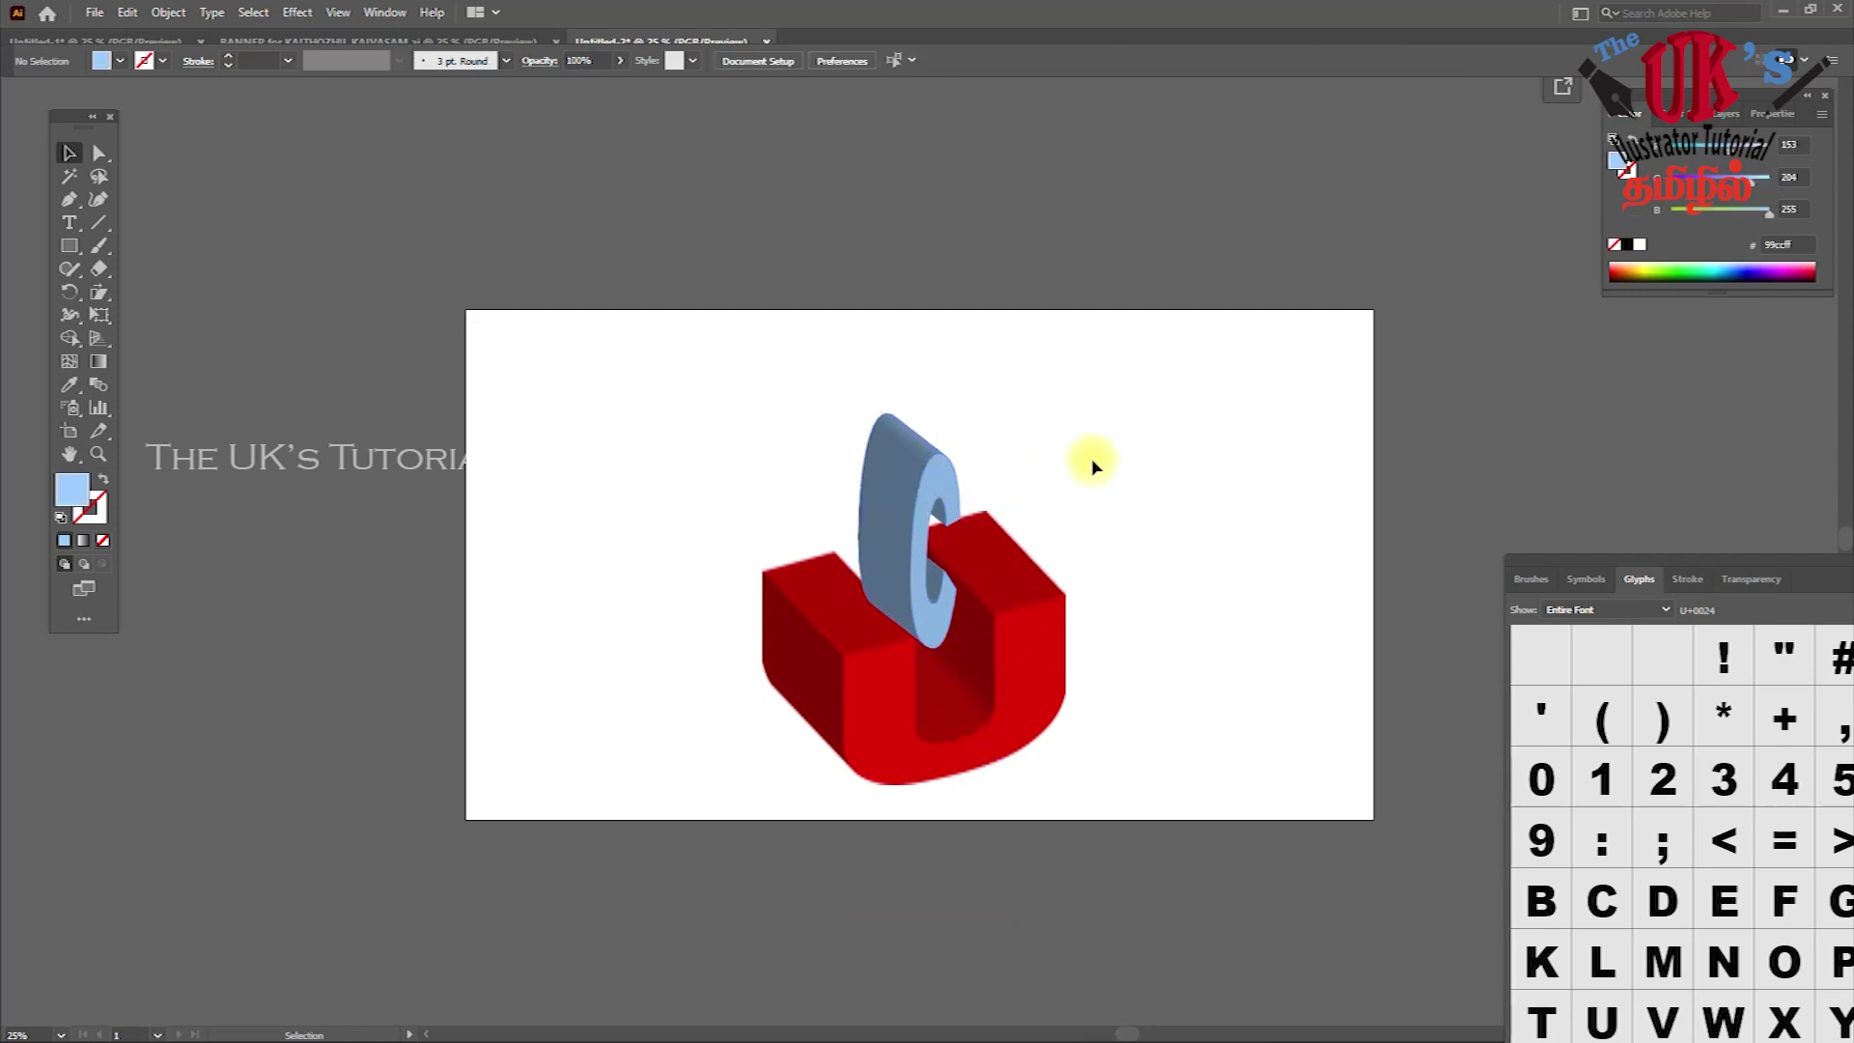
# Scale the U and C down together and shift them up-right
pyautogui.moveTo(695, 405); pyautogui.dragTo(1246, 872)
pyautogui.moveTo(1065, 788); pyautogui.dragTo(975, 668)
pyautogui.moveTo(944, 580)
pyautogui.mouseDown()
pyautogui.moveTo(983, 552)
pyautogui.moveTo(998, 575)
pyautogui.mouseUp()
pyautogui.click(370, 340)
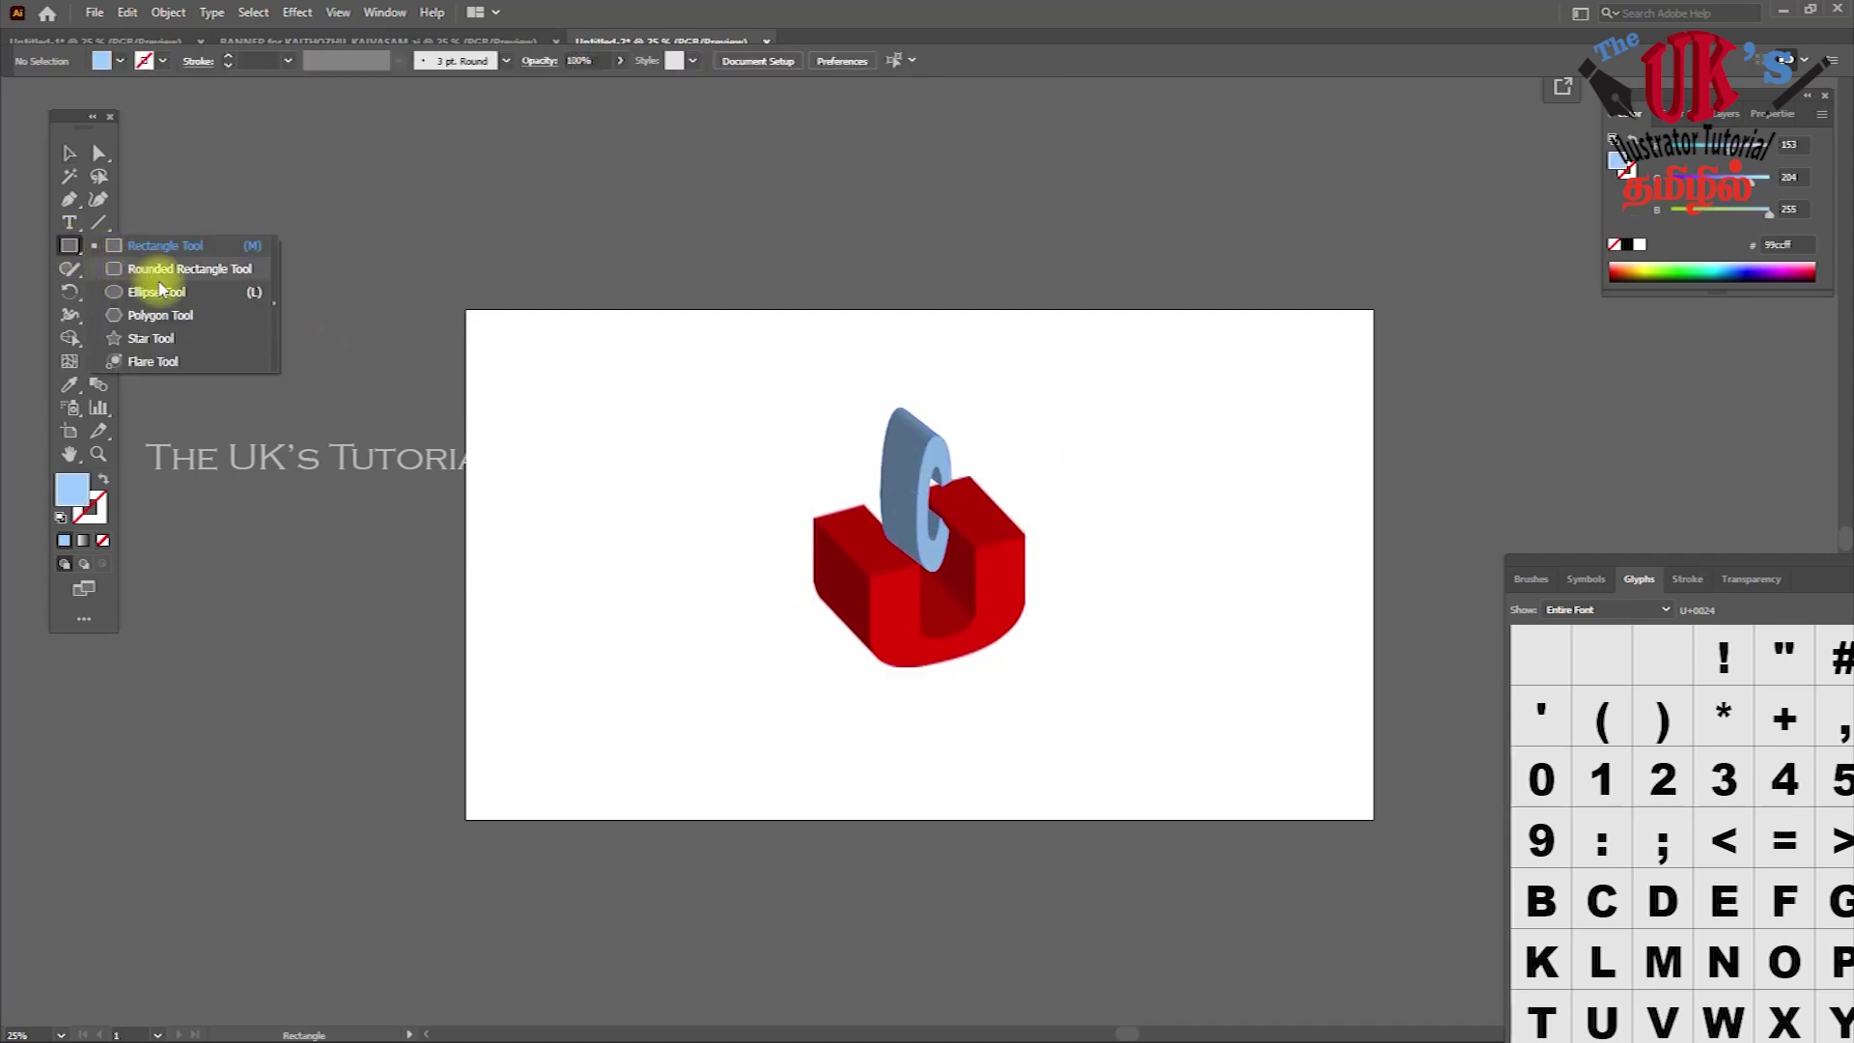
# Draw a large circle around the U and C and make it a black outline
pyautogui.moveTo(79, 253); pyautogui.dragTo(155, 274)
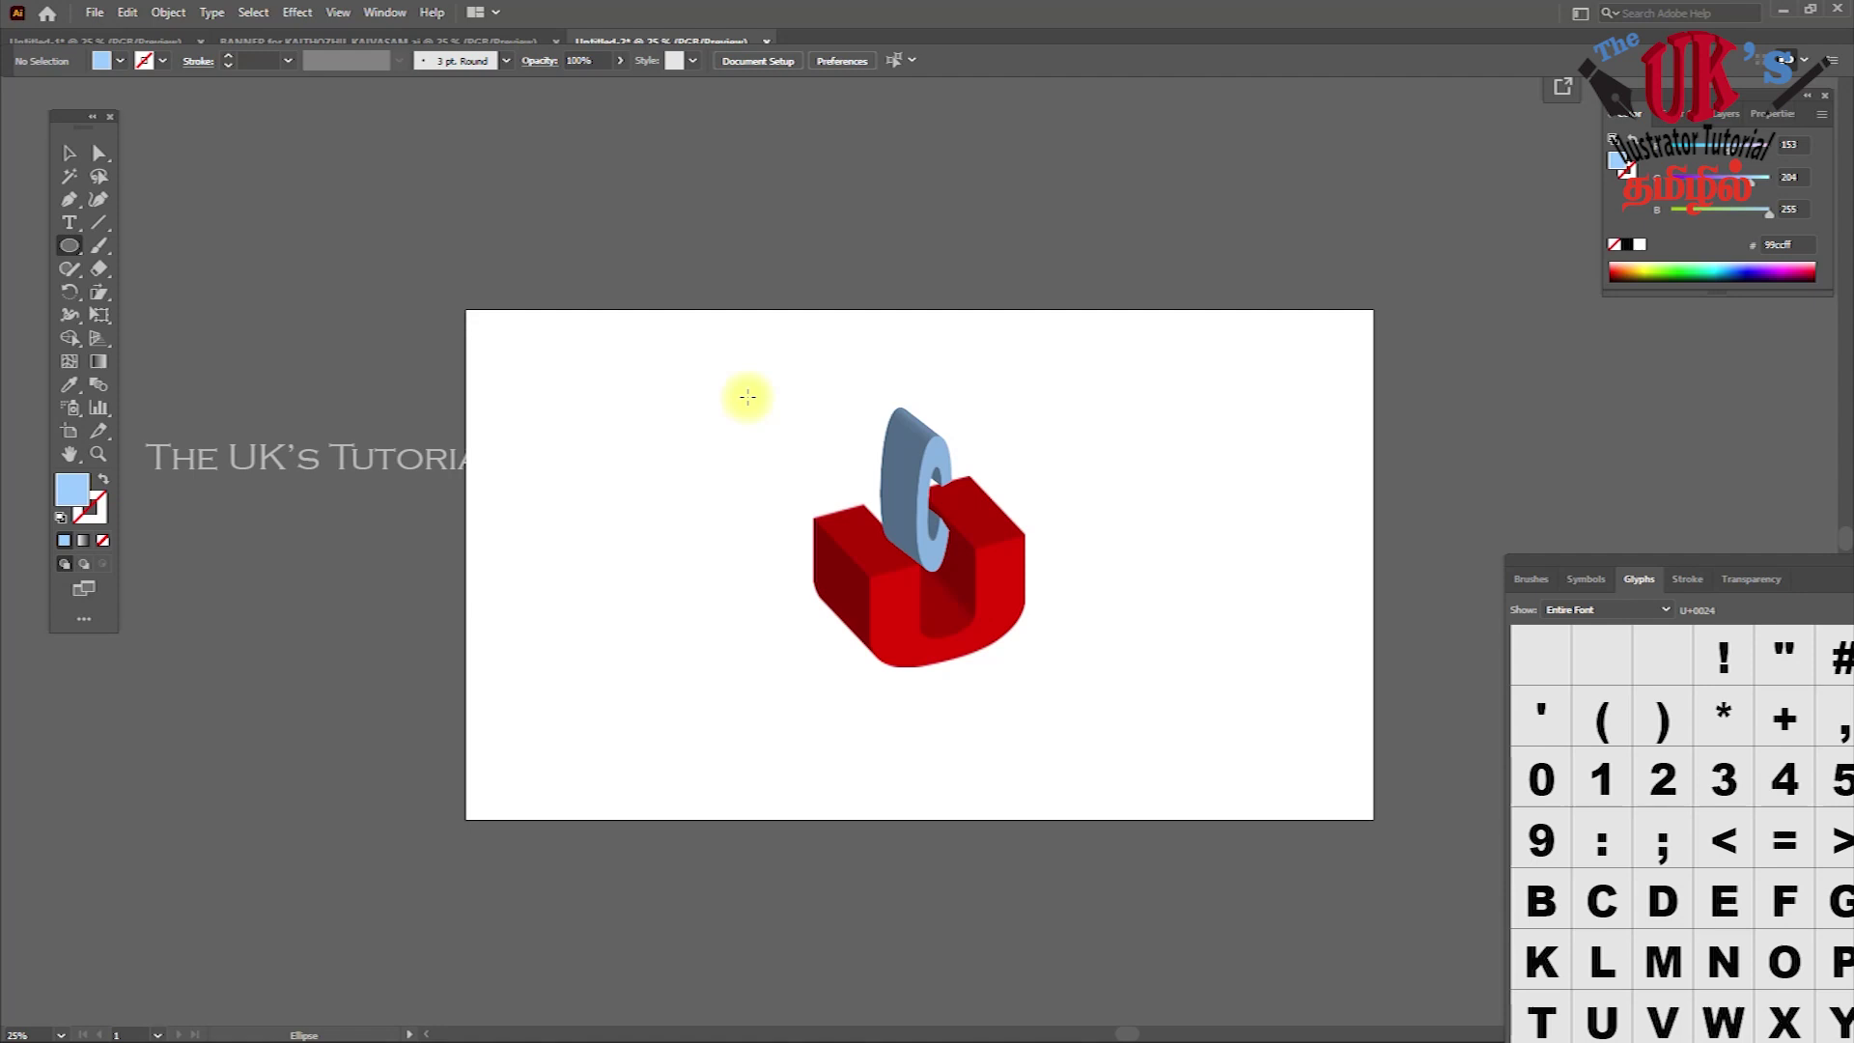
pyautogui.moveTo(748, 396); pyautogui.dragTo(1101, 744)
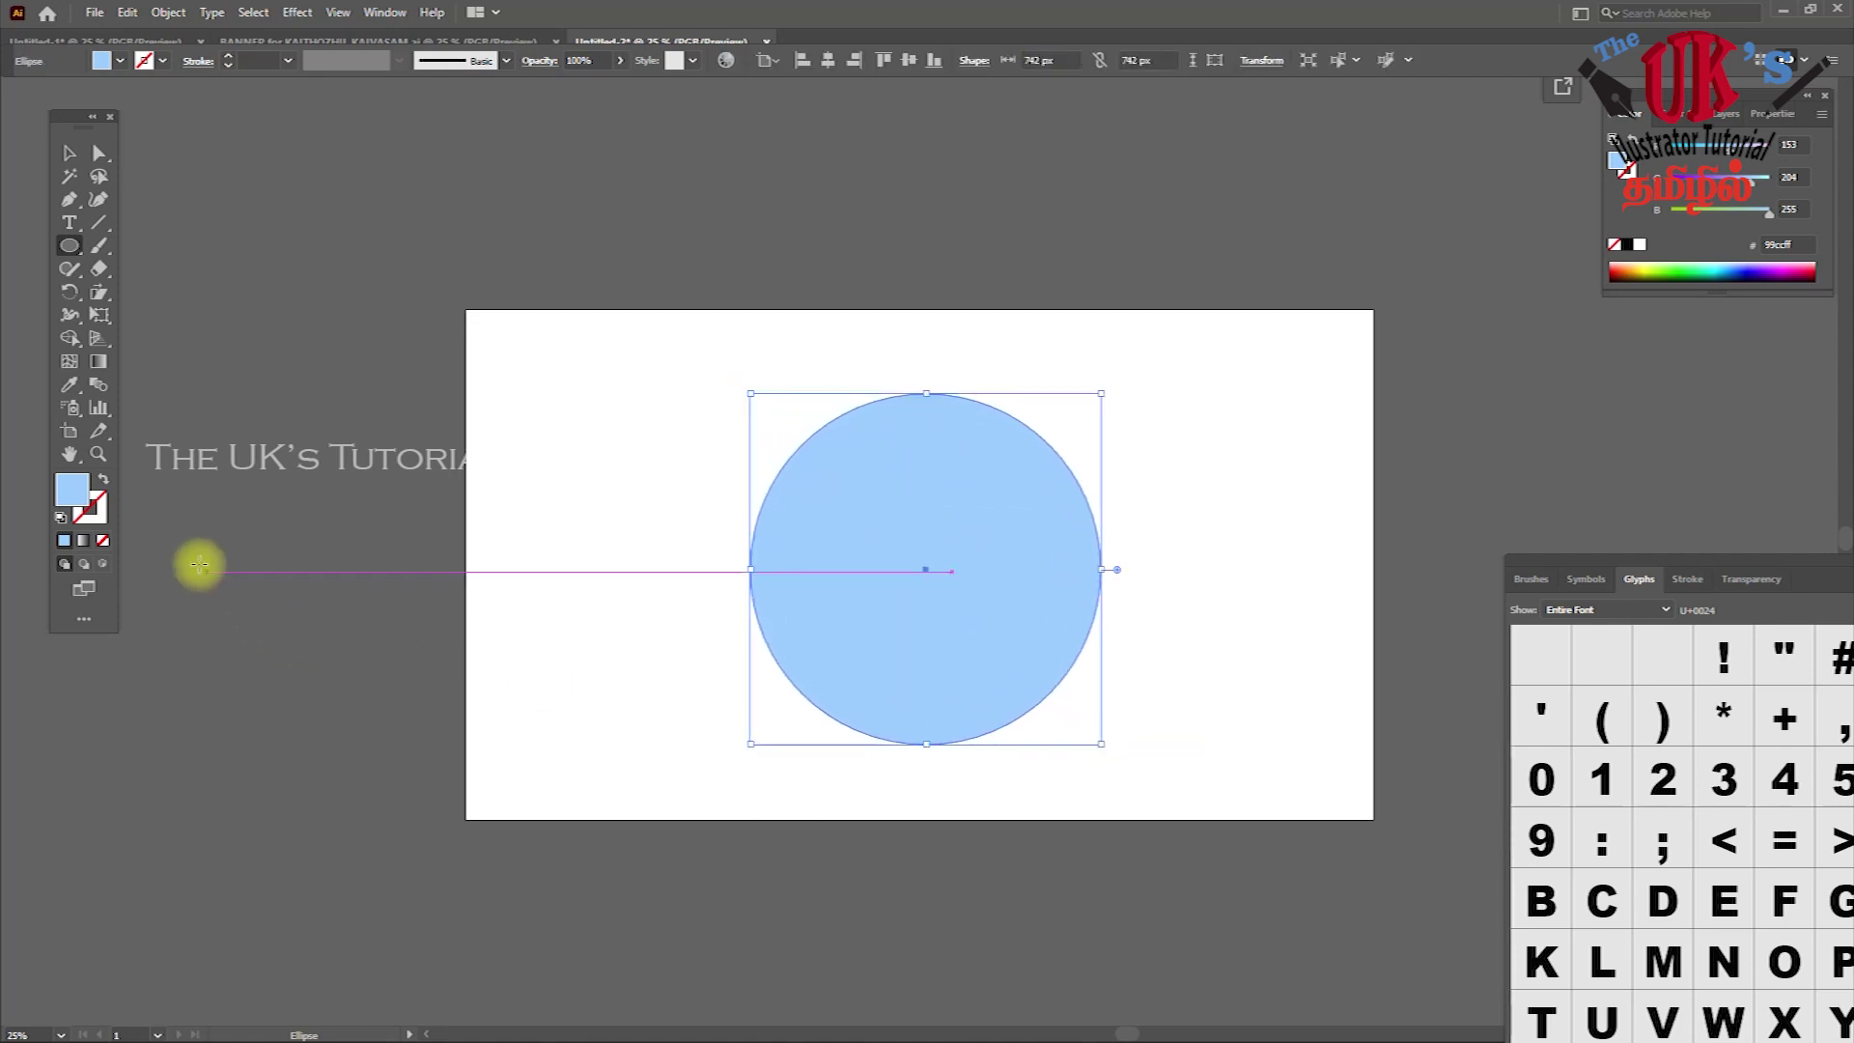
pyautogui.doubleClick(72, 490)
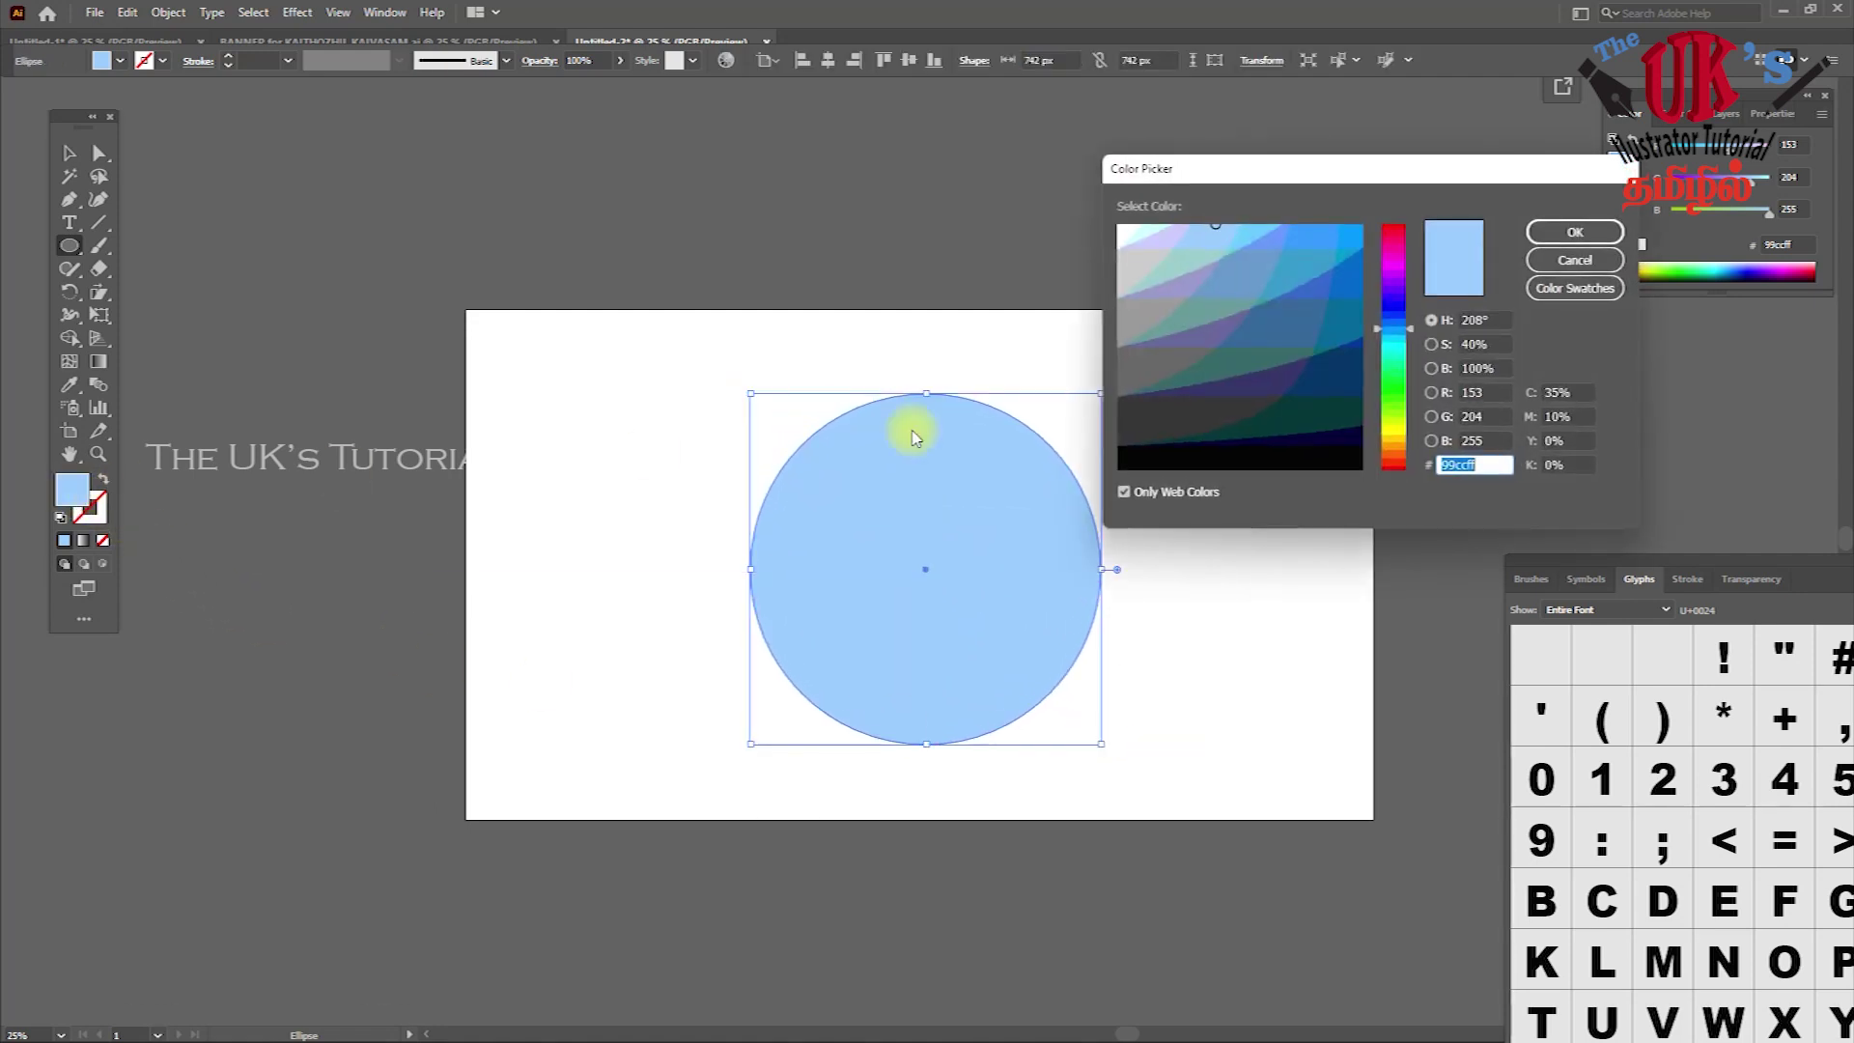
pyautogui.click(1182, 456)
pyautogui.click(1575, 231)
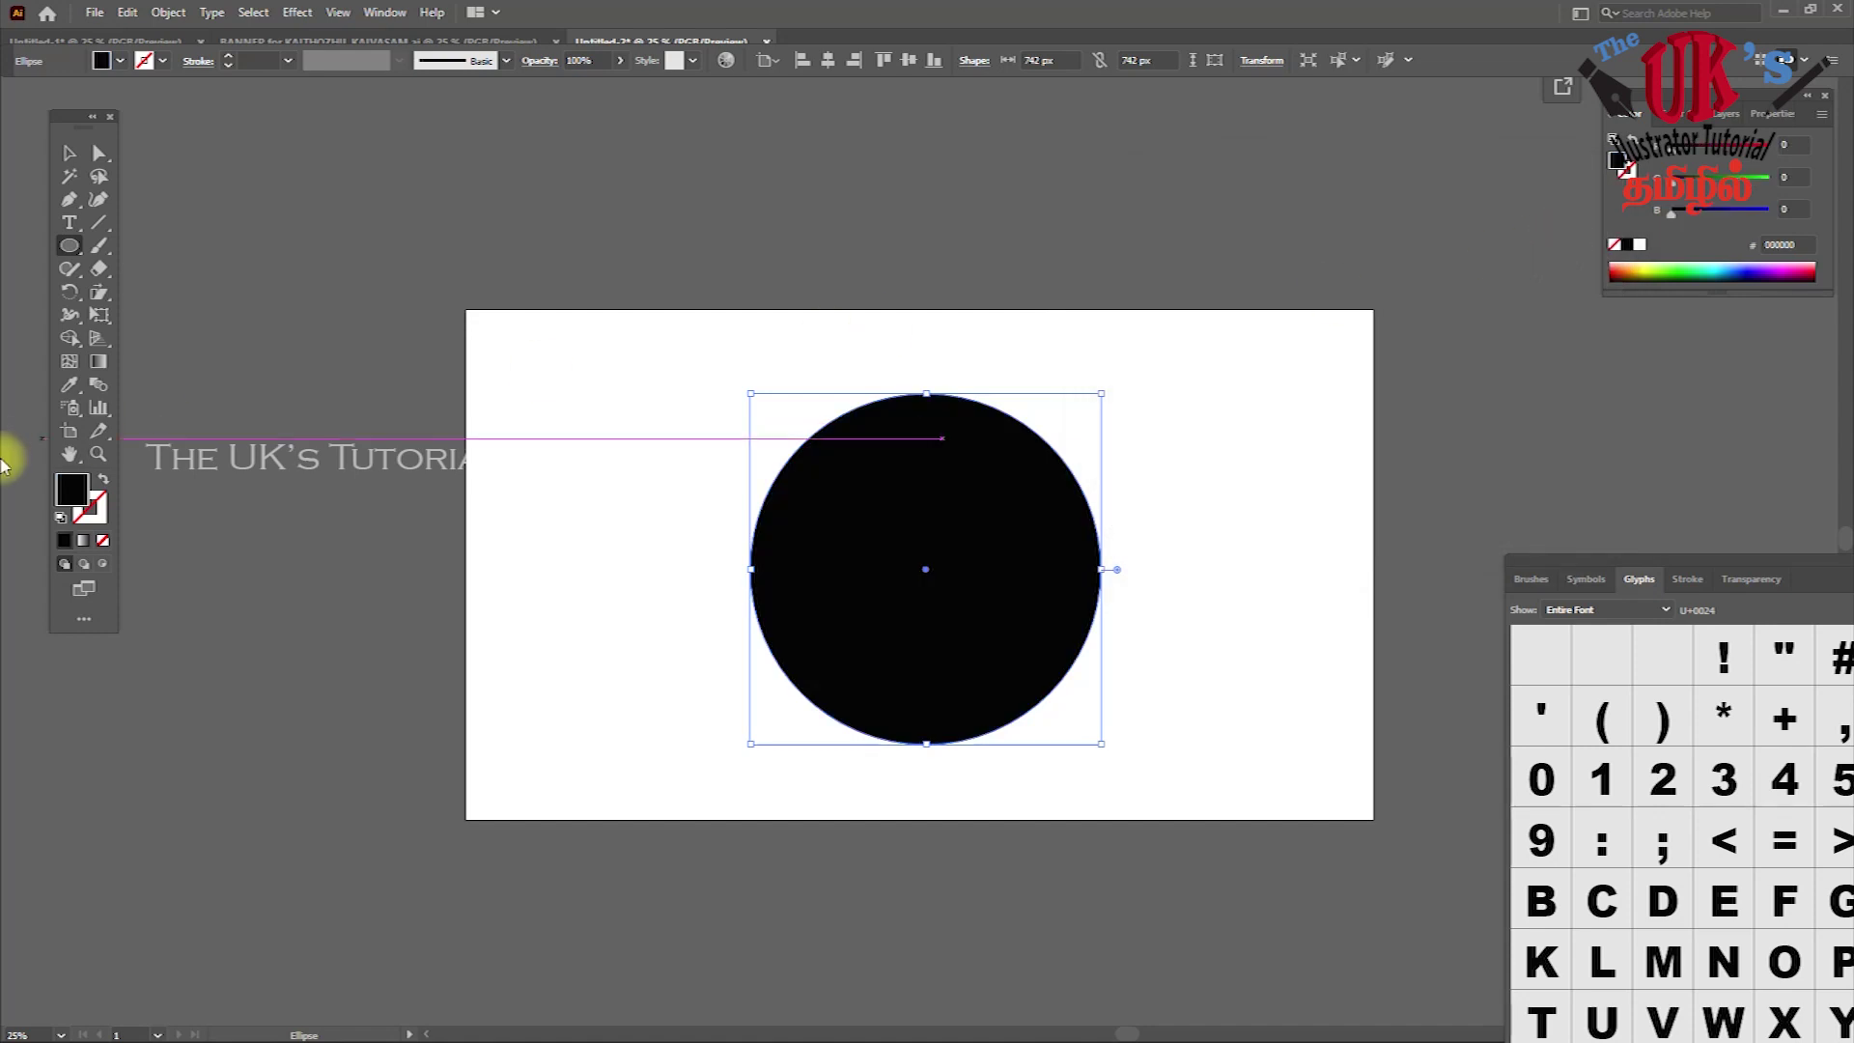
pyautogui.click(103, 478)
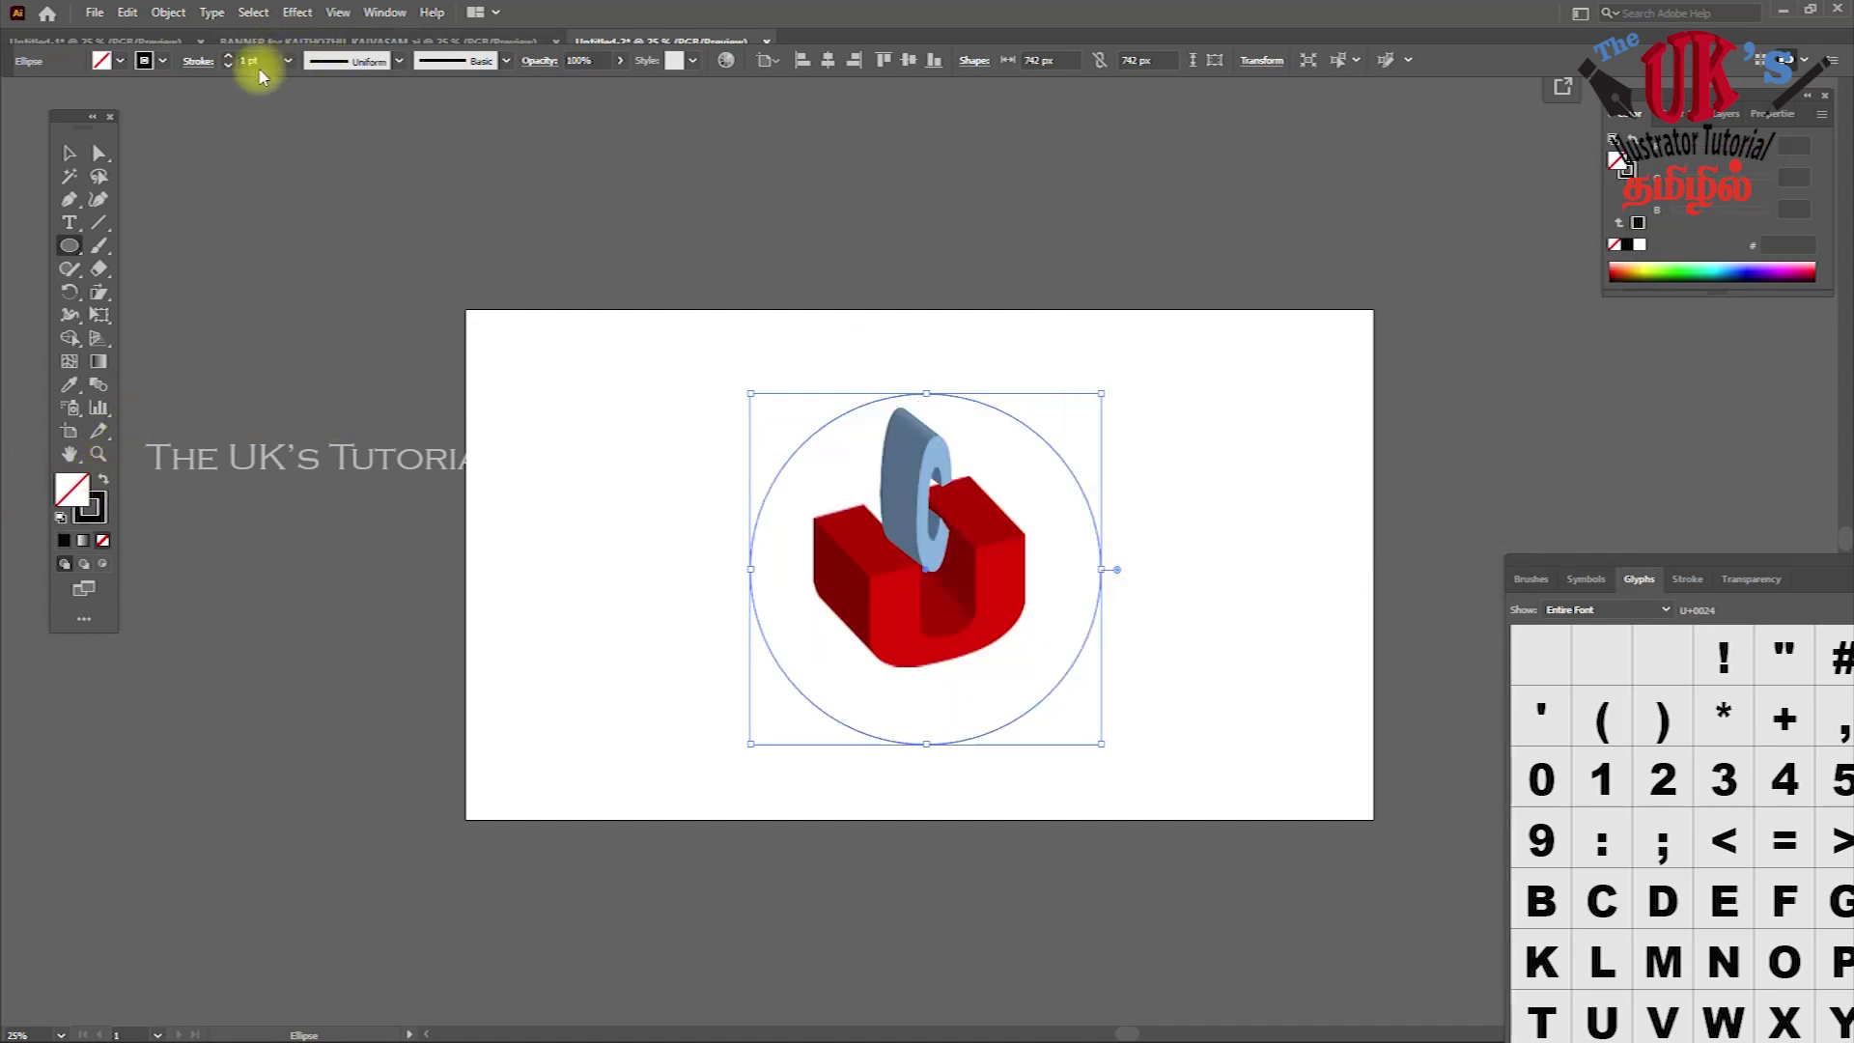
# Set the ring's stroke weight to 14 pt and nudge it upward to frame them
pyautogui.click(288, 60)
pyautogui.press('Escape')
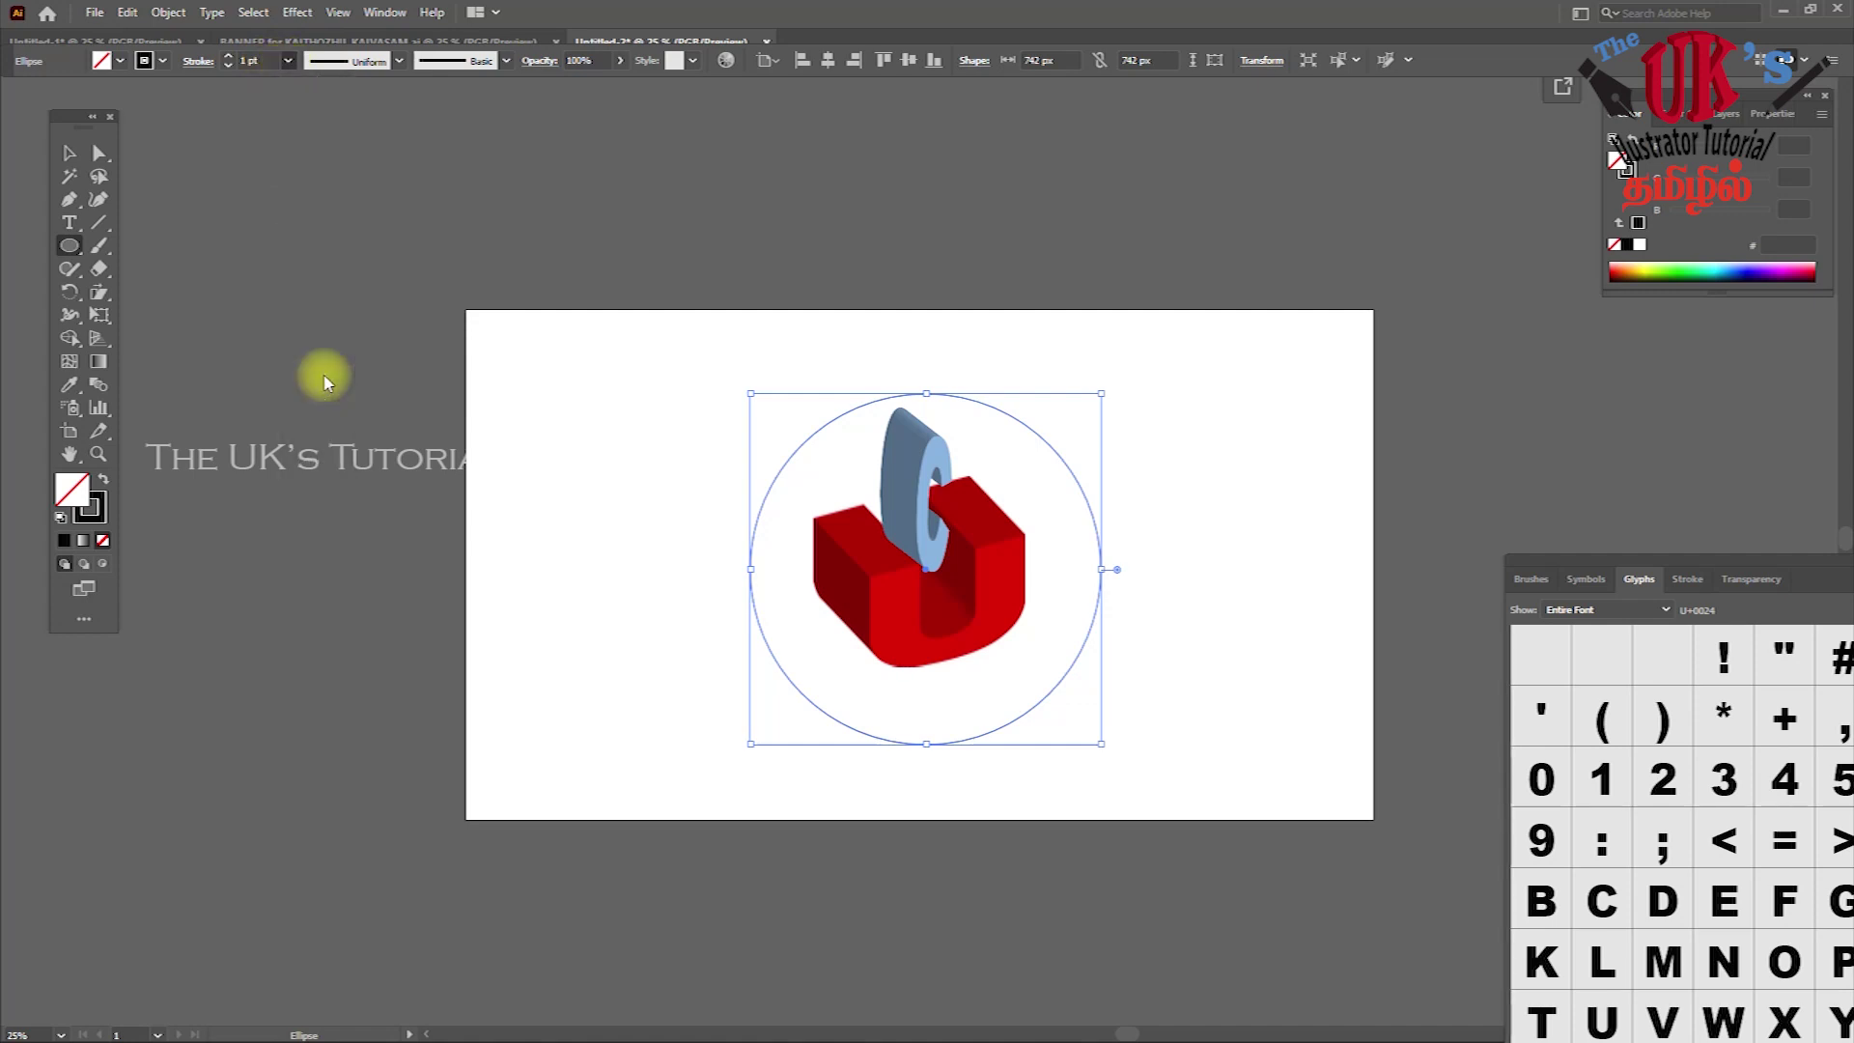
pyautogui.write('14')
pyautogui.press('Return')
pyautogui.click(69, 153)
pyautogui.moveTo(1094, 638); pyautogui.dragTo(1085, 612)
pyautogui.click(1188, 579)
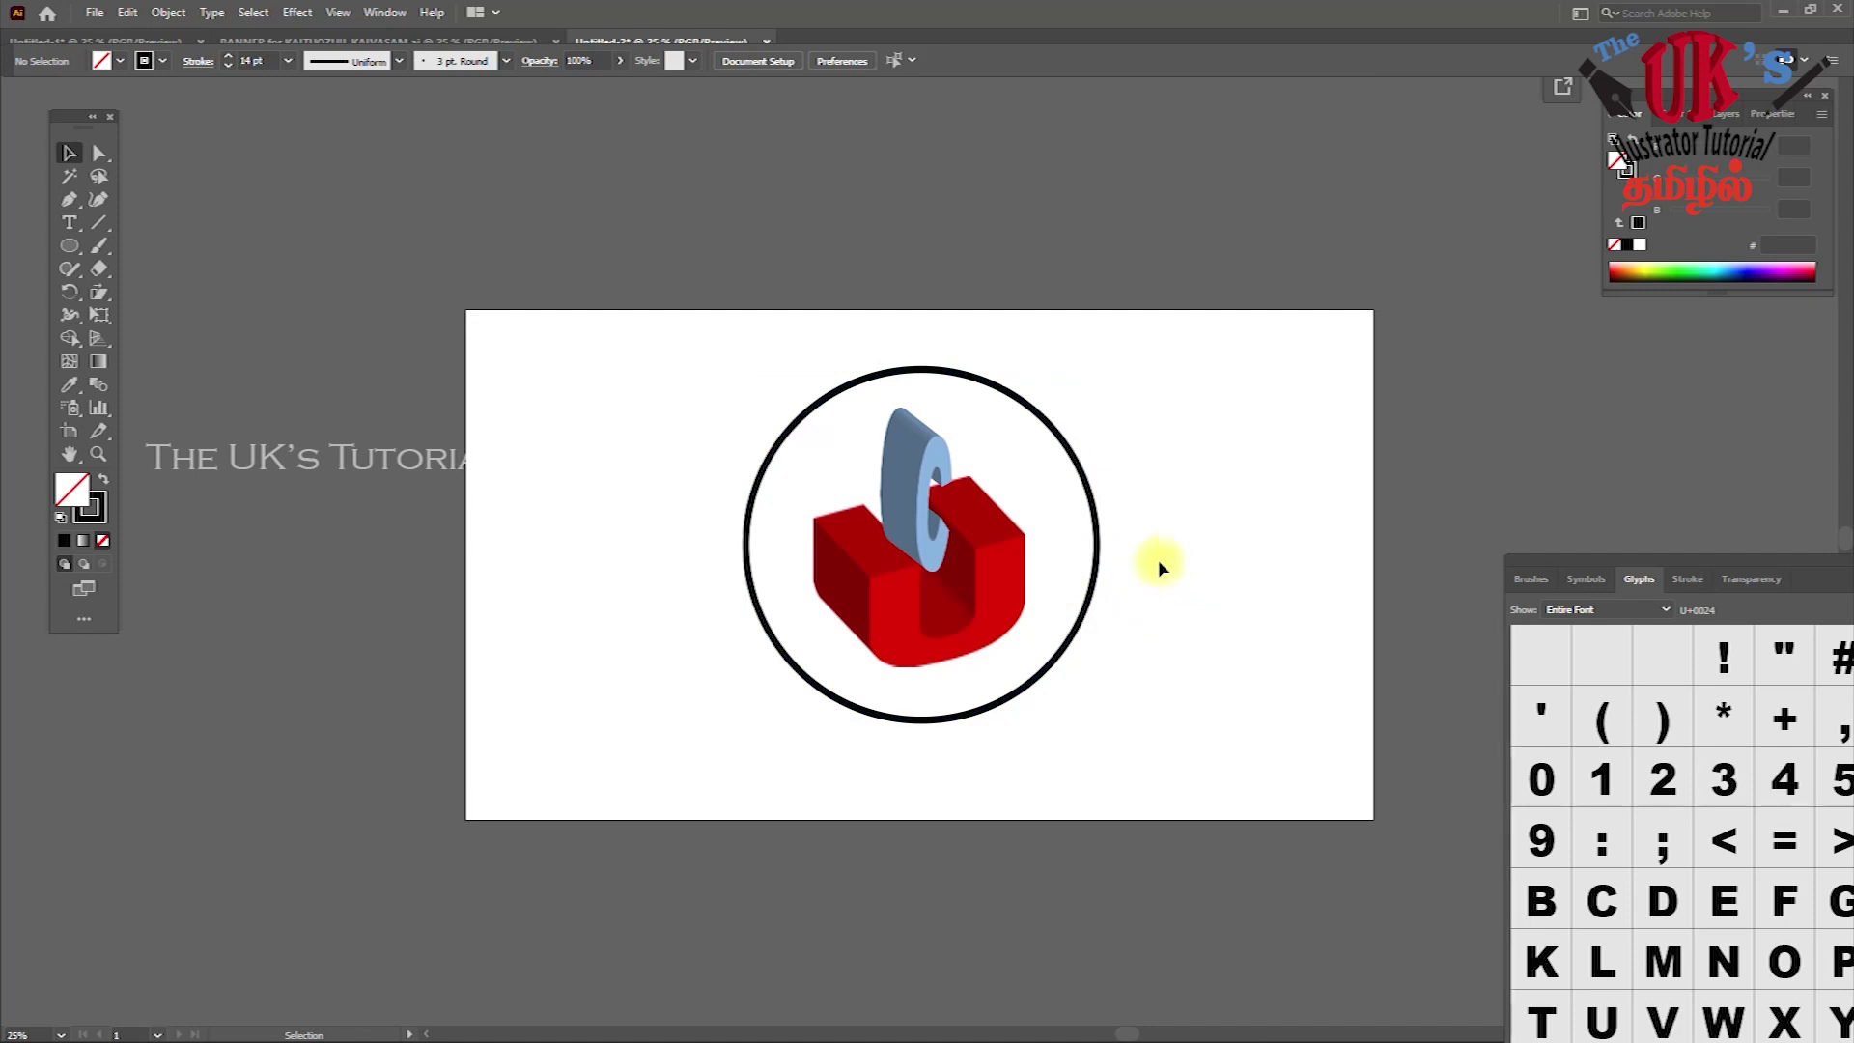
# Shrink the black ring from 742 to about 632 px so it hugs the U and C
pyautogui.click(923, 371)
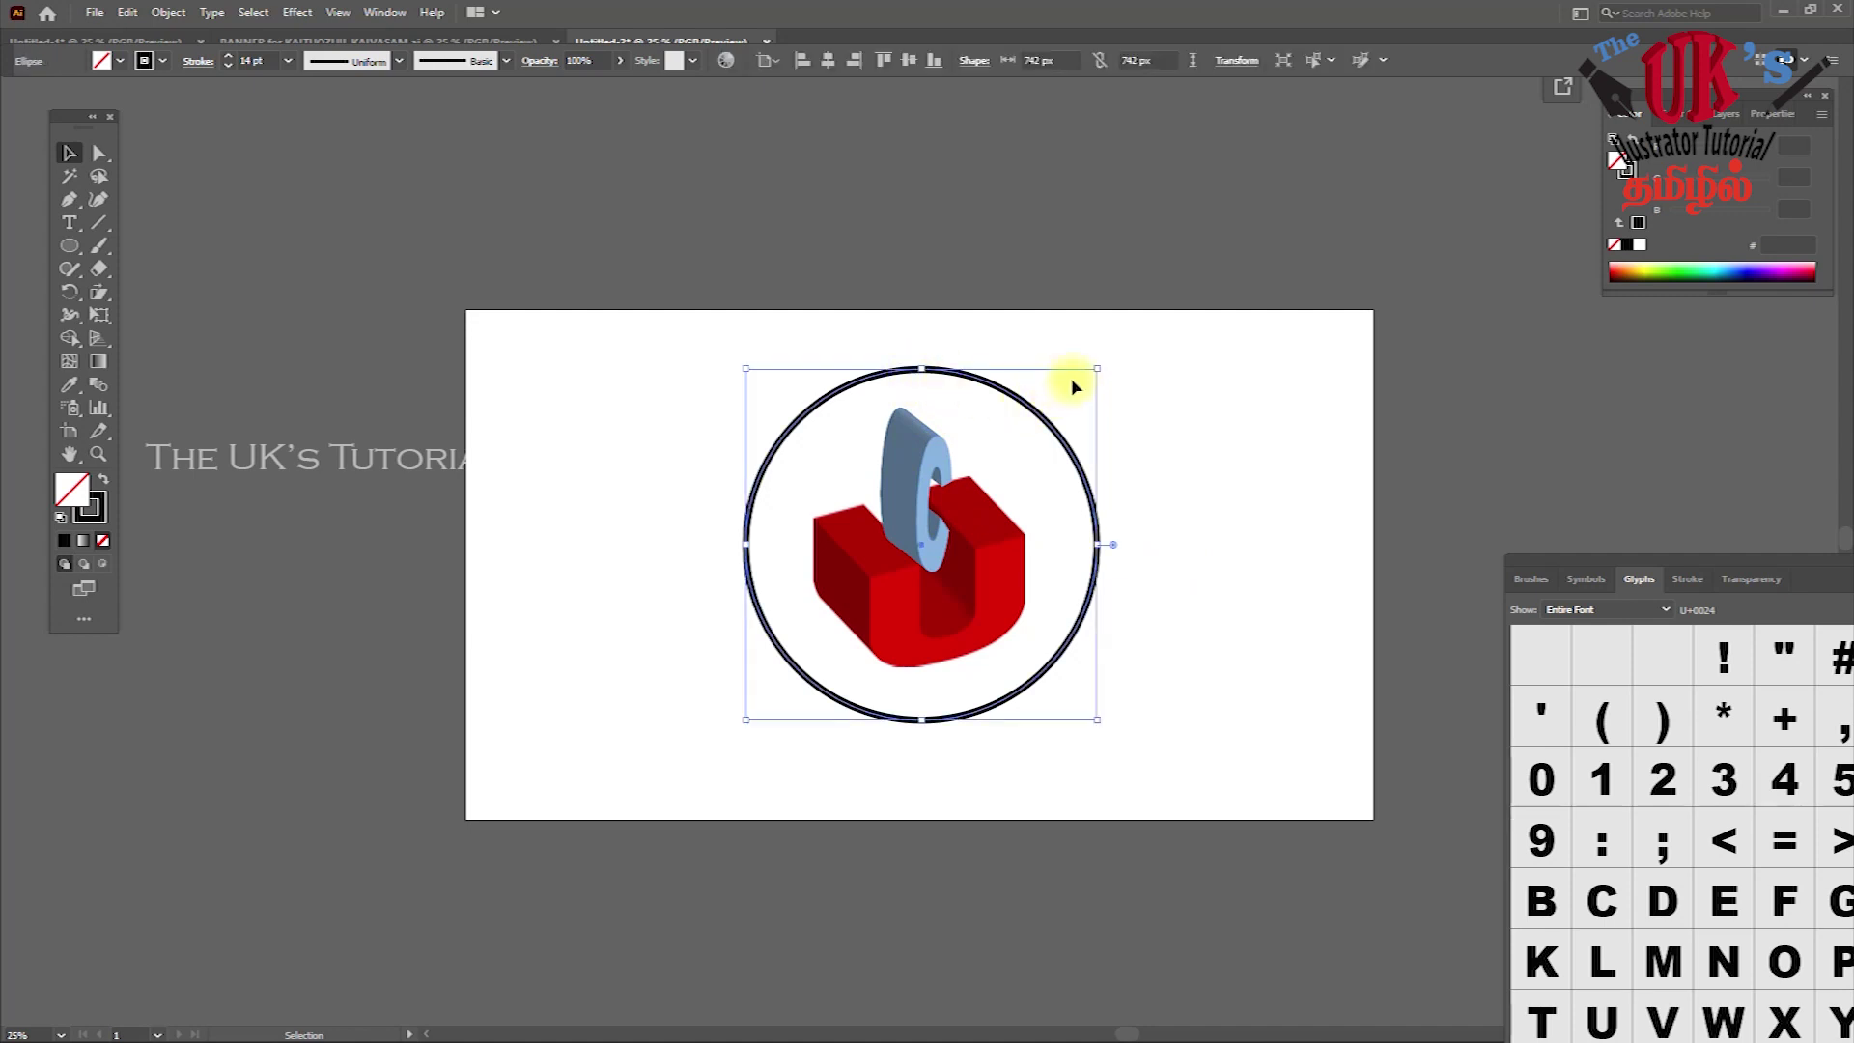
pyautogui.moveTo(1100, 369); pyautogui.dragTo(1072, 394)
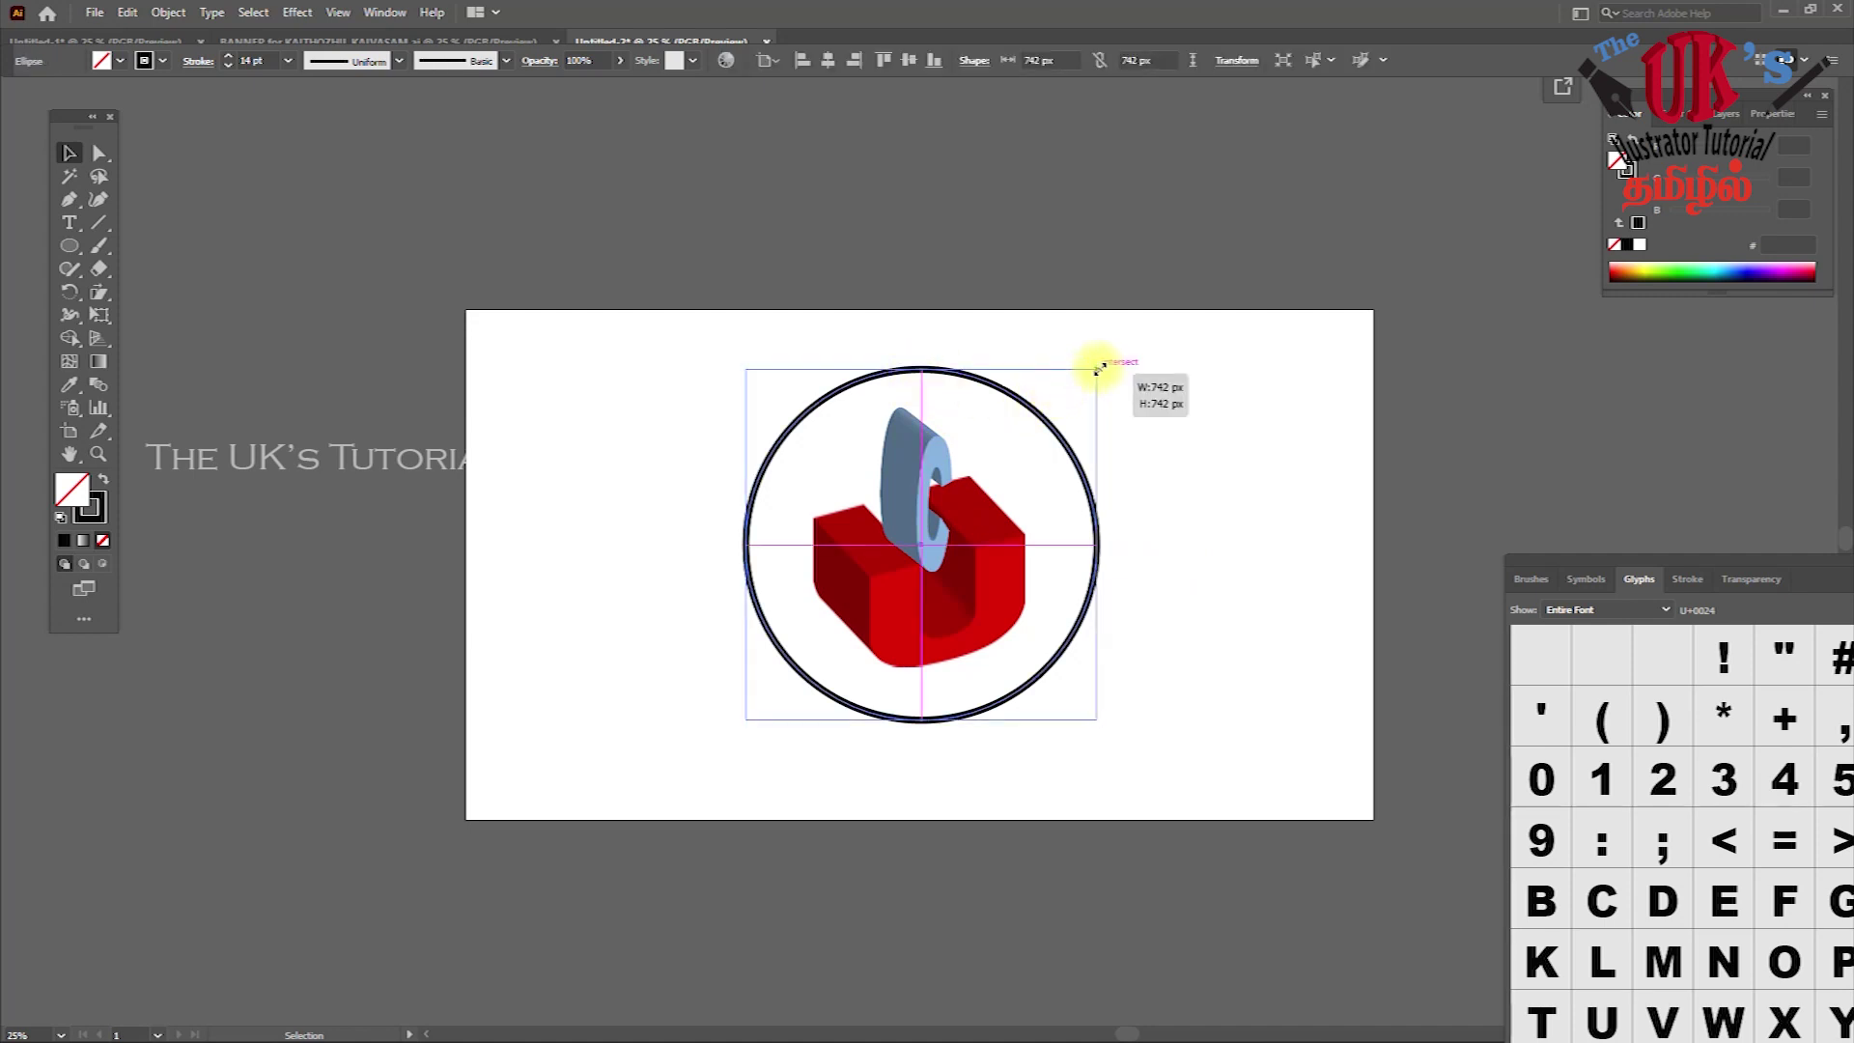
pyautogui.moveTo(748, 723); pyautogui.dragTo(774, 703)
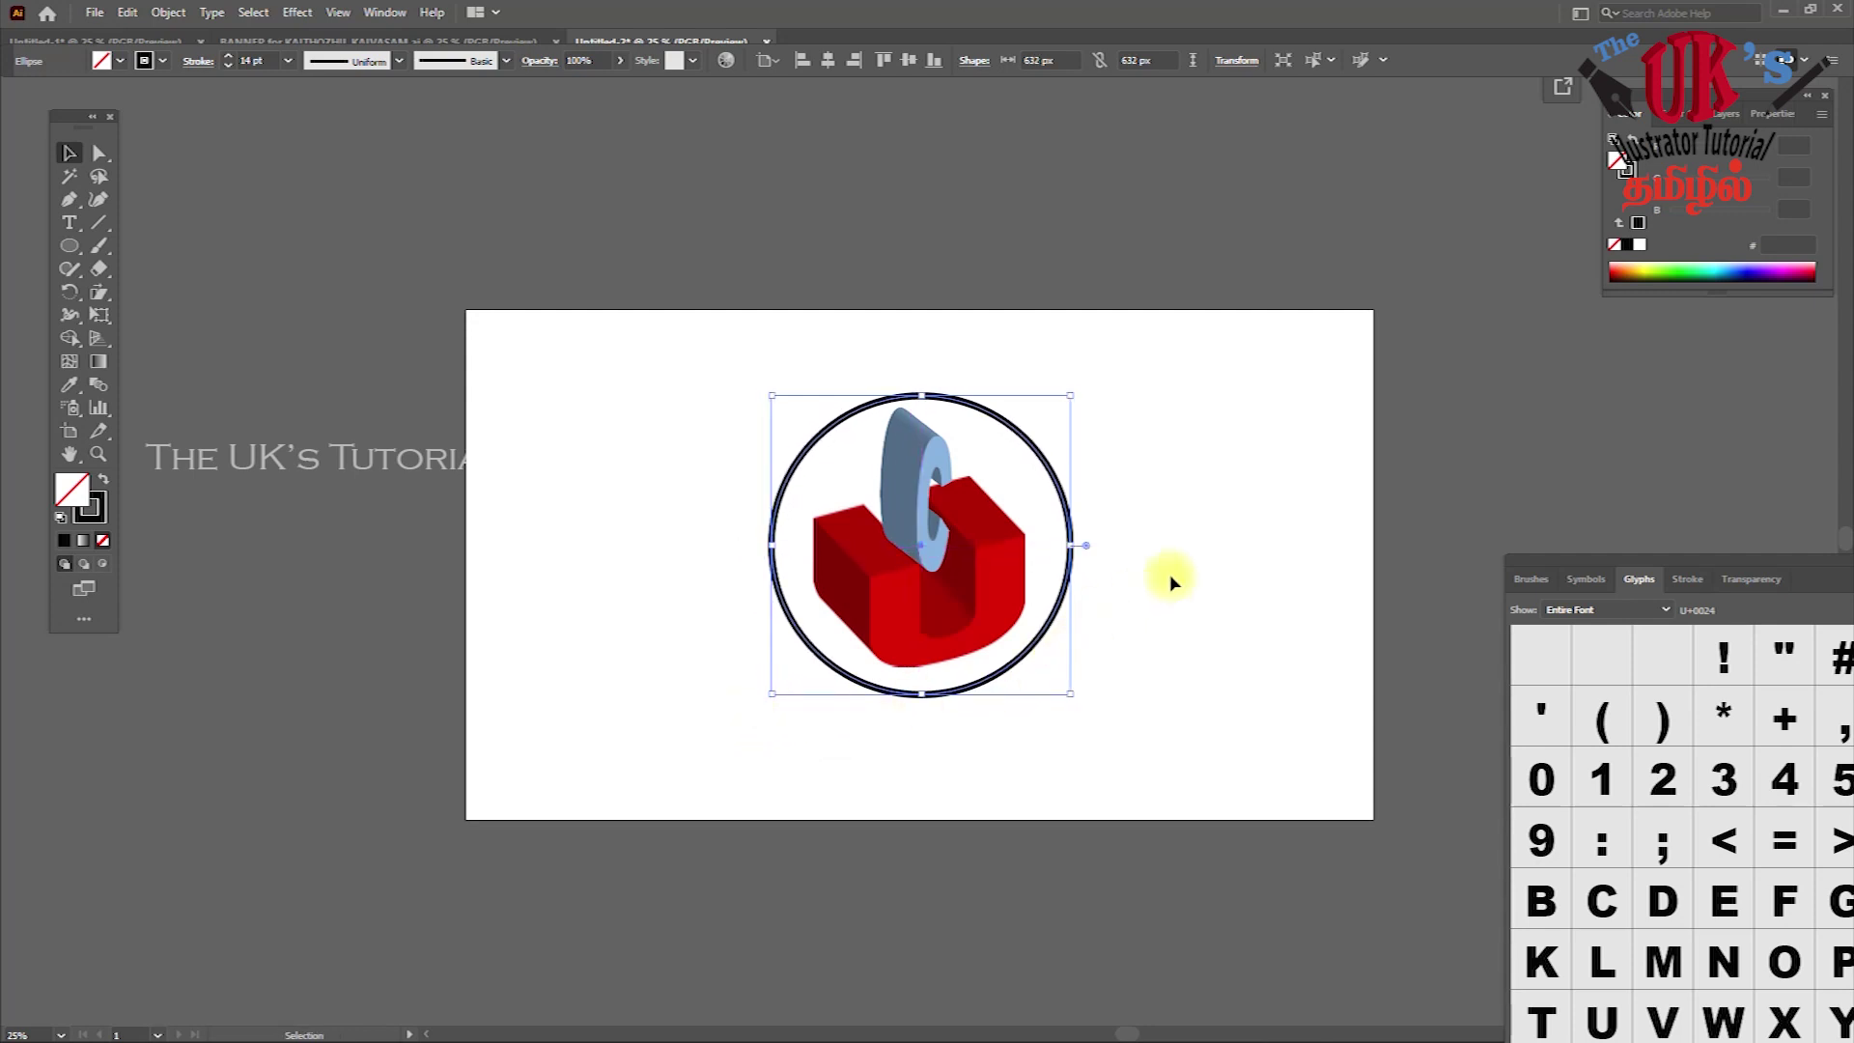
pyautogui.click(1193, 552)
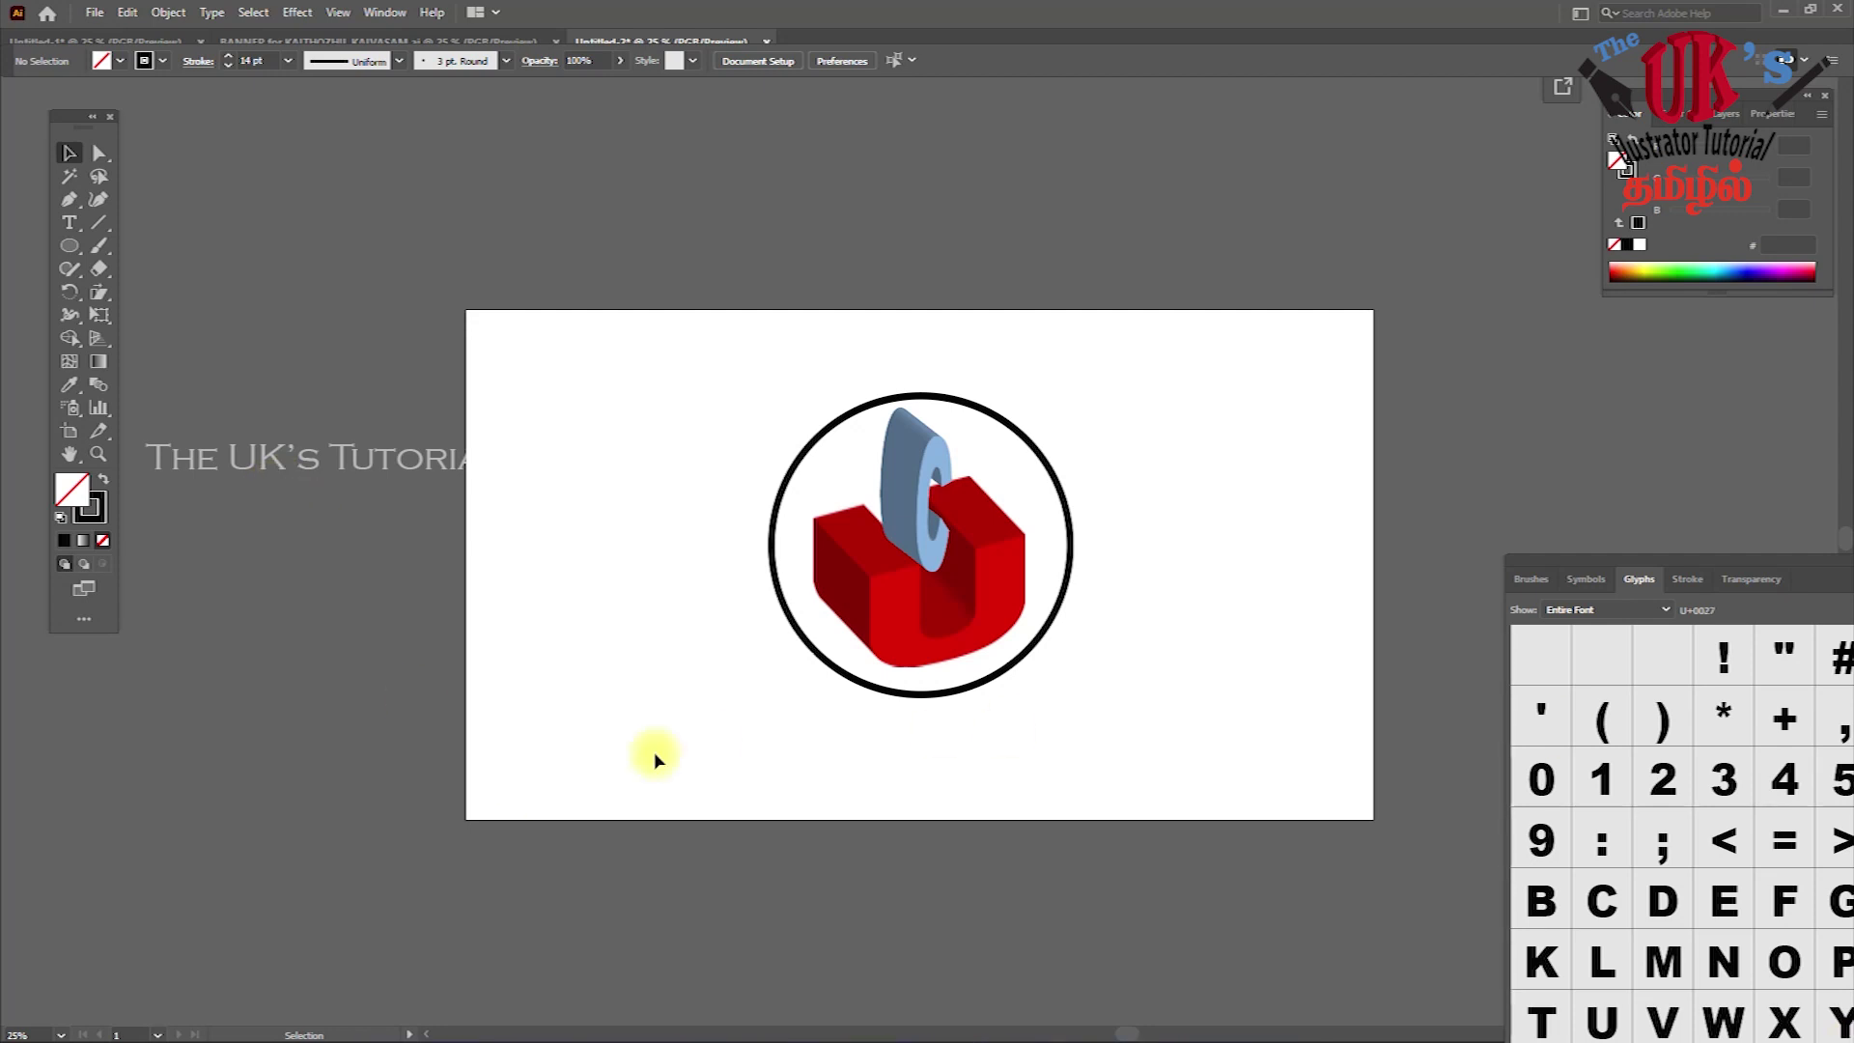
# Draw a larger circle around the black ring with a 0.25 pt stroke
pyautogui.click(69, 245)
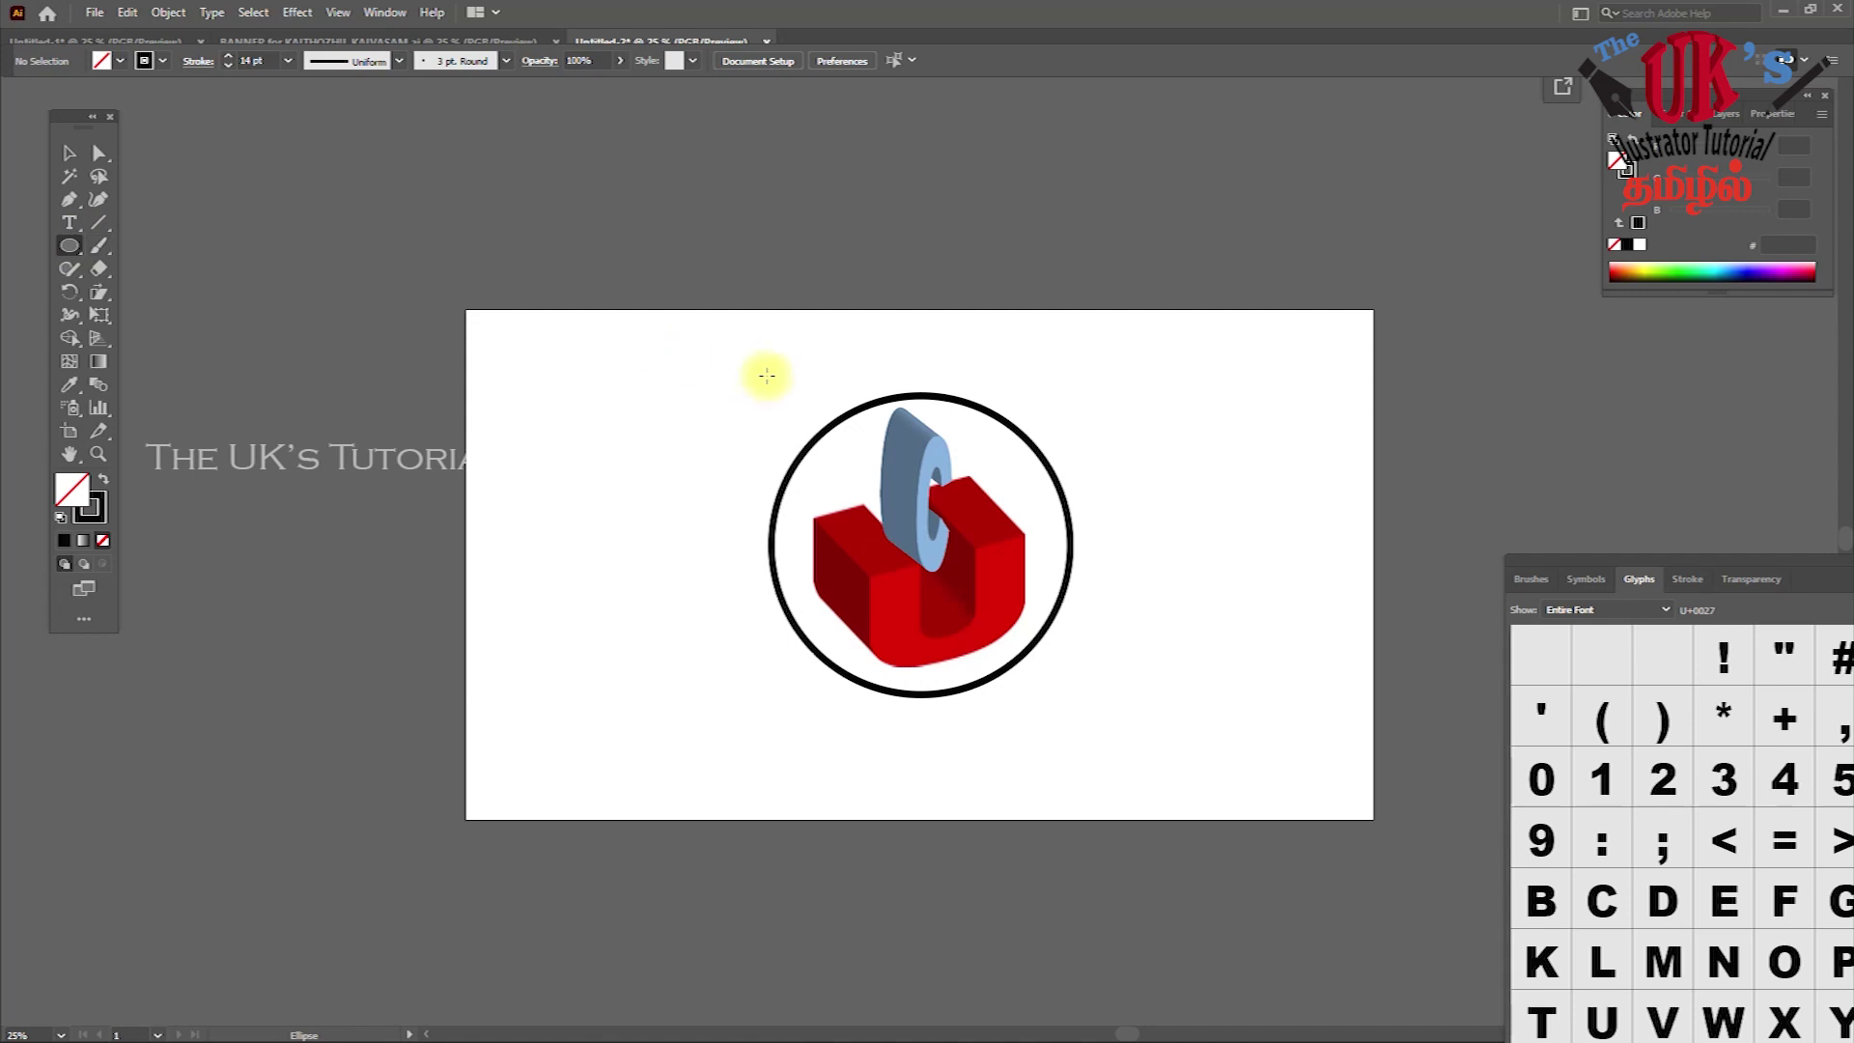
pyautogui.moveTo(734, 366); pyautogui.dragTo(1107, 738)
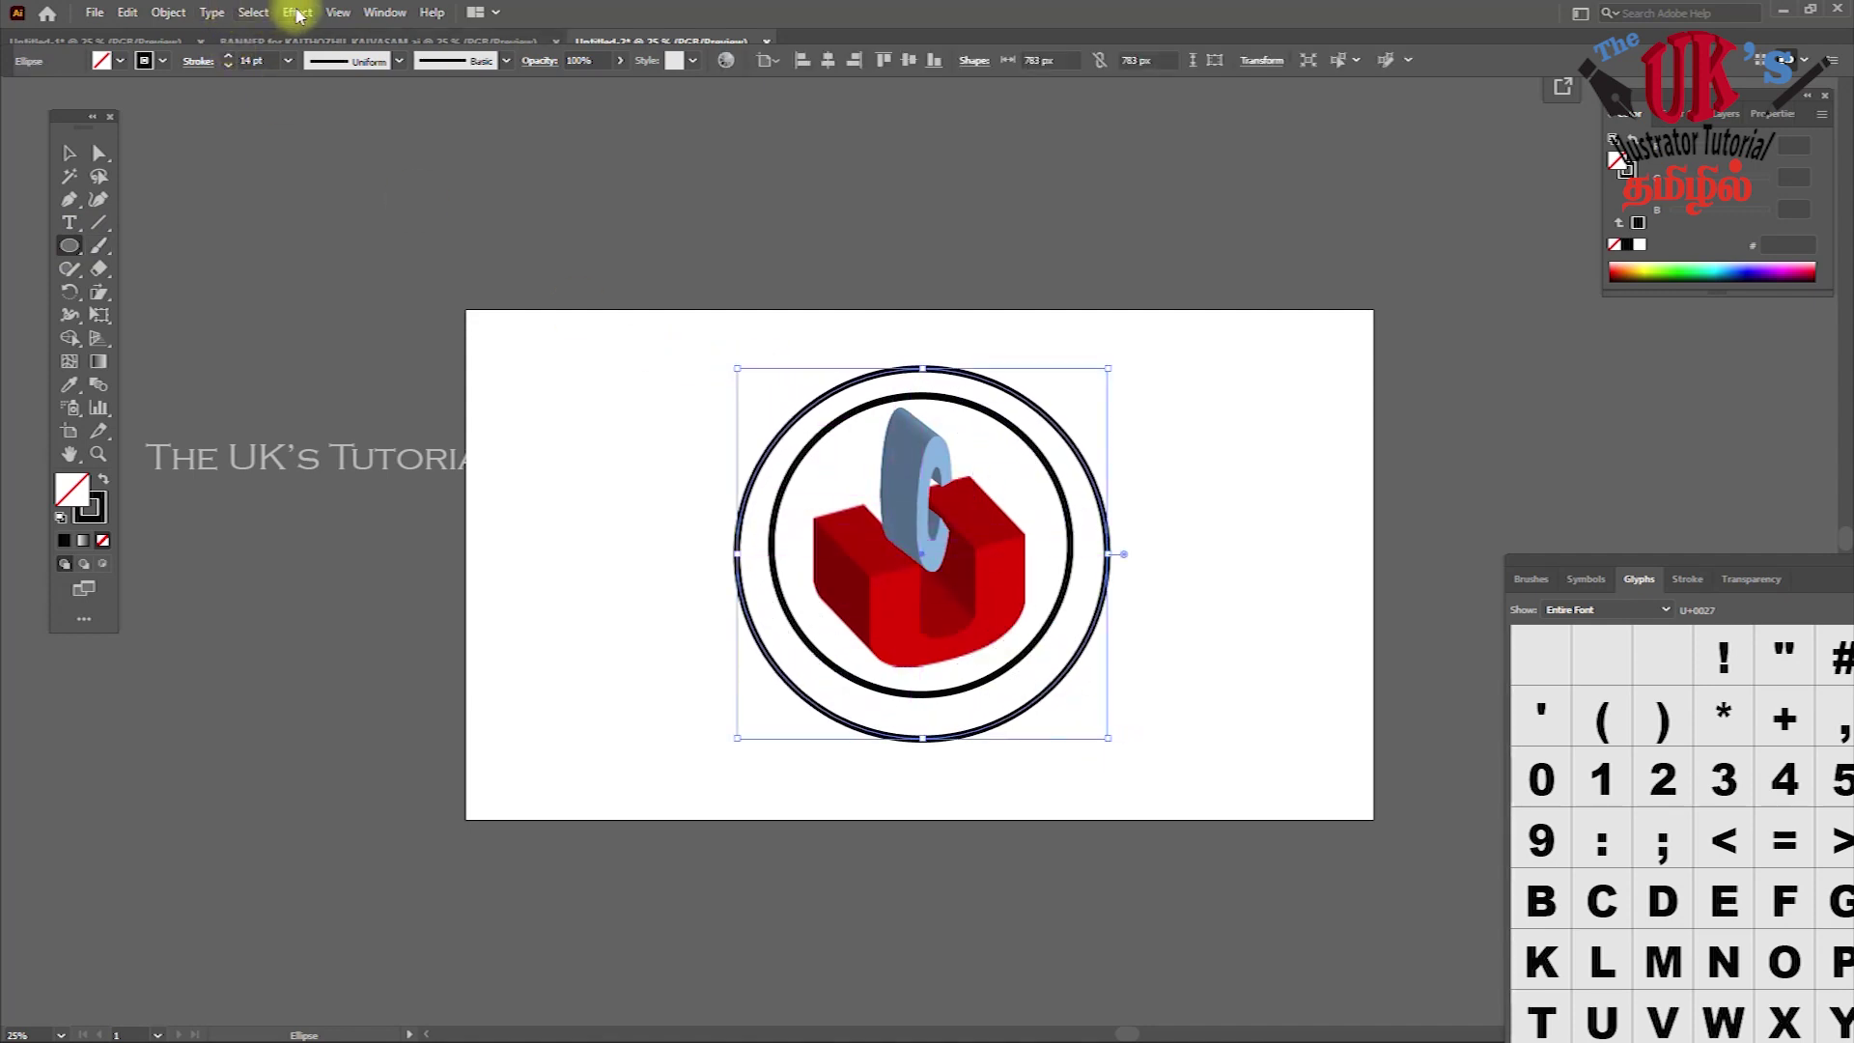
pyautogui.click(288, 60)
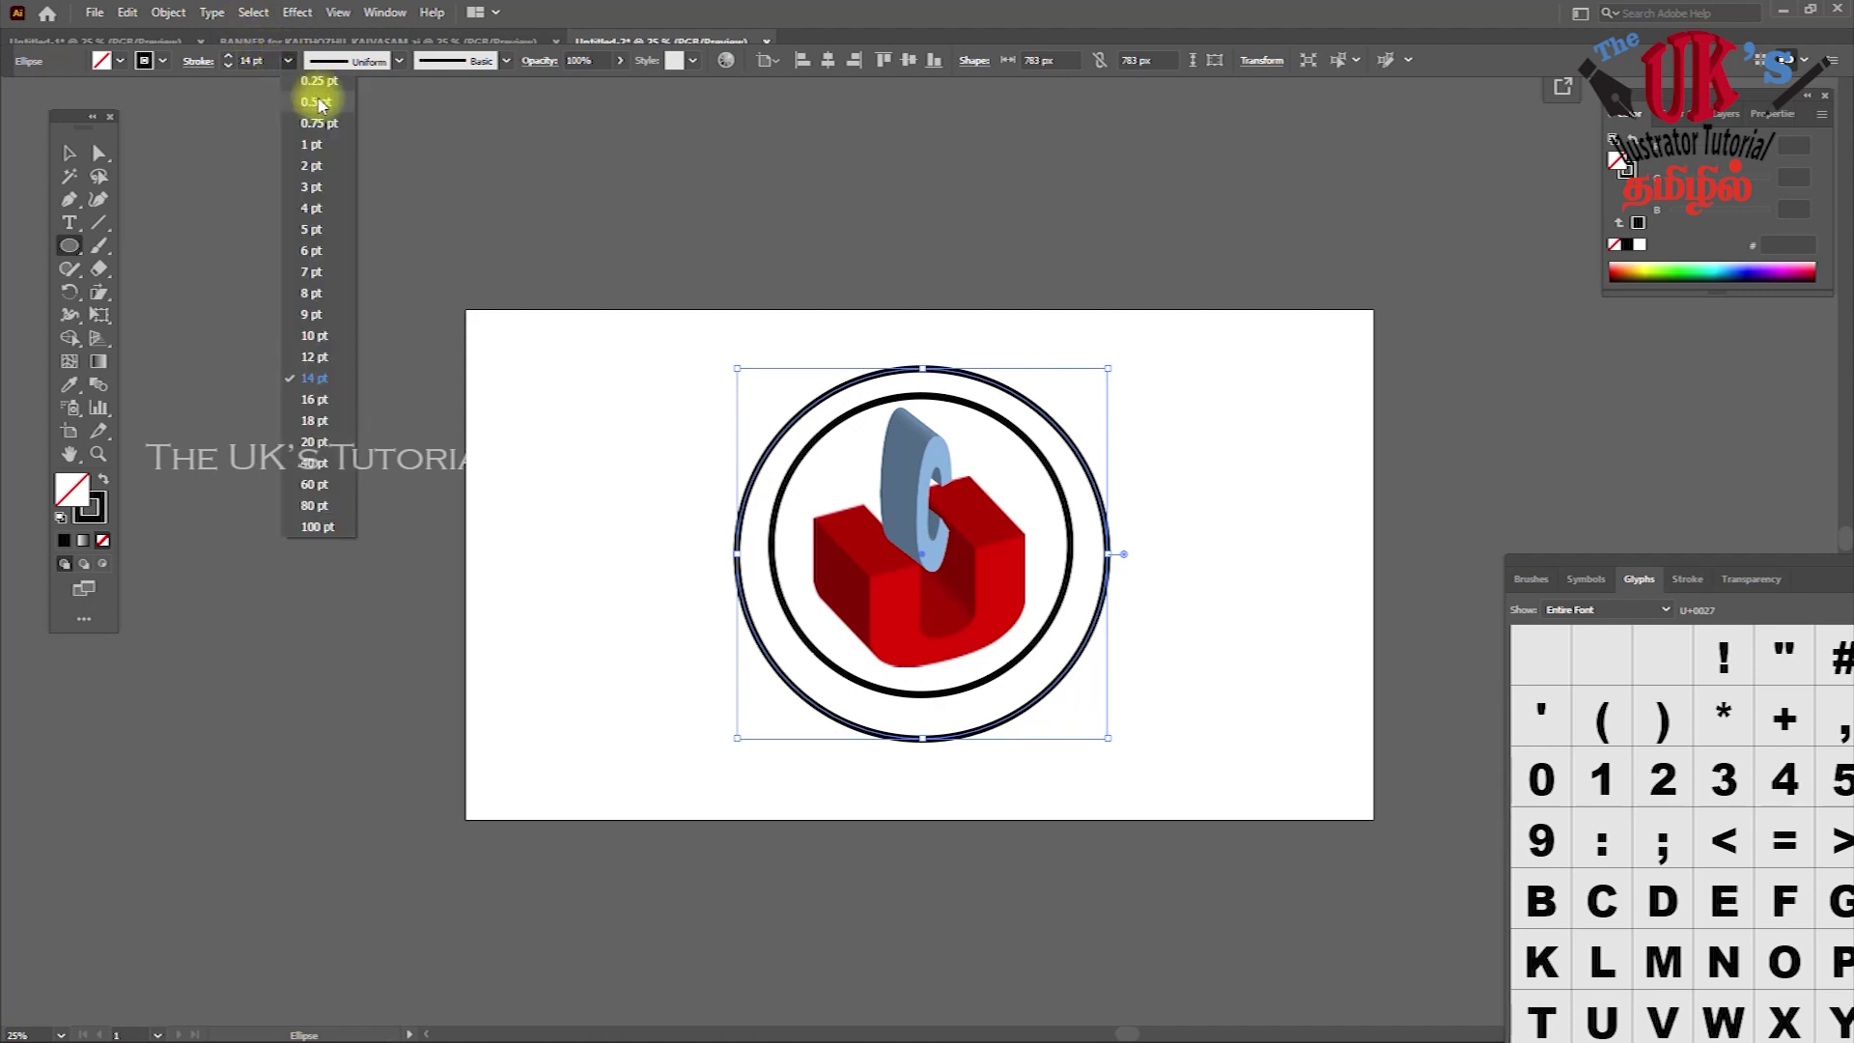
pyautogui.click(319, 81)
# Center the thin circle on the black ring horizontally and vertically, then reselect it
pyautogui.click(79, 154)
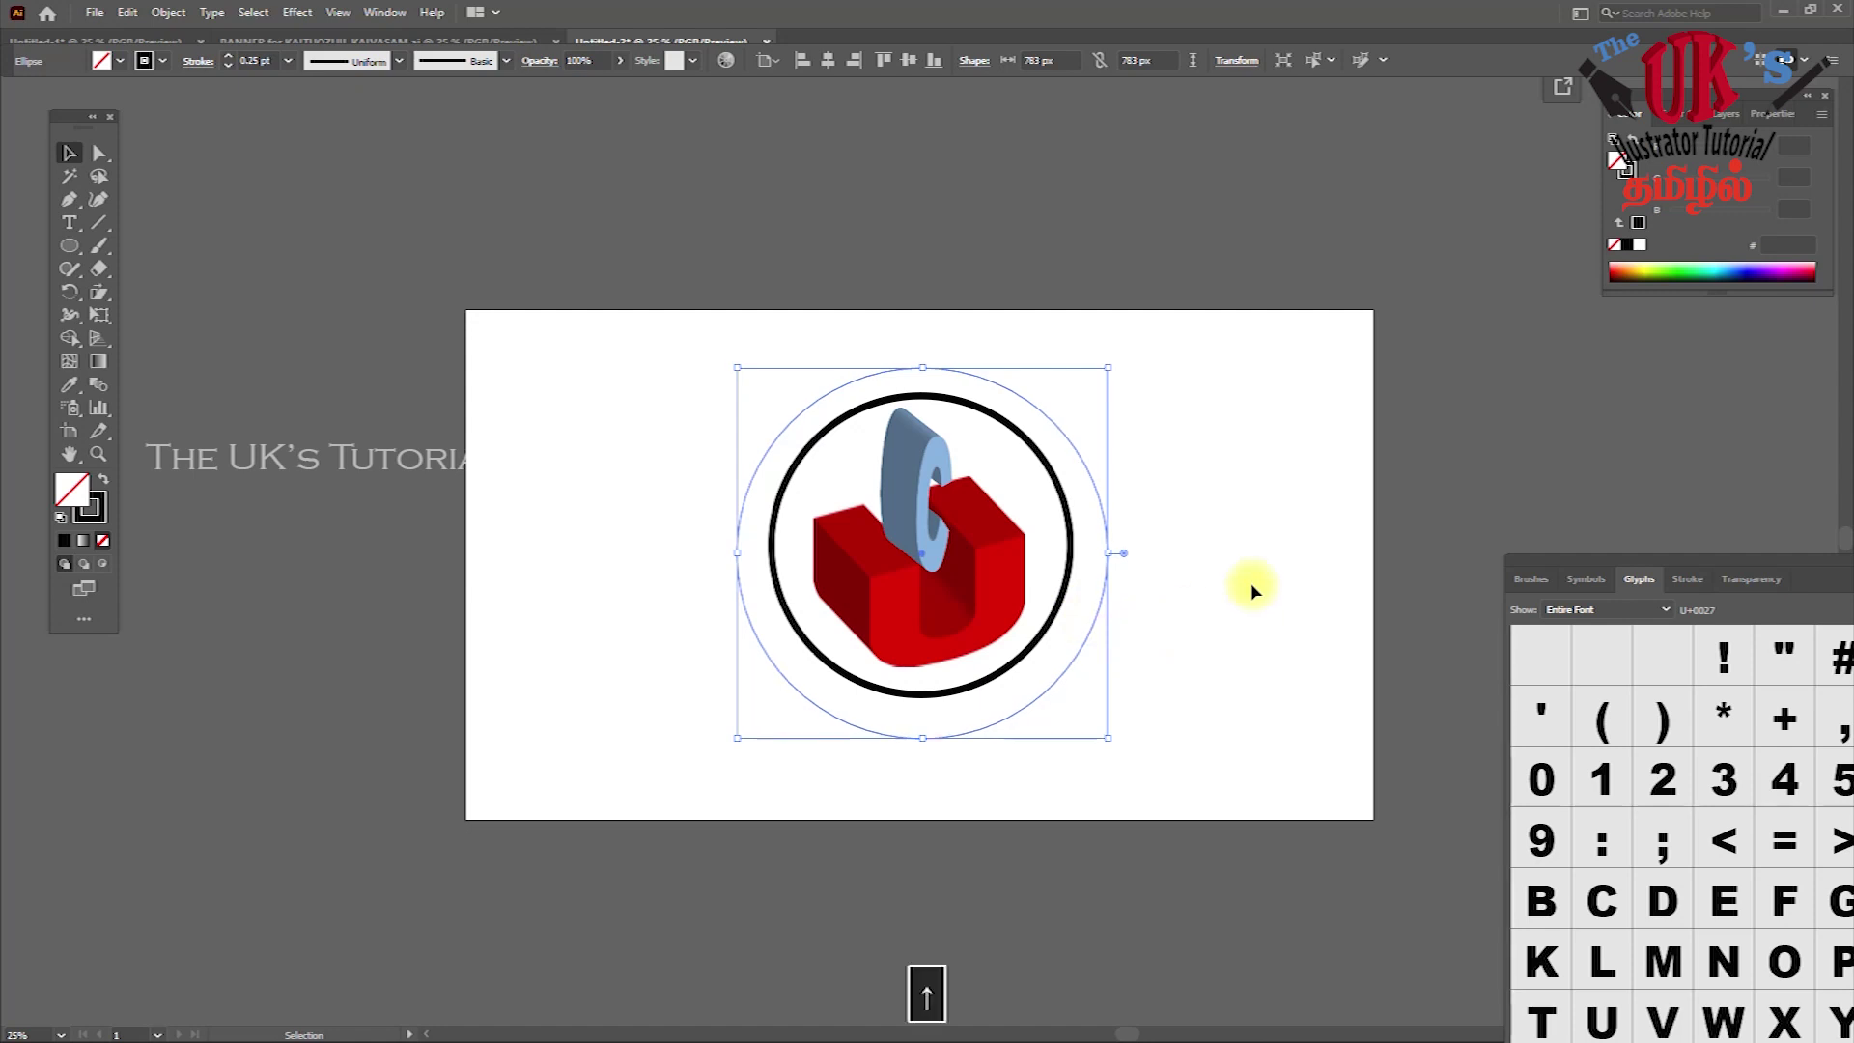
pyautogui.keyDown('shift'); pyautogui.click(1036, 471); pyautogui.keyUp('shift')
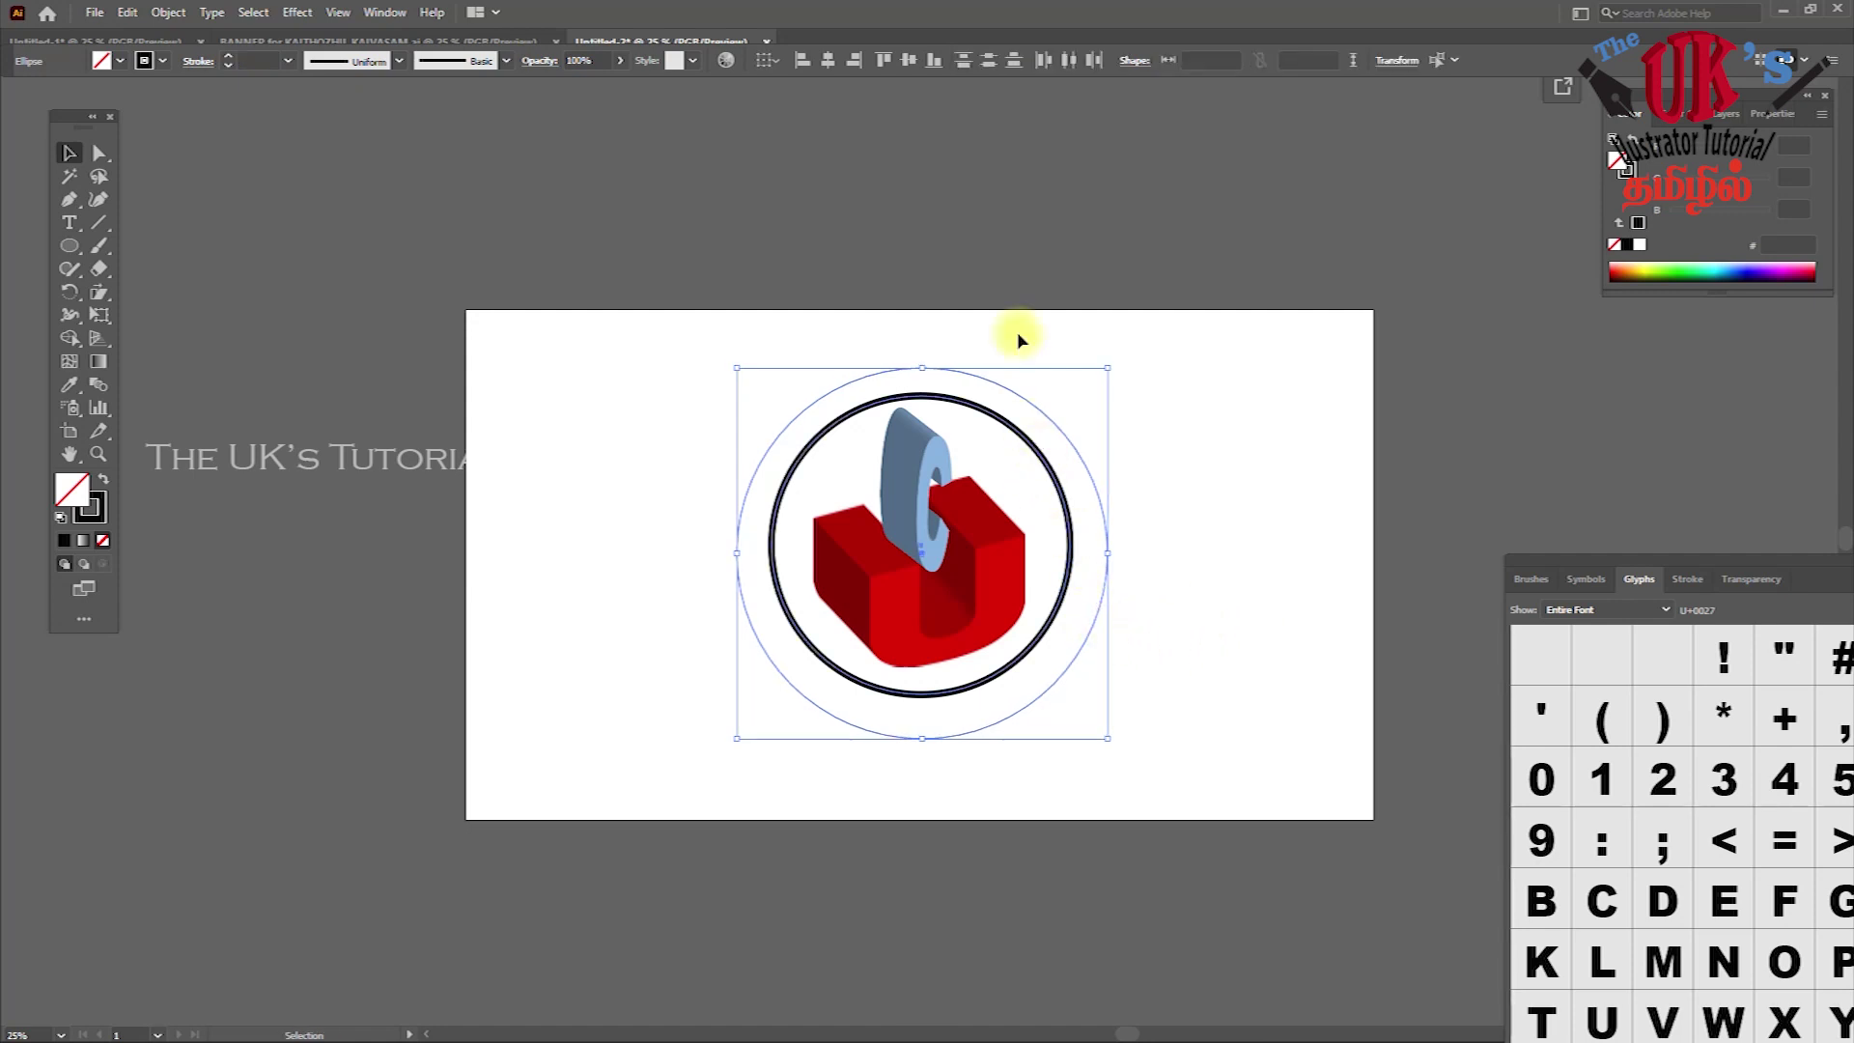
pyautogui.click(828, 60)
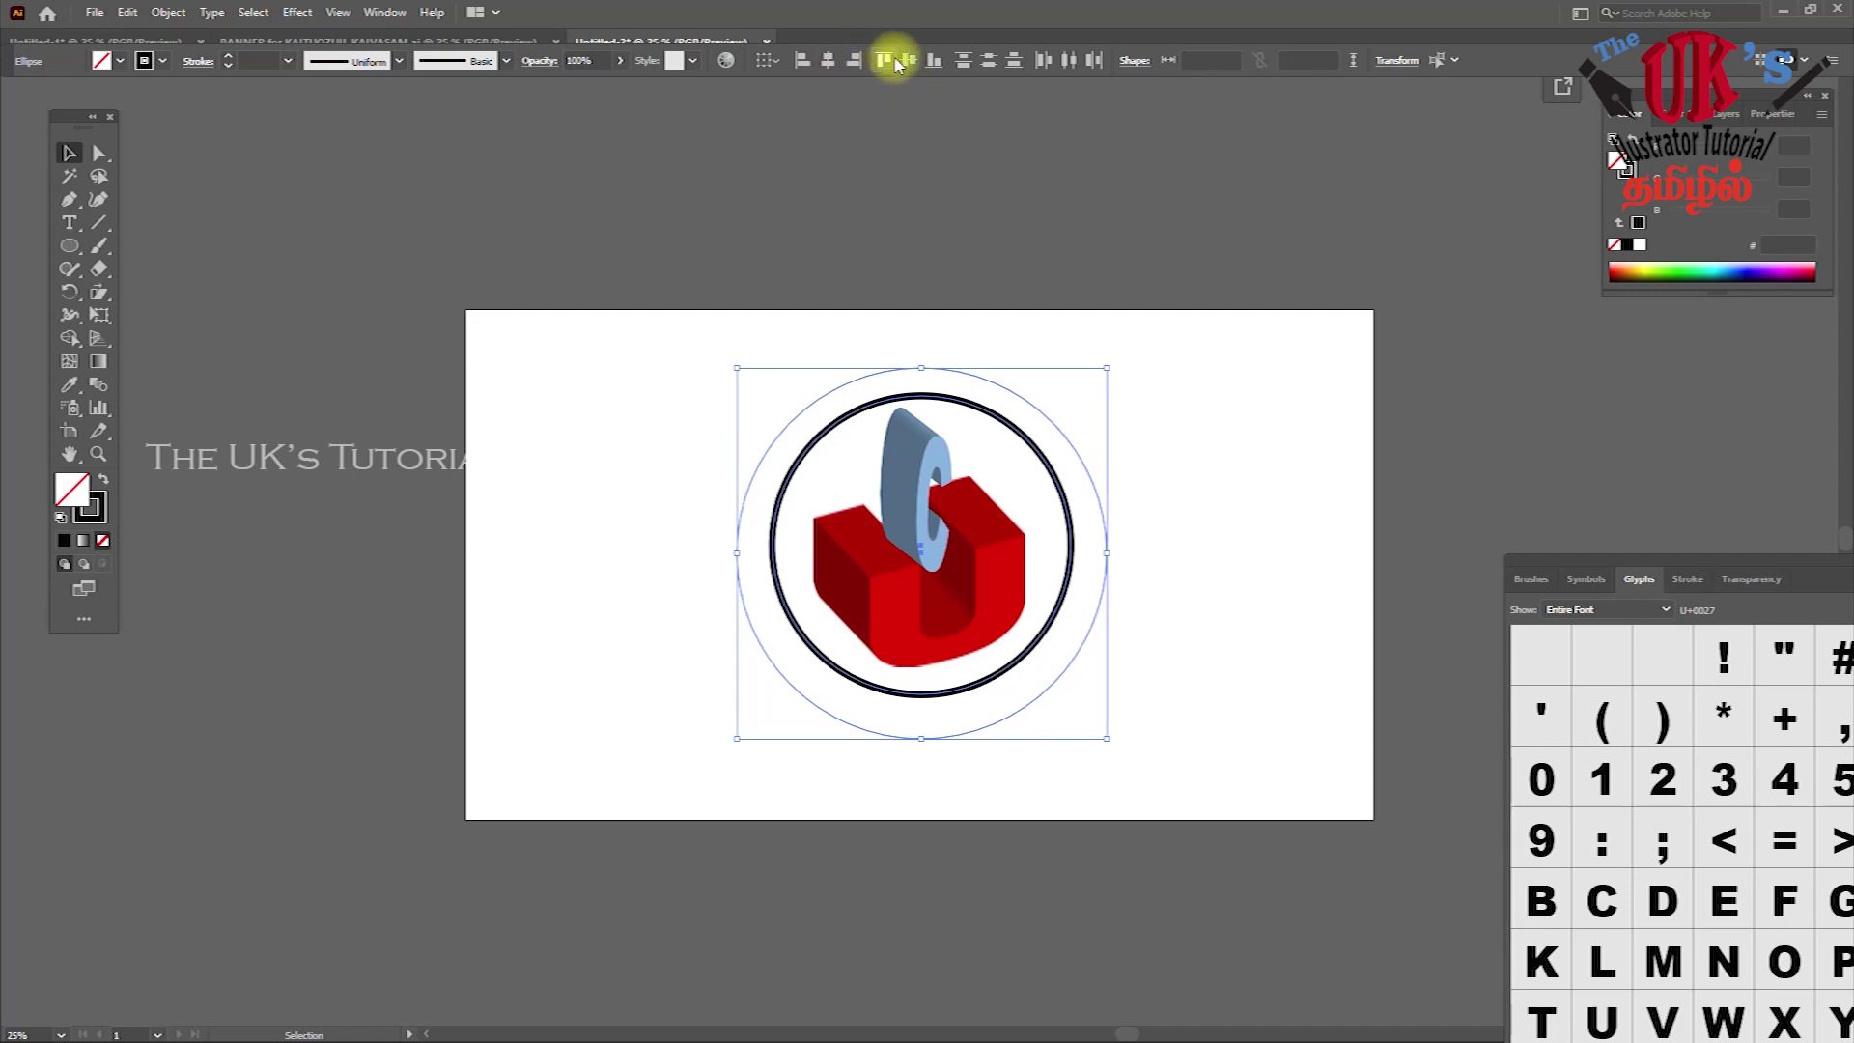
pyautogui.click(908, 62)
pyautogui.click(1132, 244)
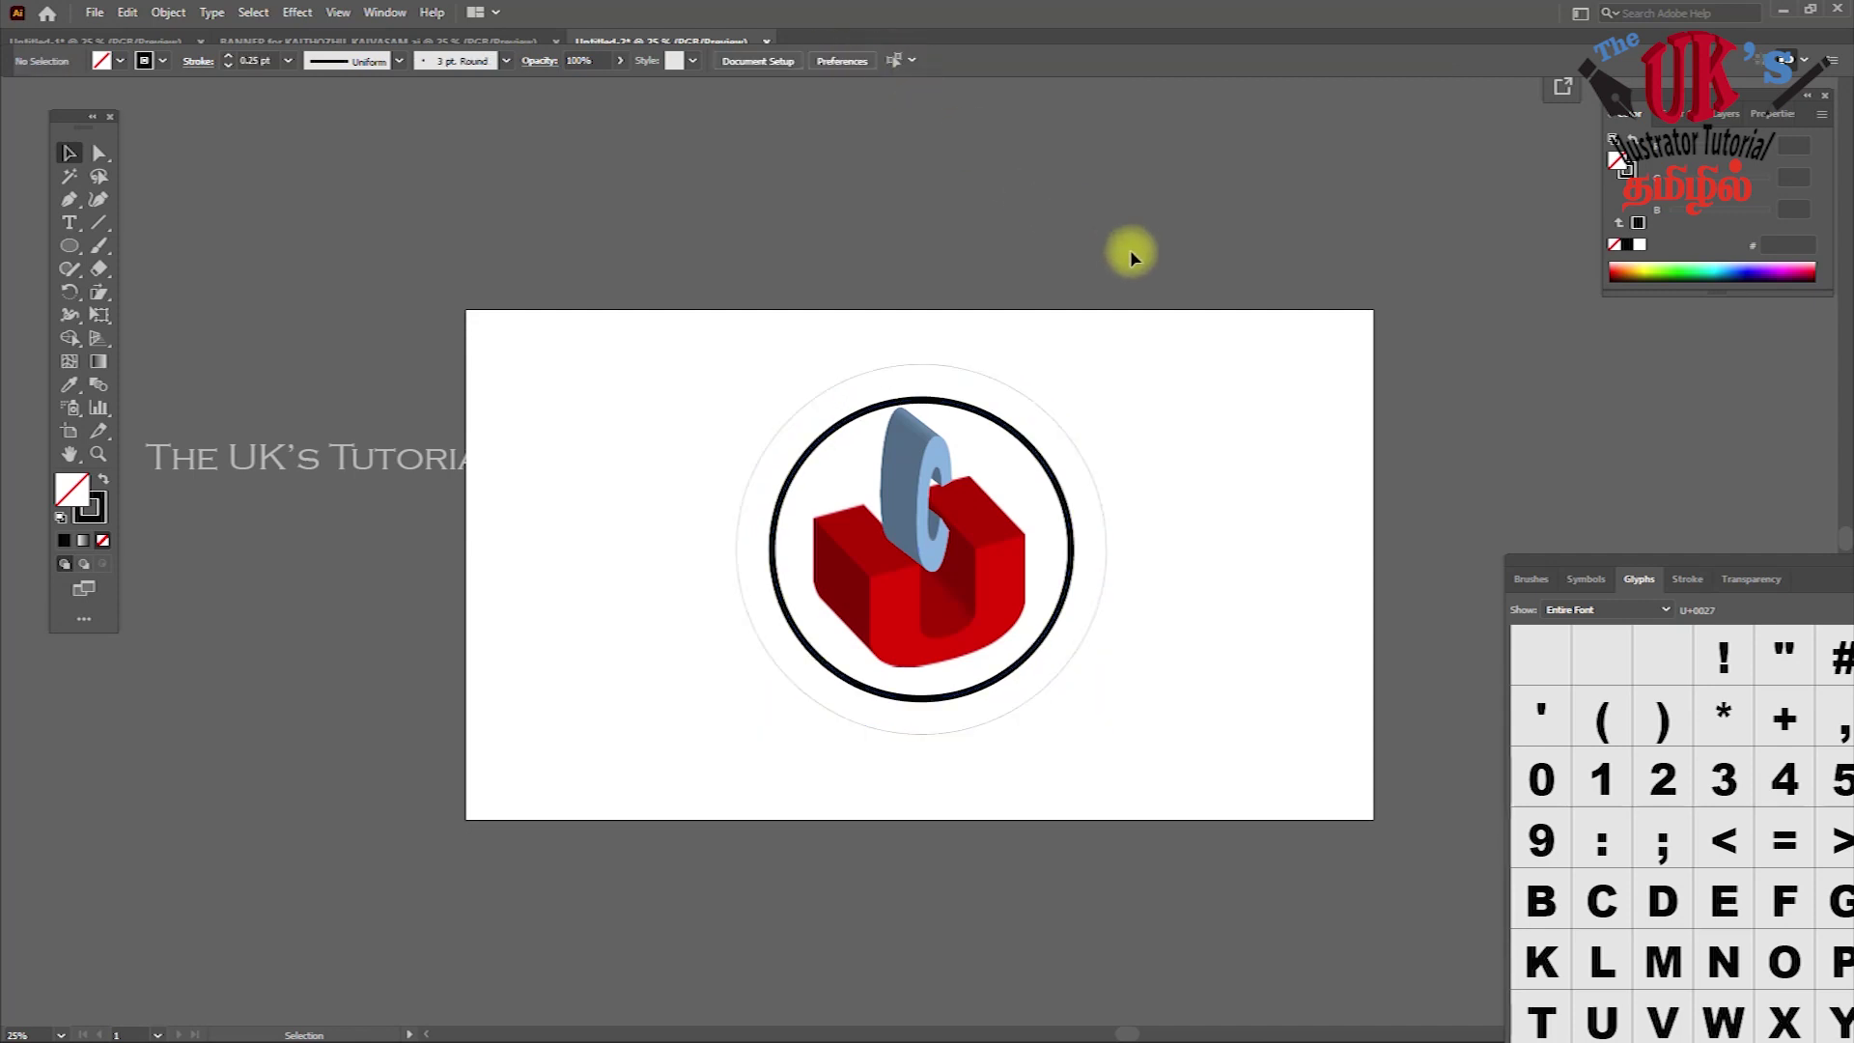
pyautogui.click(1012, 396)
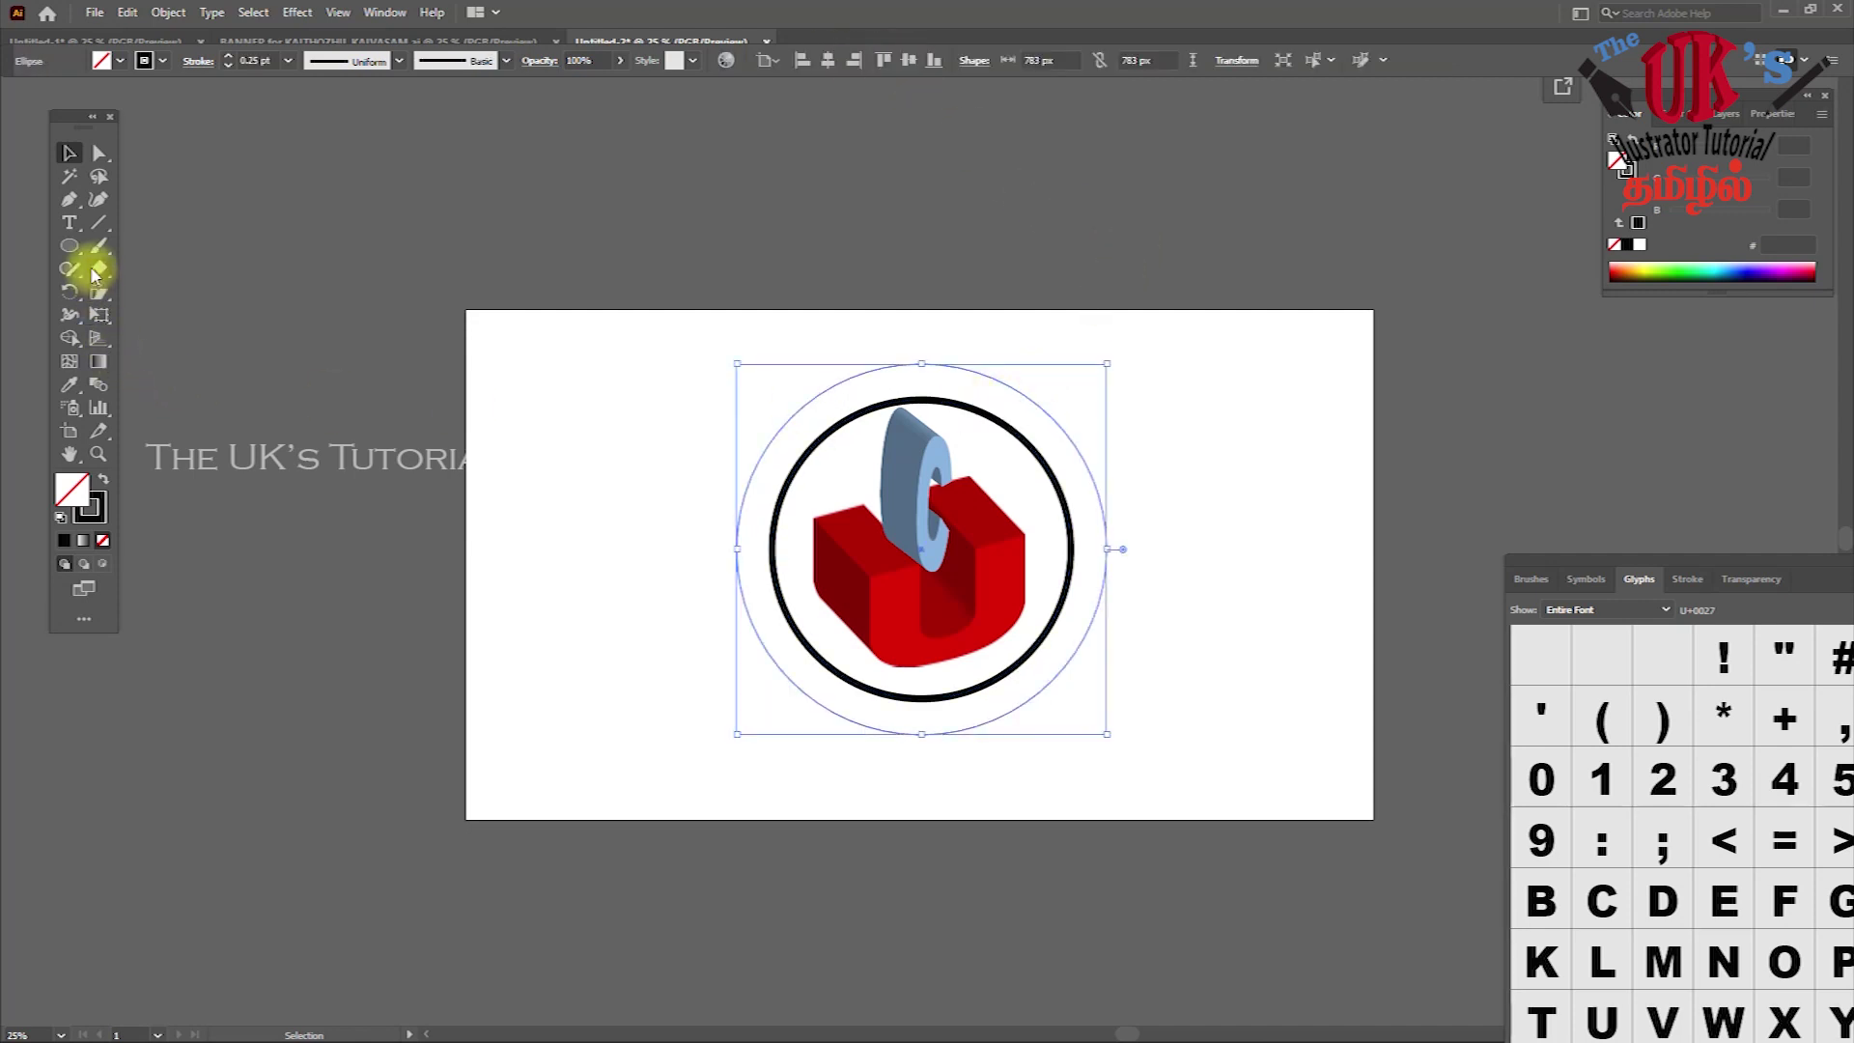
pyautogui.click(76, 226)
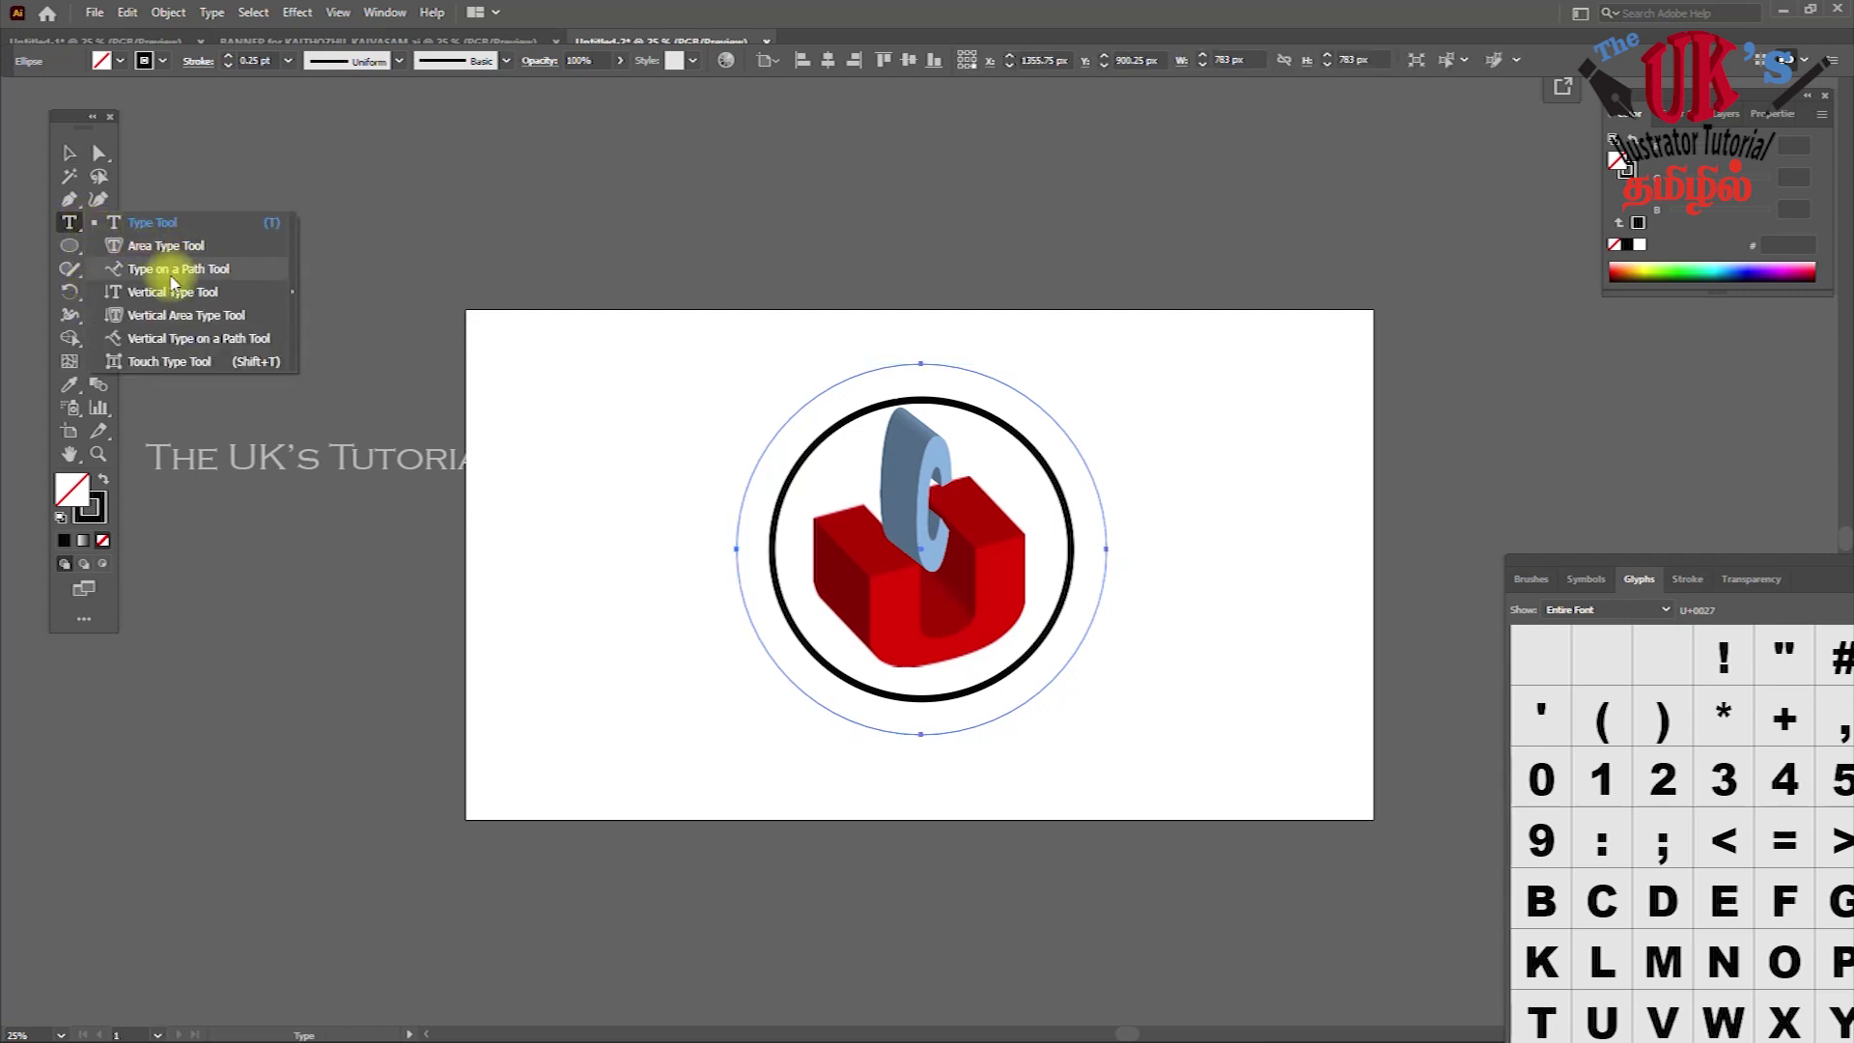
# Start type on the outer circle and replace the Lorem ipsum text with 'here'
pyautogui.click(203, 268)
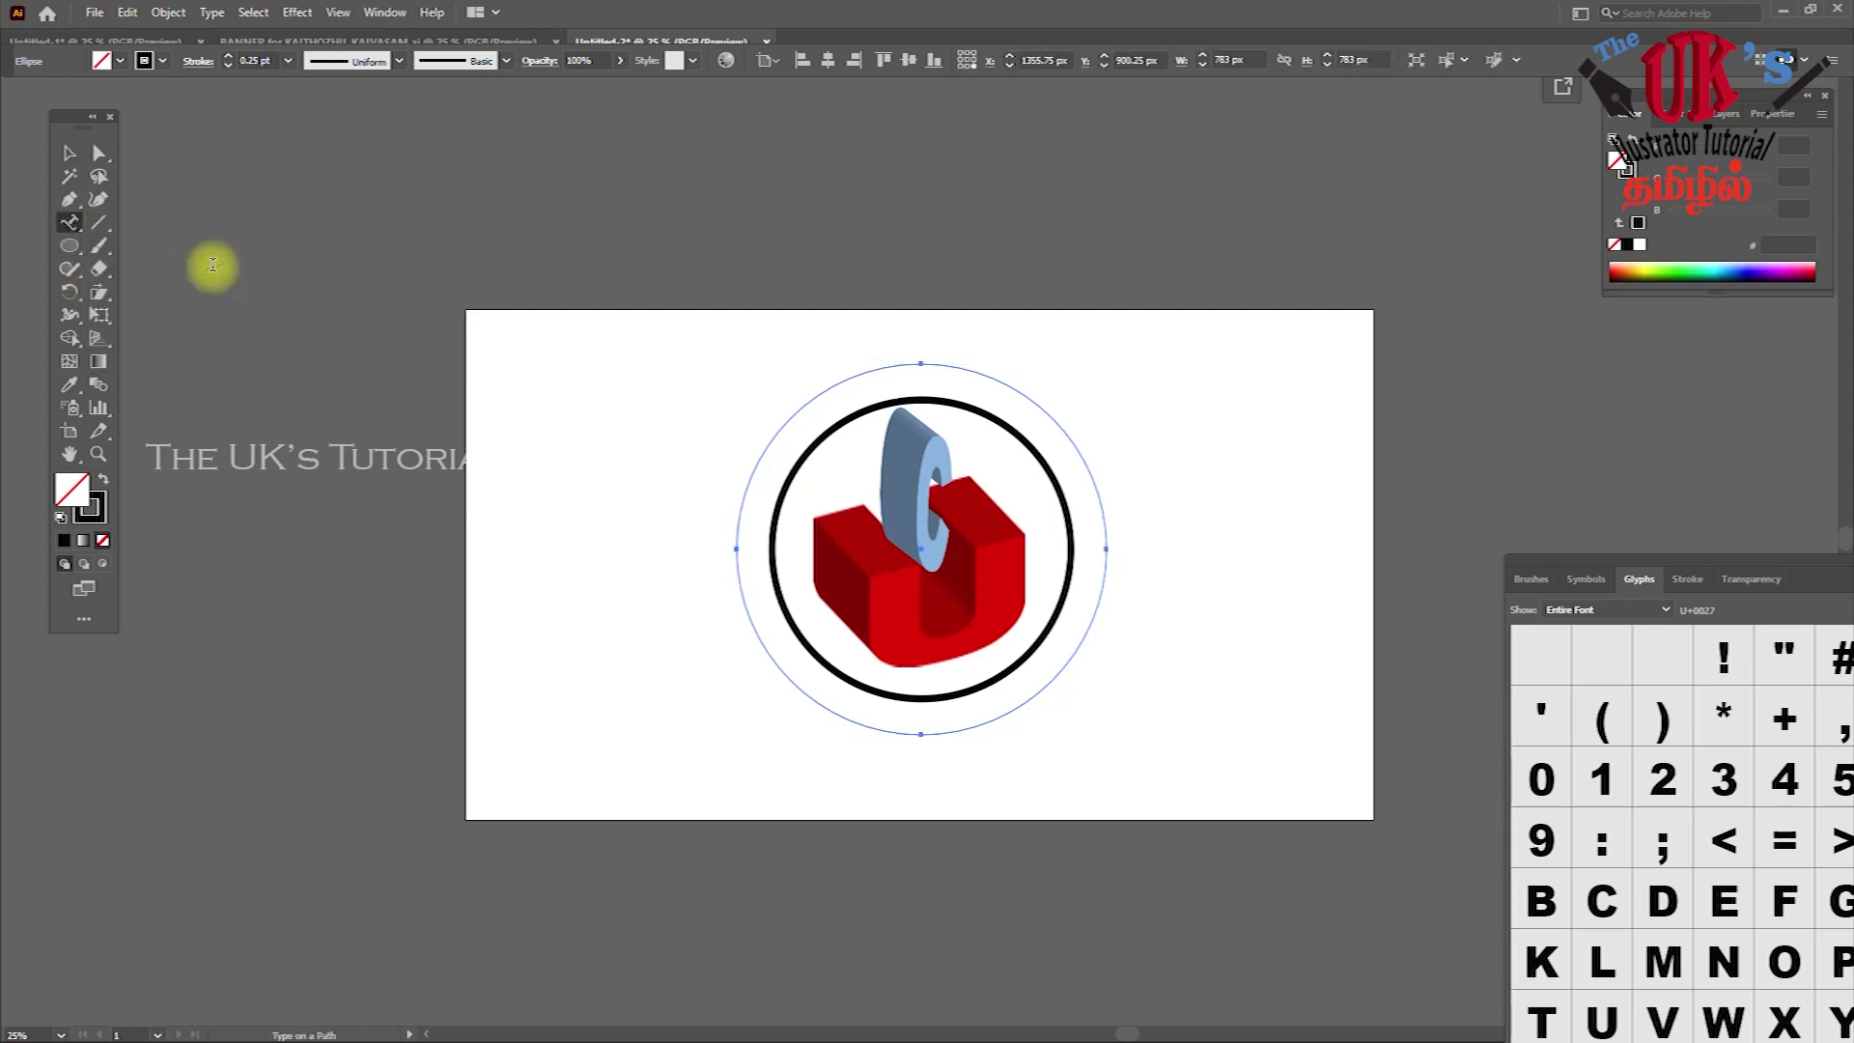
pyautogui.click(925, 359)
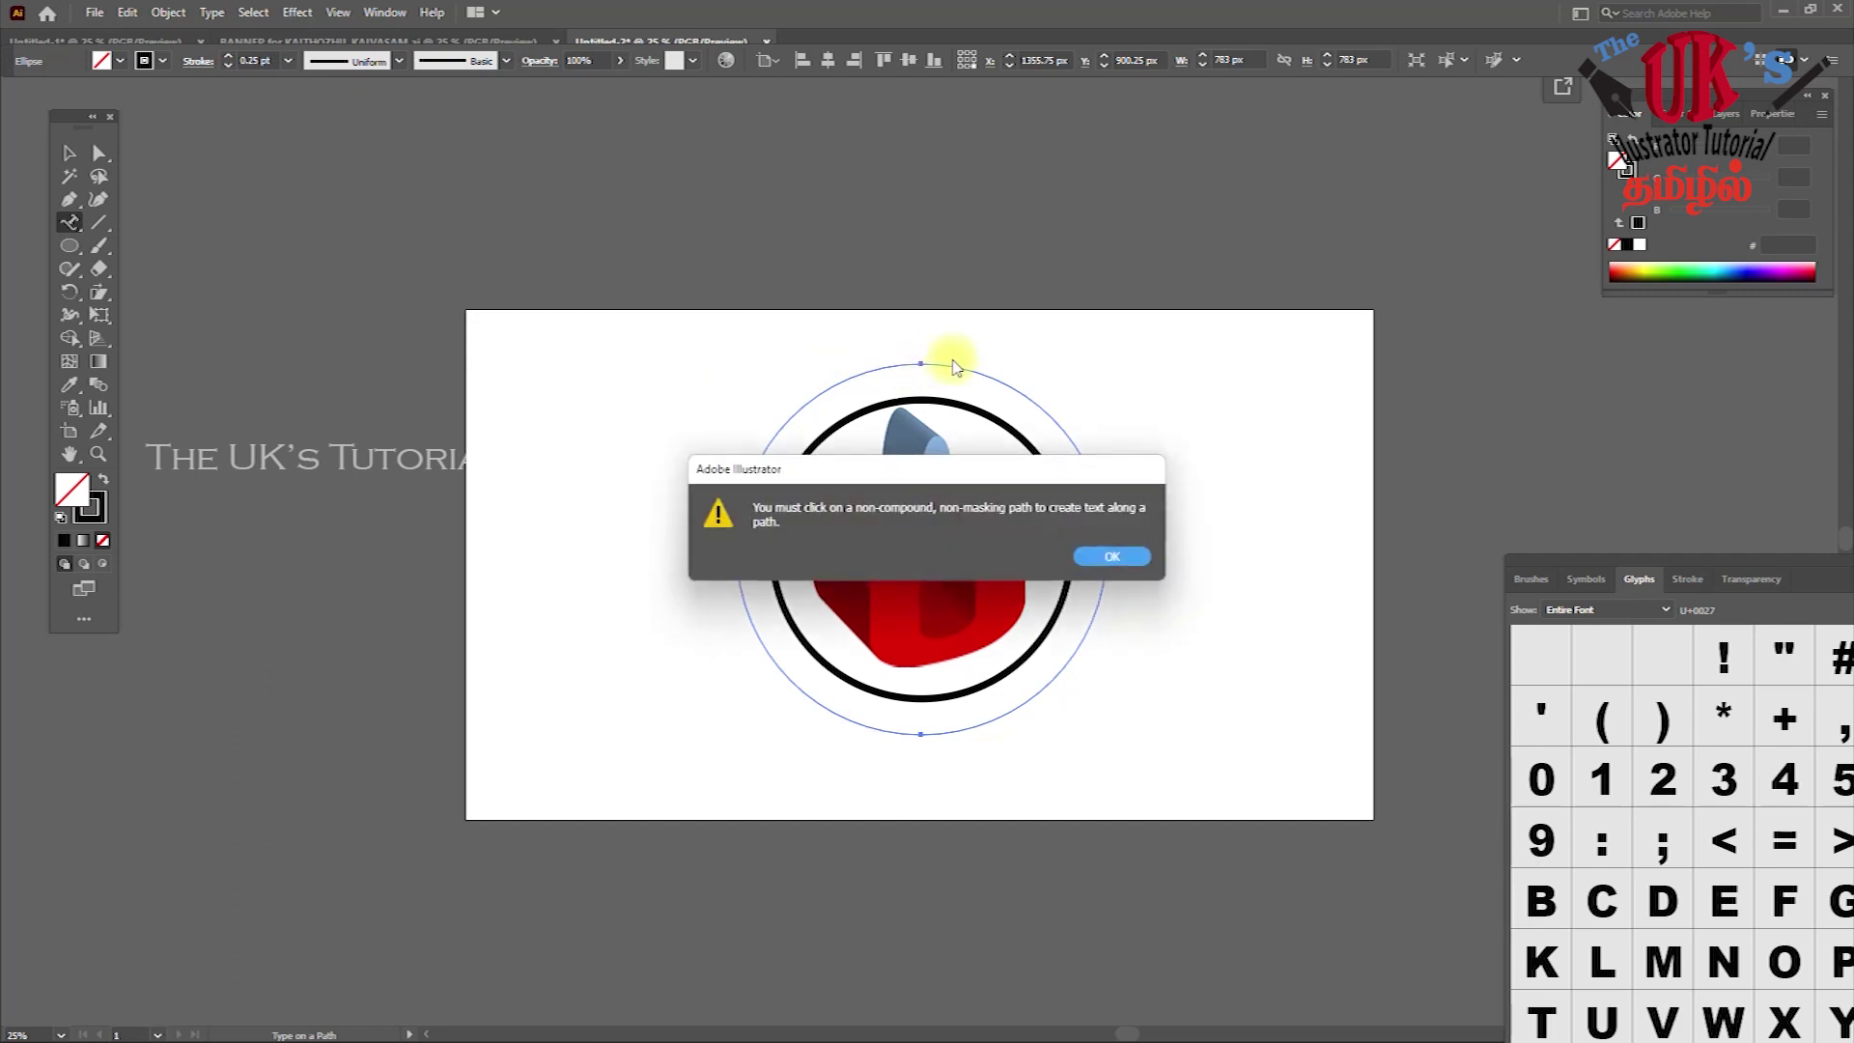
pyautogui.click(1106, 552)
pyautogui.click(885, 365)
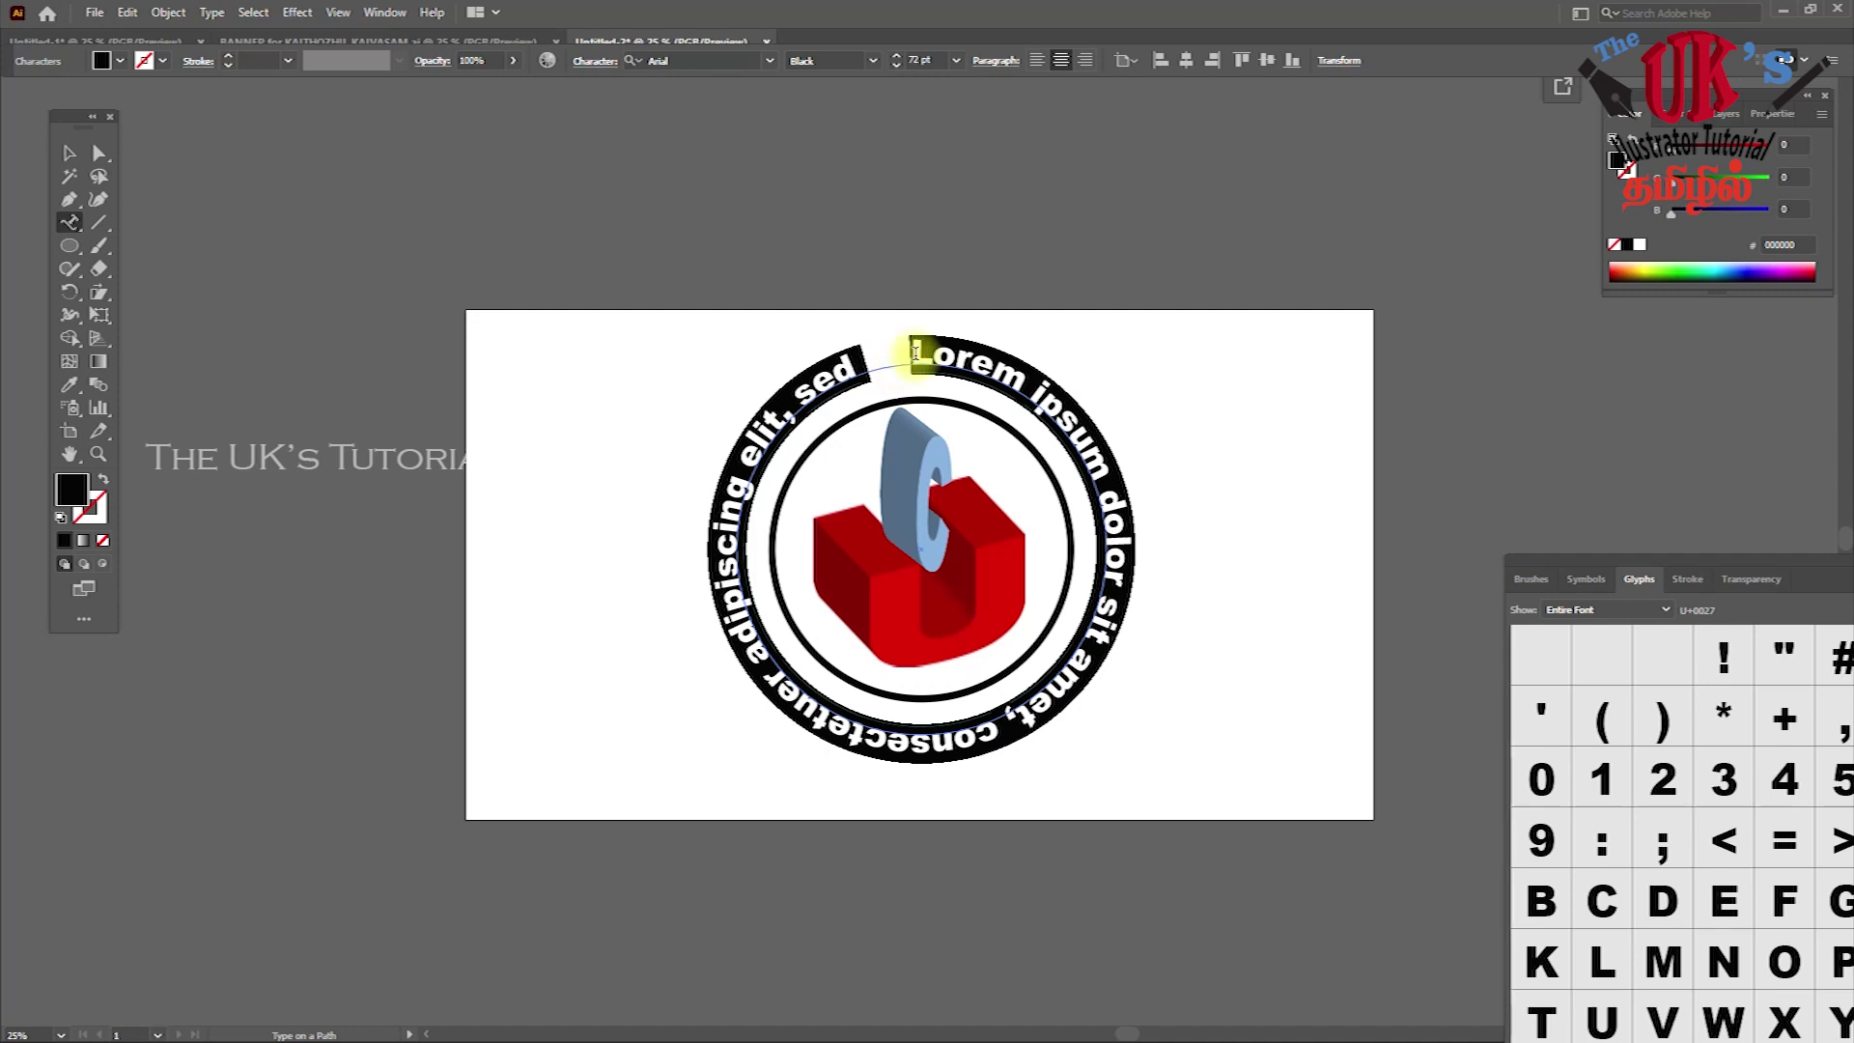
pyautogui.press('Delete')
pyautogui.write('text')
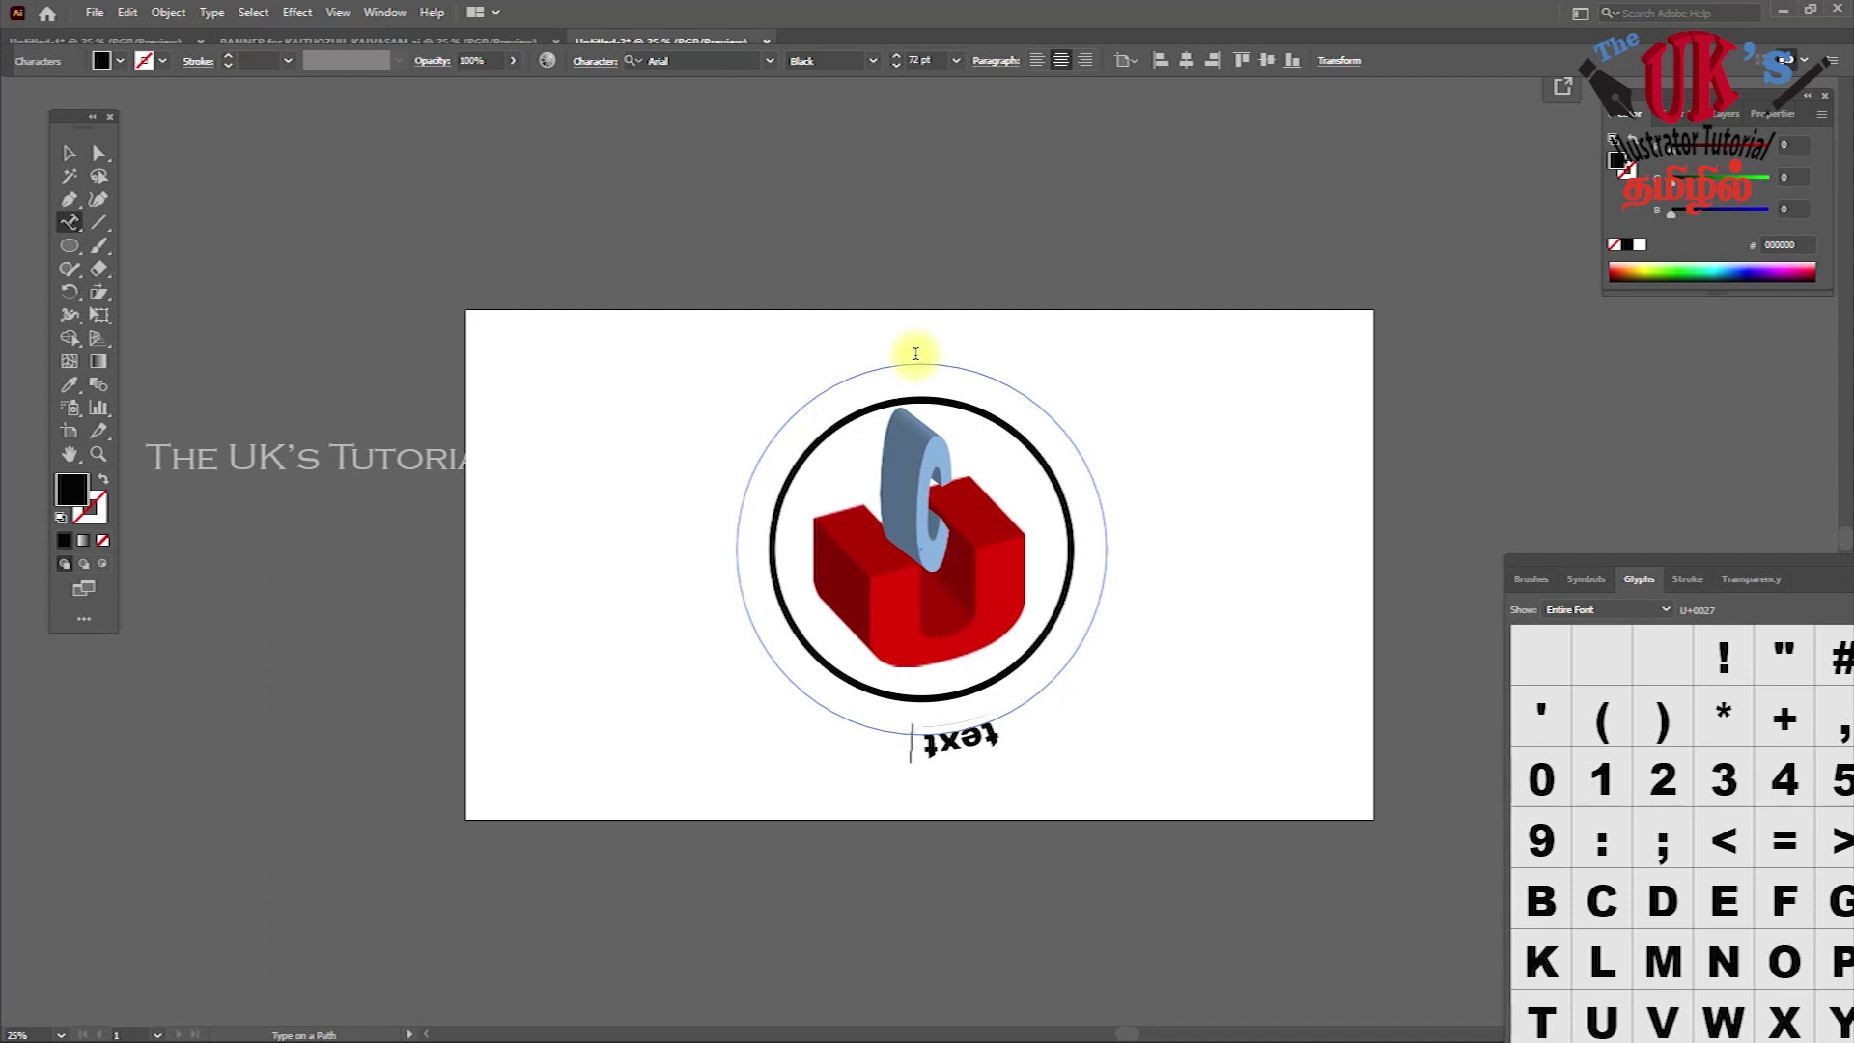
pyautogui.write('here')
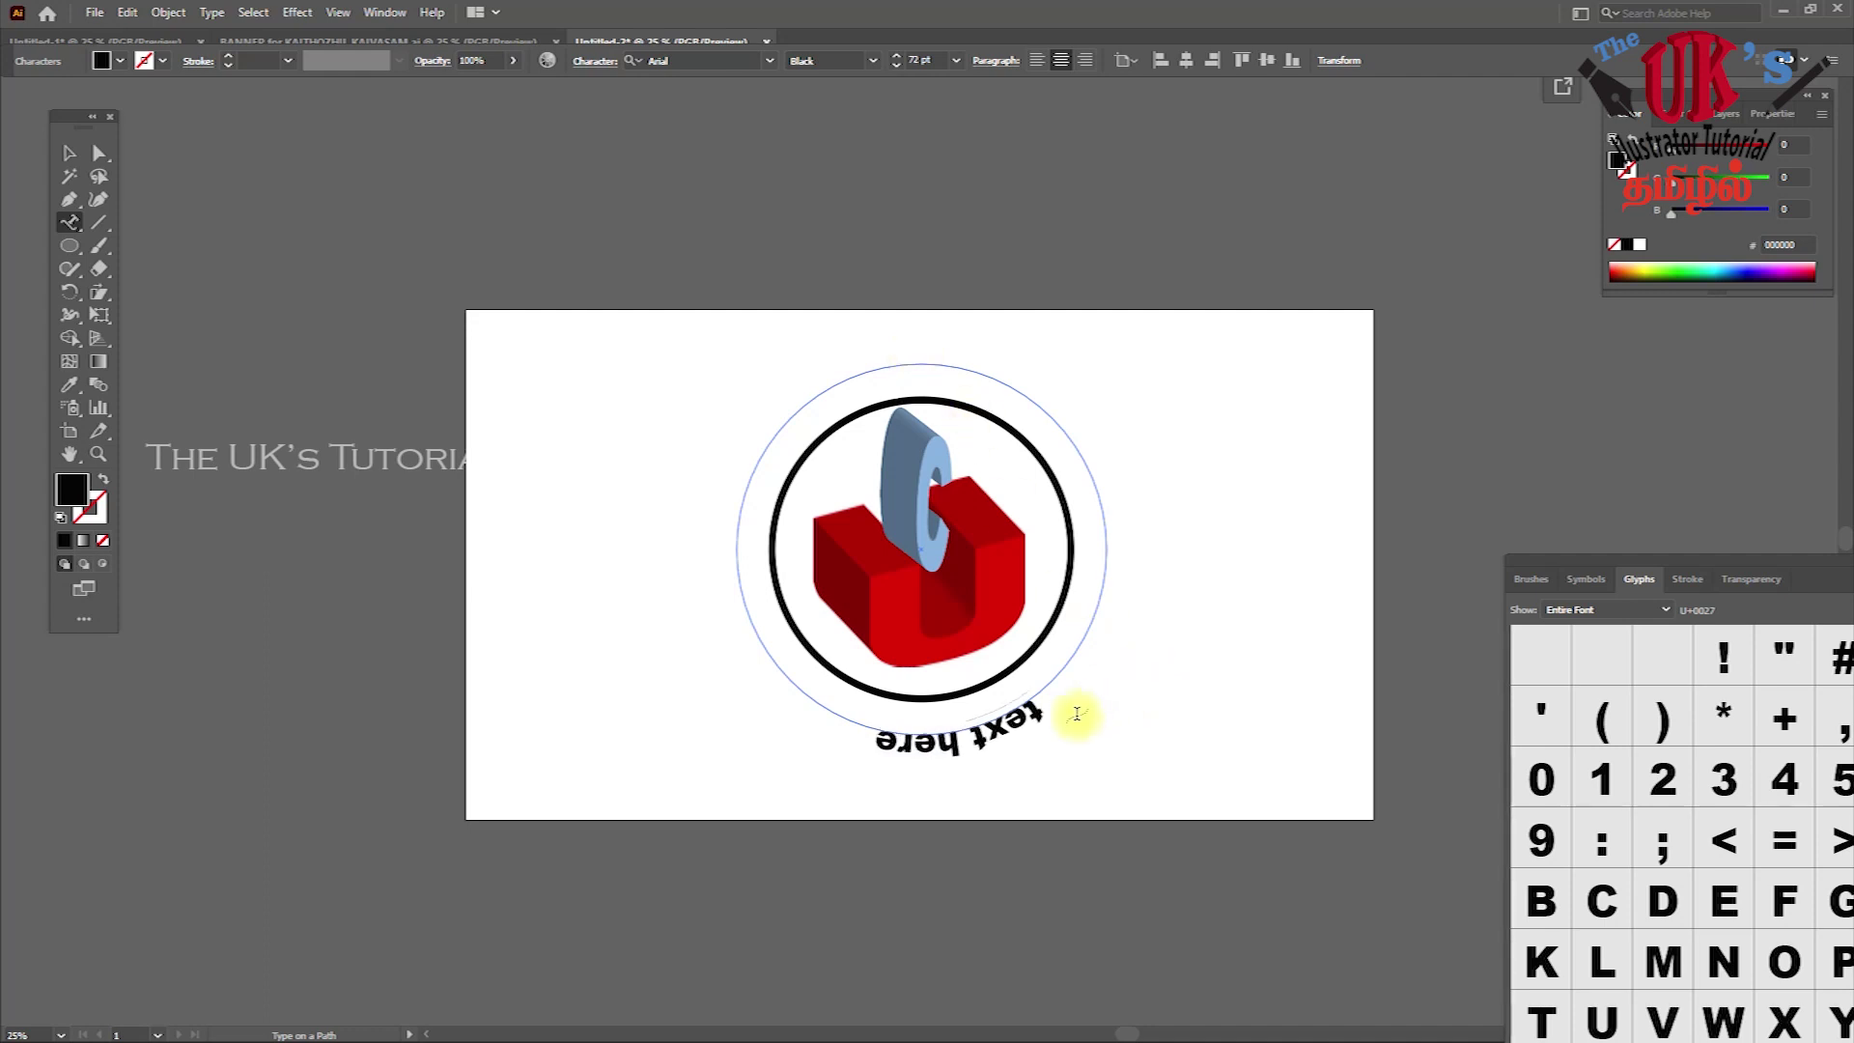
# Copy the words 'text here' and paste them again into the path text
pyautogui.moveTo(1043, 711); pyautogui.dragTo(838, 740)
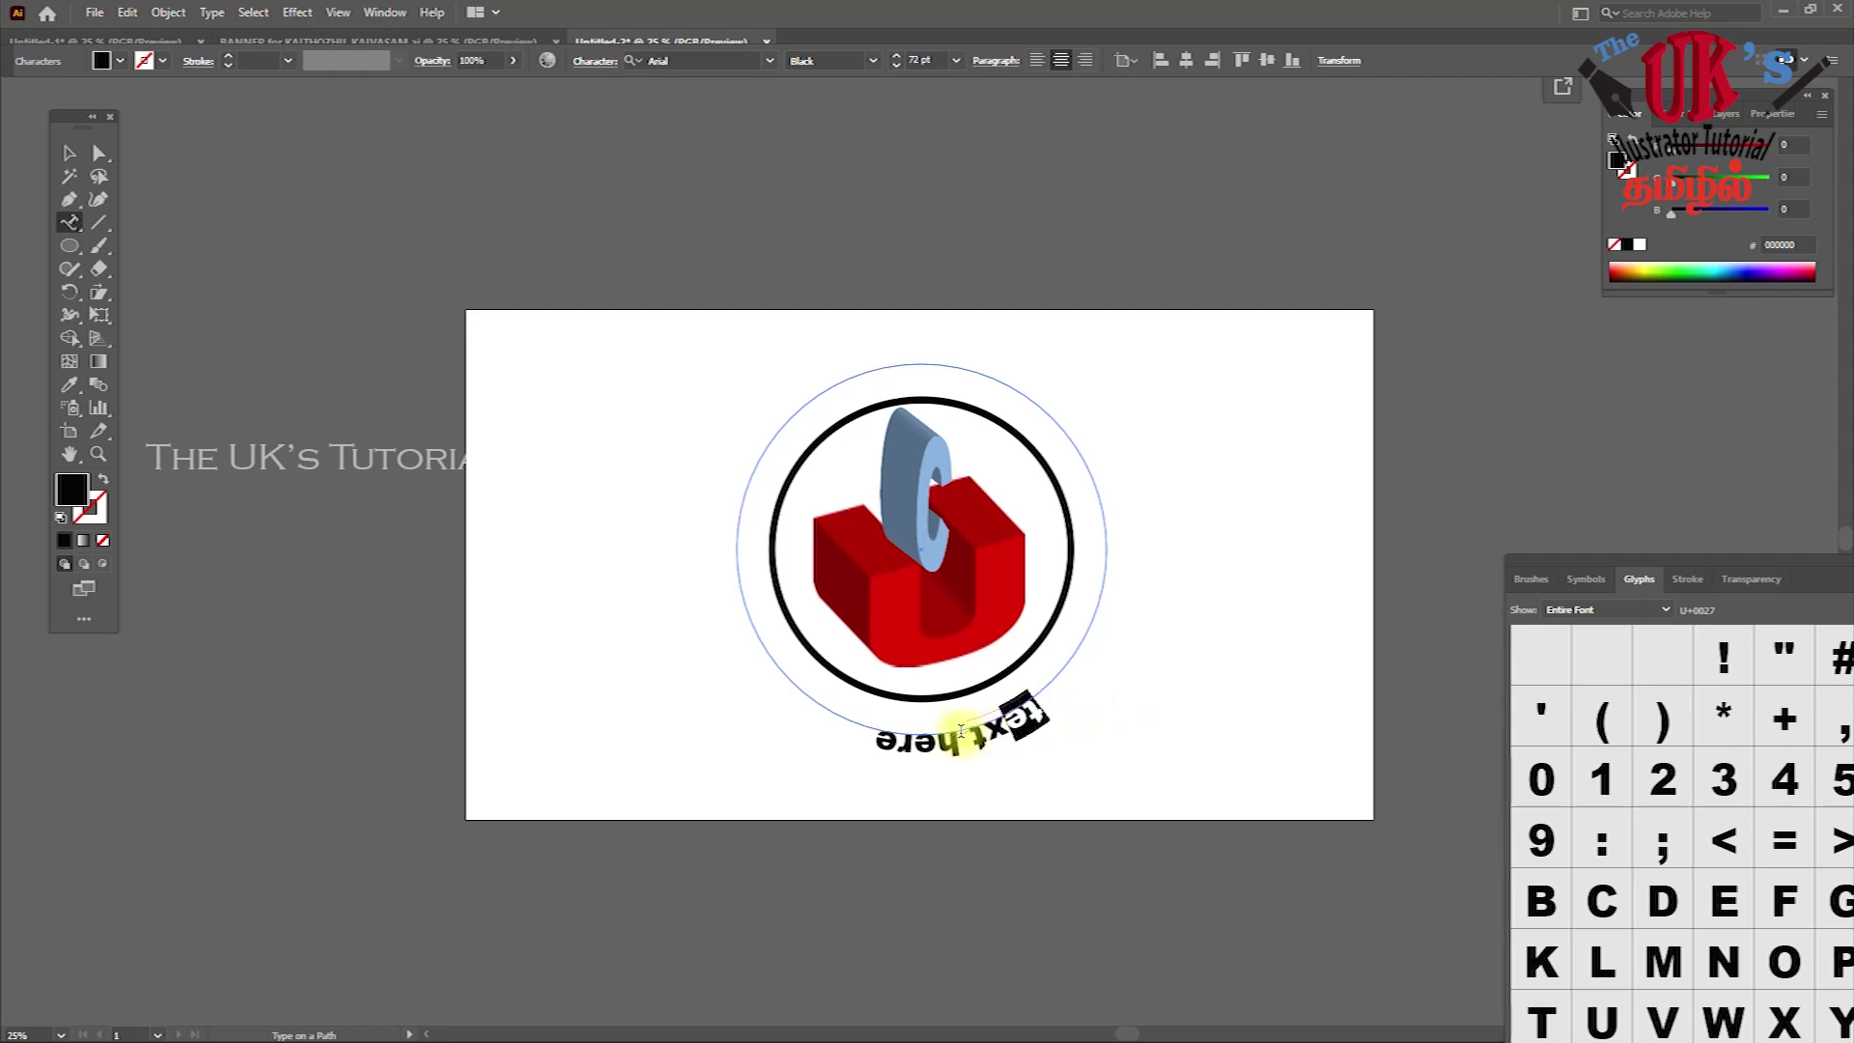
pyautogui.hotkey('ctrl', 'c')
pyautogui.click(853, 740)
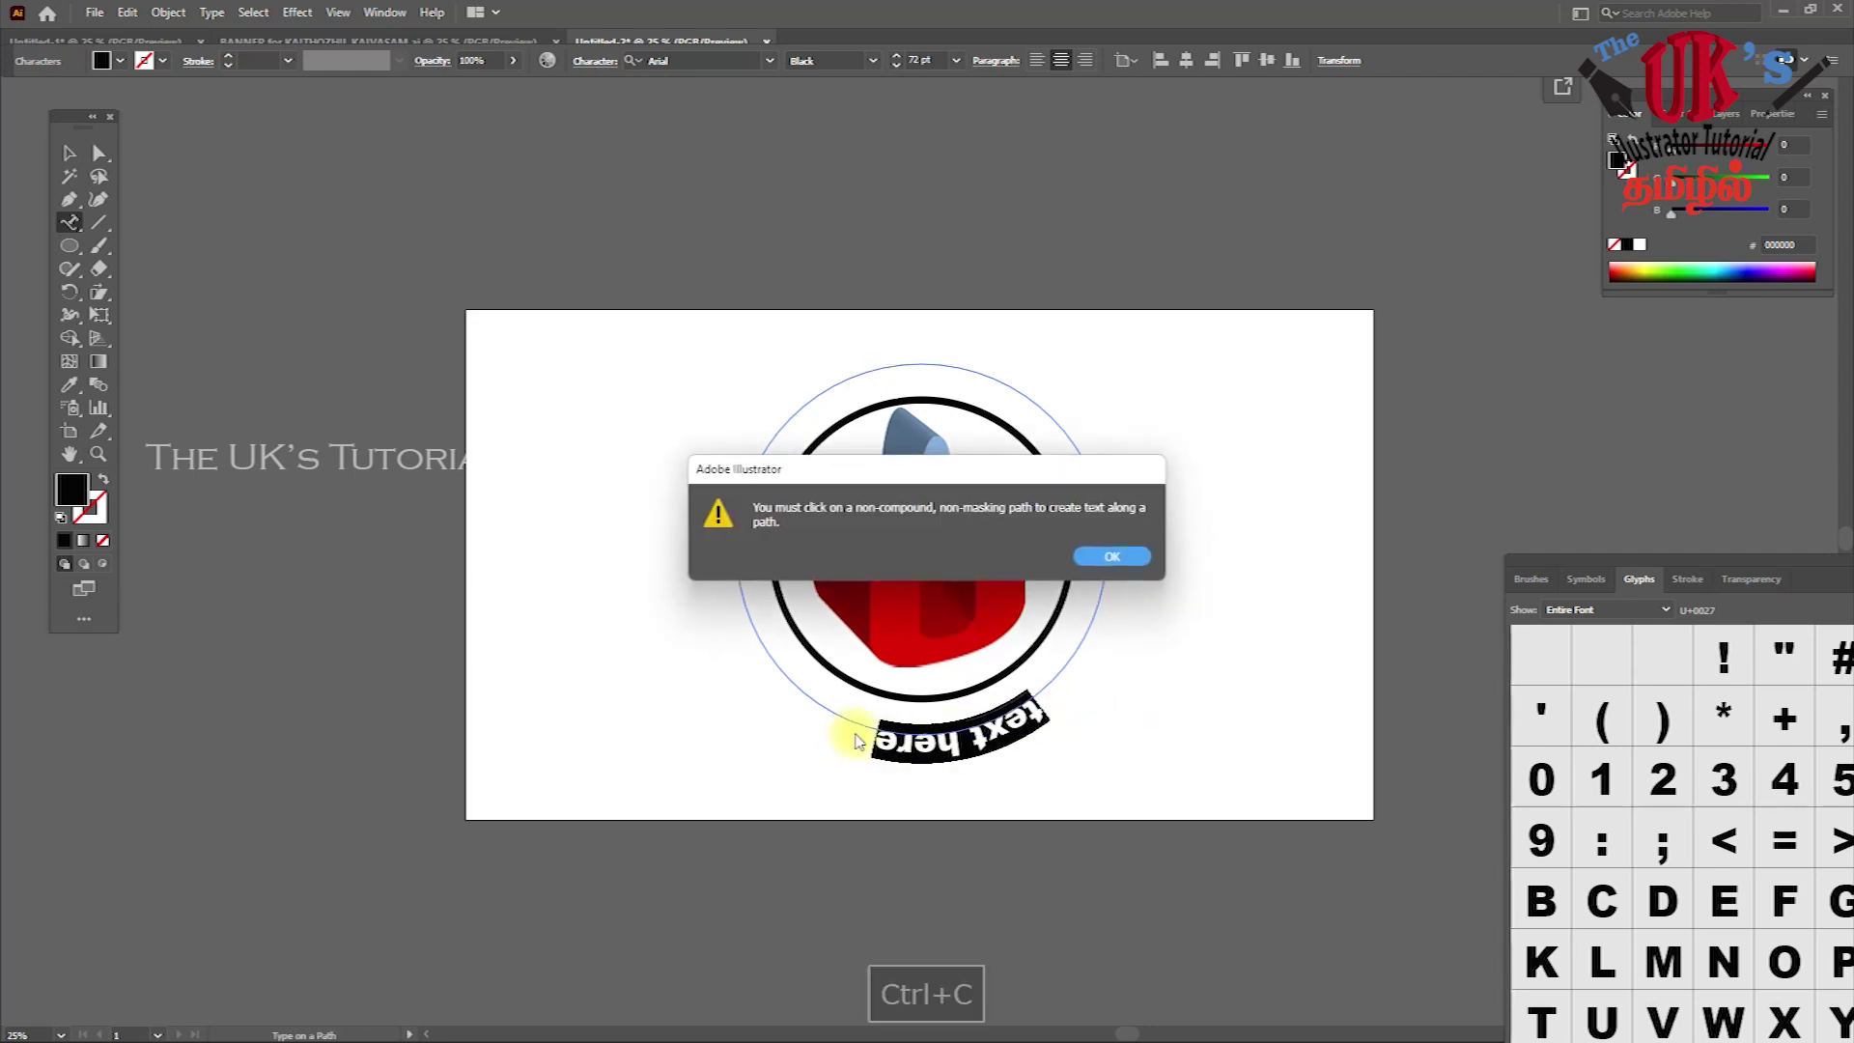
pyautogui.click(1111, 556)
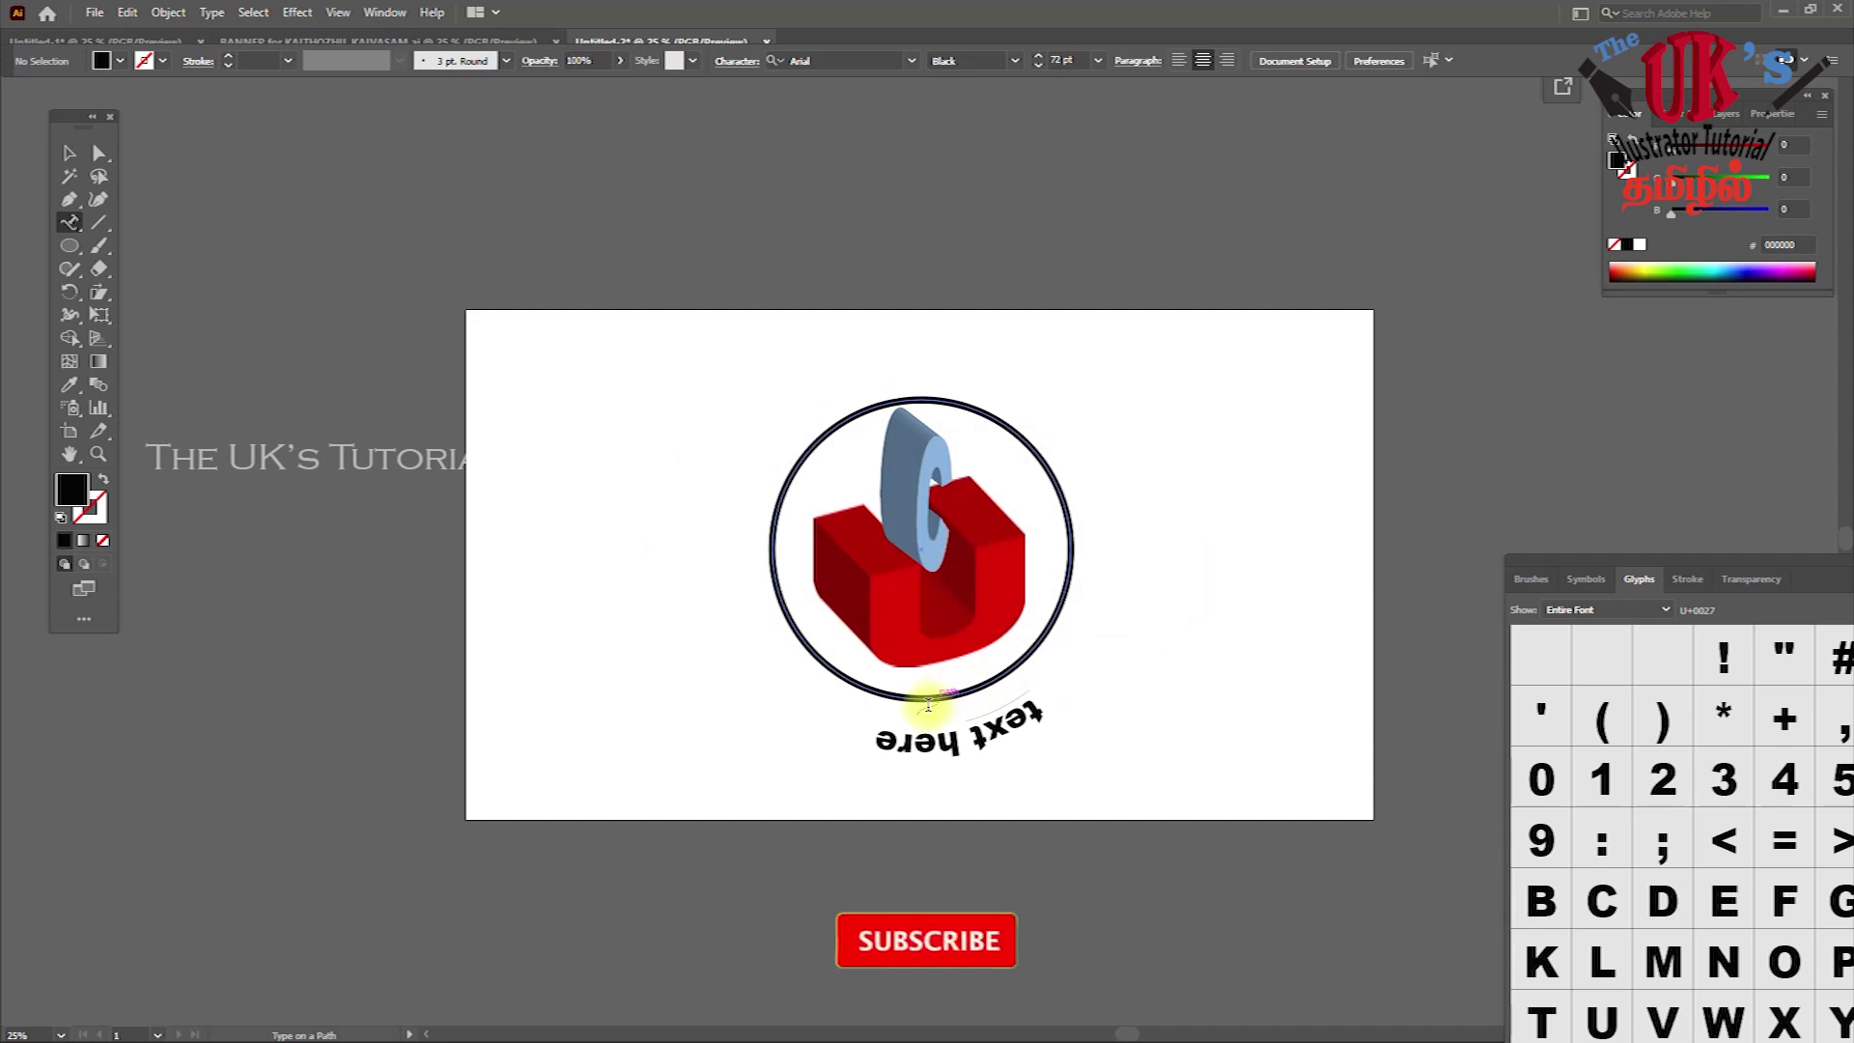
pyautogui.click(897, 745)
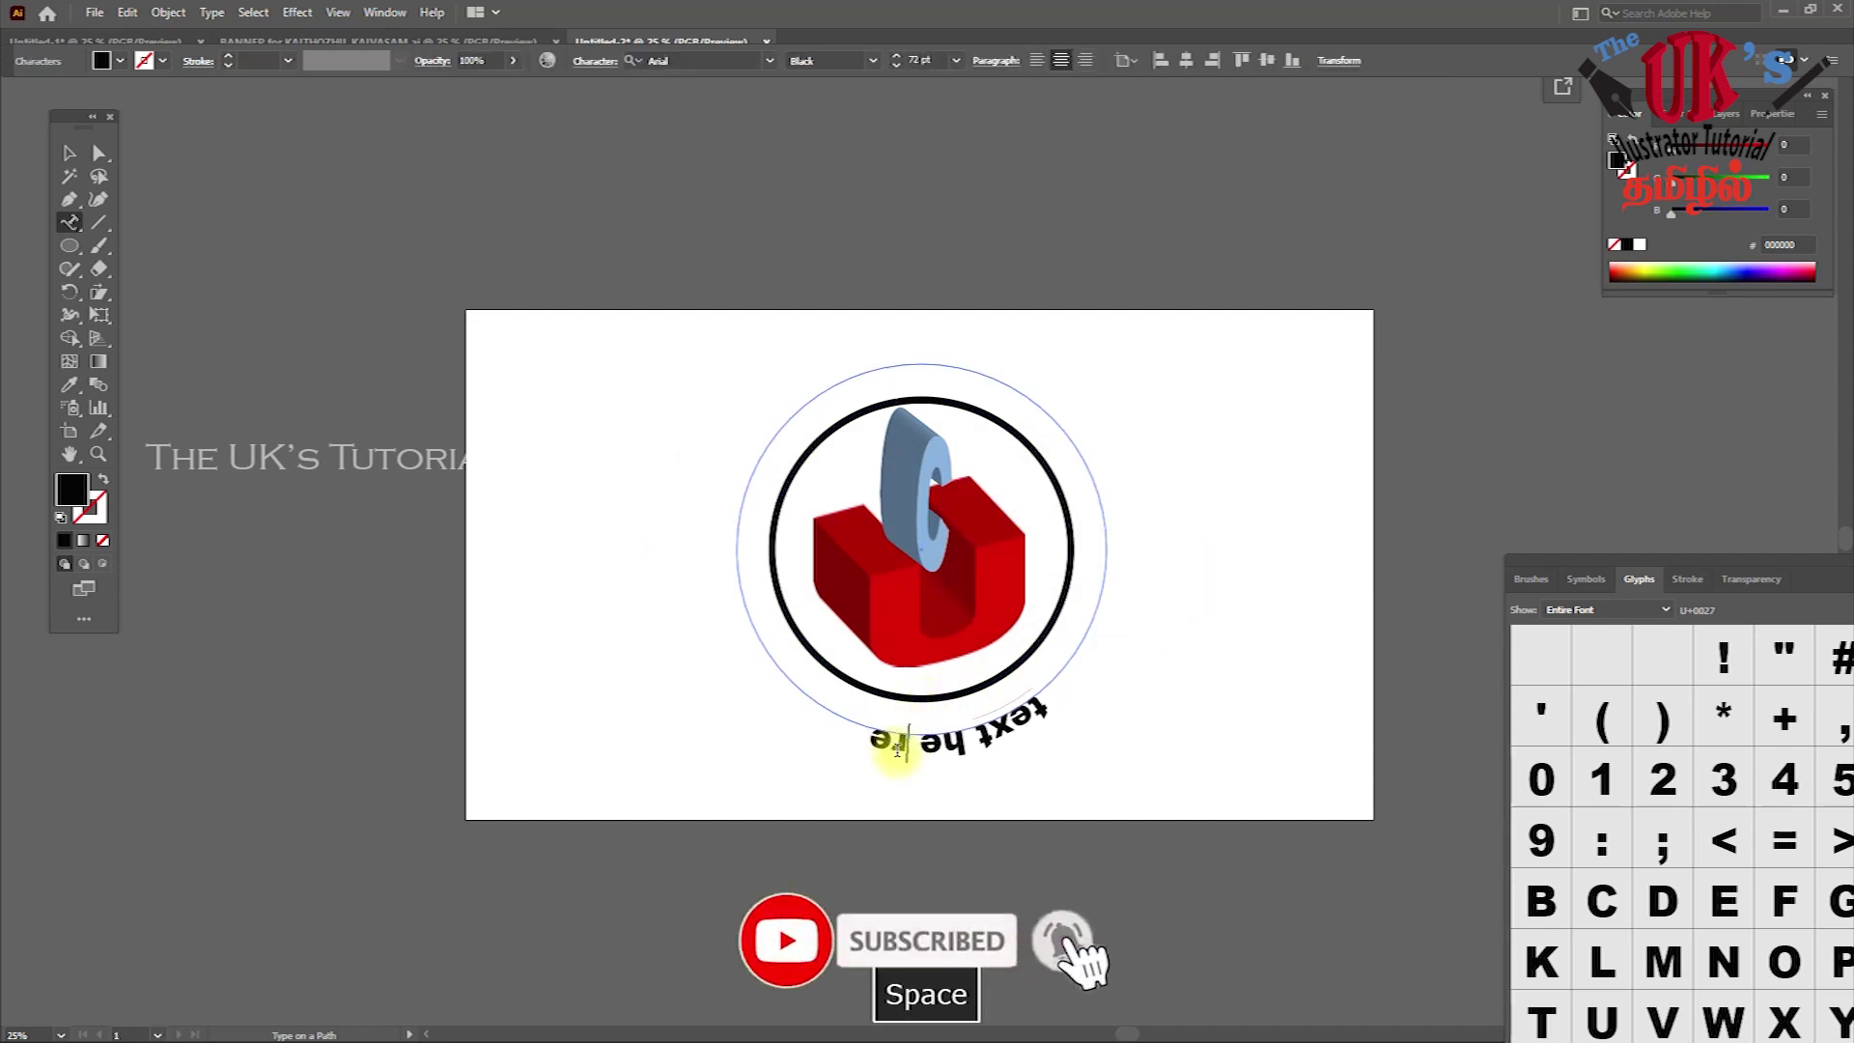
pyautogui.hotkey('ctrl', 'v')
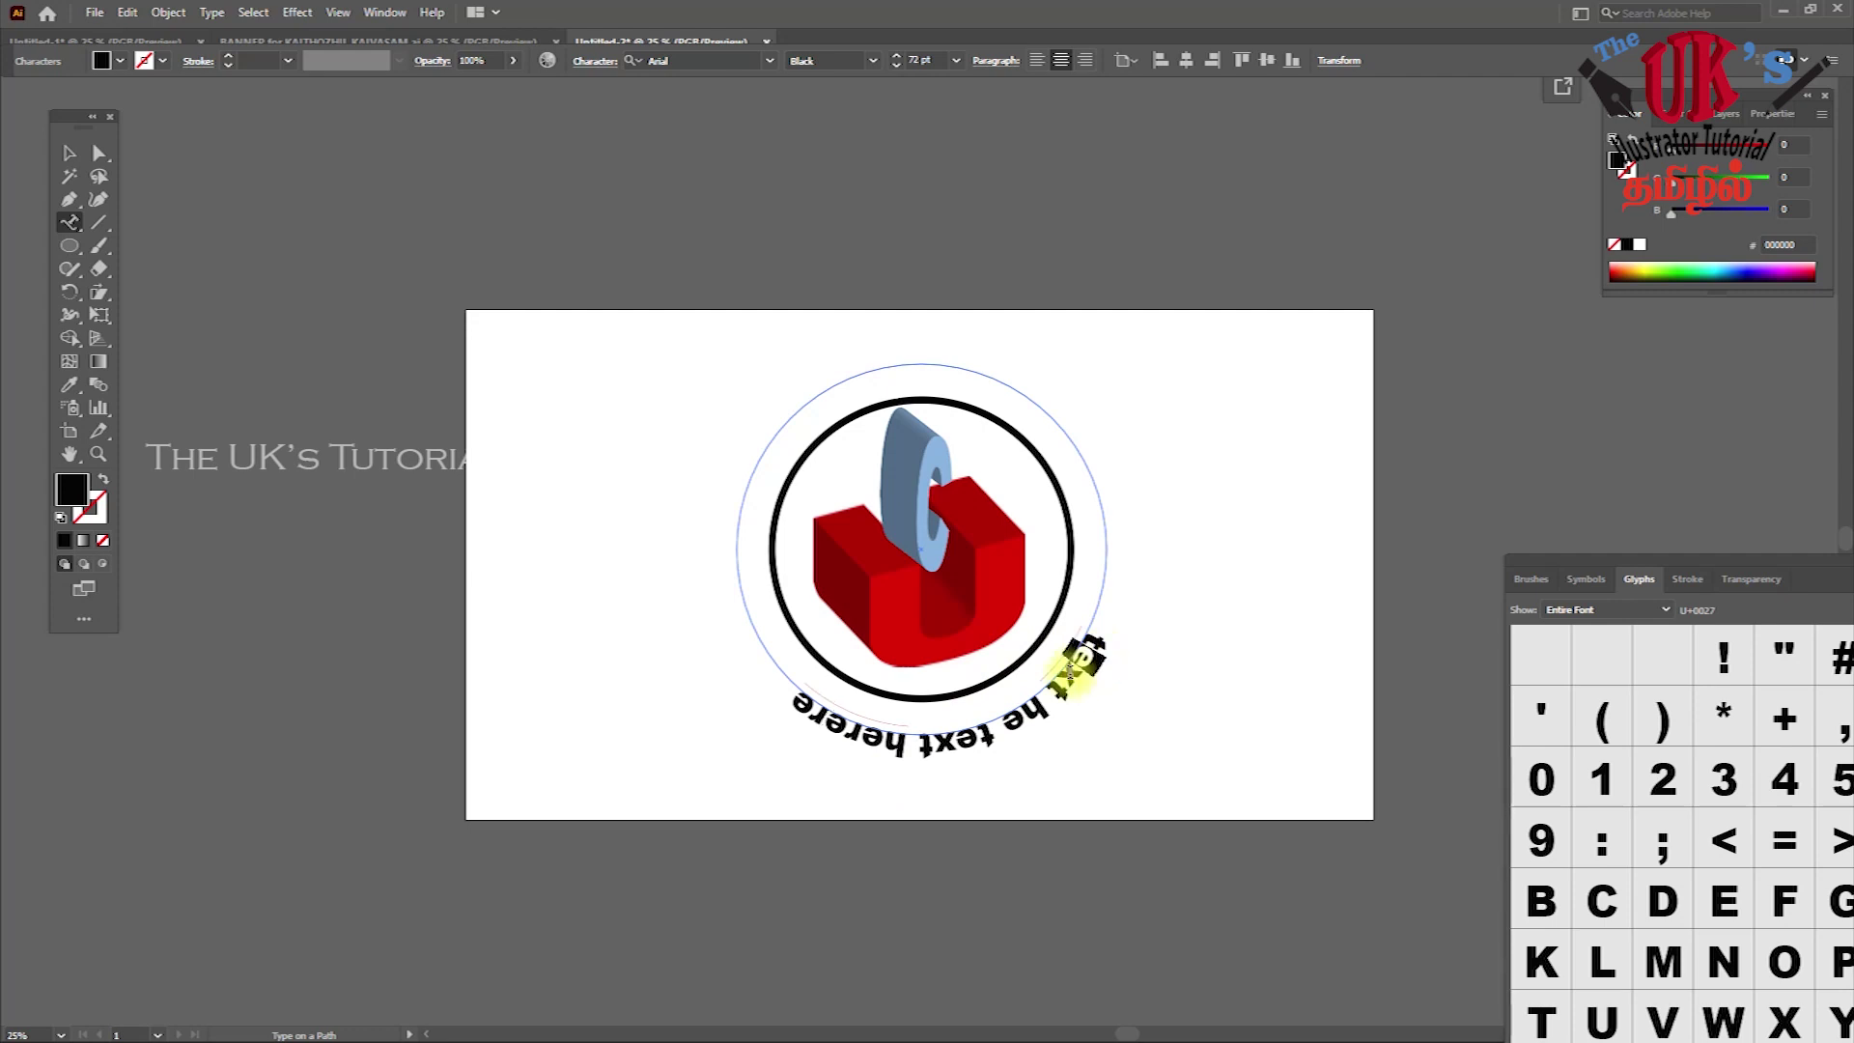
# Set all the curved text to 150 pt
pyautogui.hotkey('ctrl', 'a')
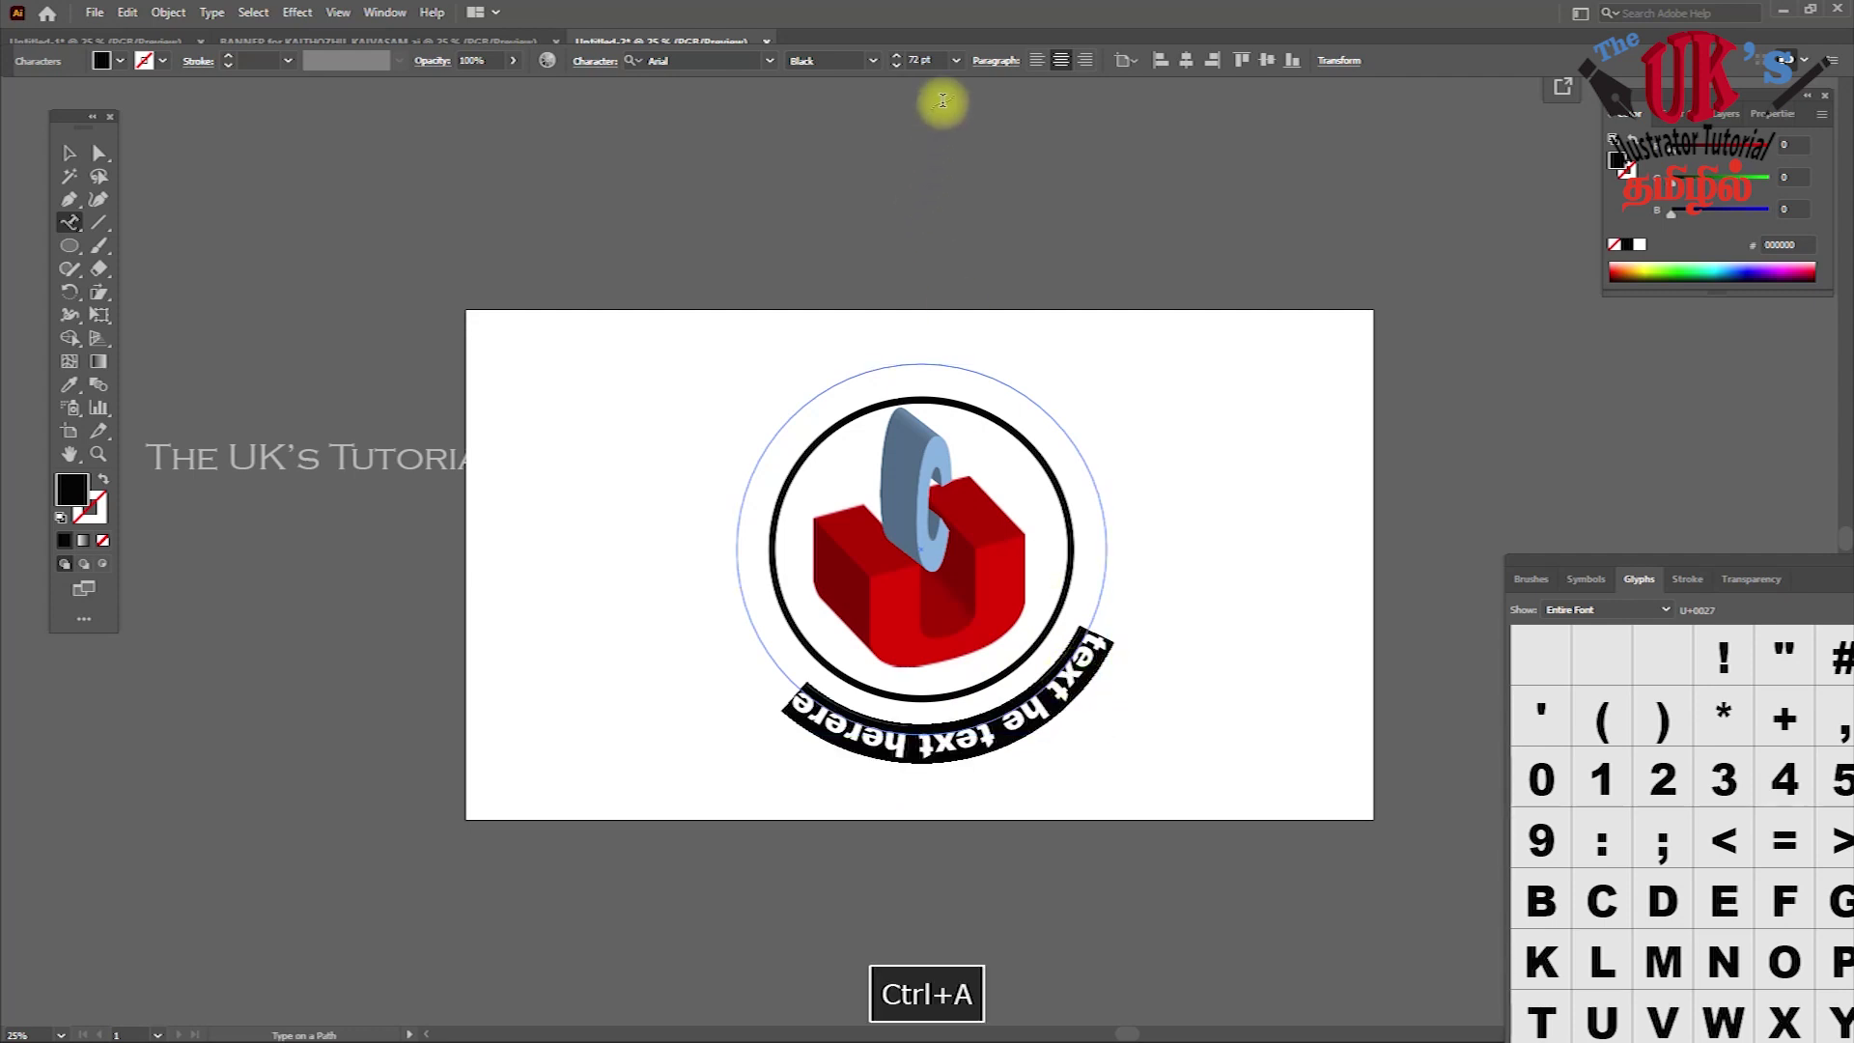
pyautogui.click(956, 61)
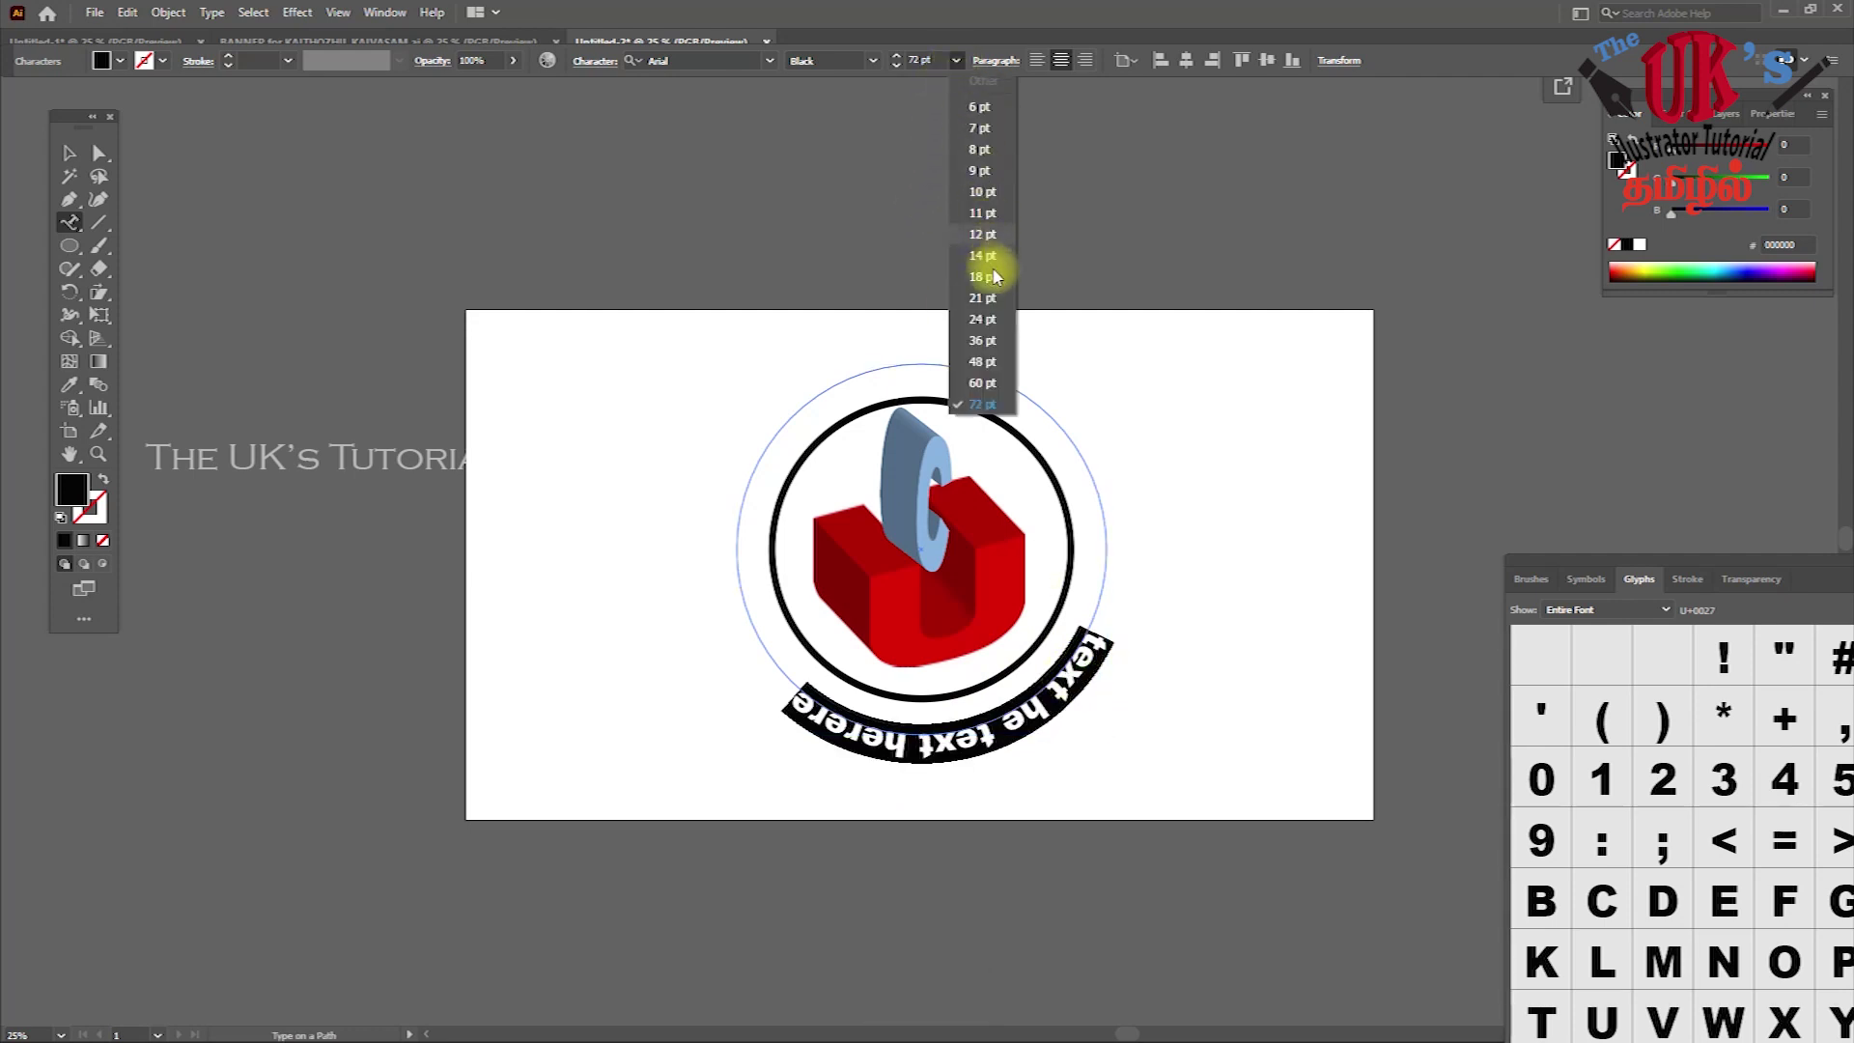
pyautogui.click(955, 60)
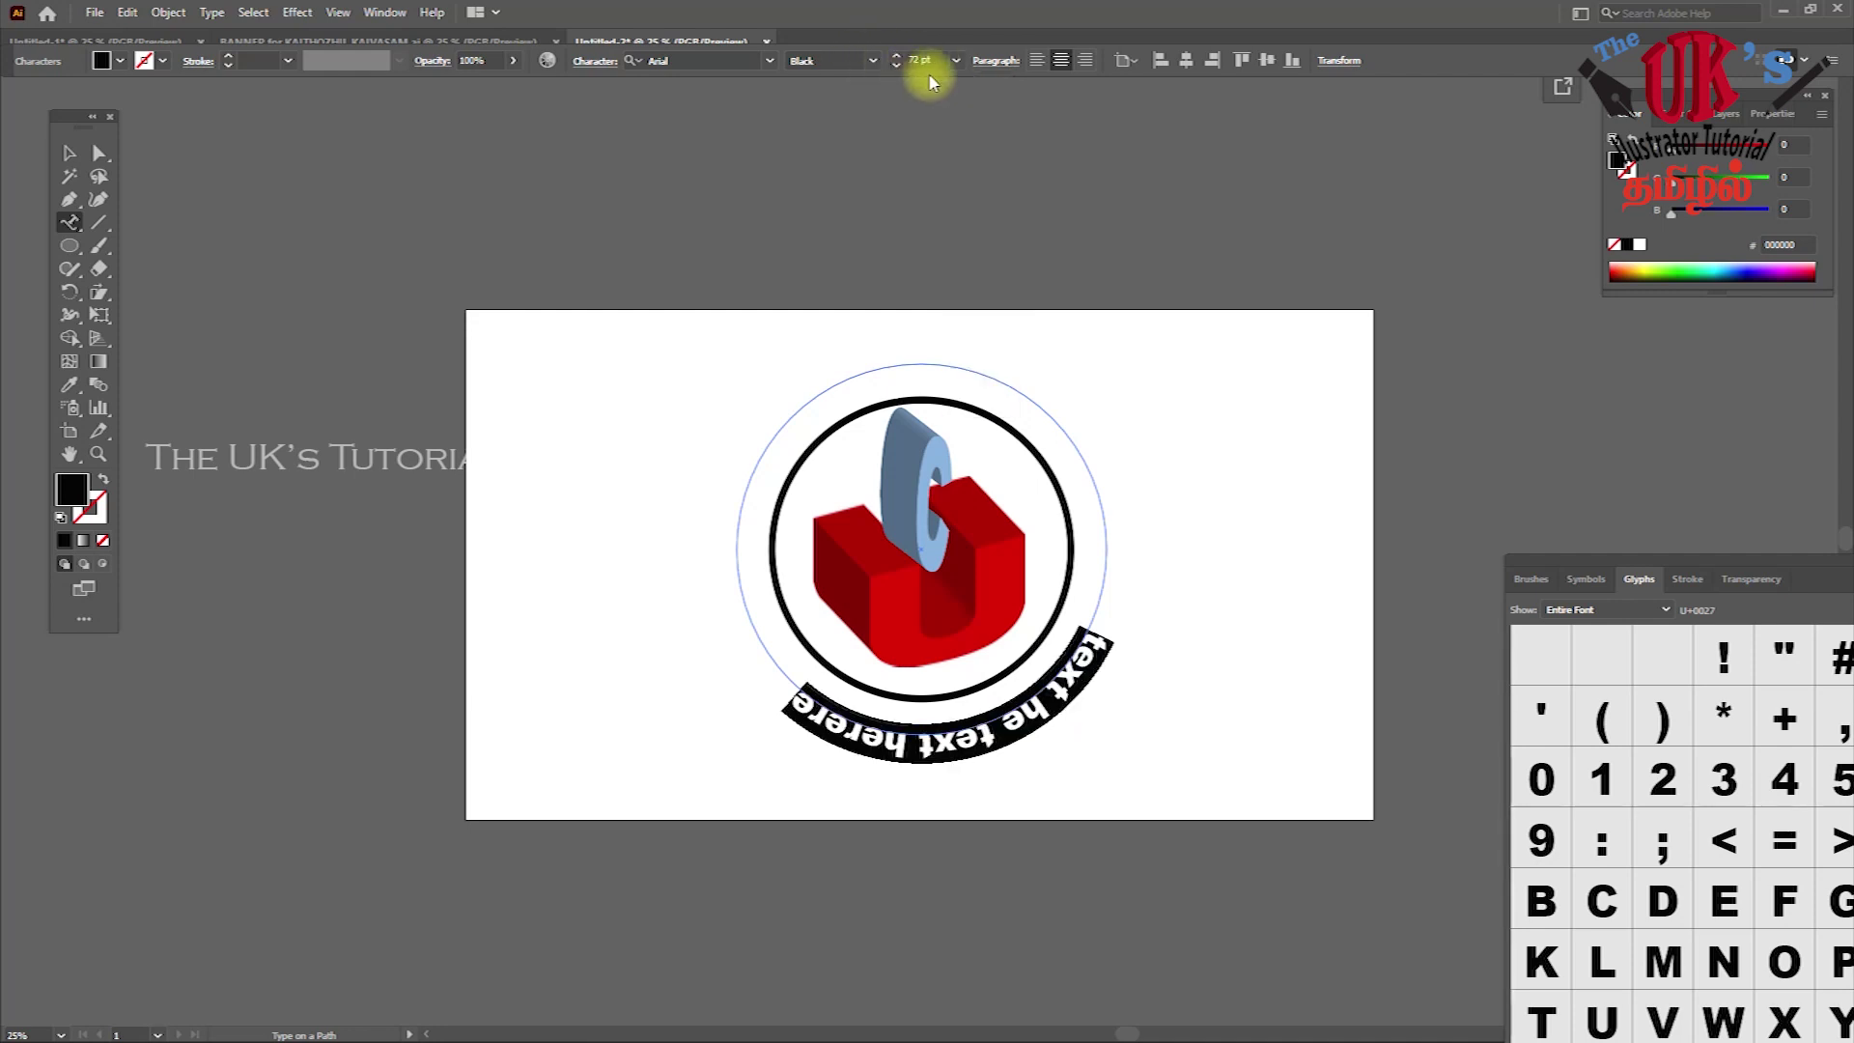
pyautogui.click(927, 60)
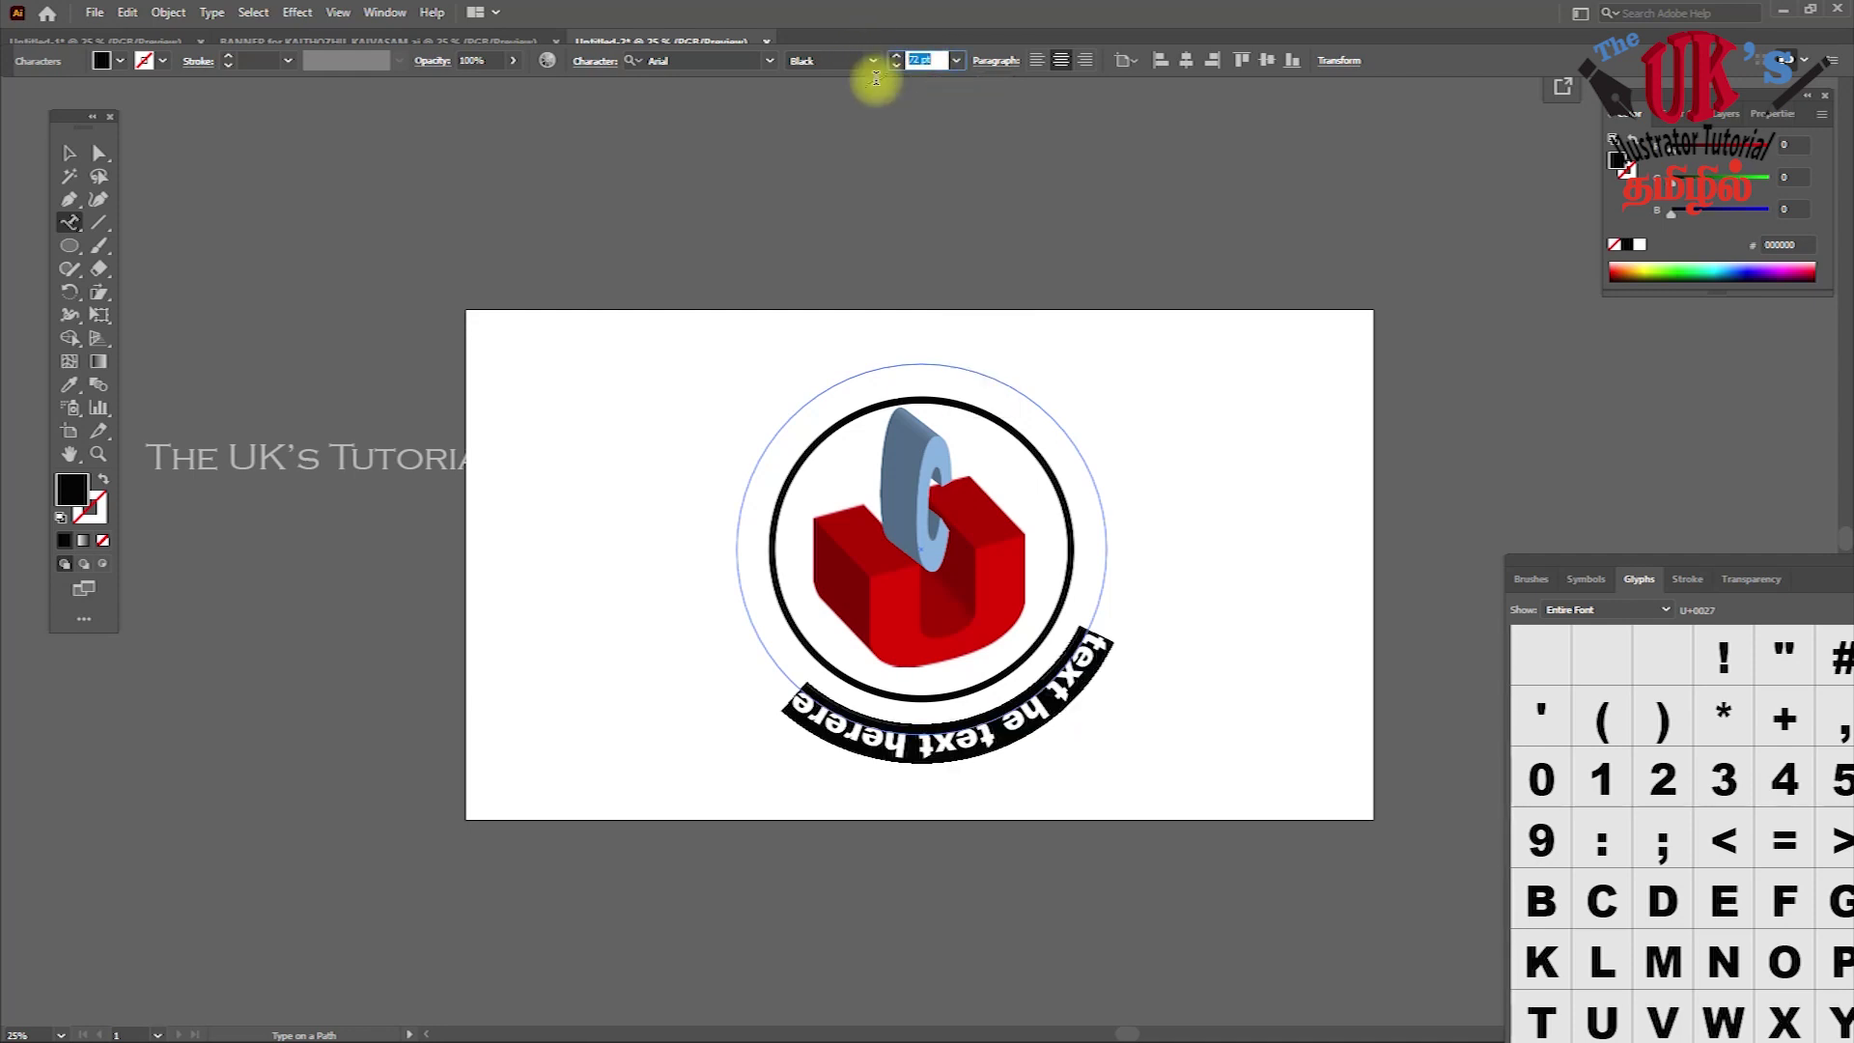
pyautogui.write('150')
pyautogui.press('Return')
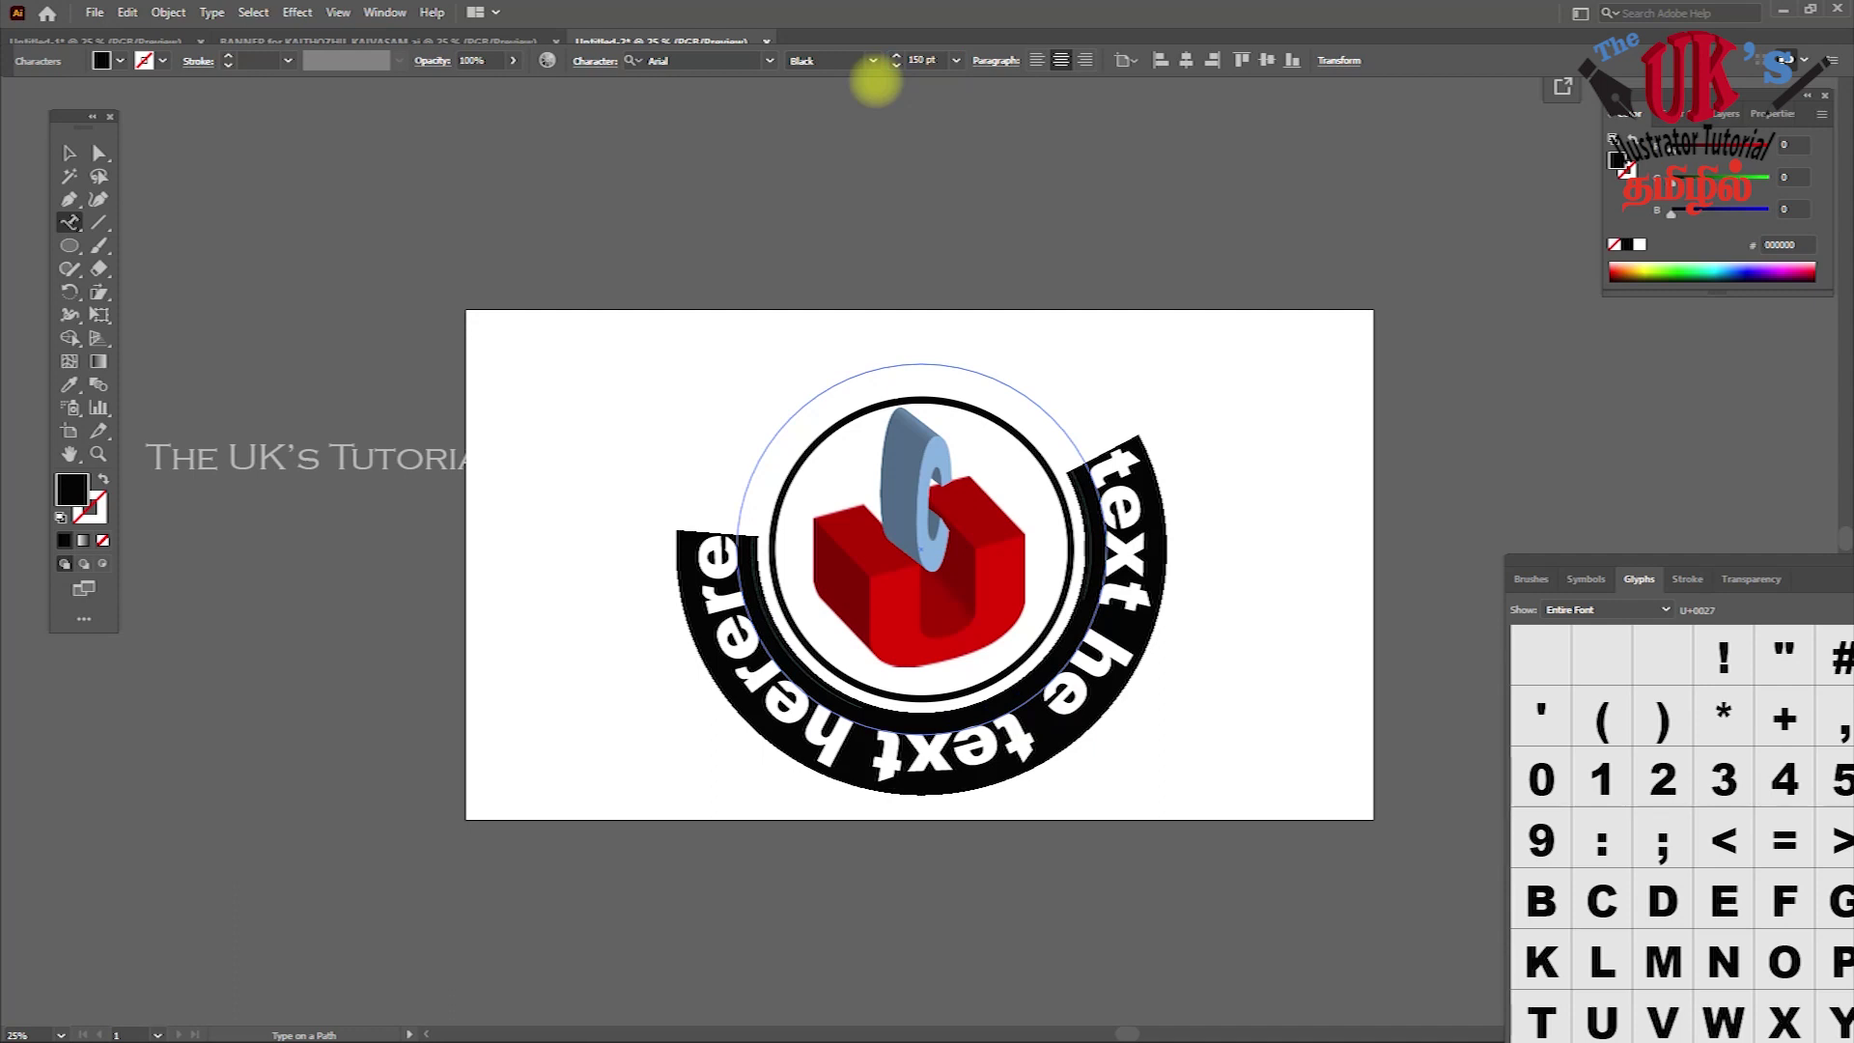
pyautogui.click(71, 154)
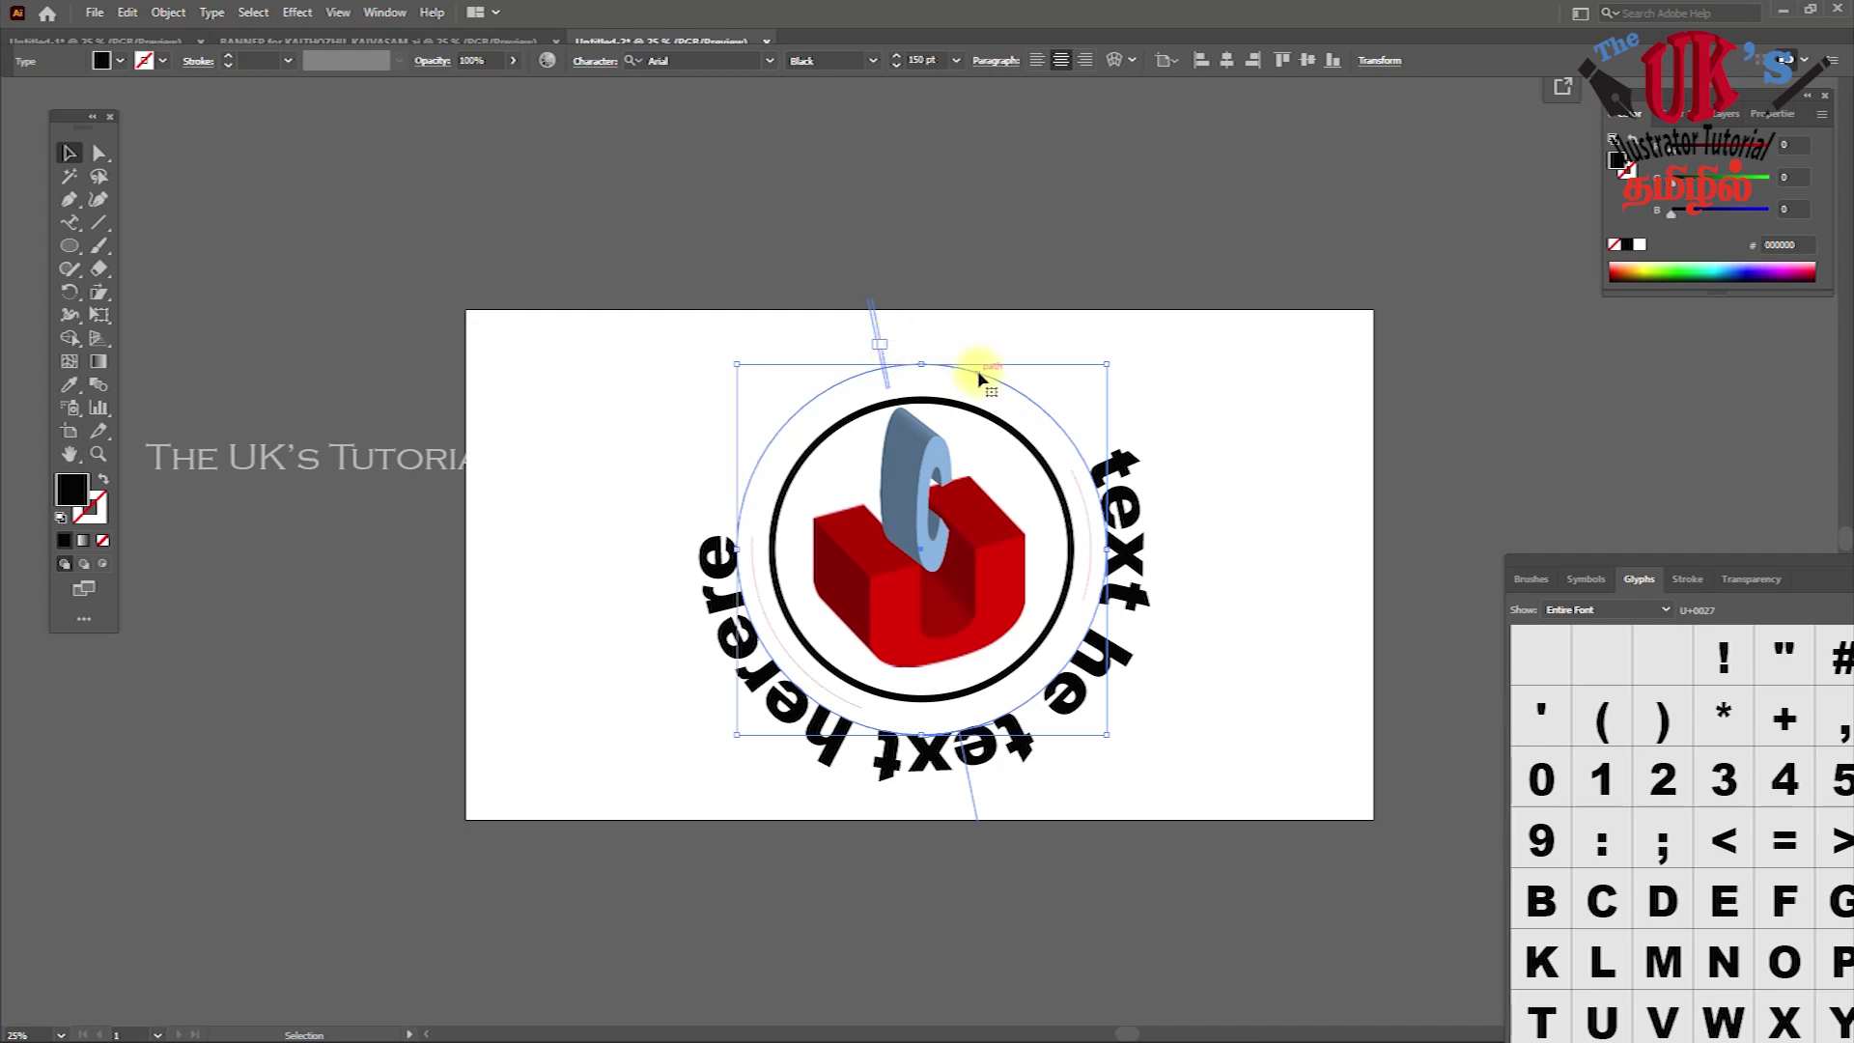
pyautogui.click(67, 226)
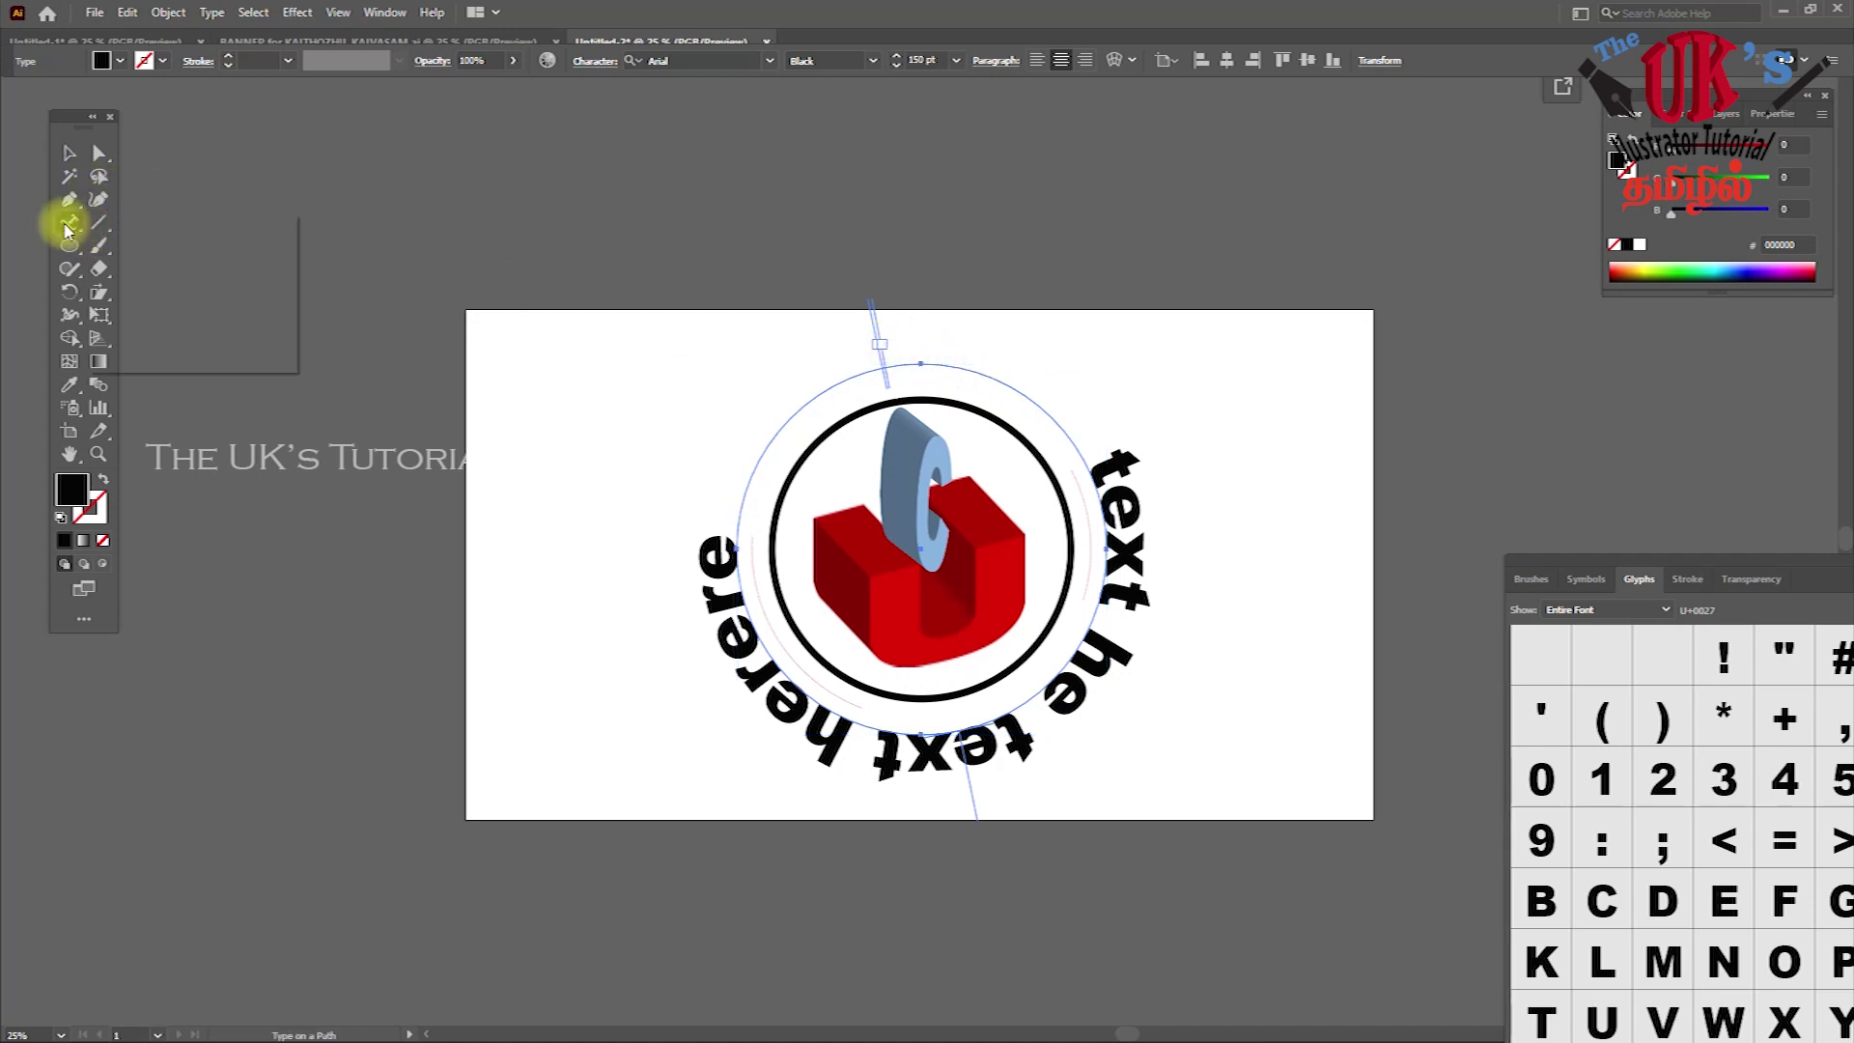
pyautogui.click(140, 232)
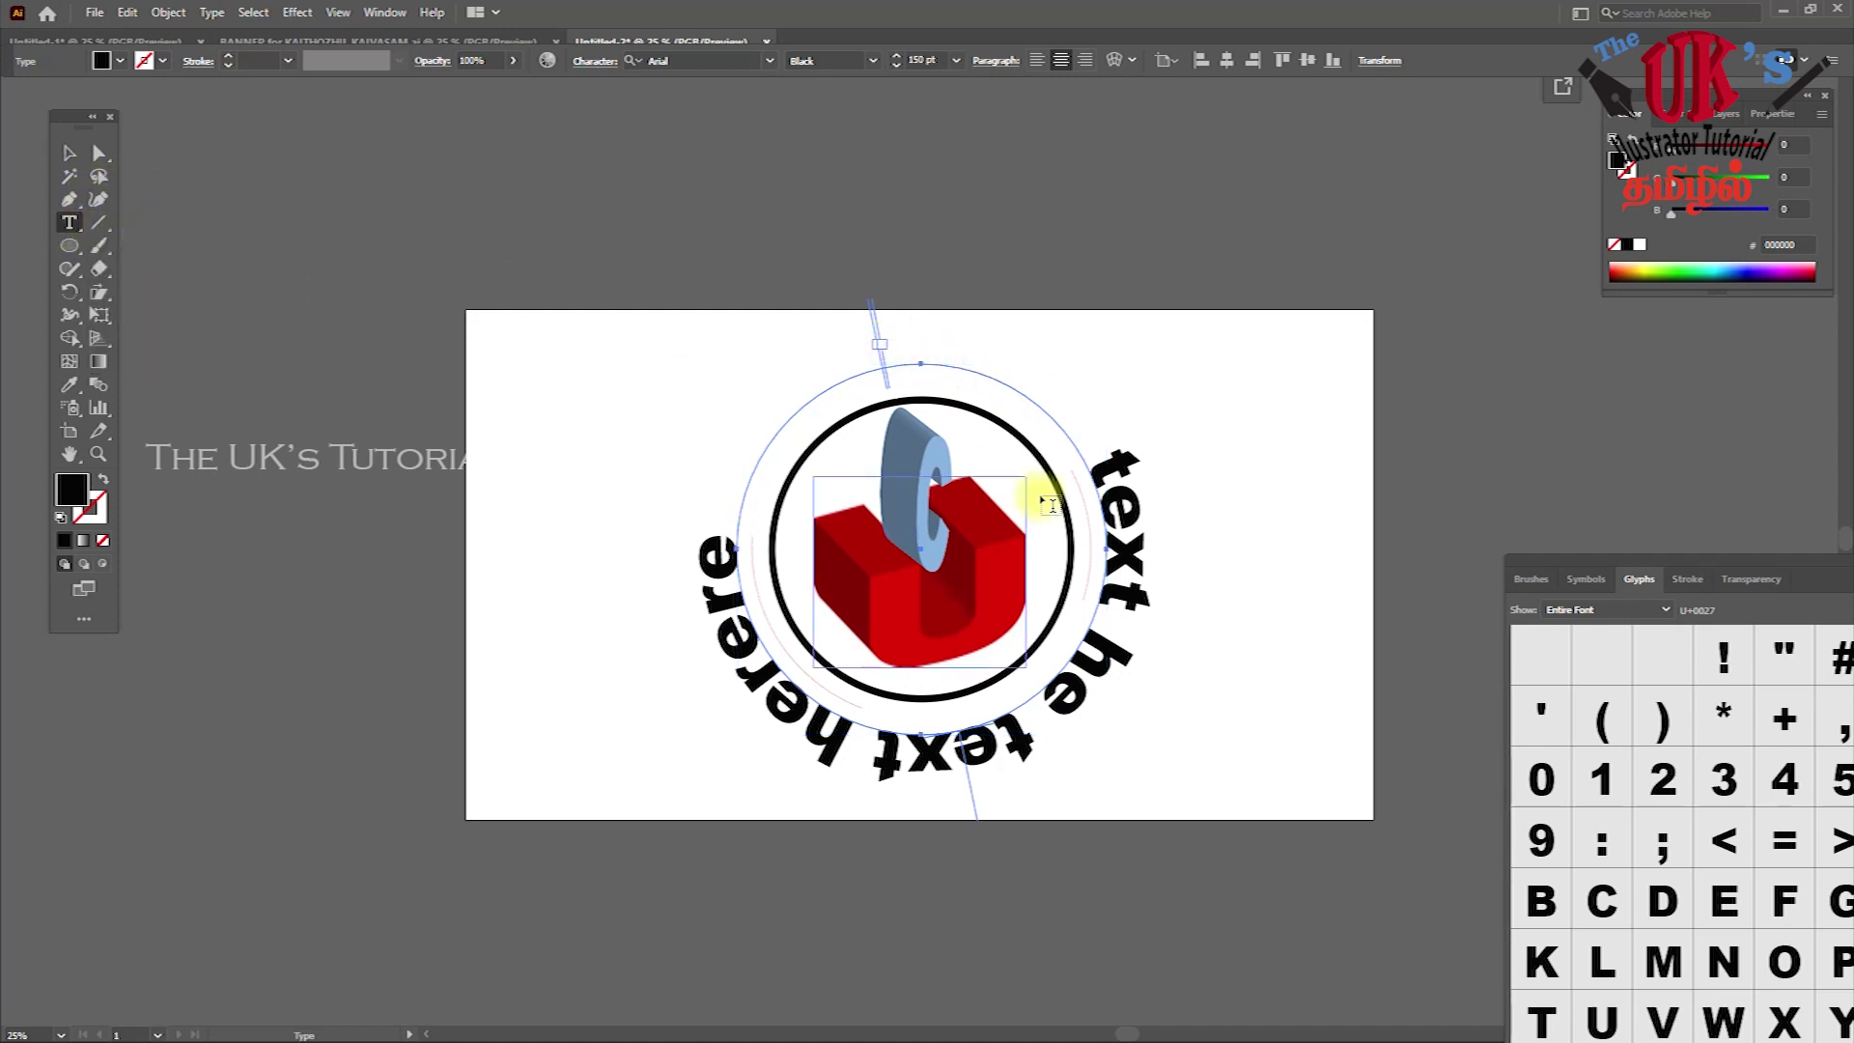
pyautogui.click(1115, 469)
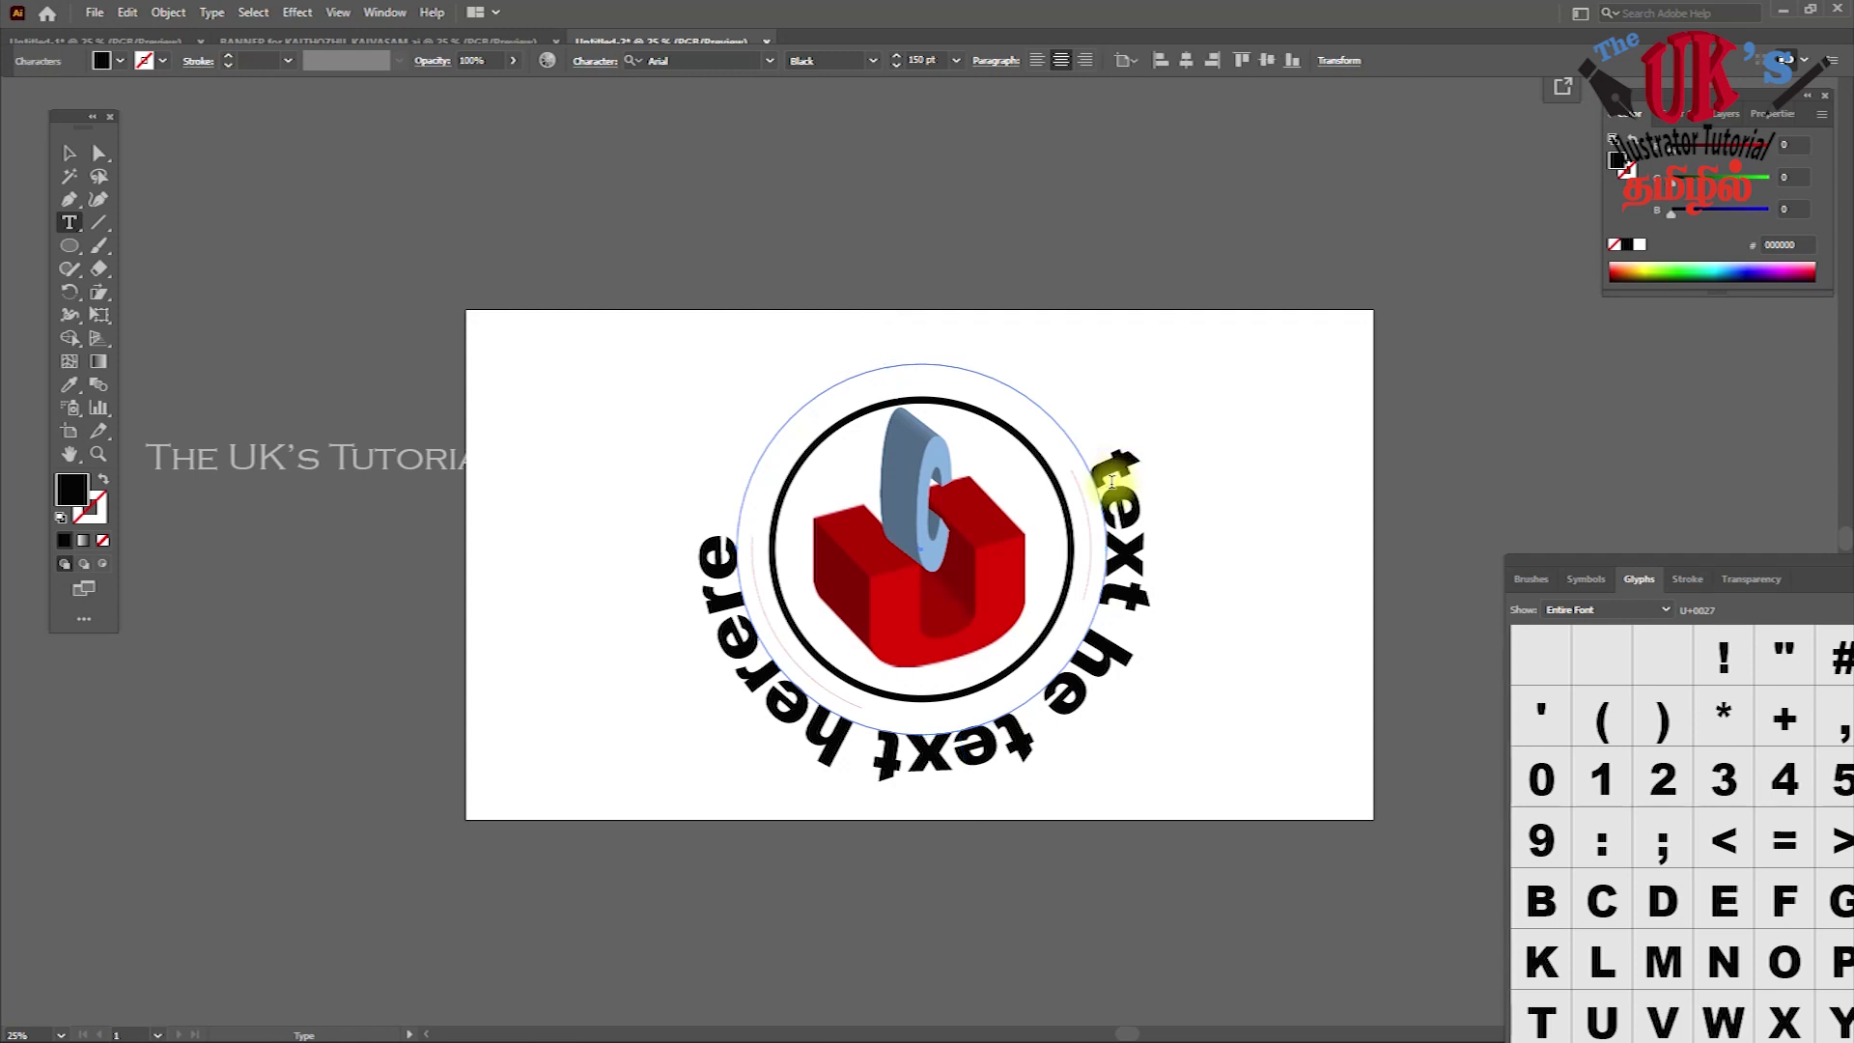
pyautogui.press('Left')
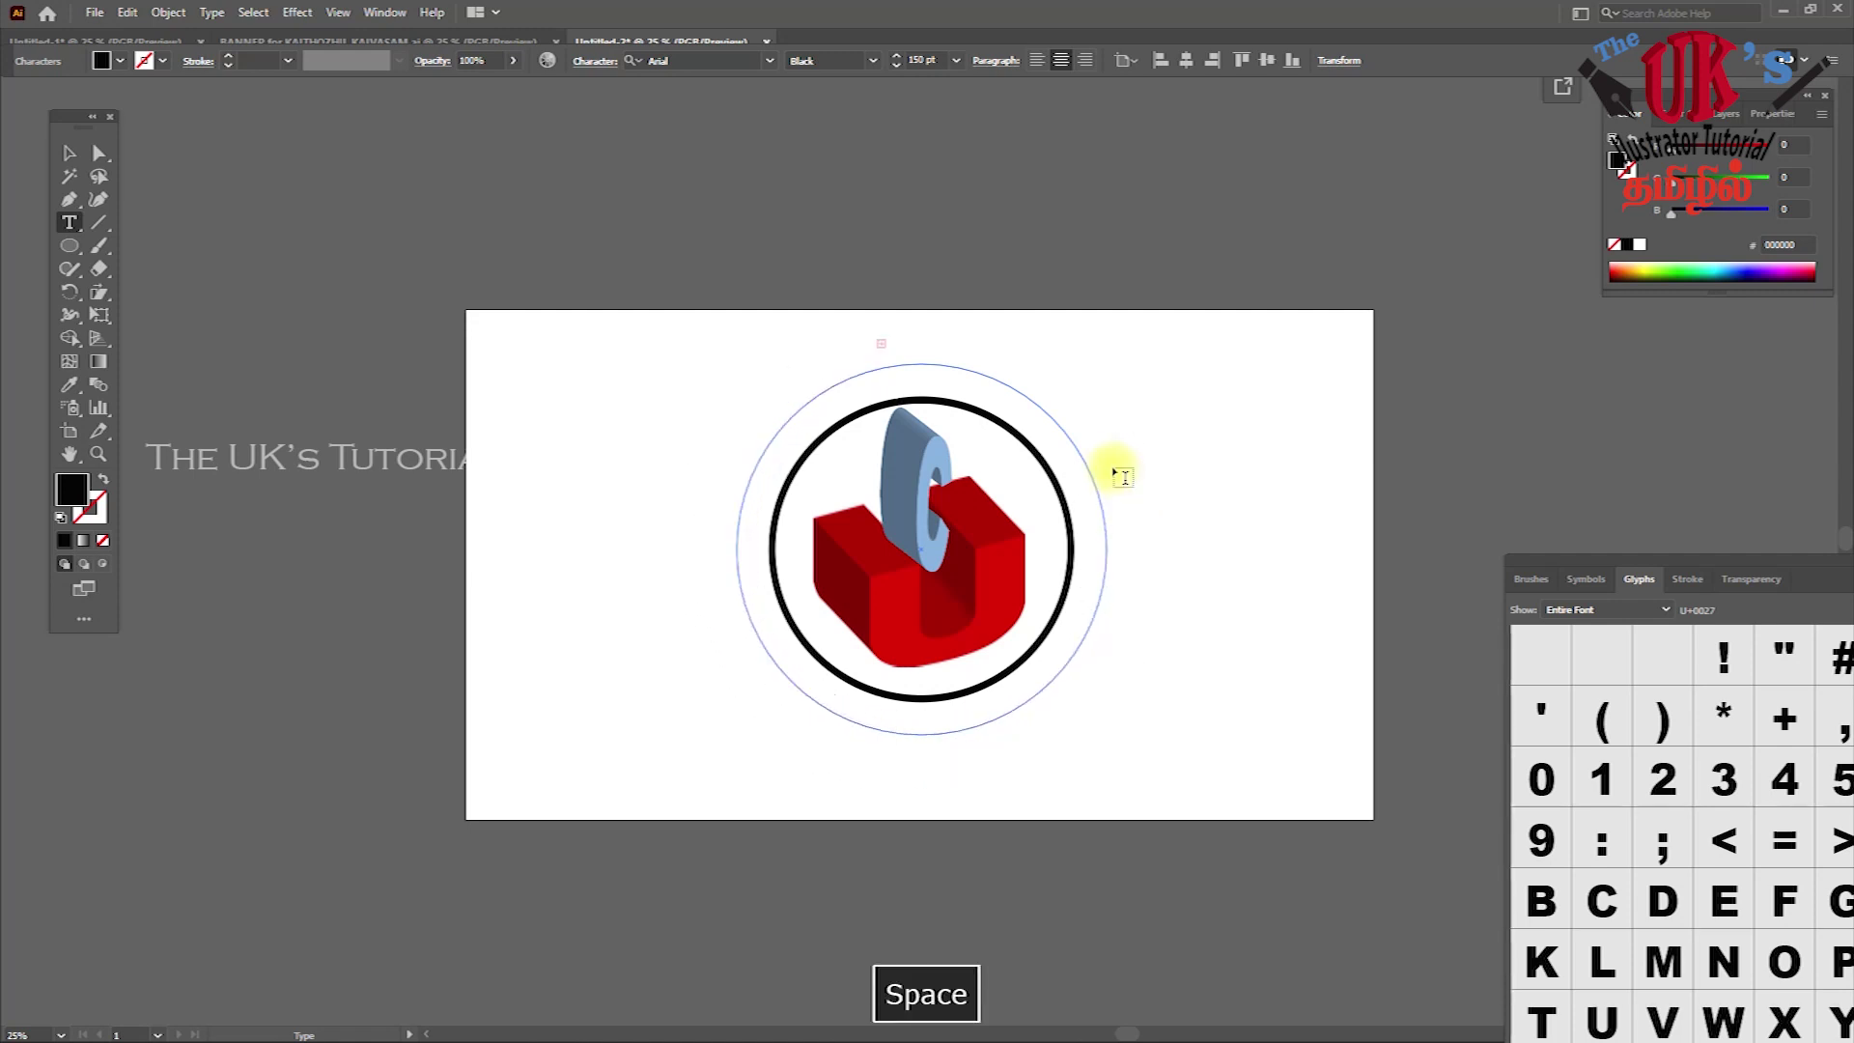
pyautogui.hotkey('ctrl', 'z')
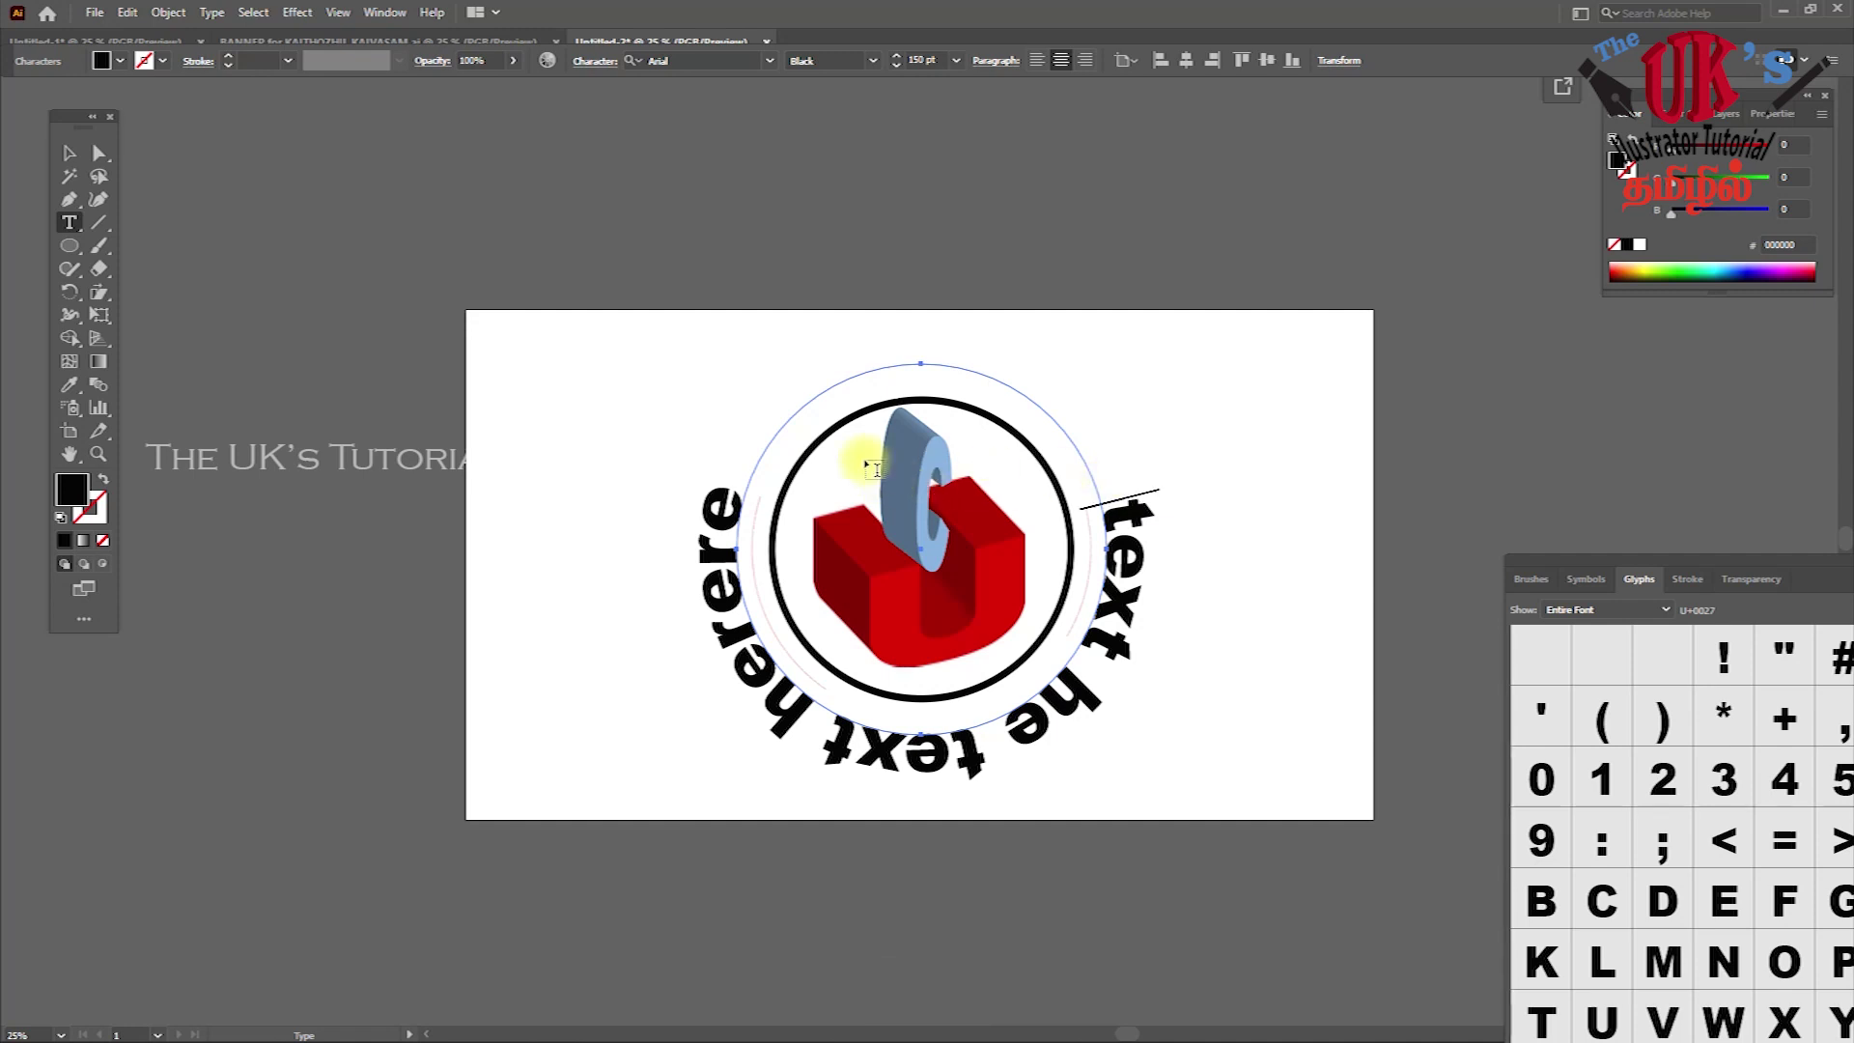
pyautogui.moveTo(720, 520); pyautogui.dragTo(1238, 480)
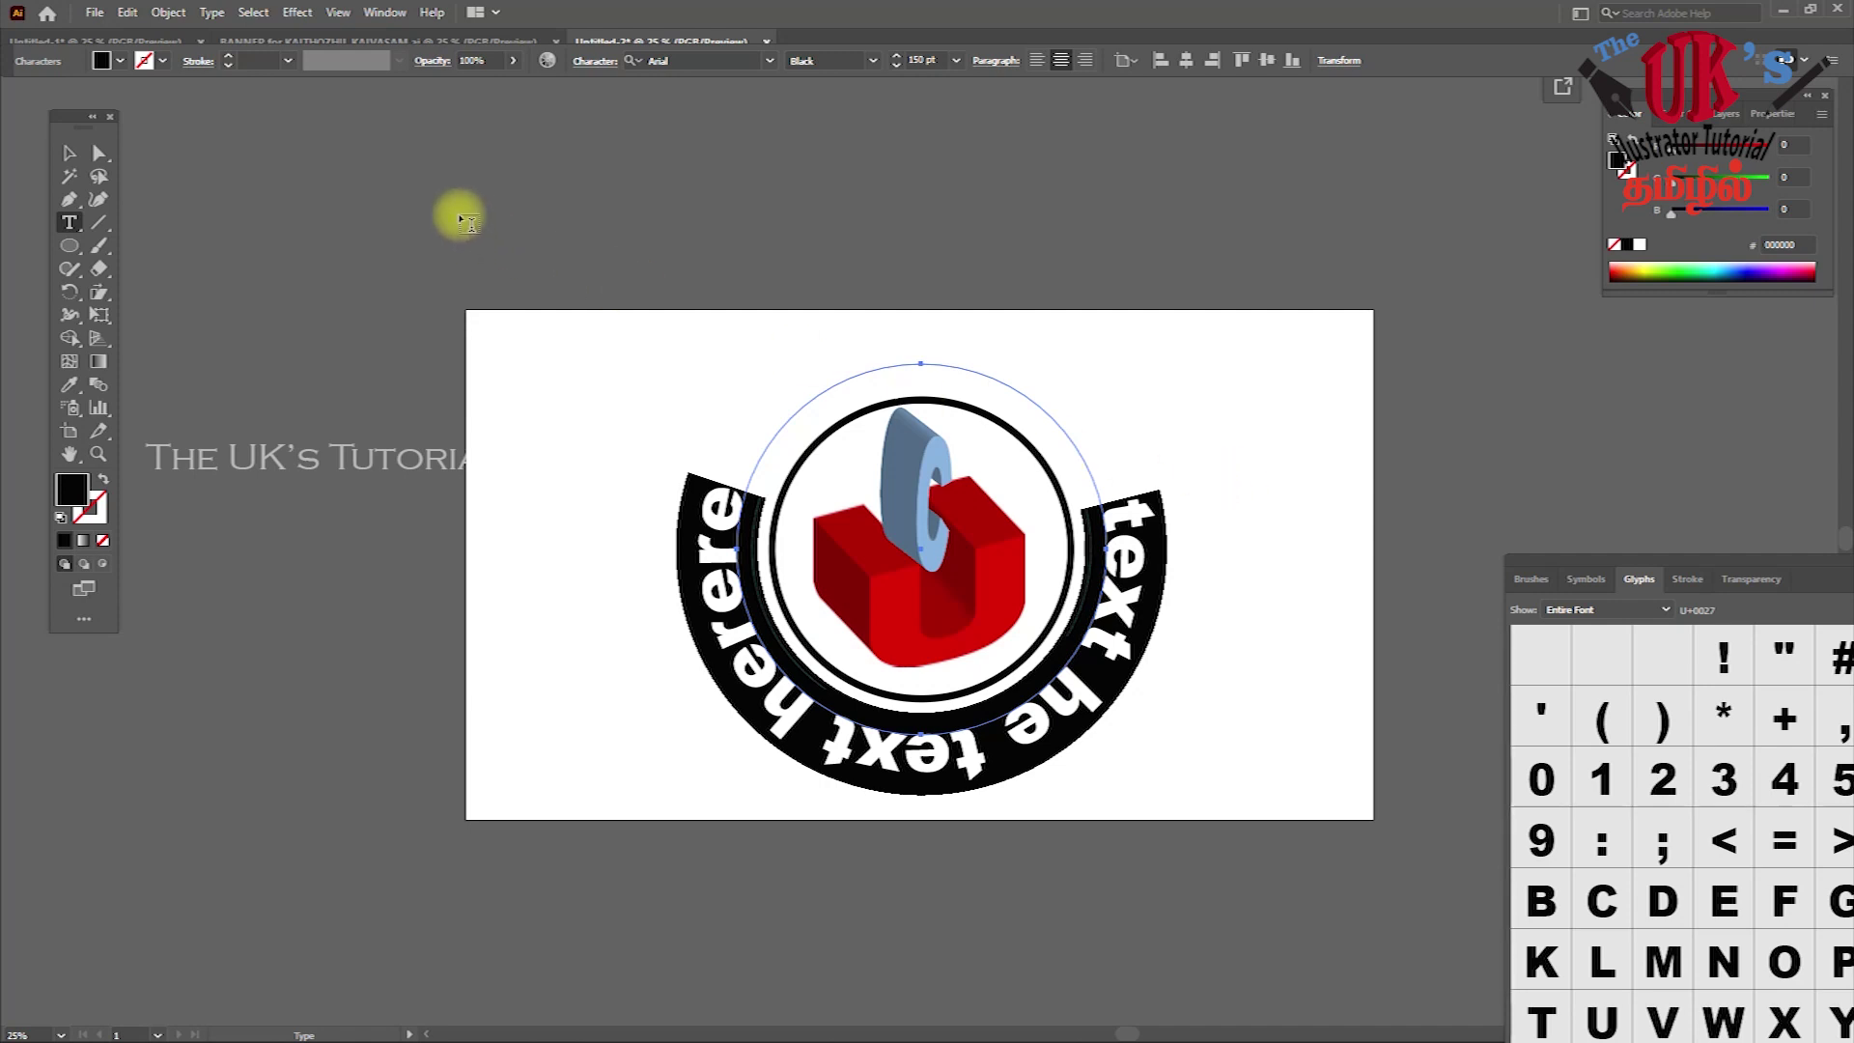
pyautogui.click(117, 64)
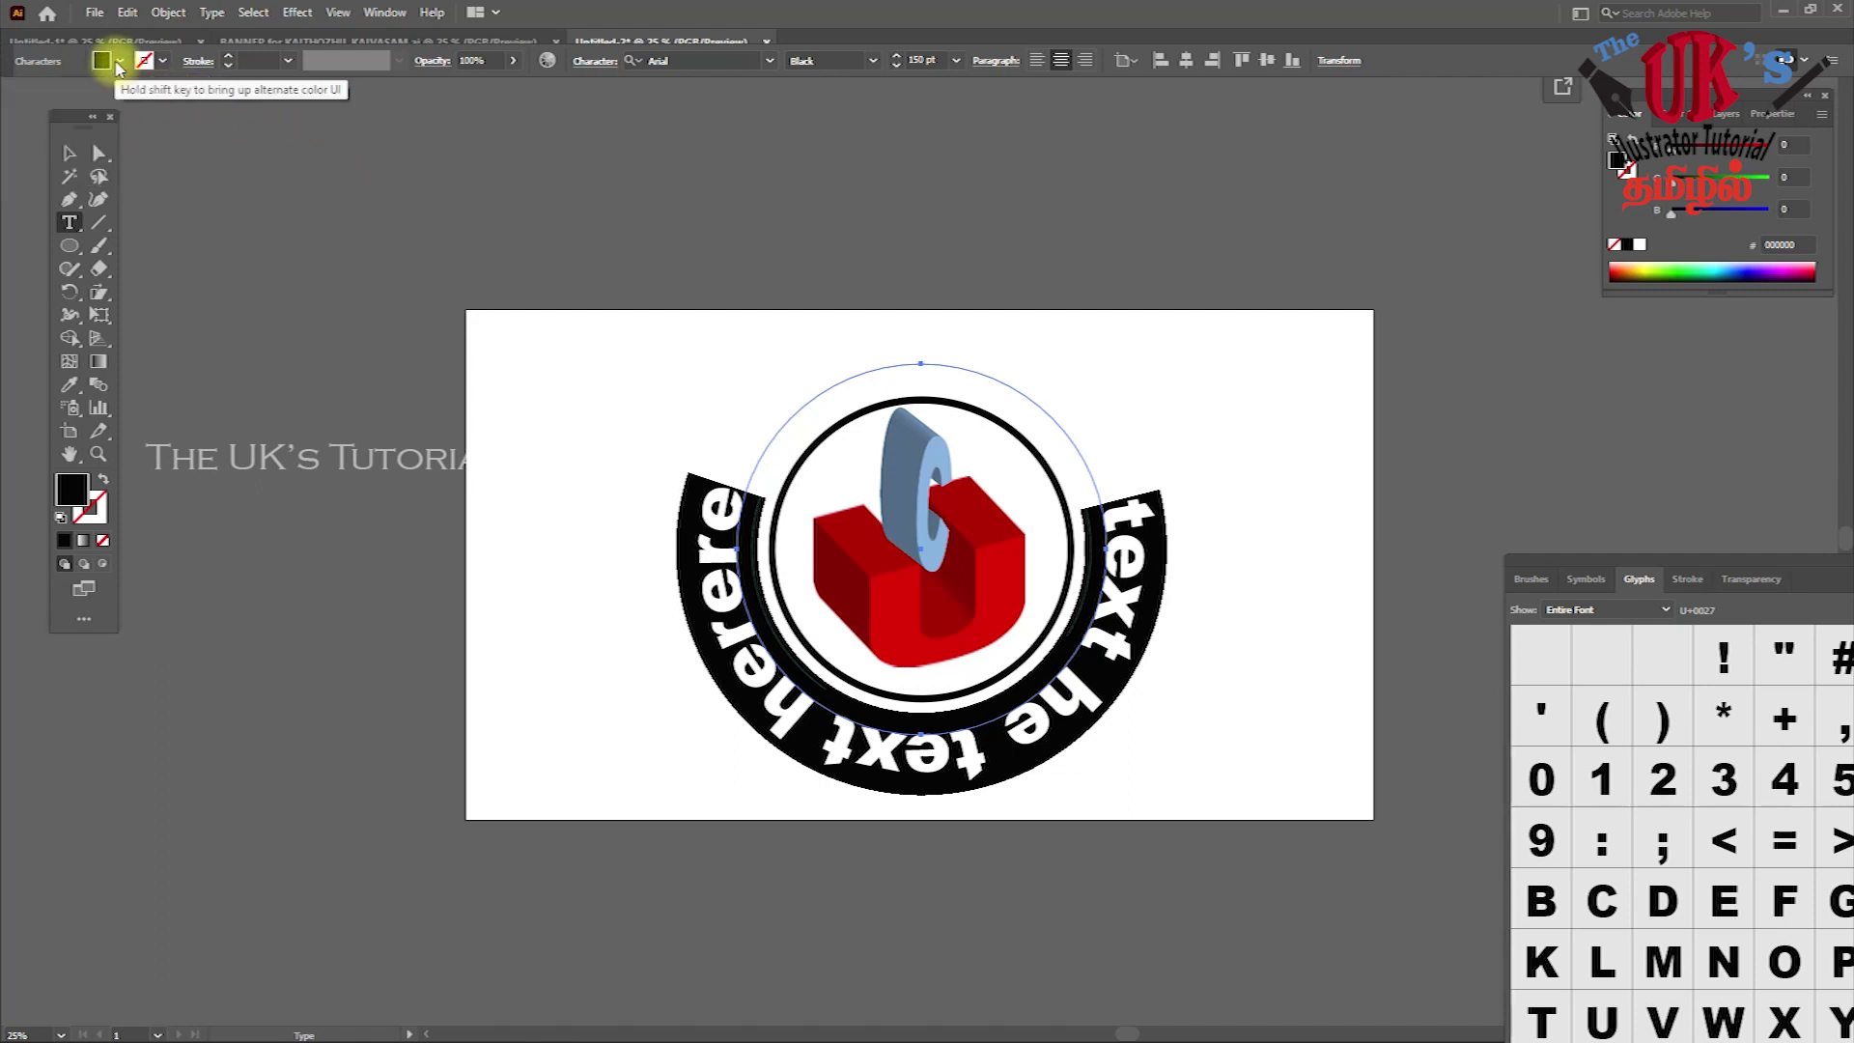
pyautogui.click(170, 14)
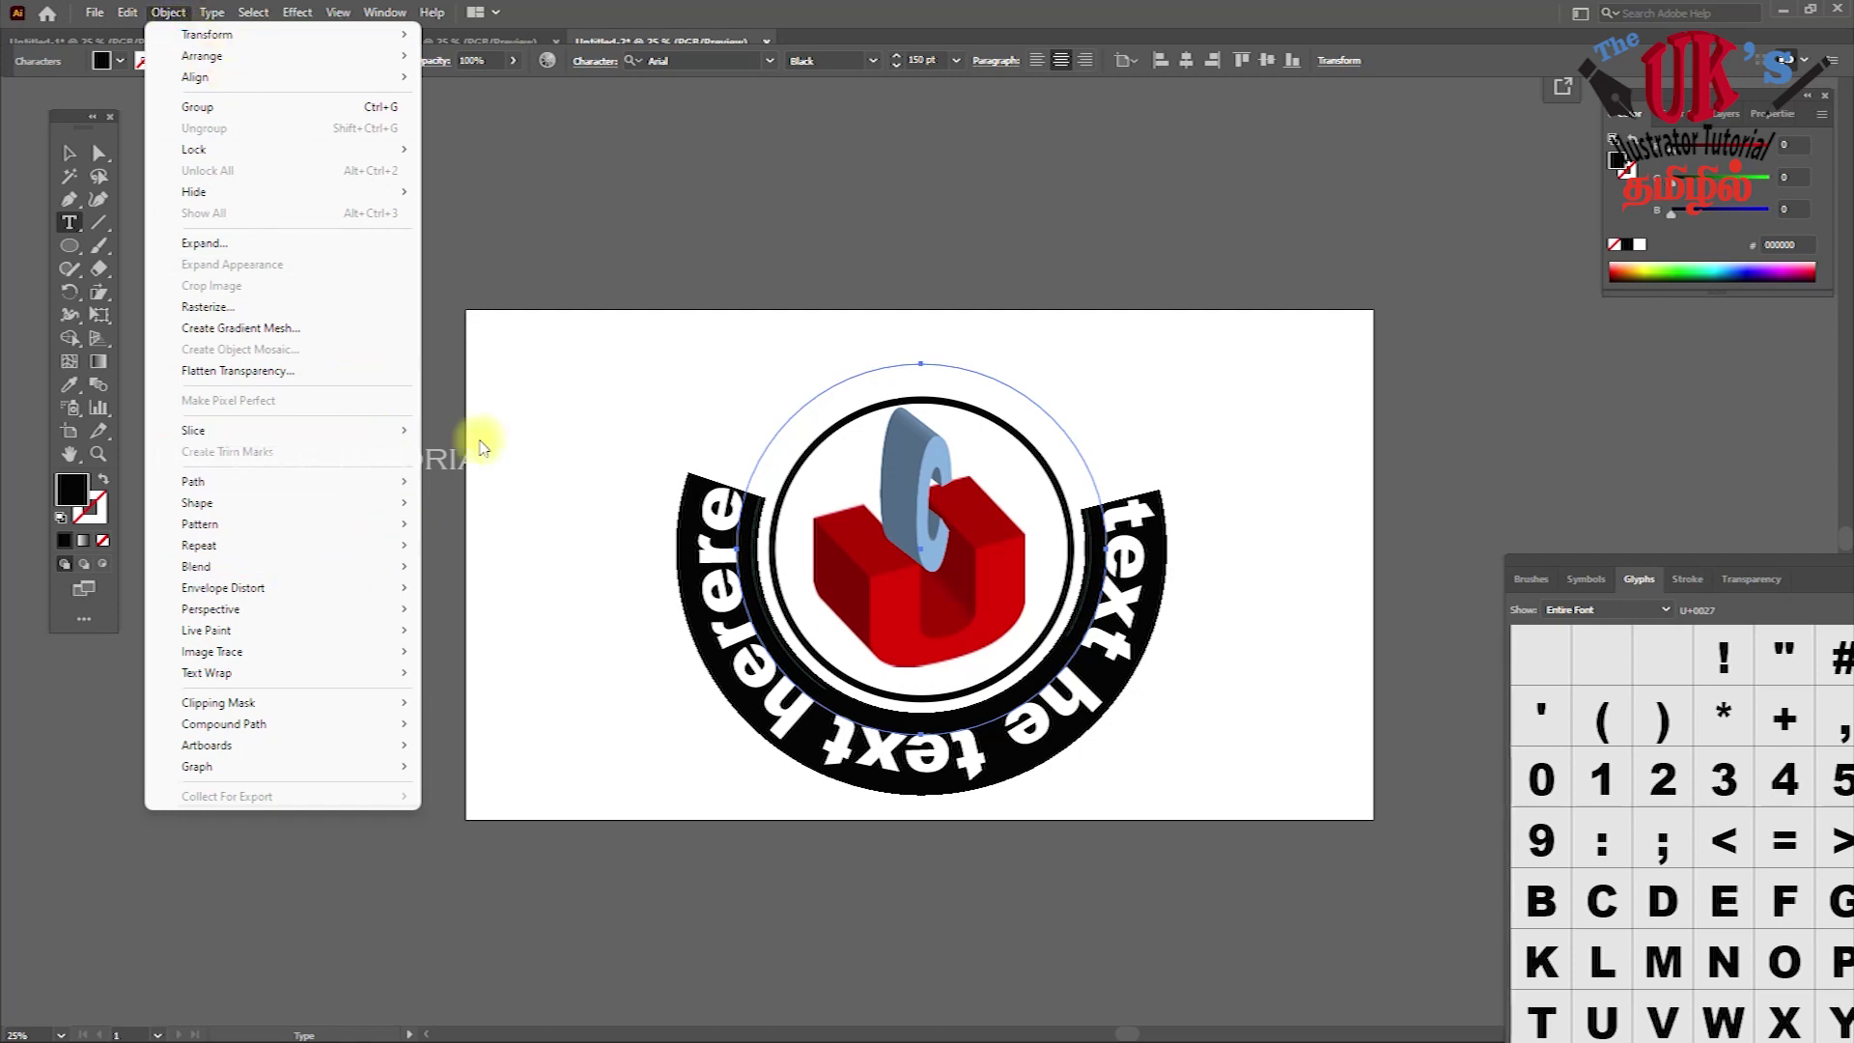
pyautogui.click(632, 232)
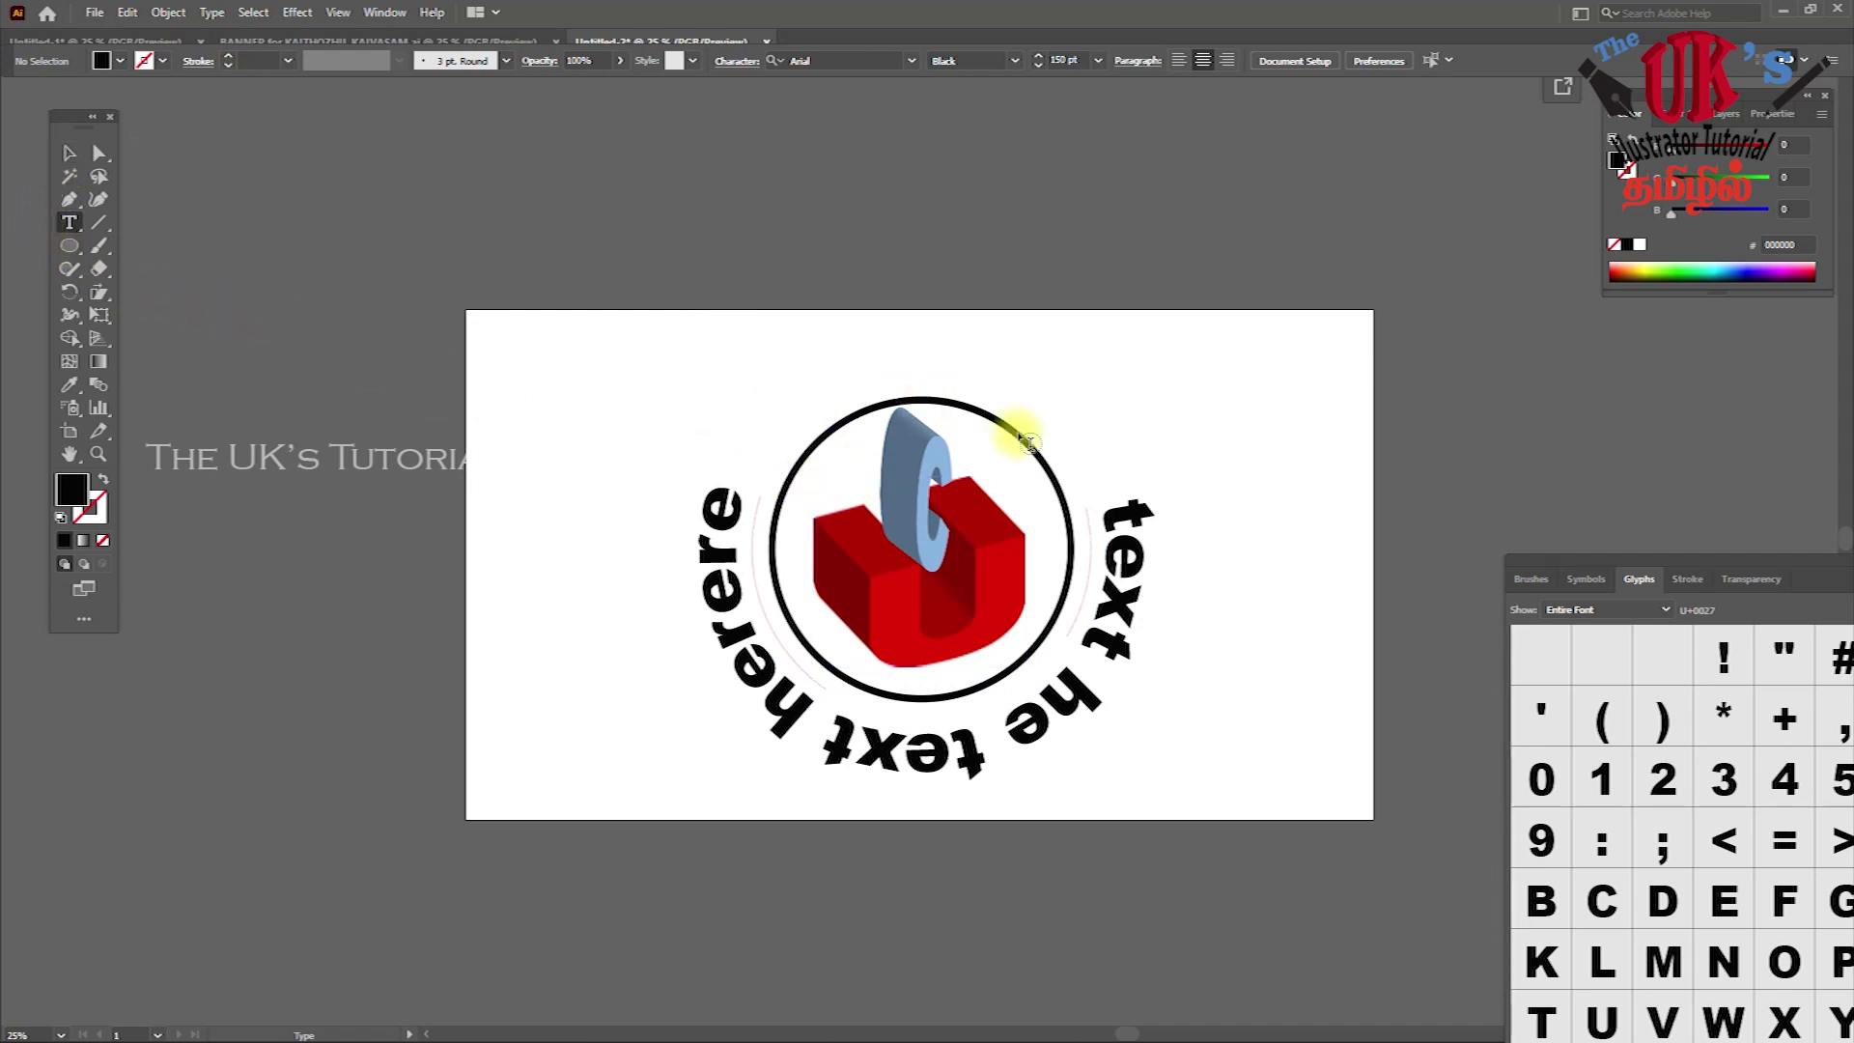
# Convert the curved text to outlines with Create Outlines
pyautogui.click(69, 152)
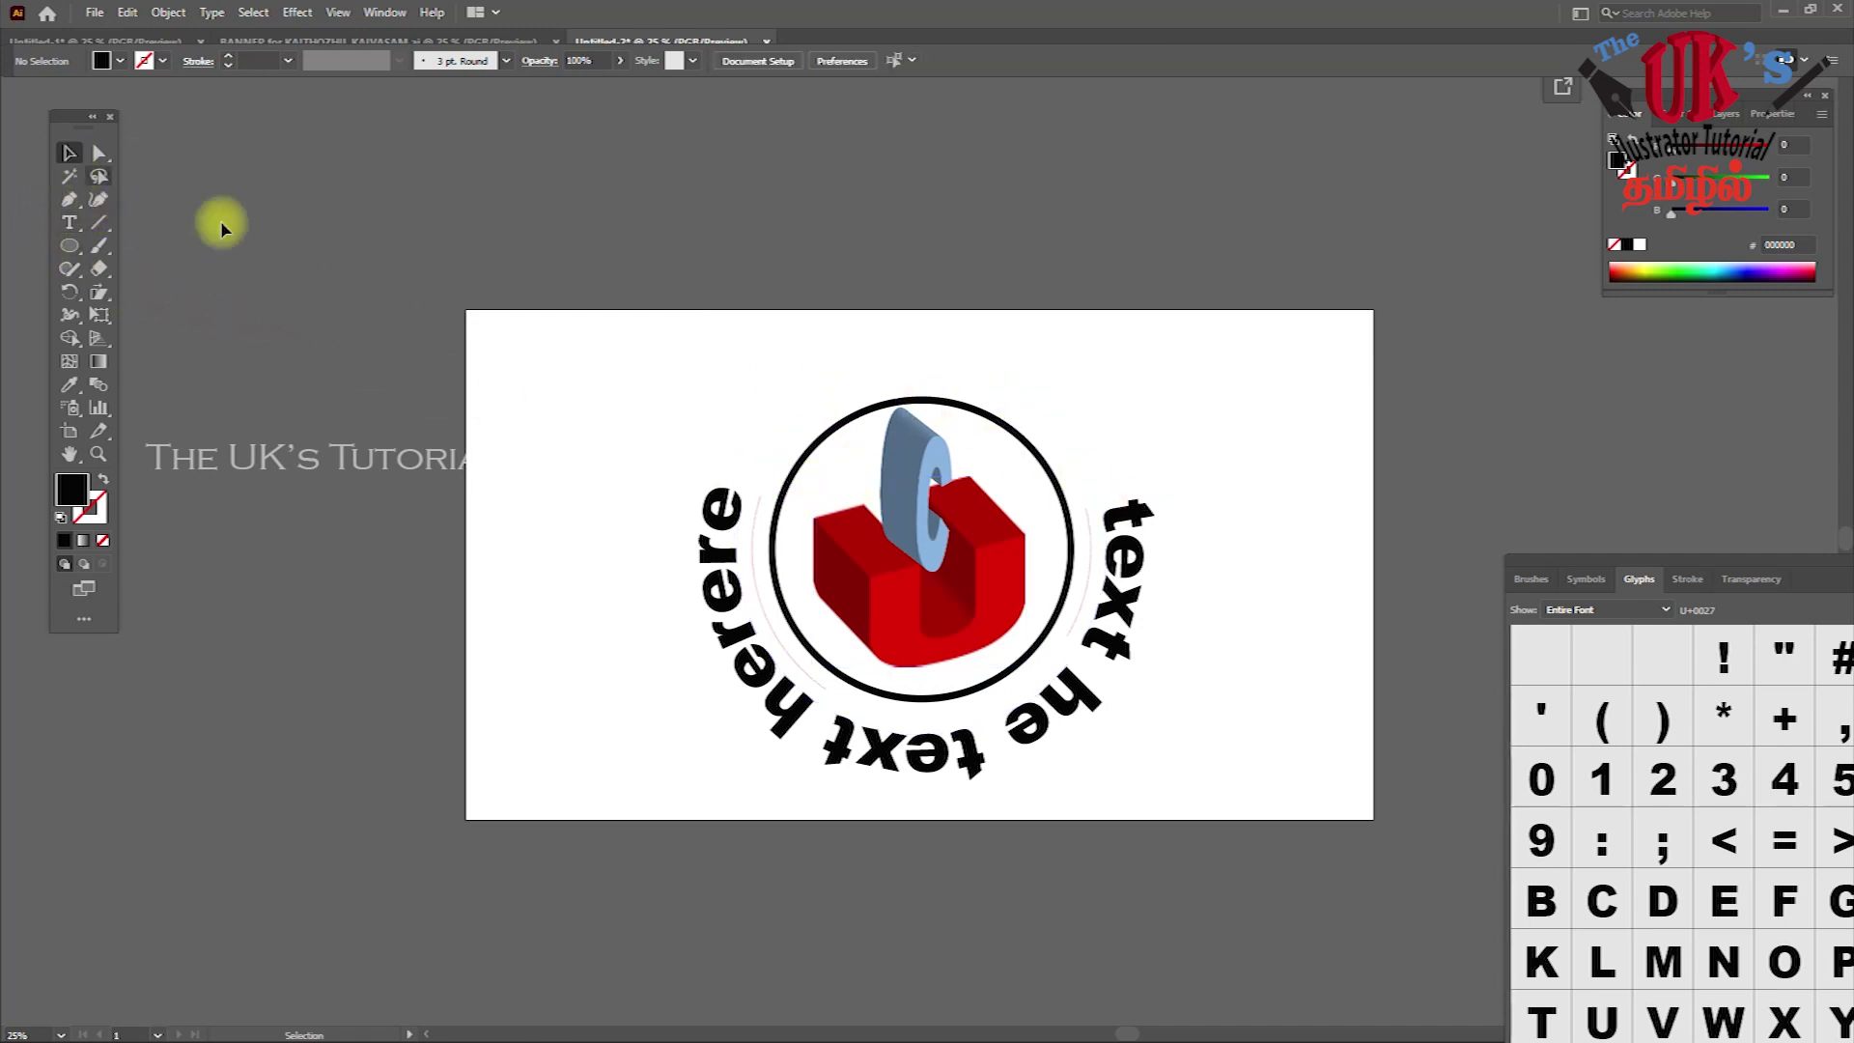
pyautogui.click(1129, 514)
pyautogui.rightClick(1131, 519)
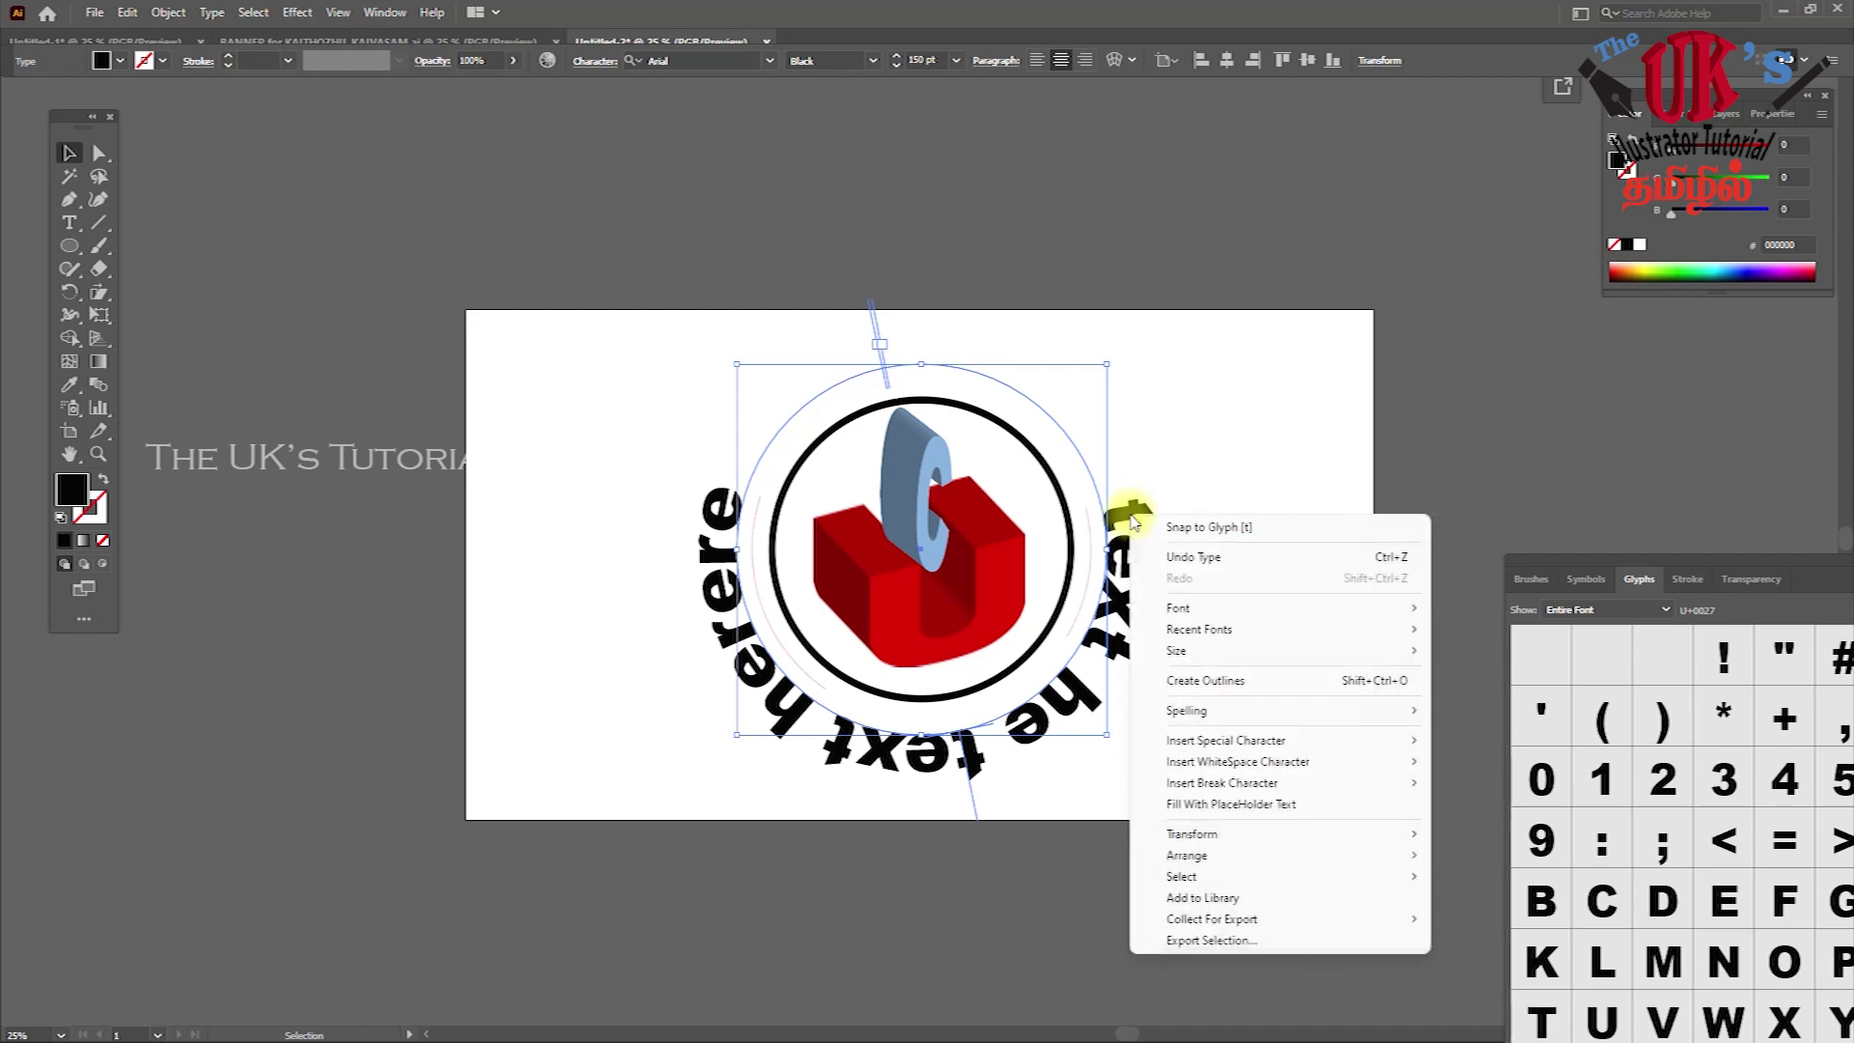
pyautogui.click(1244, 676)
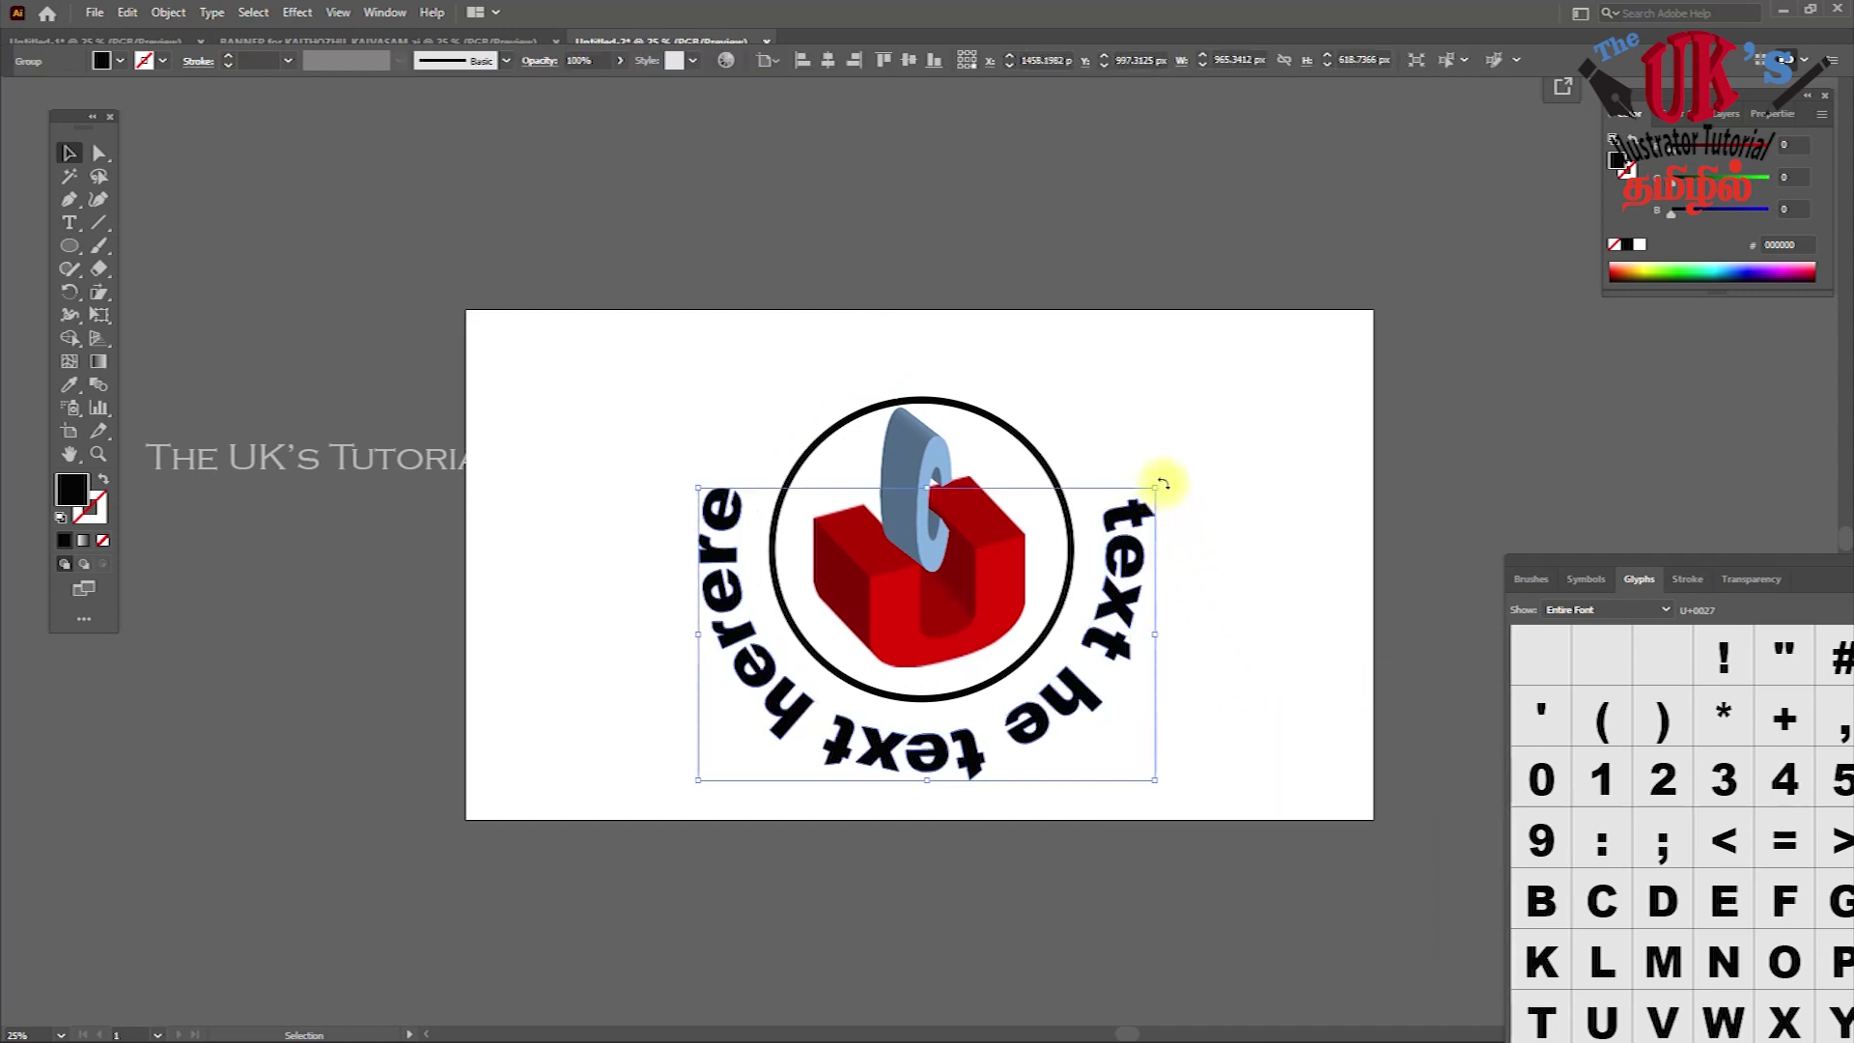
# Rotate the text about 182°, move it above the ring, and shift all artwork down ~50 px
pyautogui.moveTo(1163, 482); pyautogui.dragTo(691, 792)
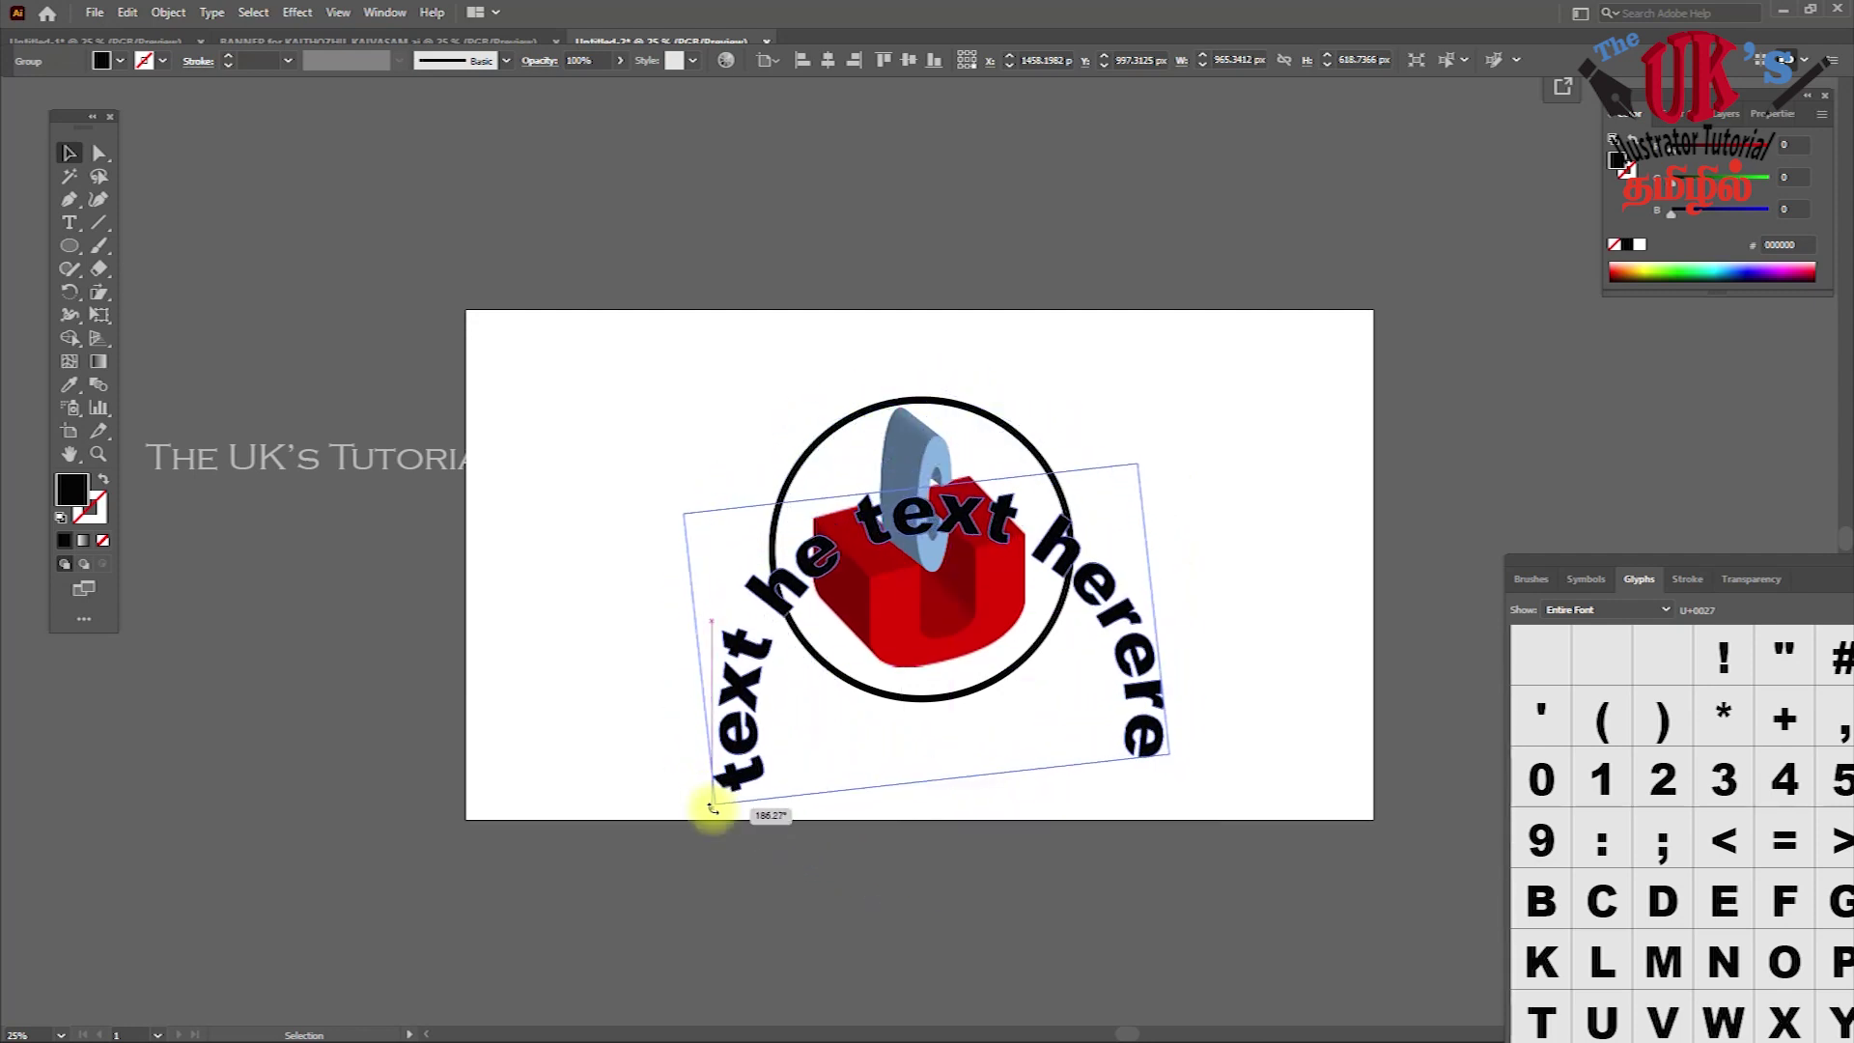
pyautogui.moveTo(691, 792); pyautogui.dragTo(695, 795)
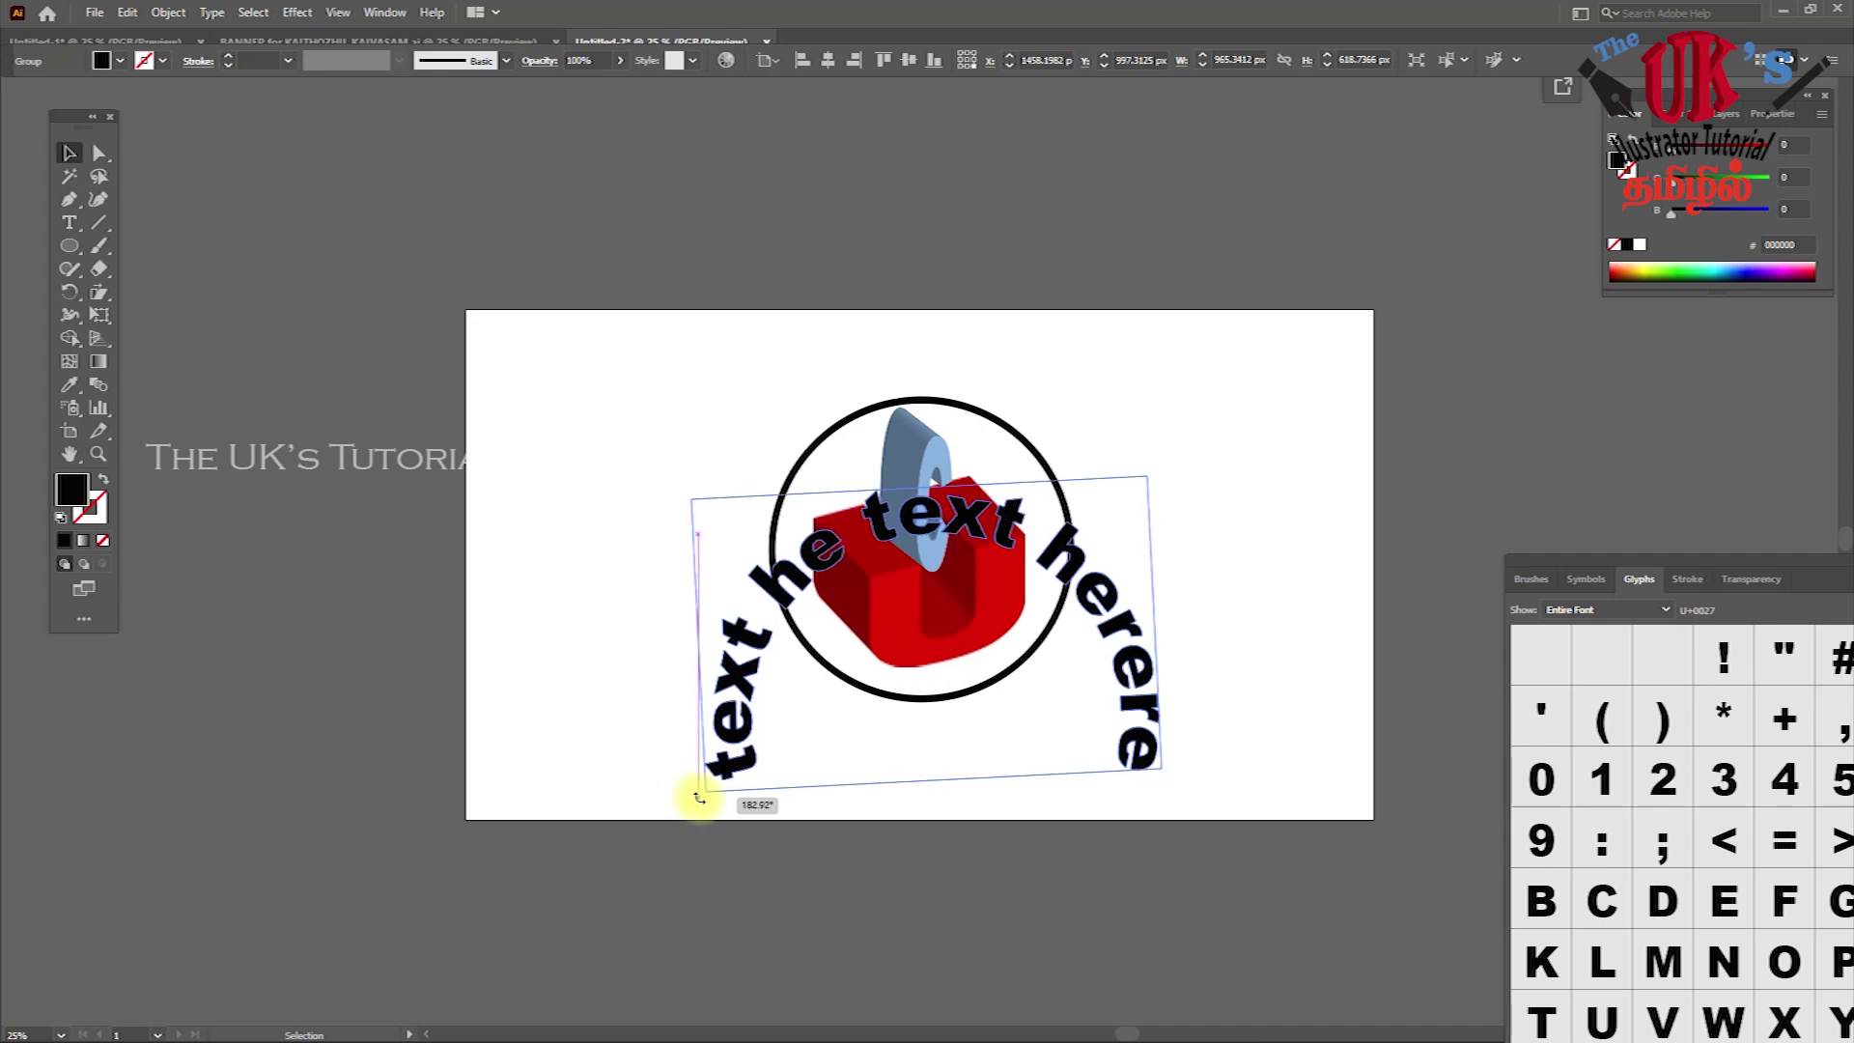
pyautogui.click(1154, 425)
pyautogui.moveTo(937, 525); pyautogui.dragTo(950, 352)
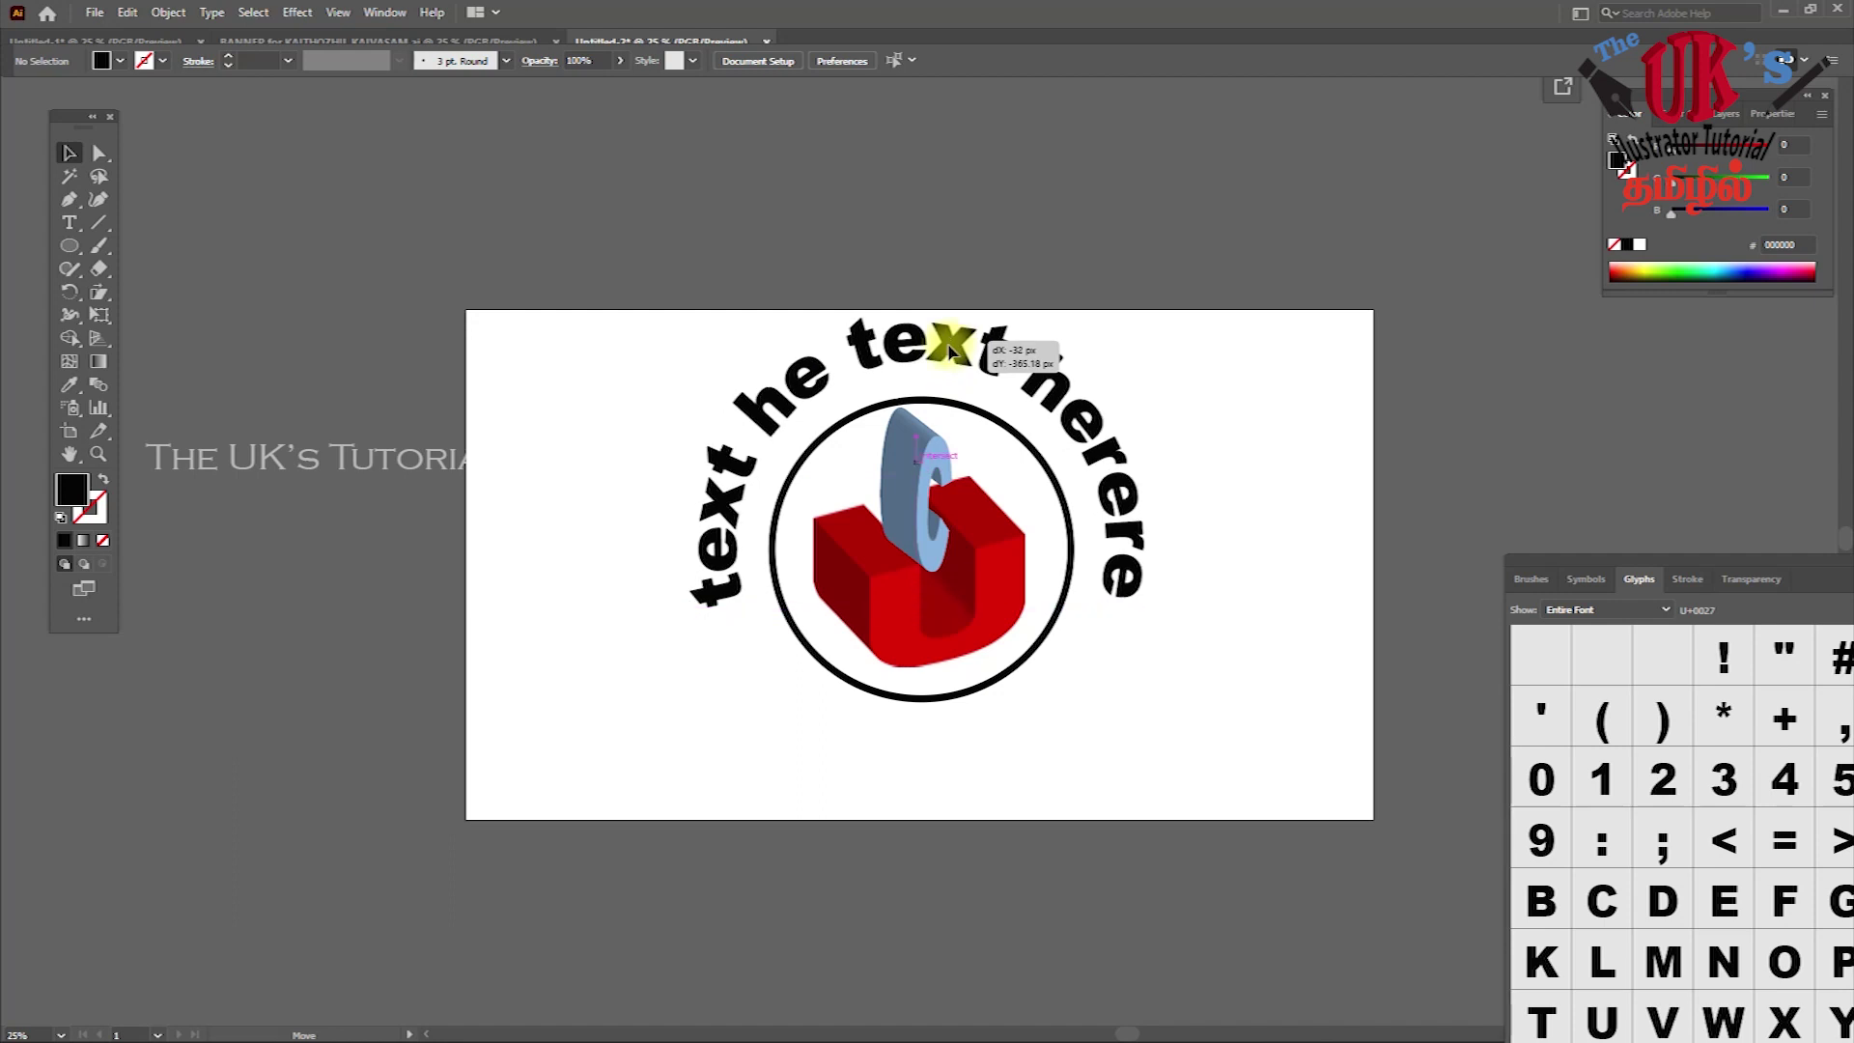
pyautogui.click(728, 286)
pyautogui.moveTo(1166, 753)
pyautogui.mouseDown()
pyautogui.moveTo(994, 580)
pyautogui.moveTo(1012, 626)
pyautogui.mouseUp()
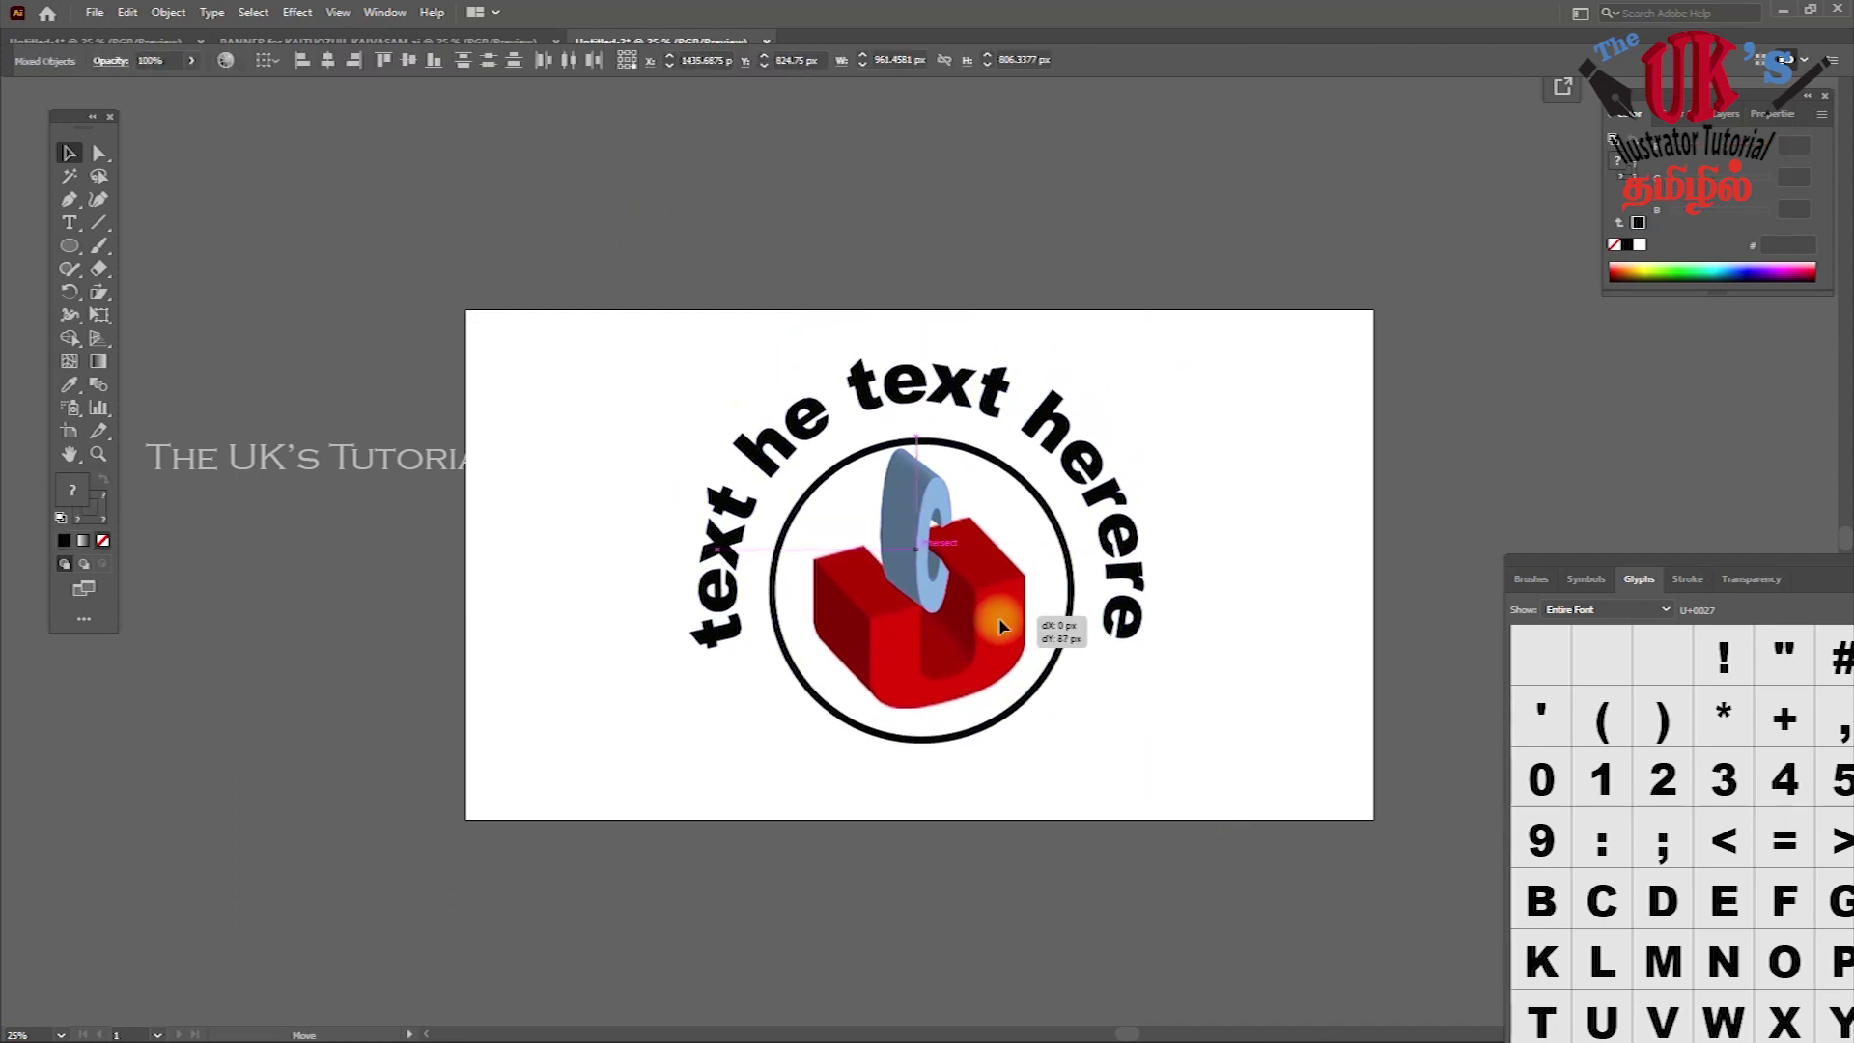
# Scale the arched text to about 920 px wide and nudge it right and down
pyautogui.click(1270, 563)
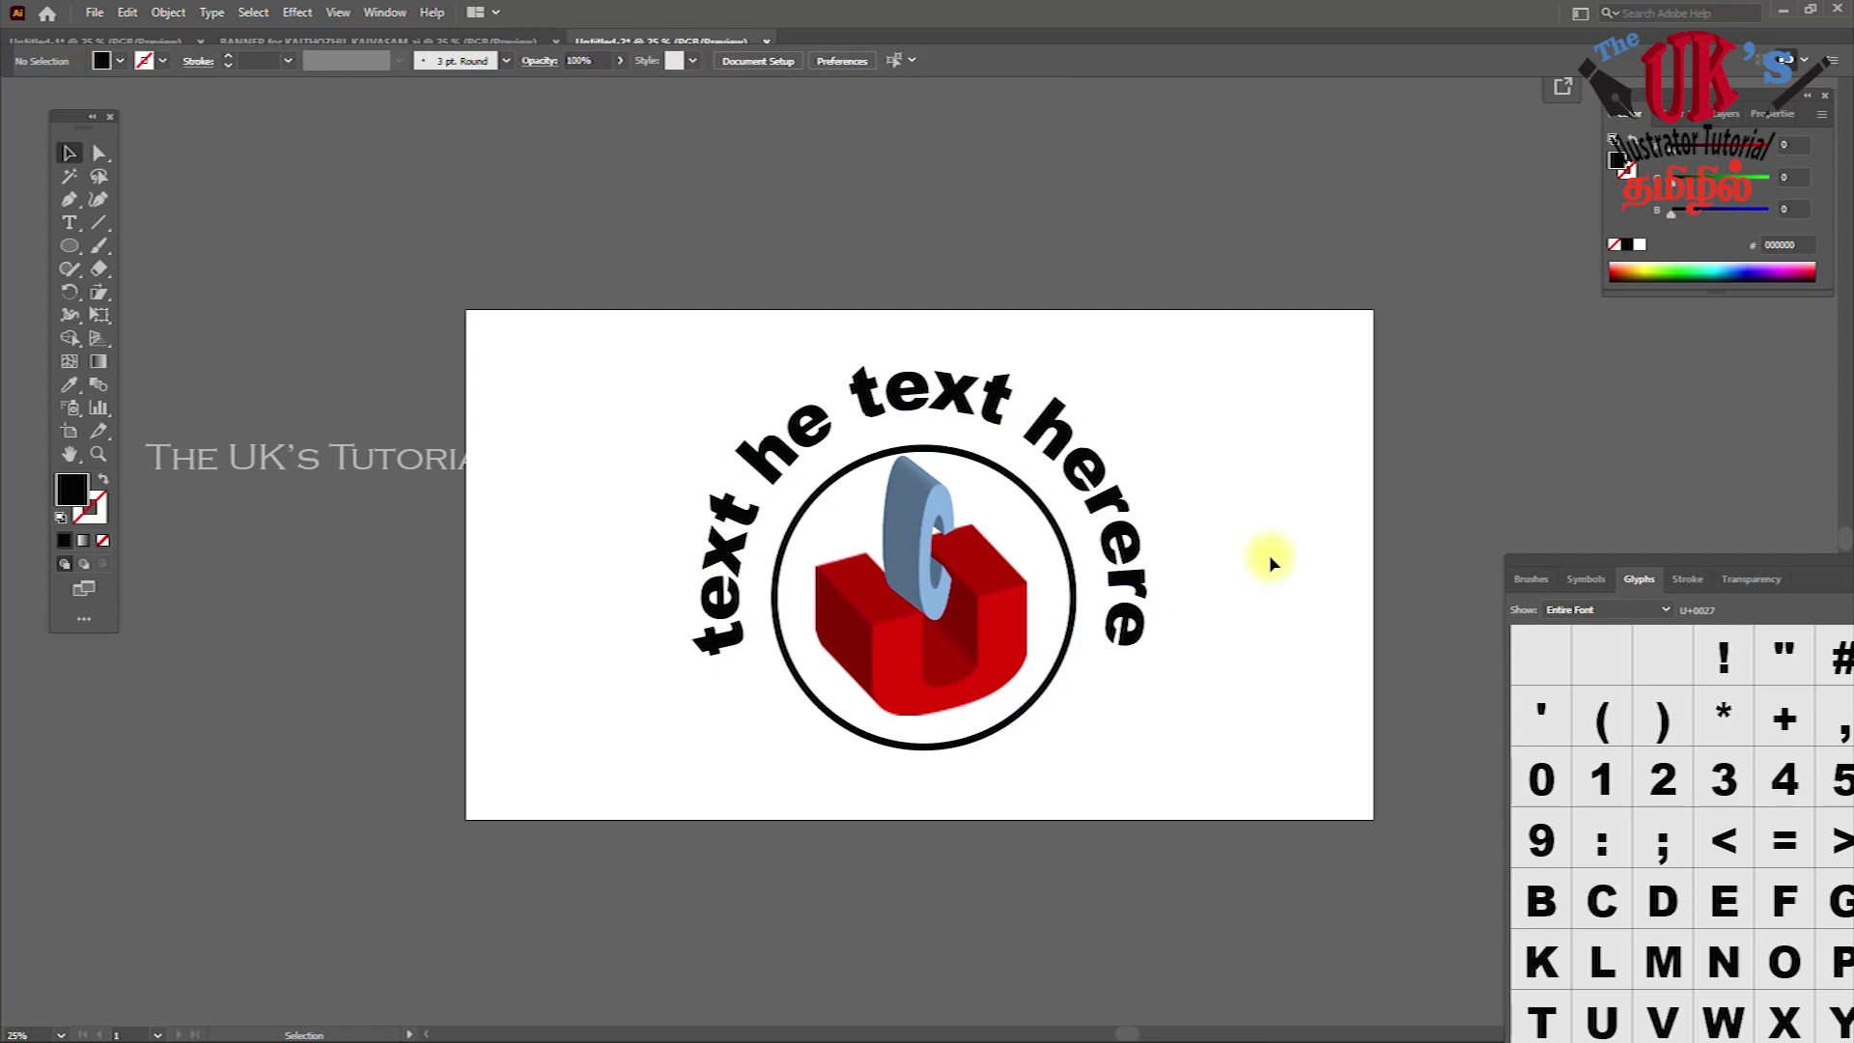
pyautogui.click(1116, 533)
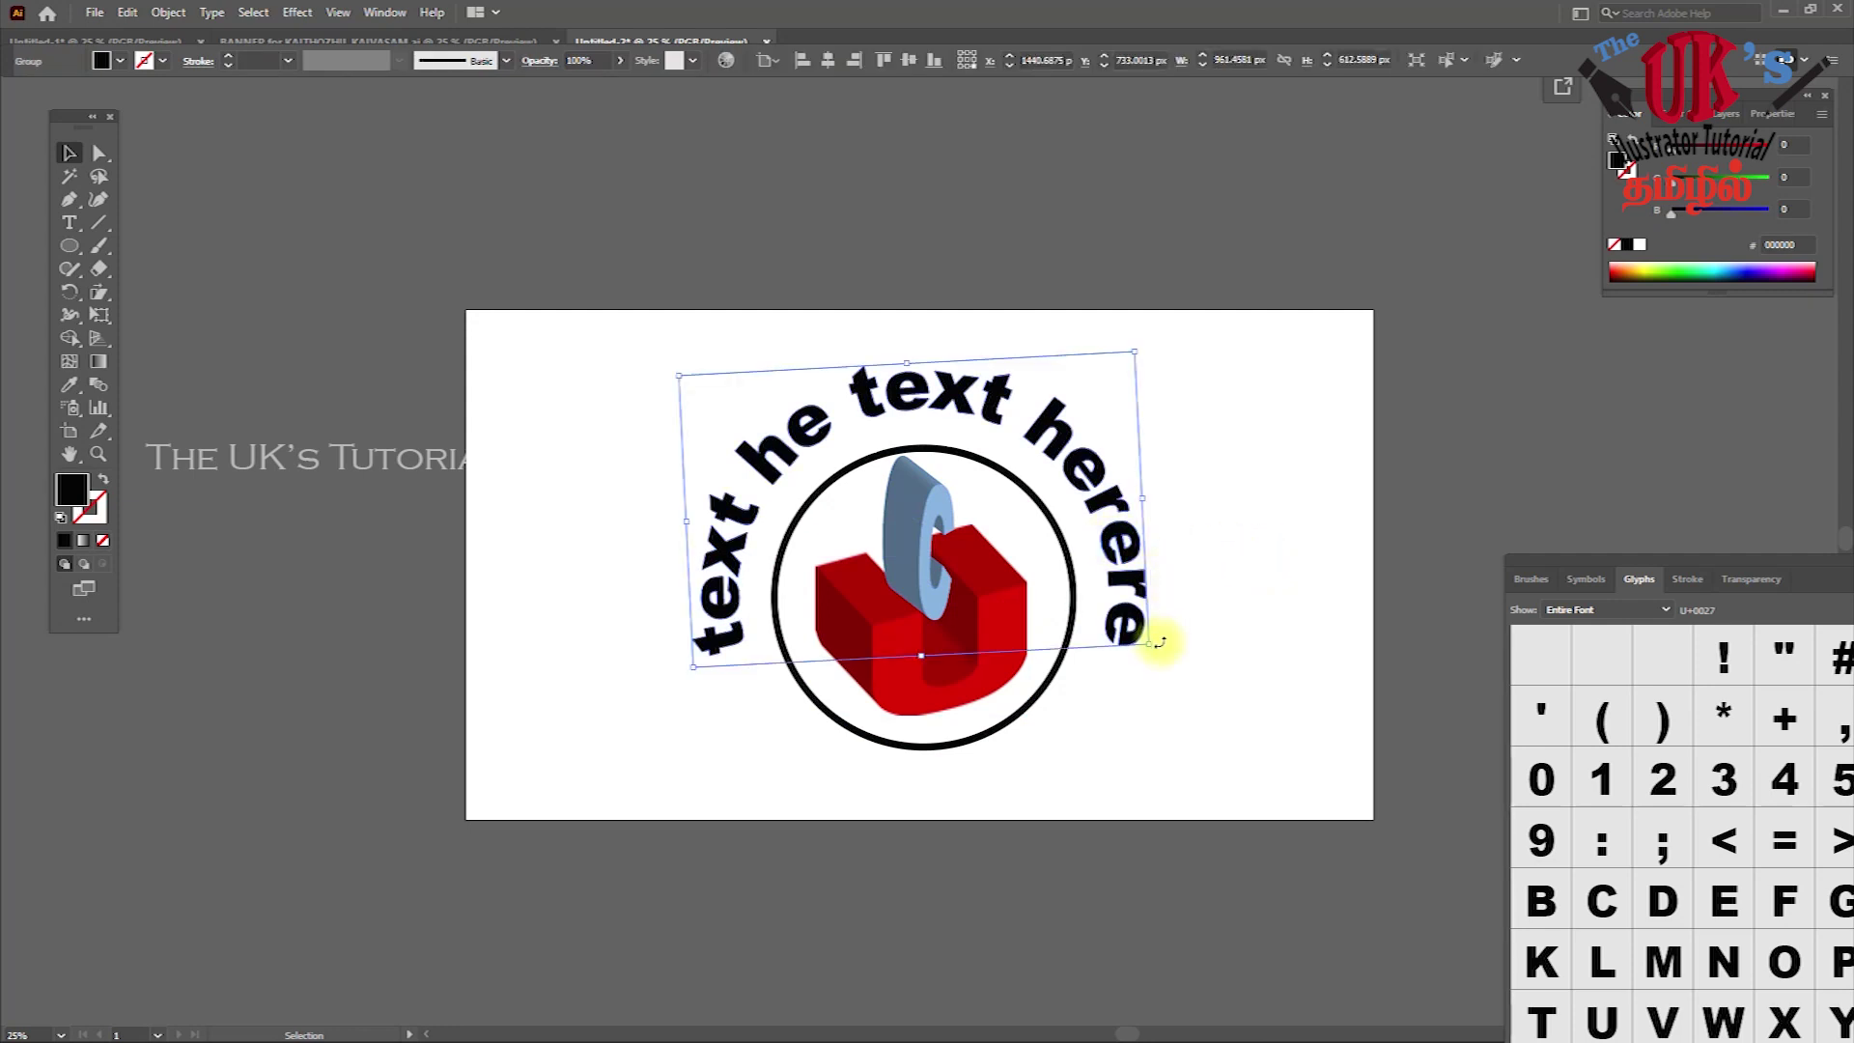
pyautogui.moveTo(1152, 649); pyautogui.dragTo(1127, 633)
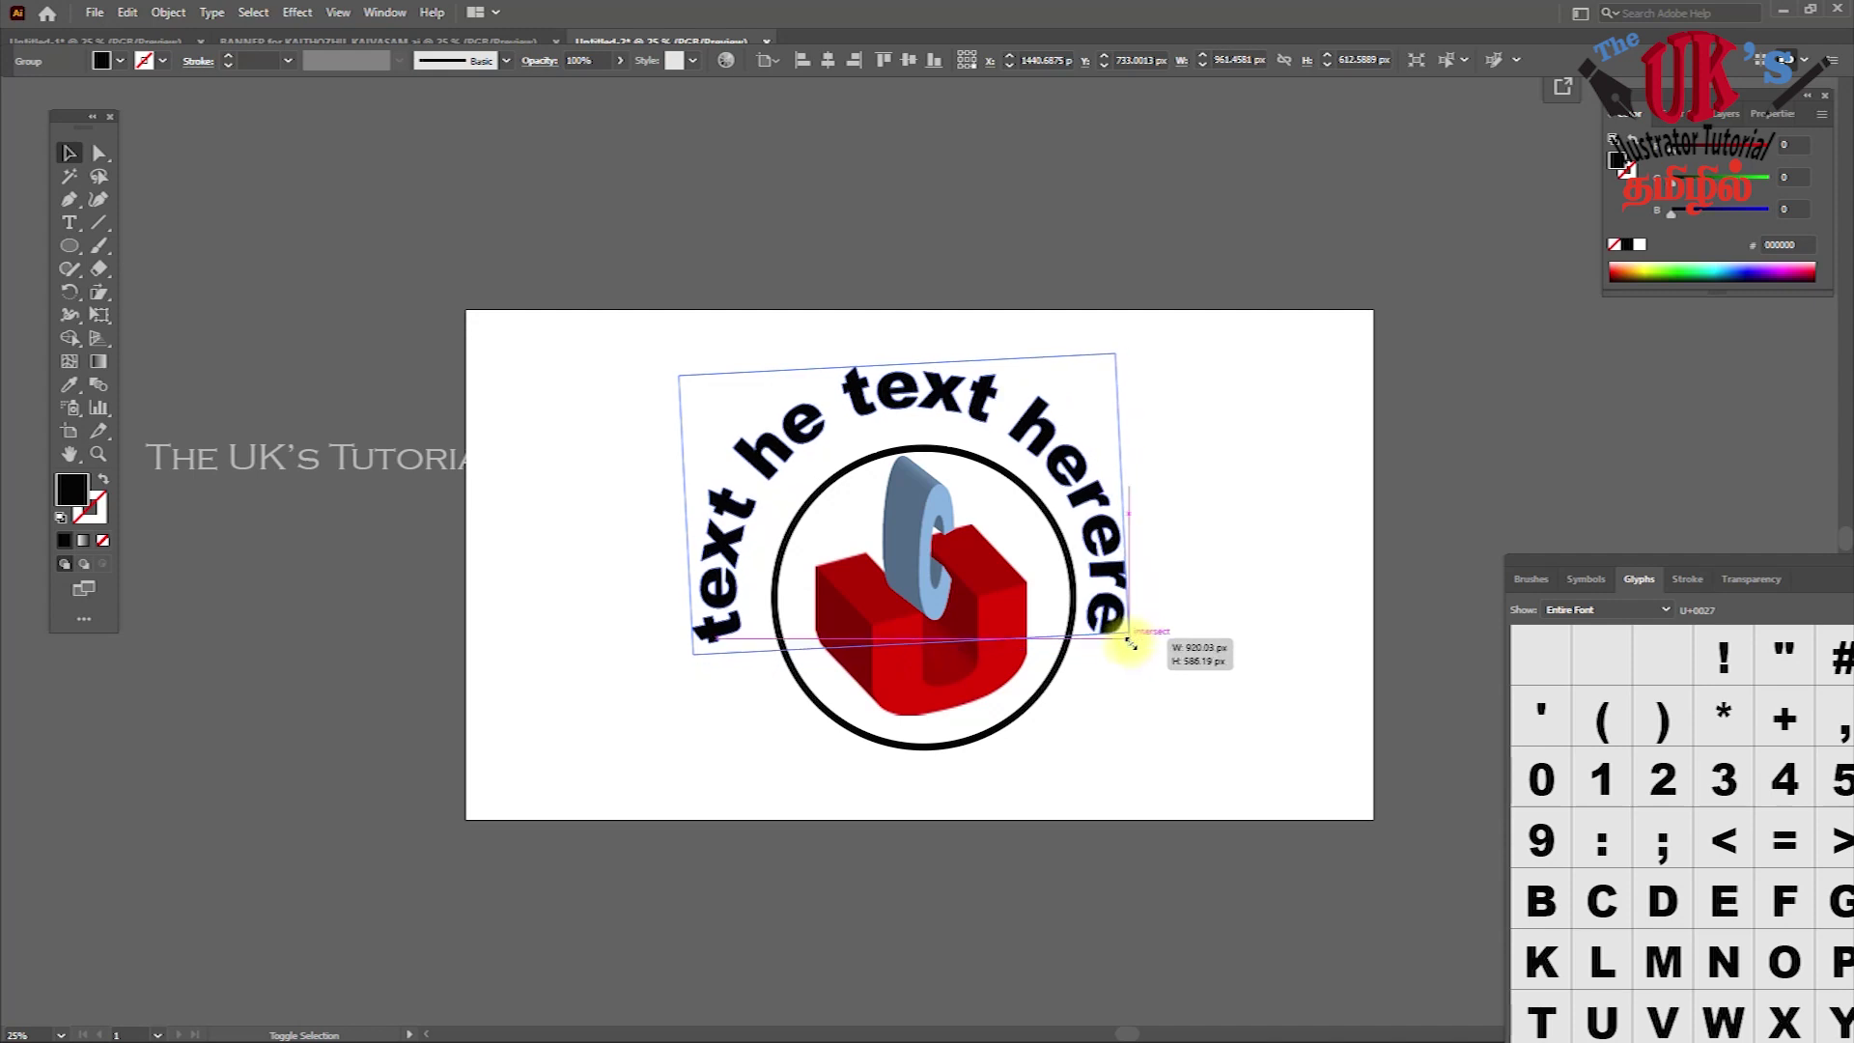
pyautogui.press('Right')
pyautogui.press('Right')
pyautogui.press('Right')
pyautogui.press('Right')
pyautogui.press('Right')
pyautogui.press('Down')
pyautogui.press('Down')
pyautogui.press('Down')
pyautogui.press('Down')
pyautogui.press('Down')
pyautogui.press('Down')
pyautogui.press('Down')
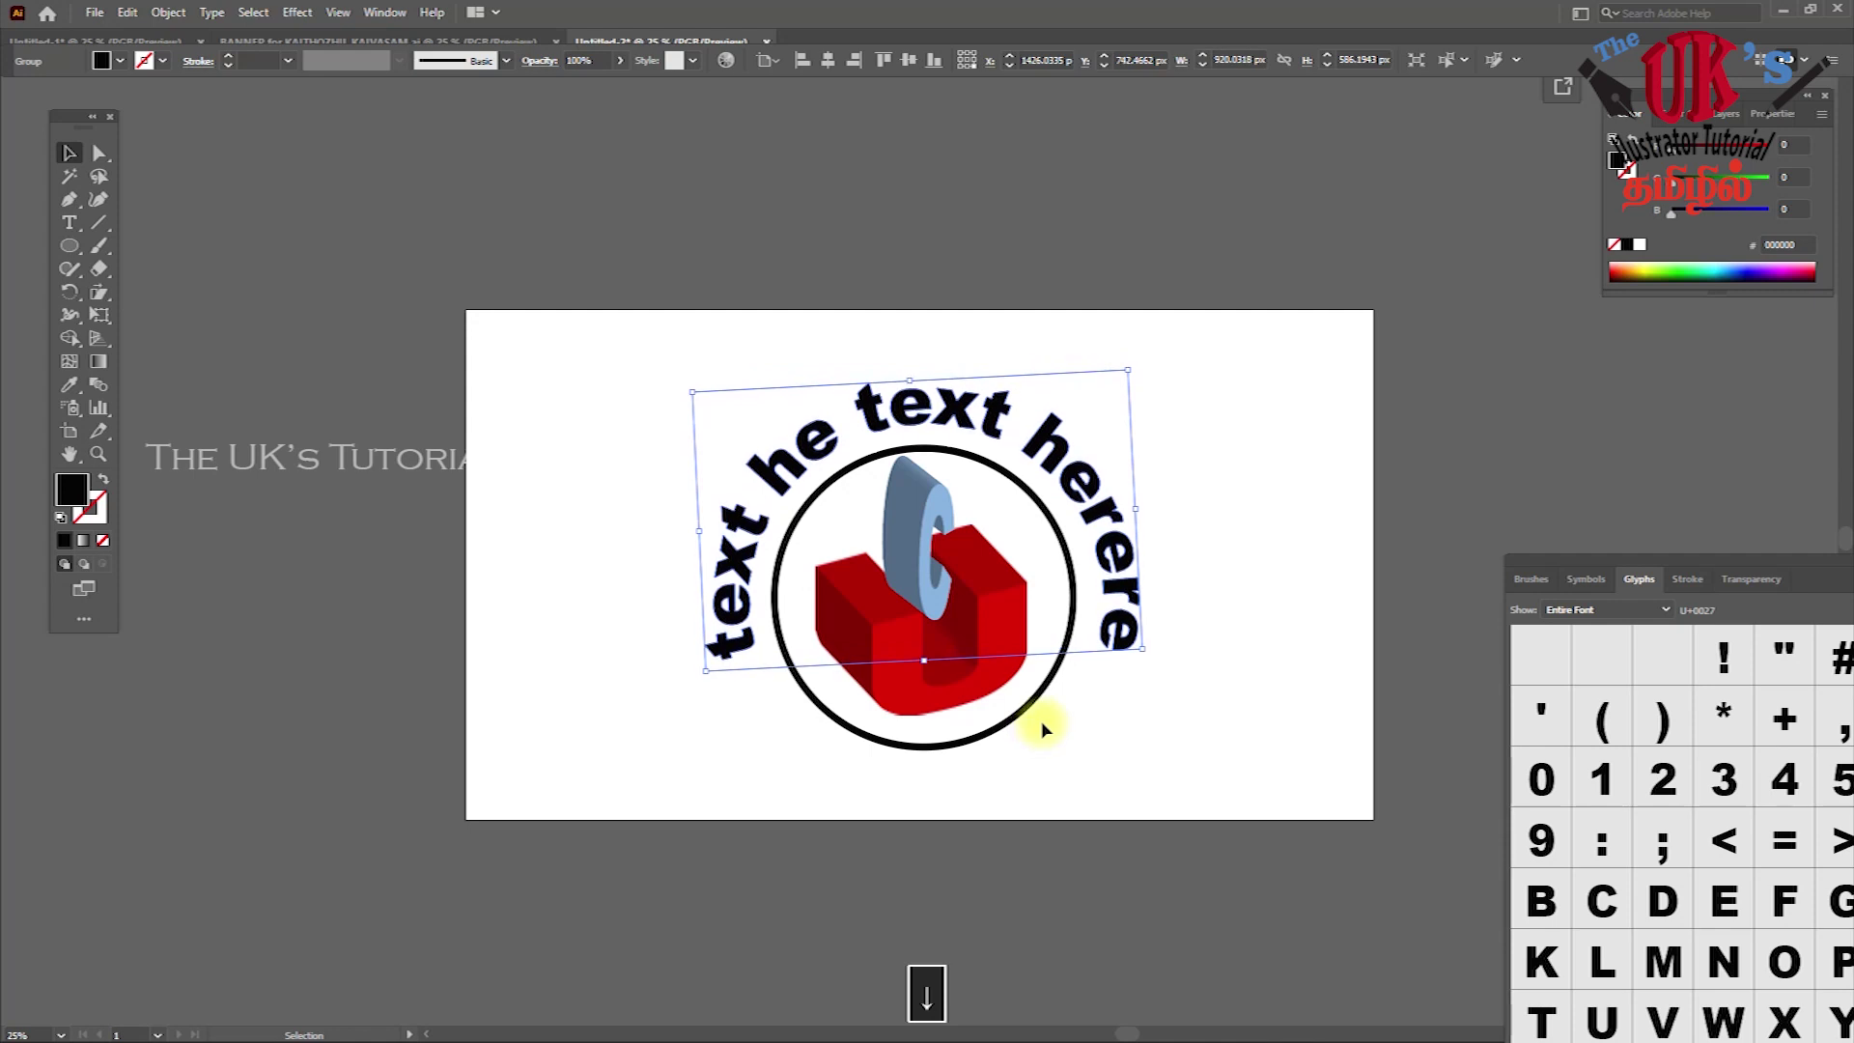
pyautogui.click(1213, 629)
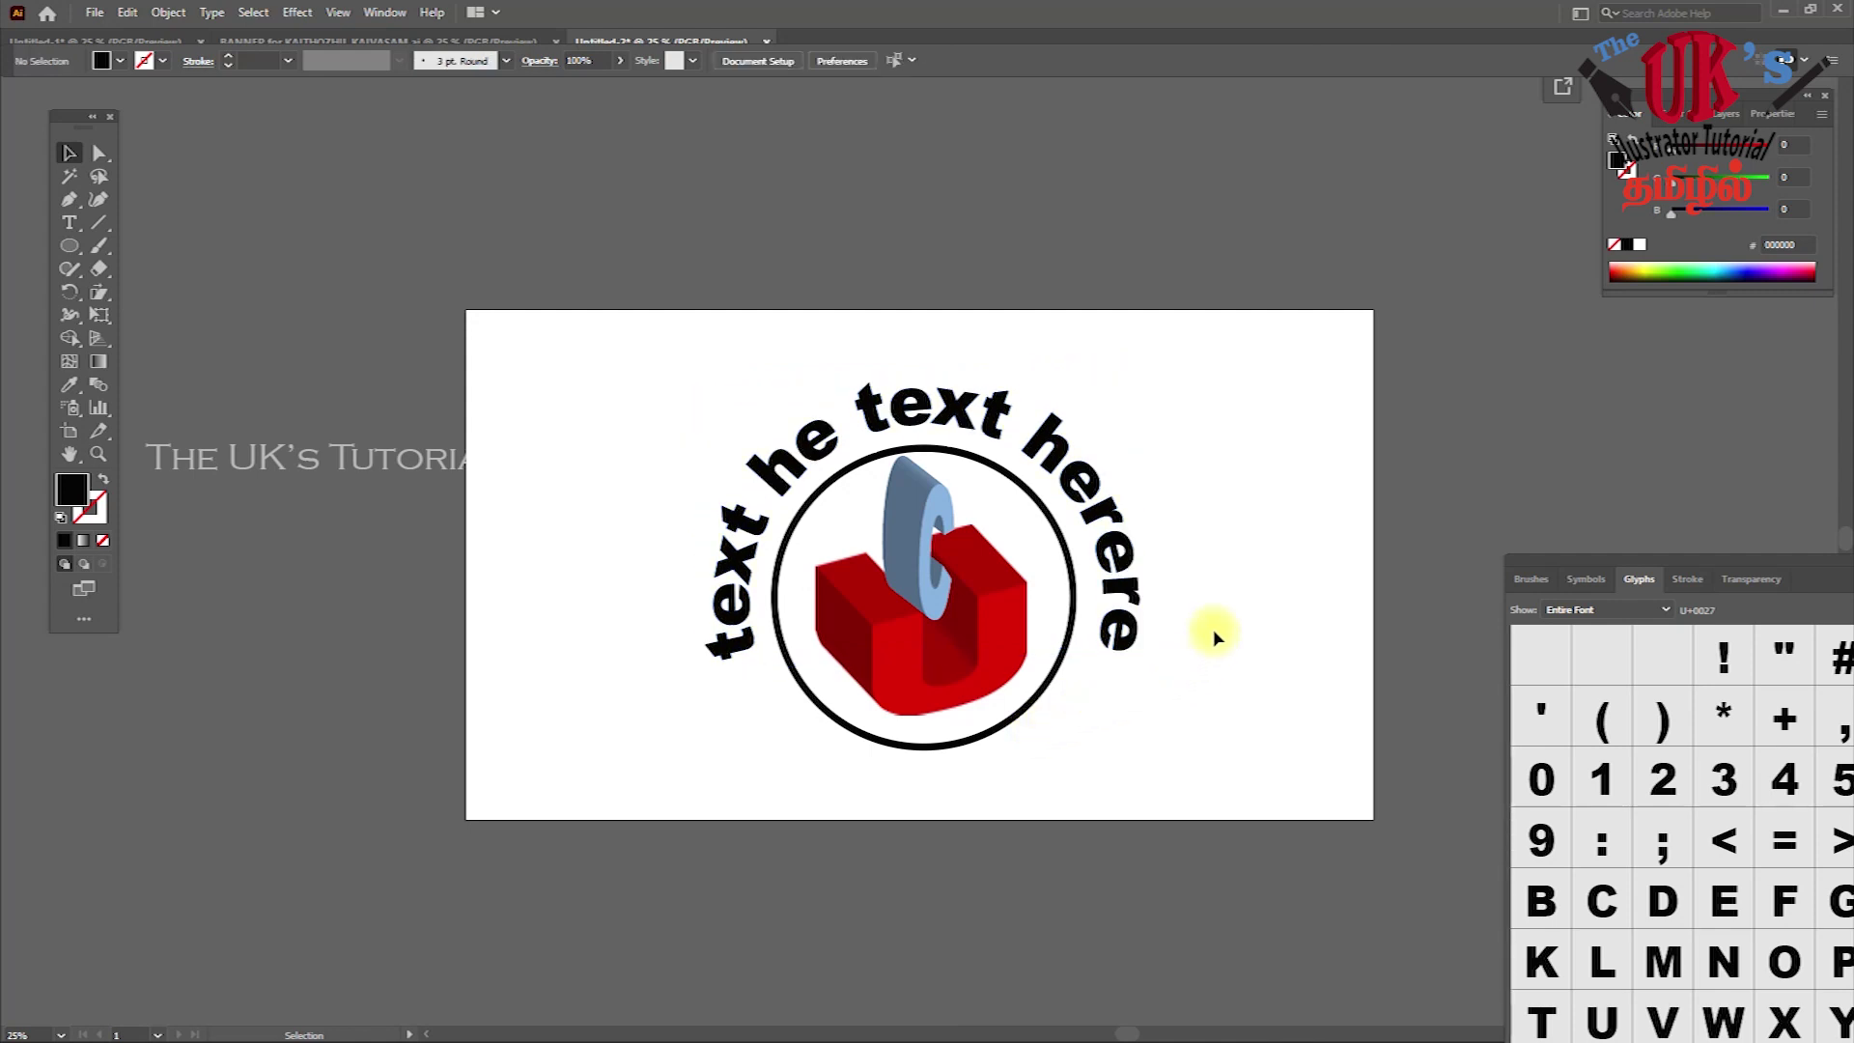
# Fill the arched lettering with blue 3399ff using the Color Picker
pyautogui.click(950, 402)
pyautogui.doubleClick(74, 491)
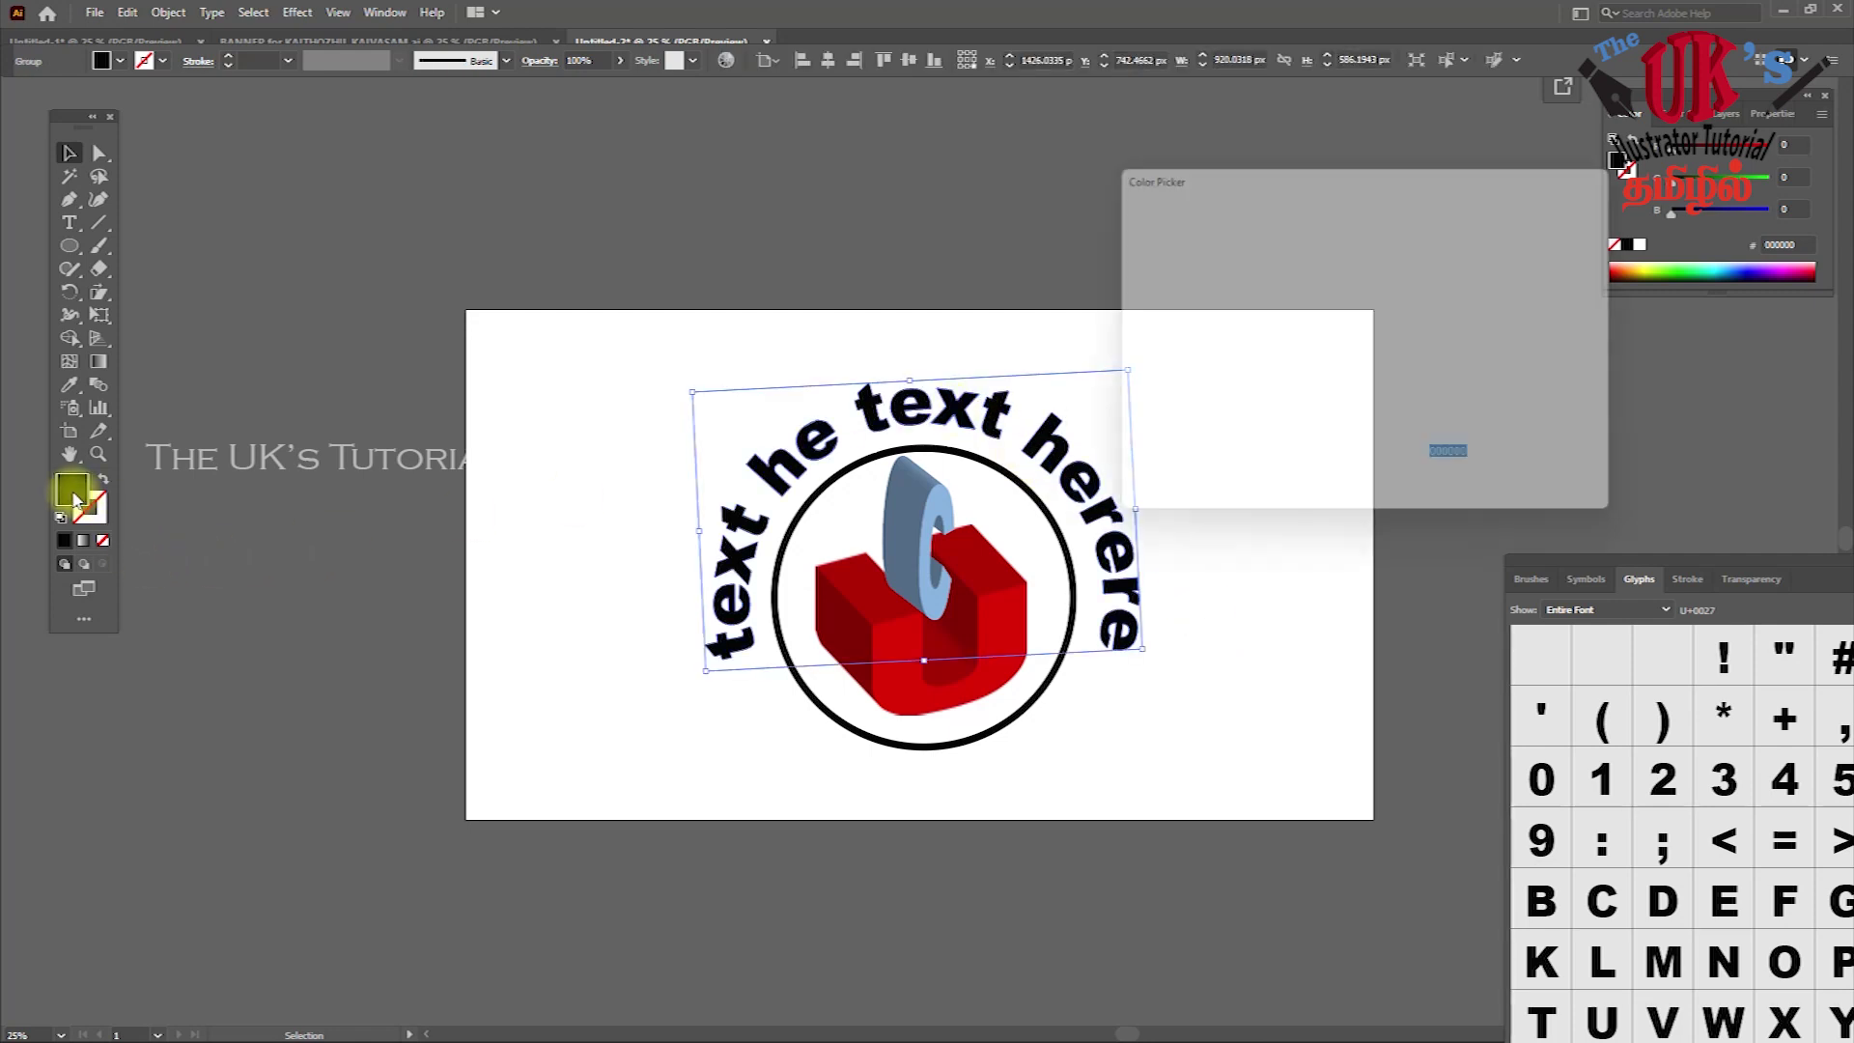
pyautogui.click(1282, 244)
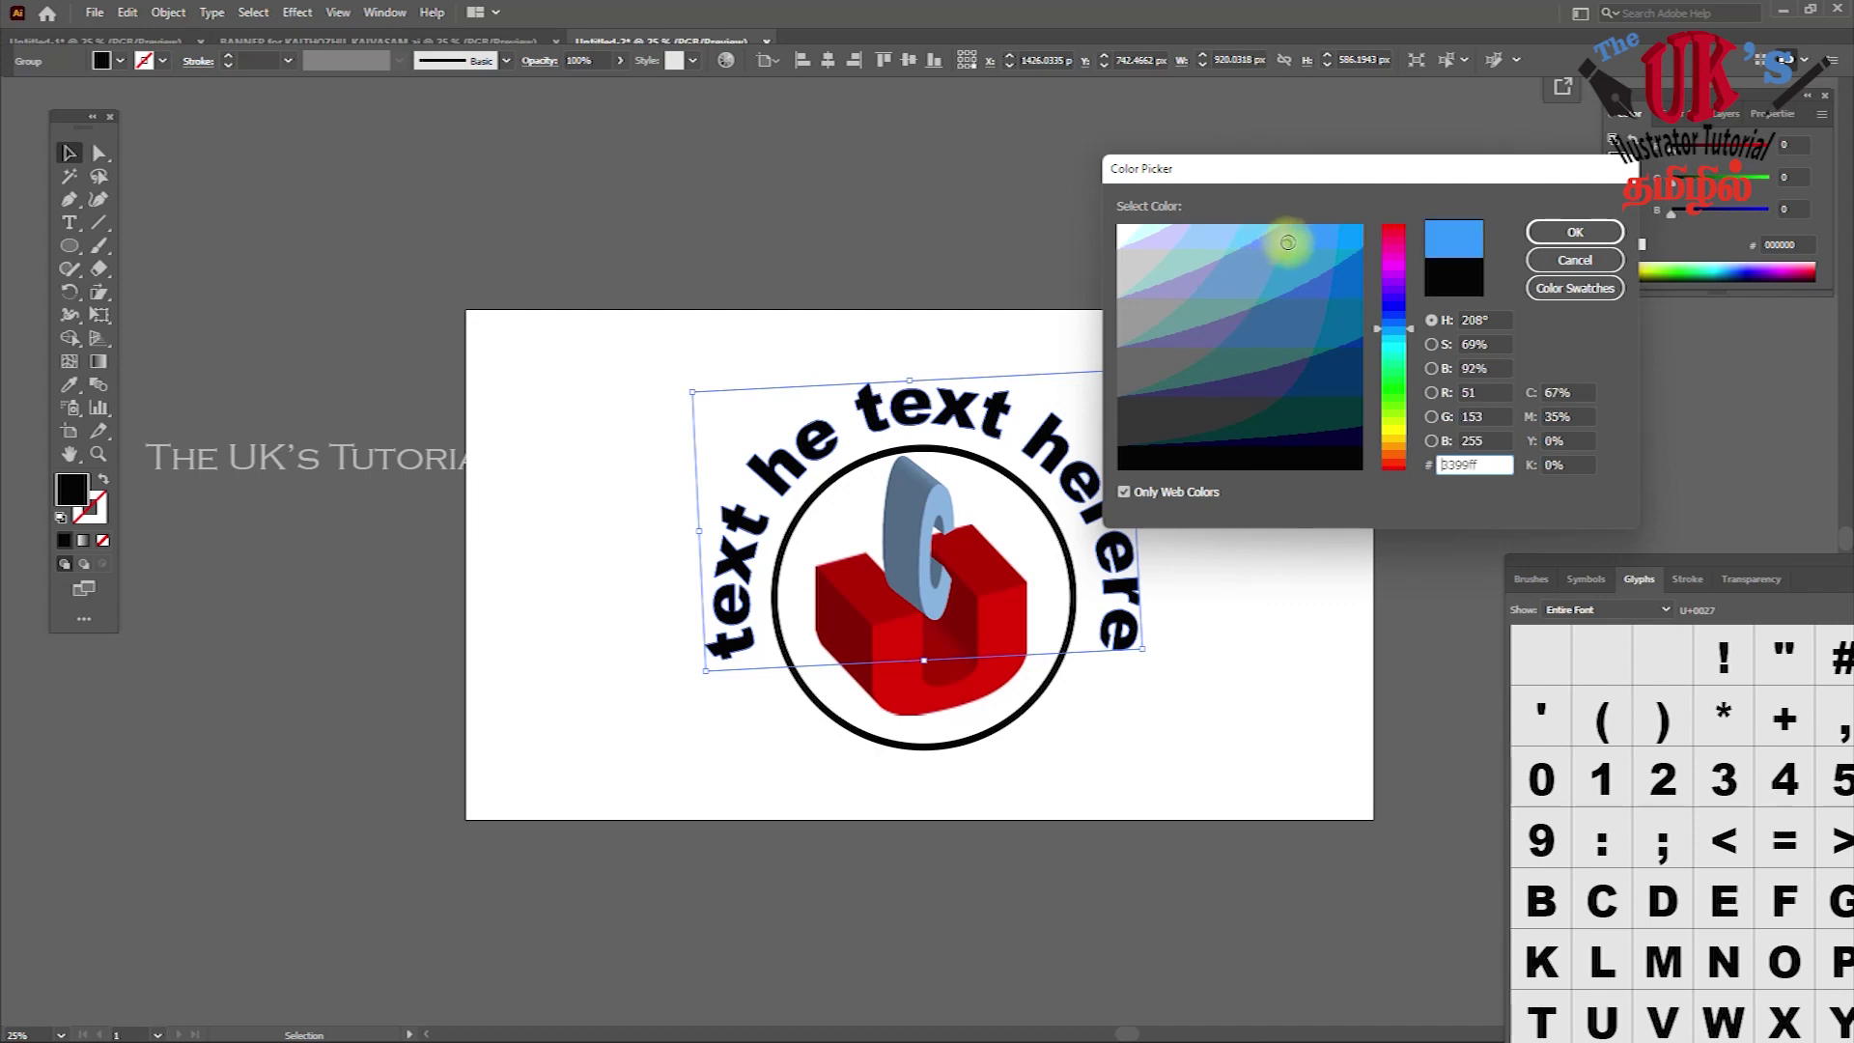
pyautogui.click(1580, 237)
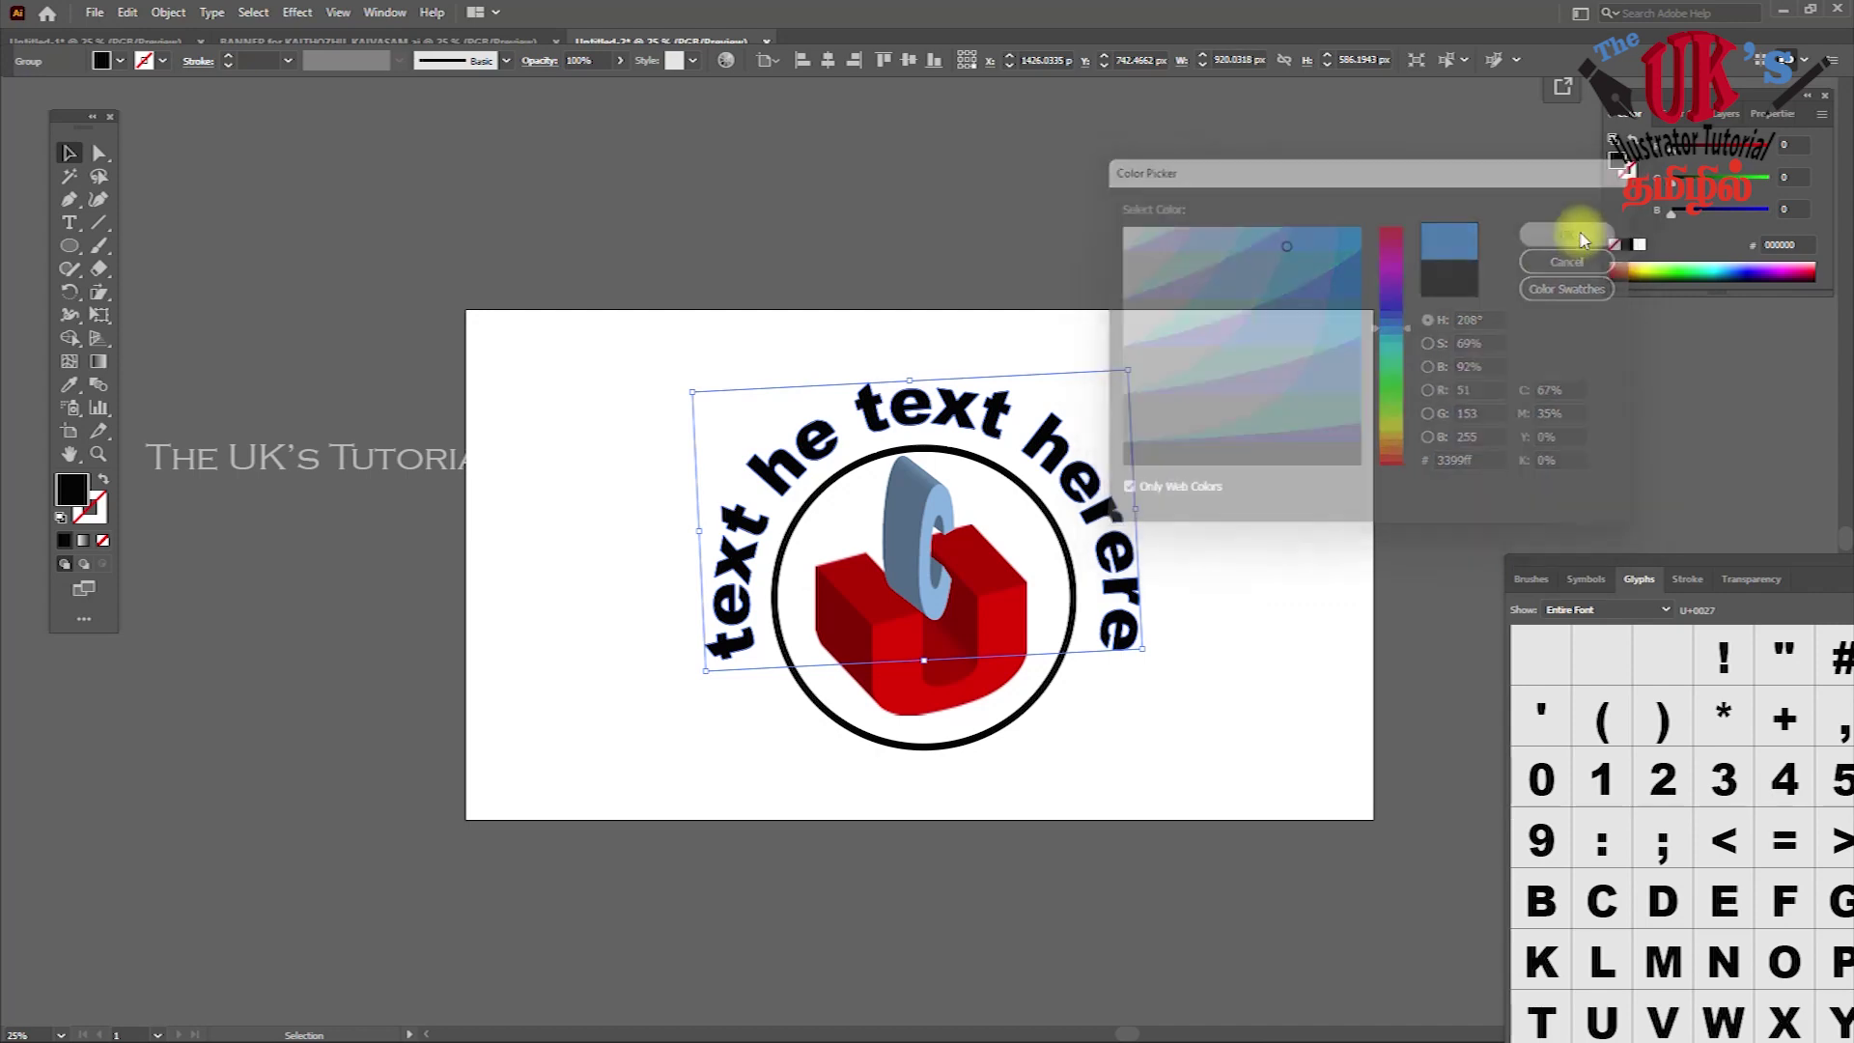
pyautogui.click(510, 258)
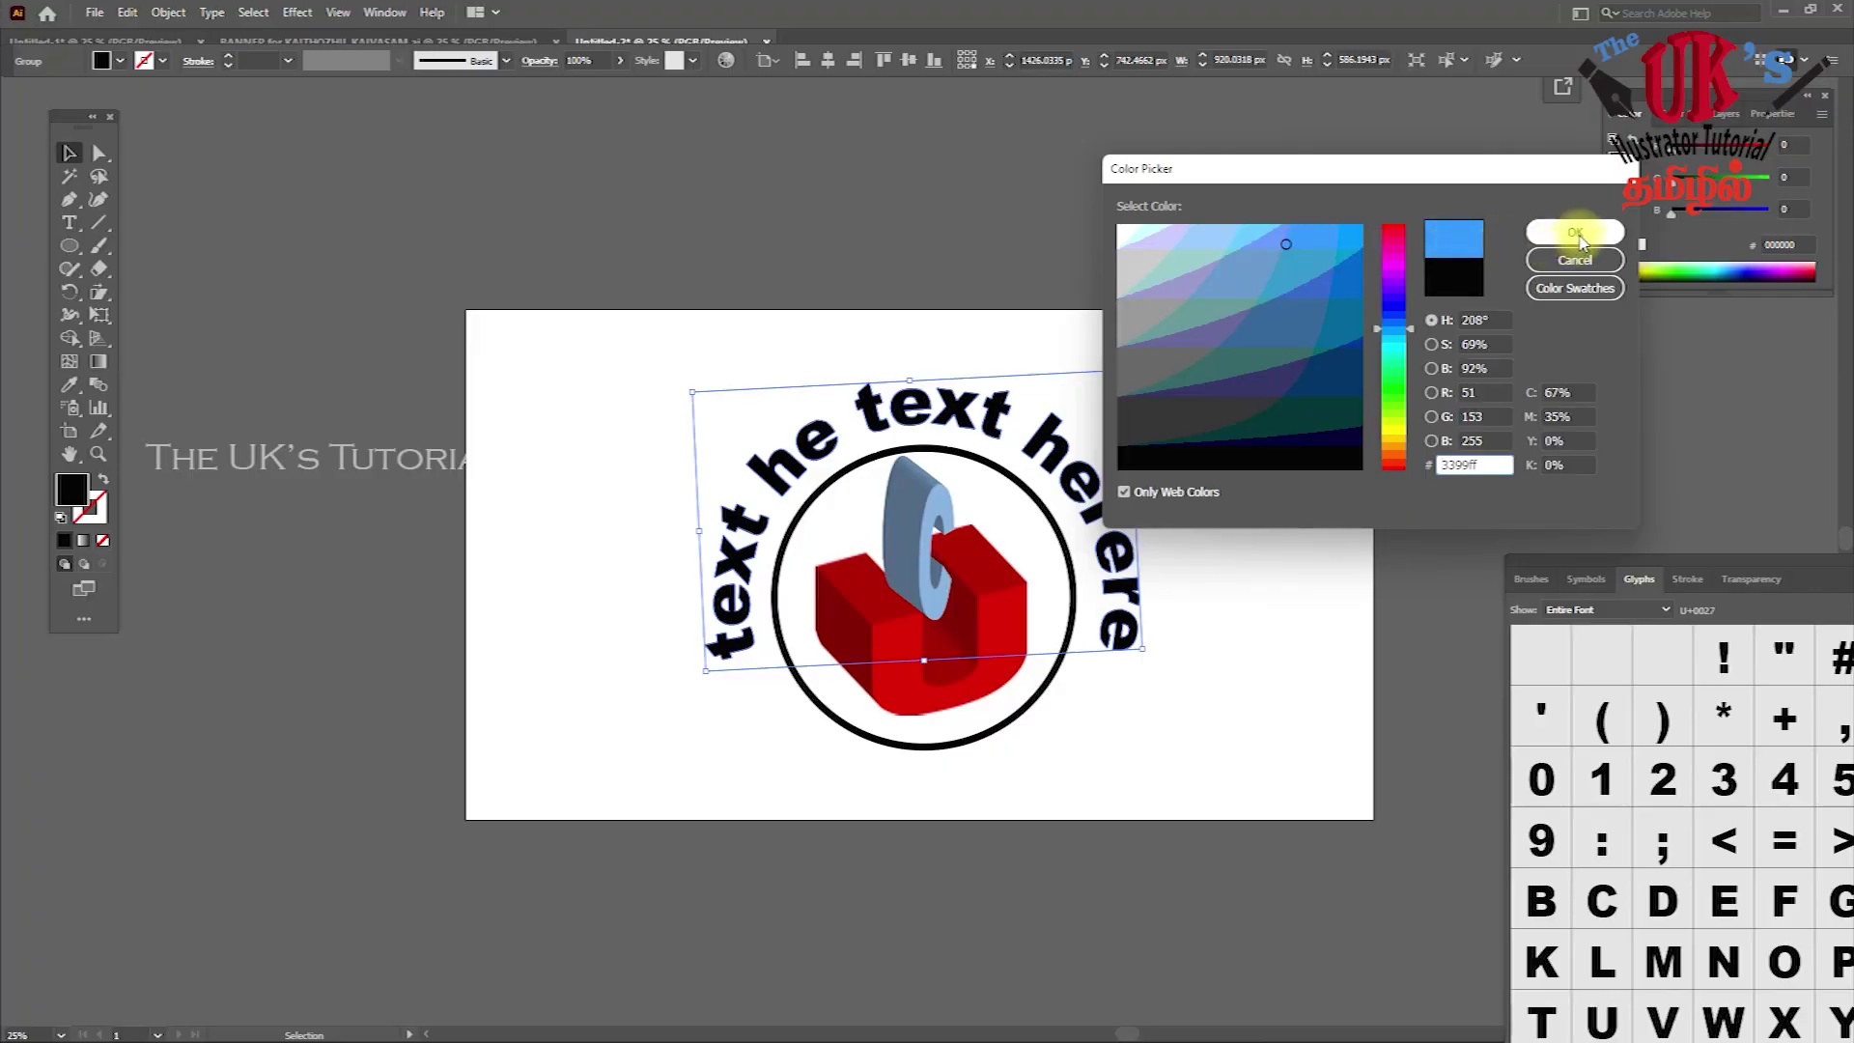
pyautogui.click(1581, 238)
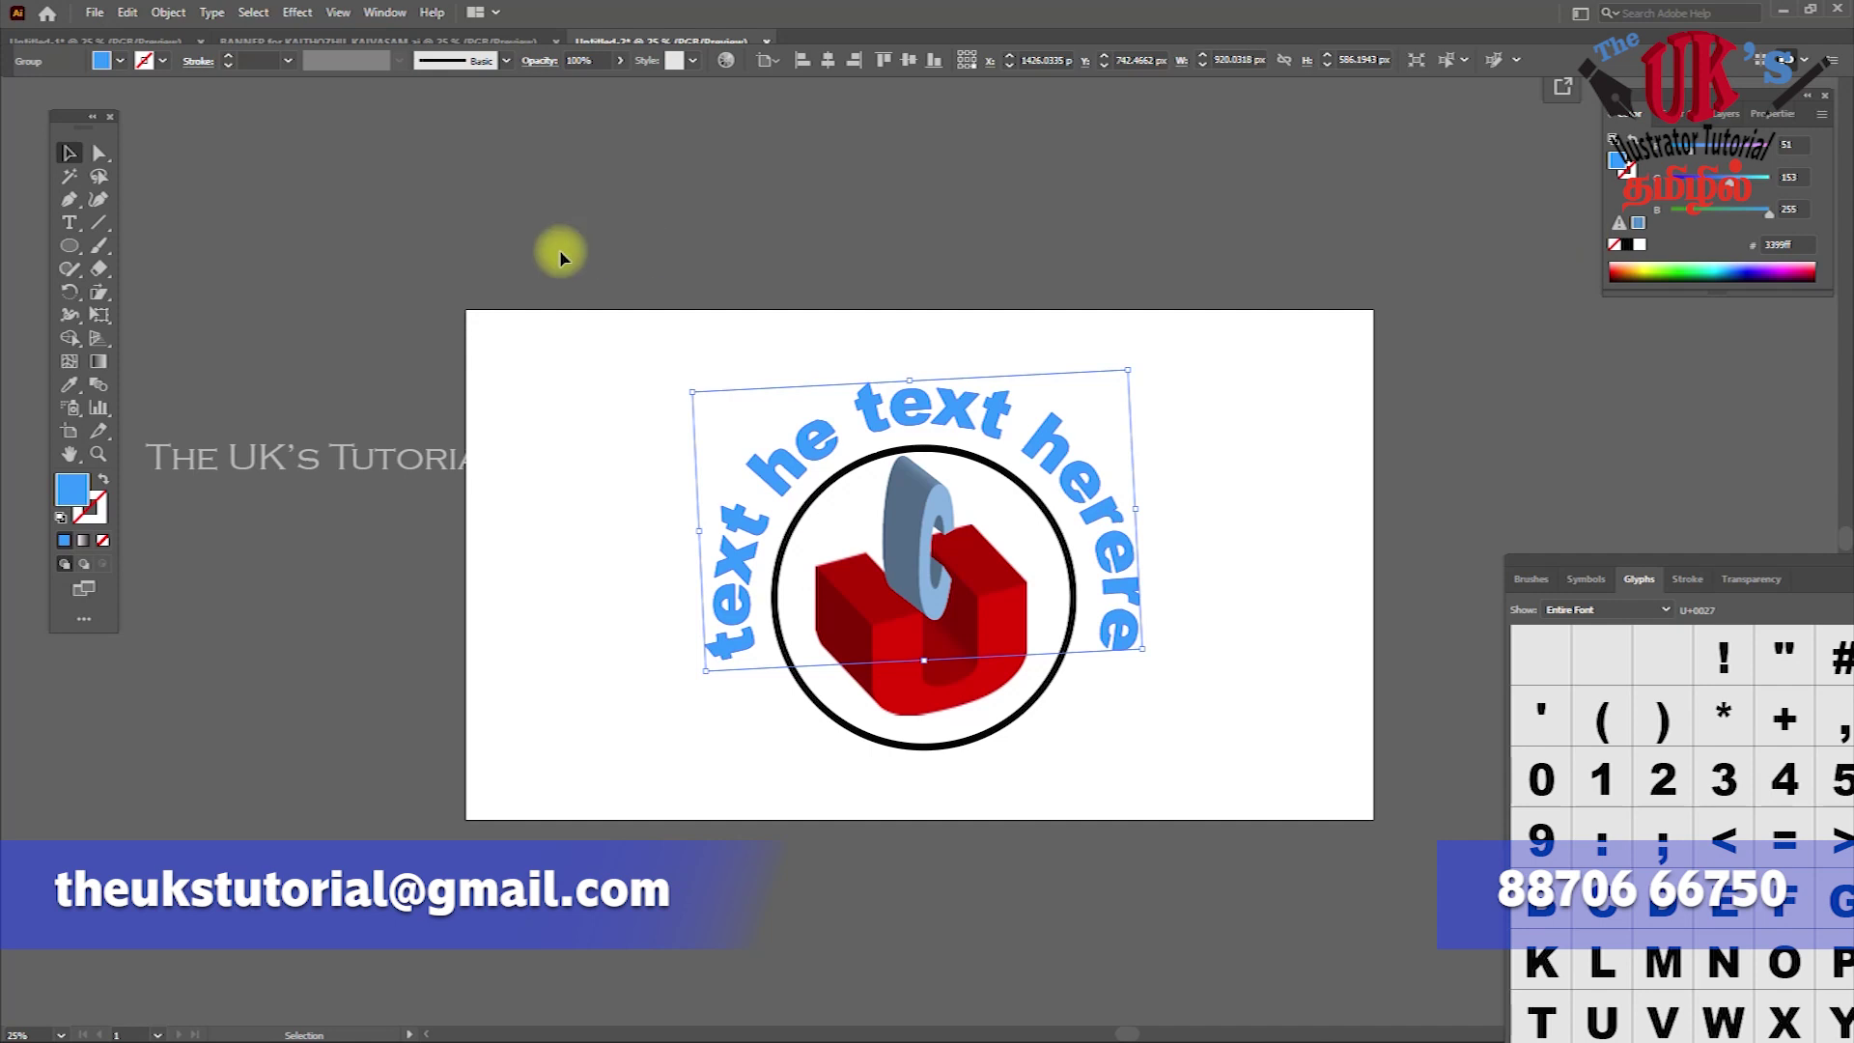
pyautogui.click(509, 256)
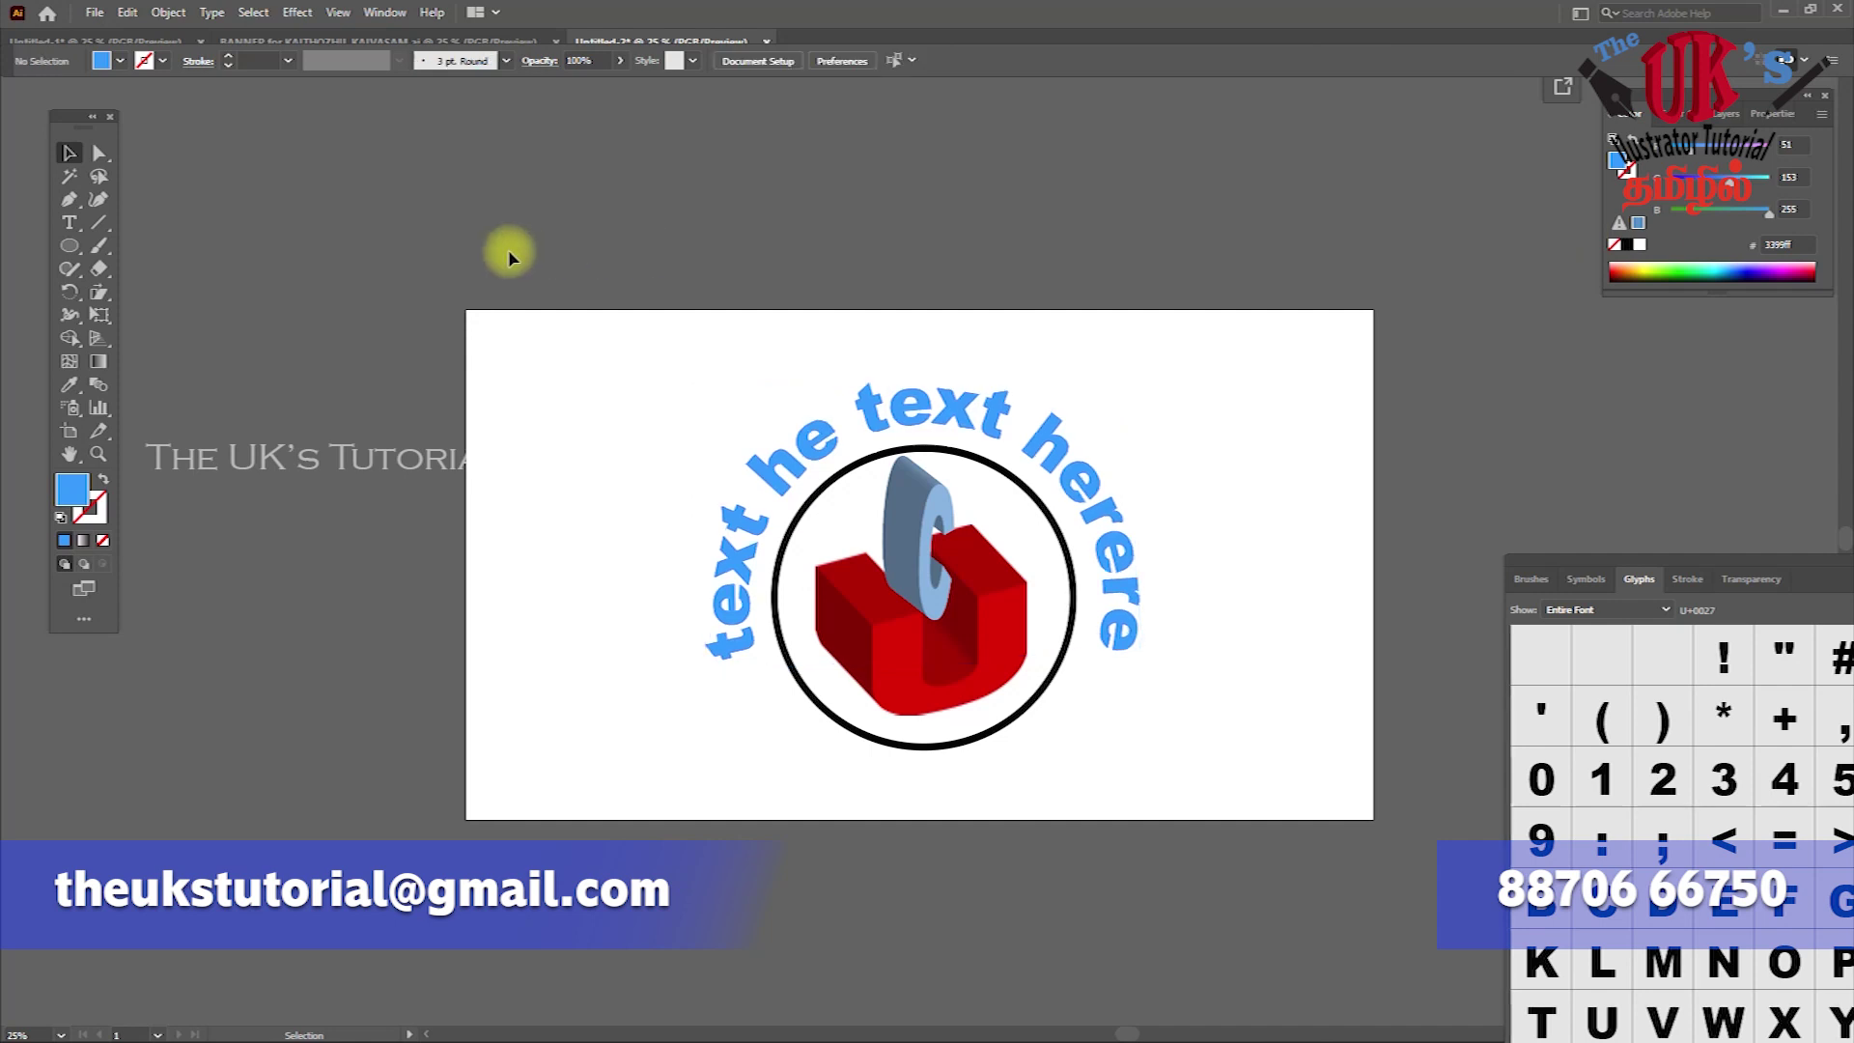